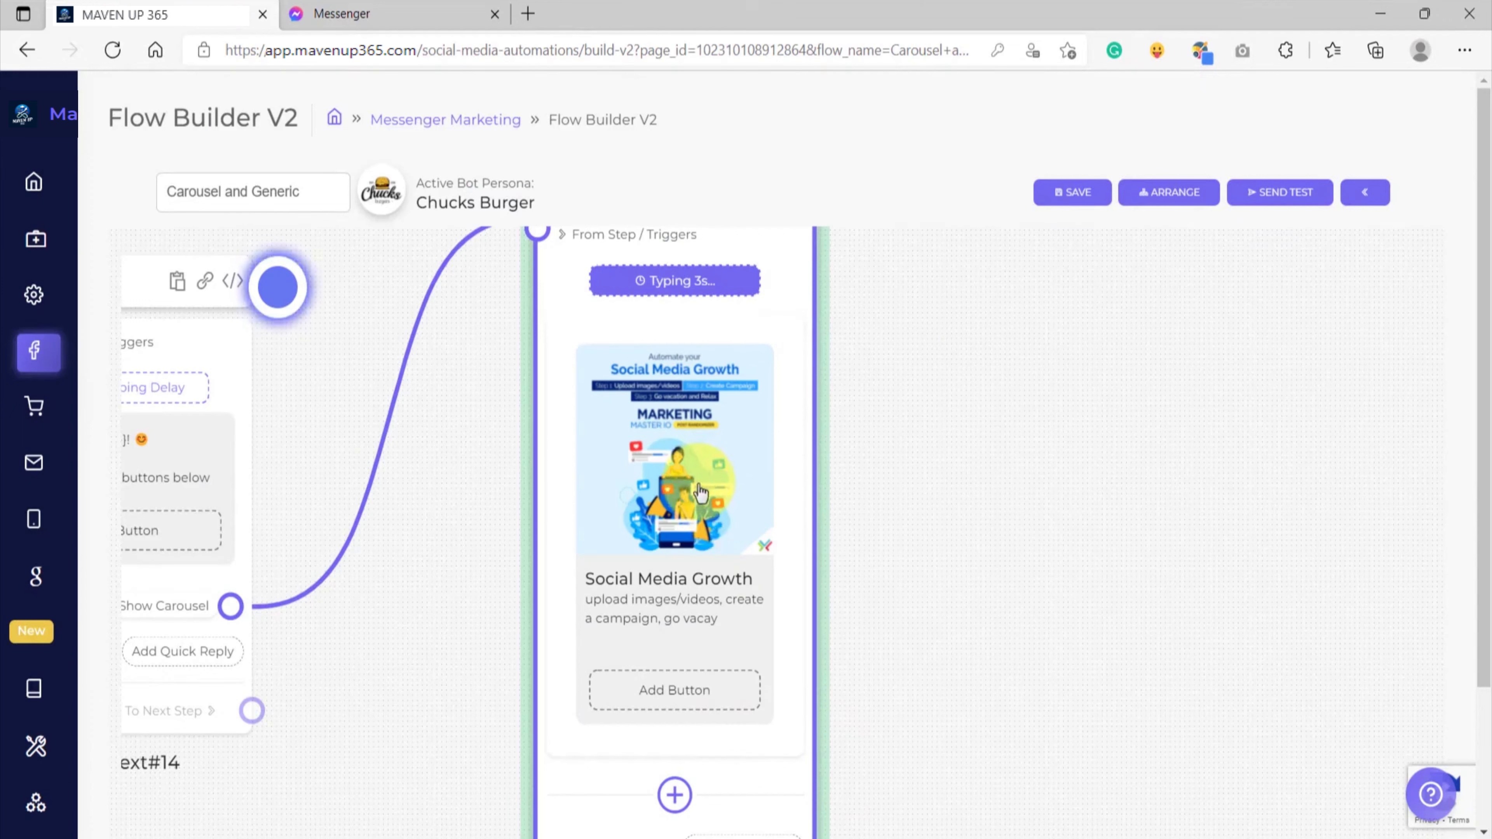
Add another item to the My Carousel block below the Social Media Growth item.
scroll(712, 516, down, 3)
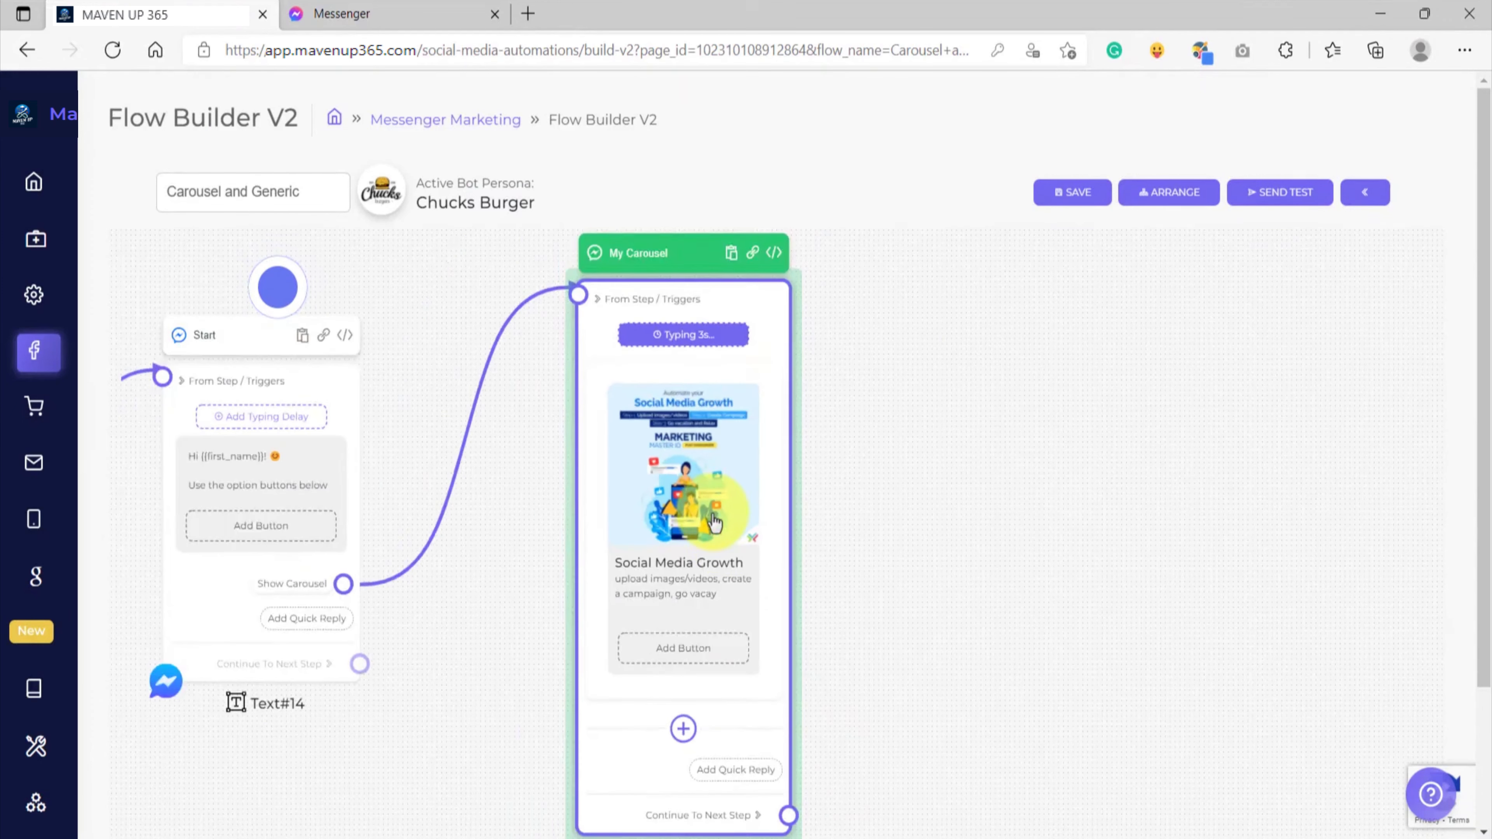
drag(865, 723, 849, 519)
drag(851, 632, 865, 571)
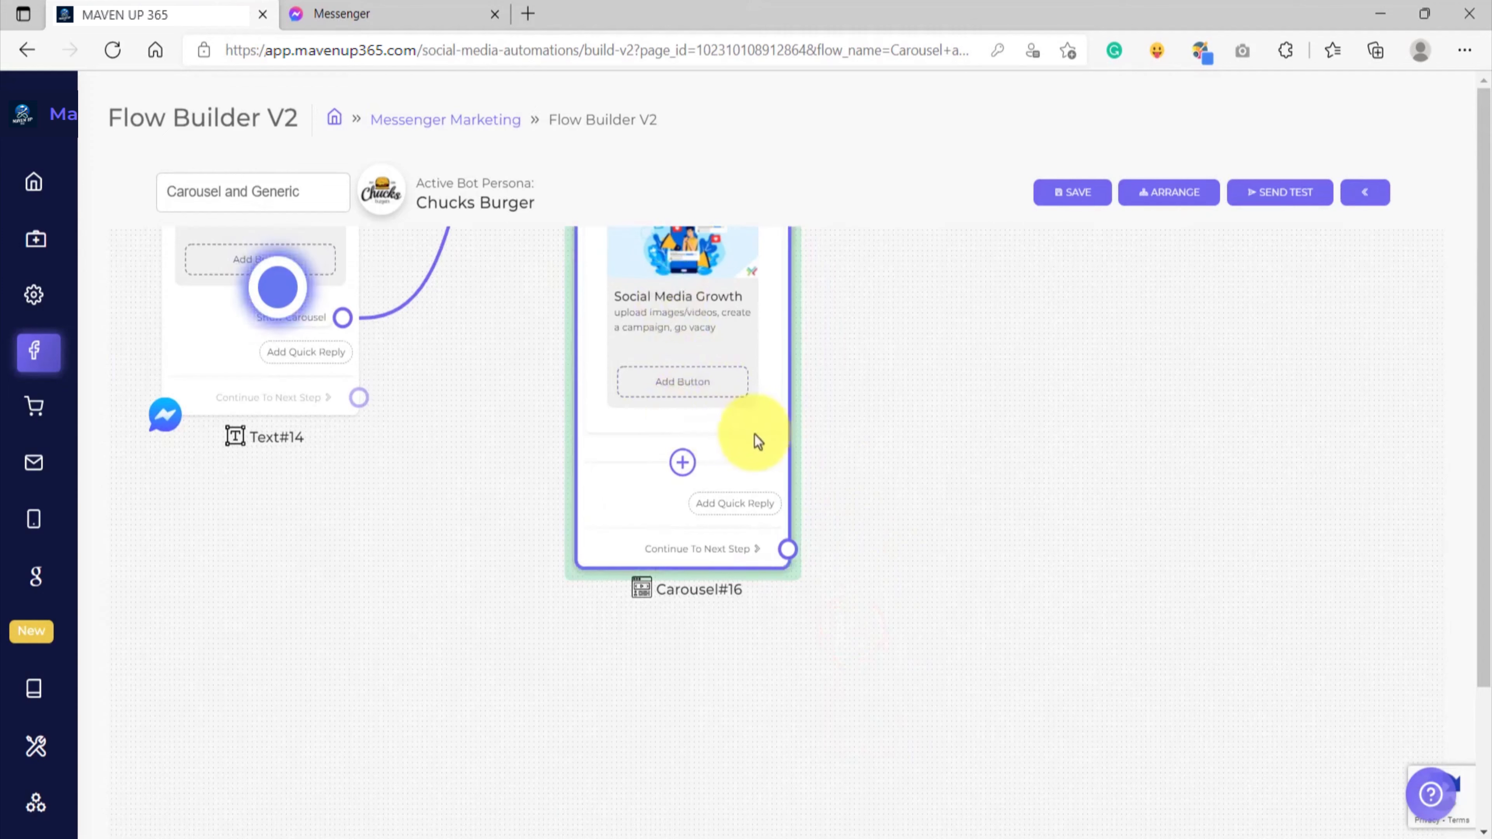
scroll(771, 451, up, 1)
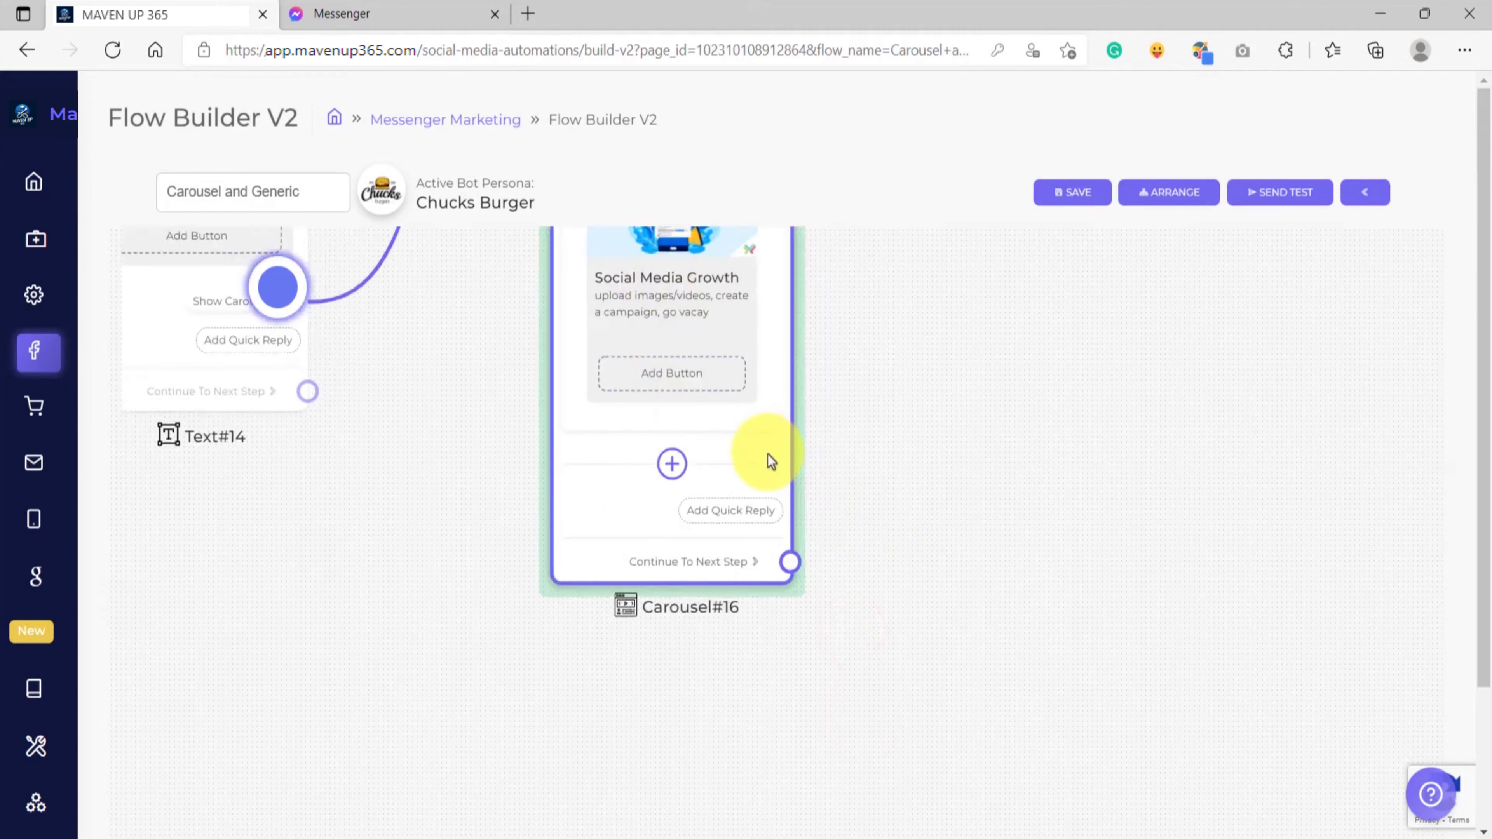
click(672, 465)
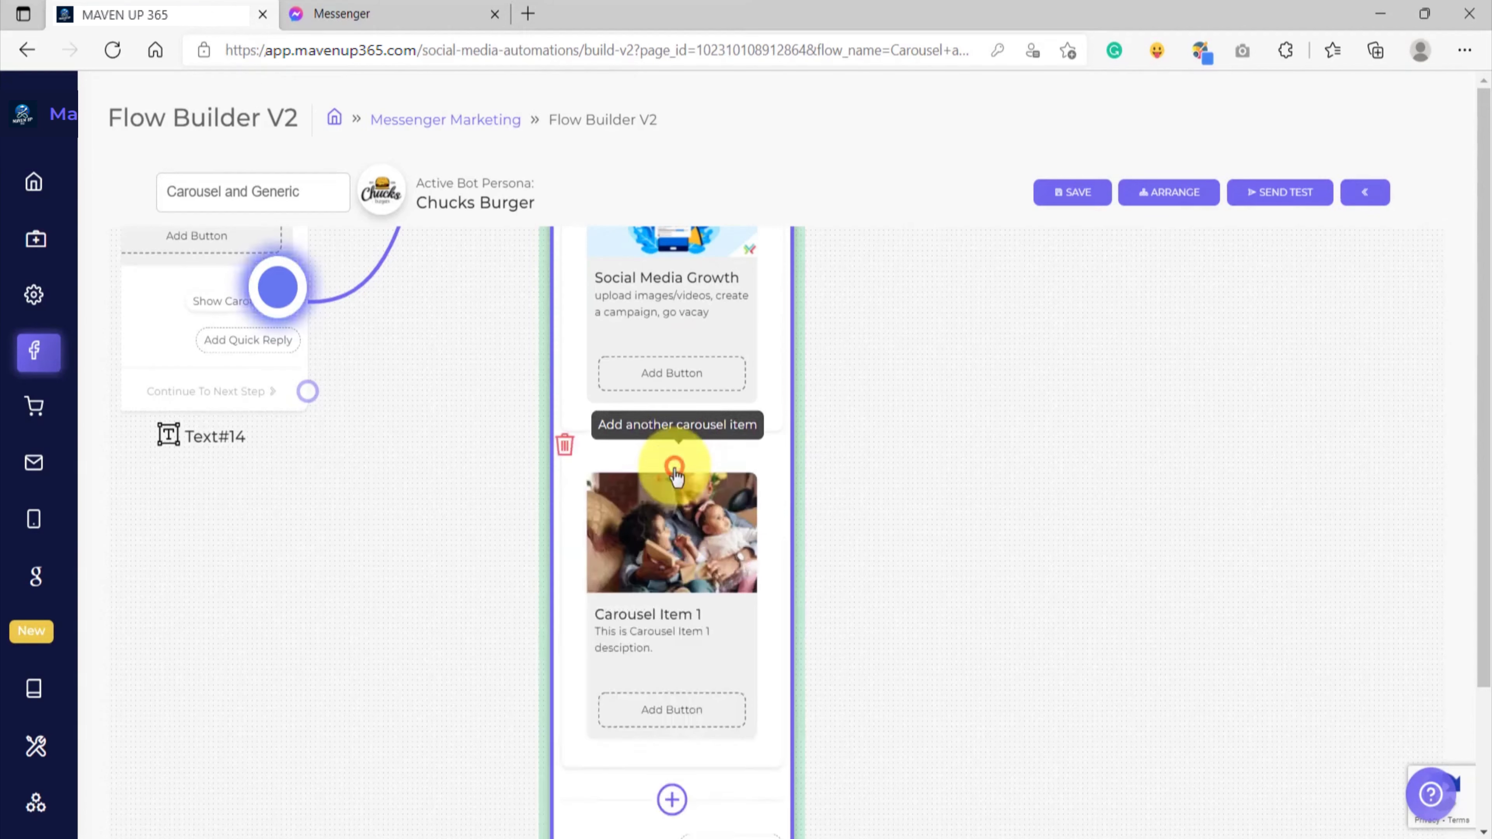
drag(871, 633, 873, 567)
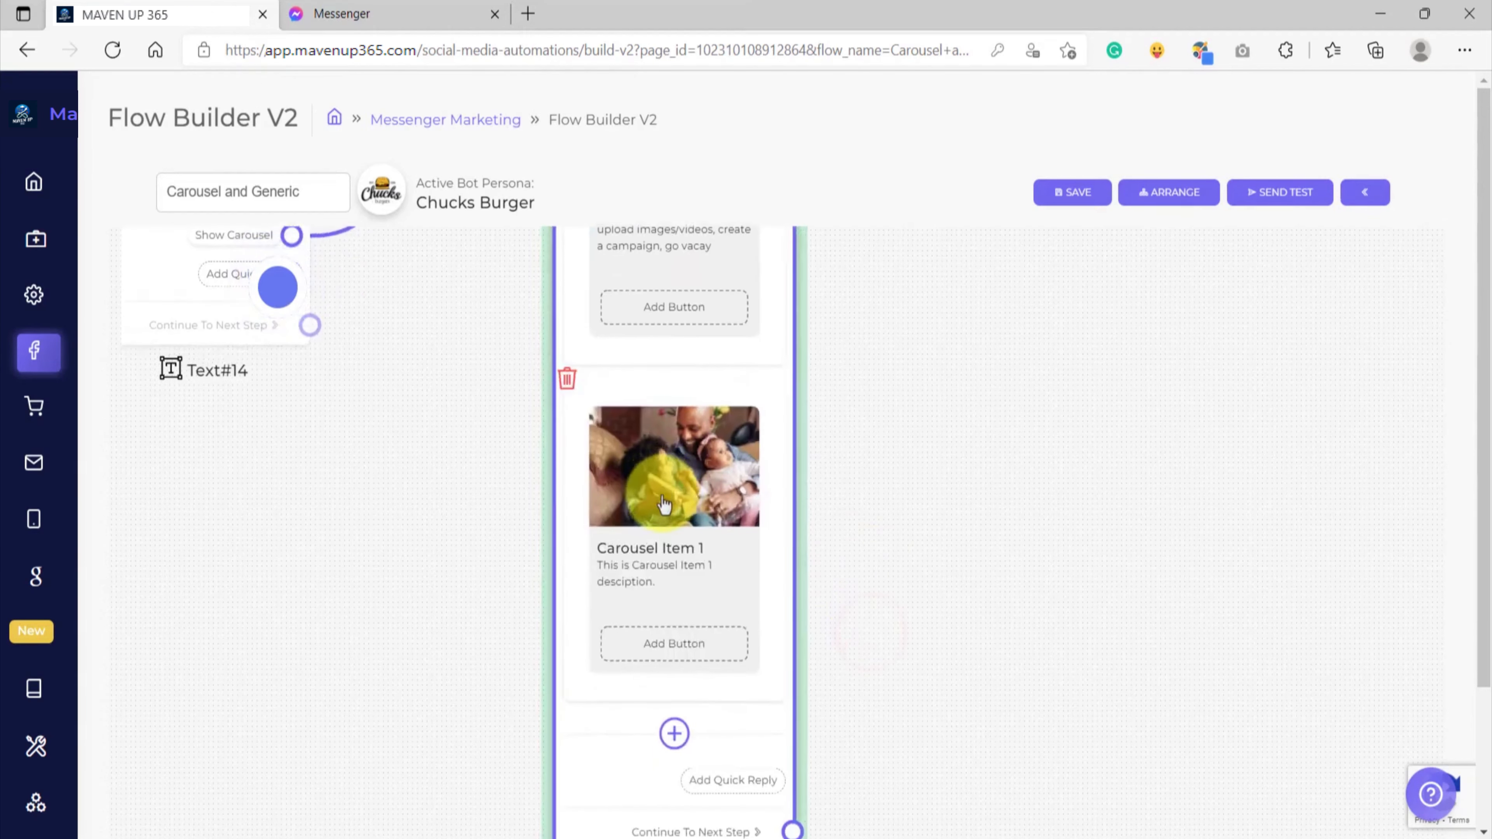
Examine the new default item and the Social Media Growth item above it in the carousel.
scroll(672, 497, down, 8)
drag(783, 407, 816, 427)
scroll(669, 368, up, 12)
scroll(670, 372, down, 8)
scroll(668, 483, up, 10)
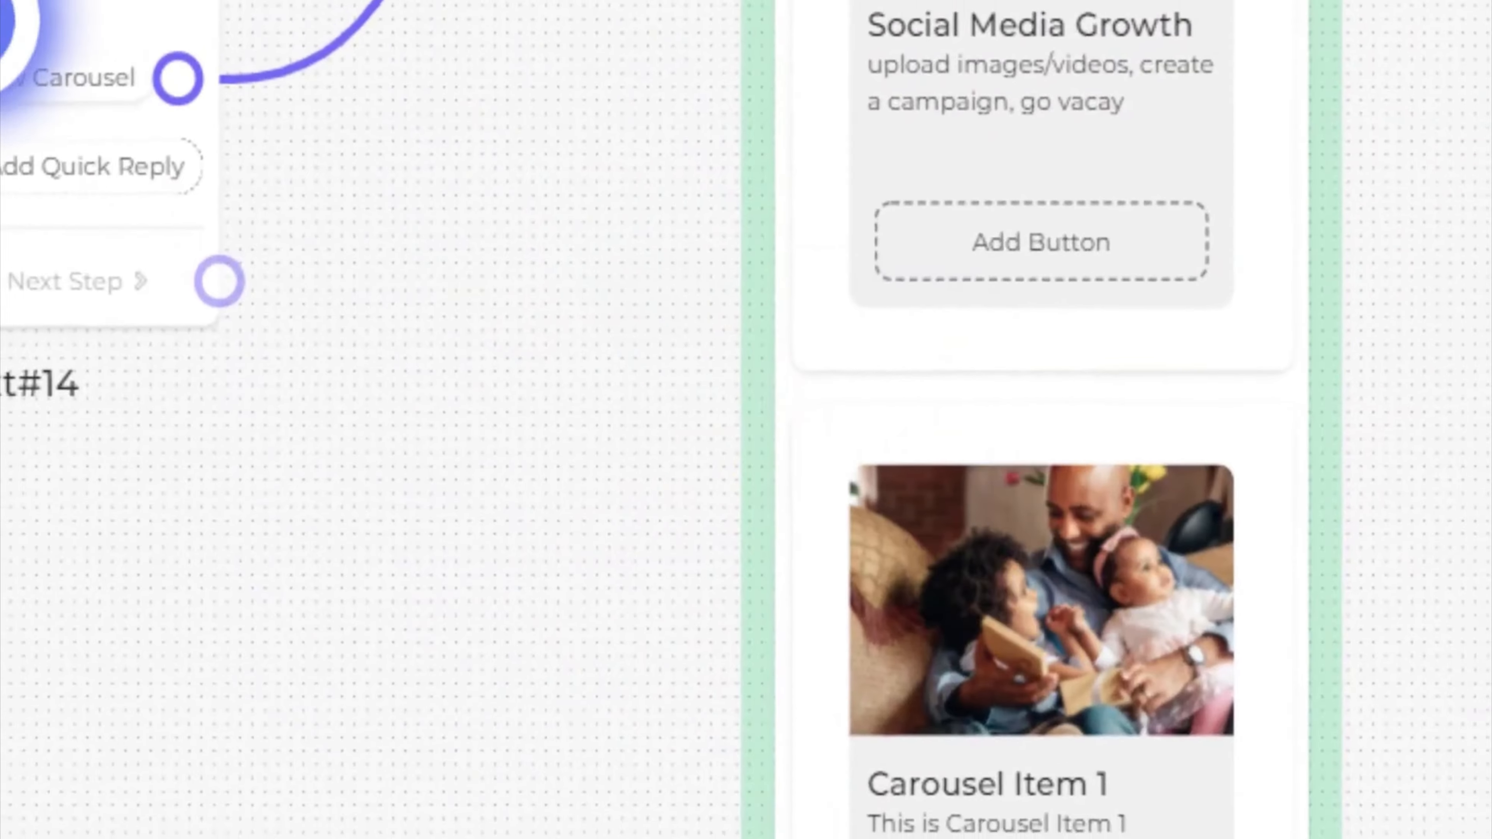
drag(1135, 377, 1113, 640)
scroll(694, 392, up, 1)
drag(867, 363, 863, 482)
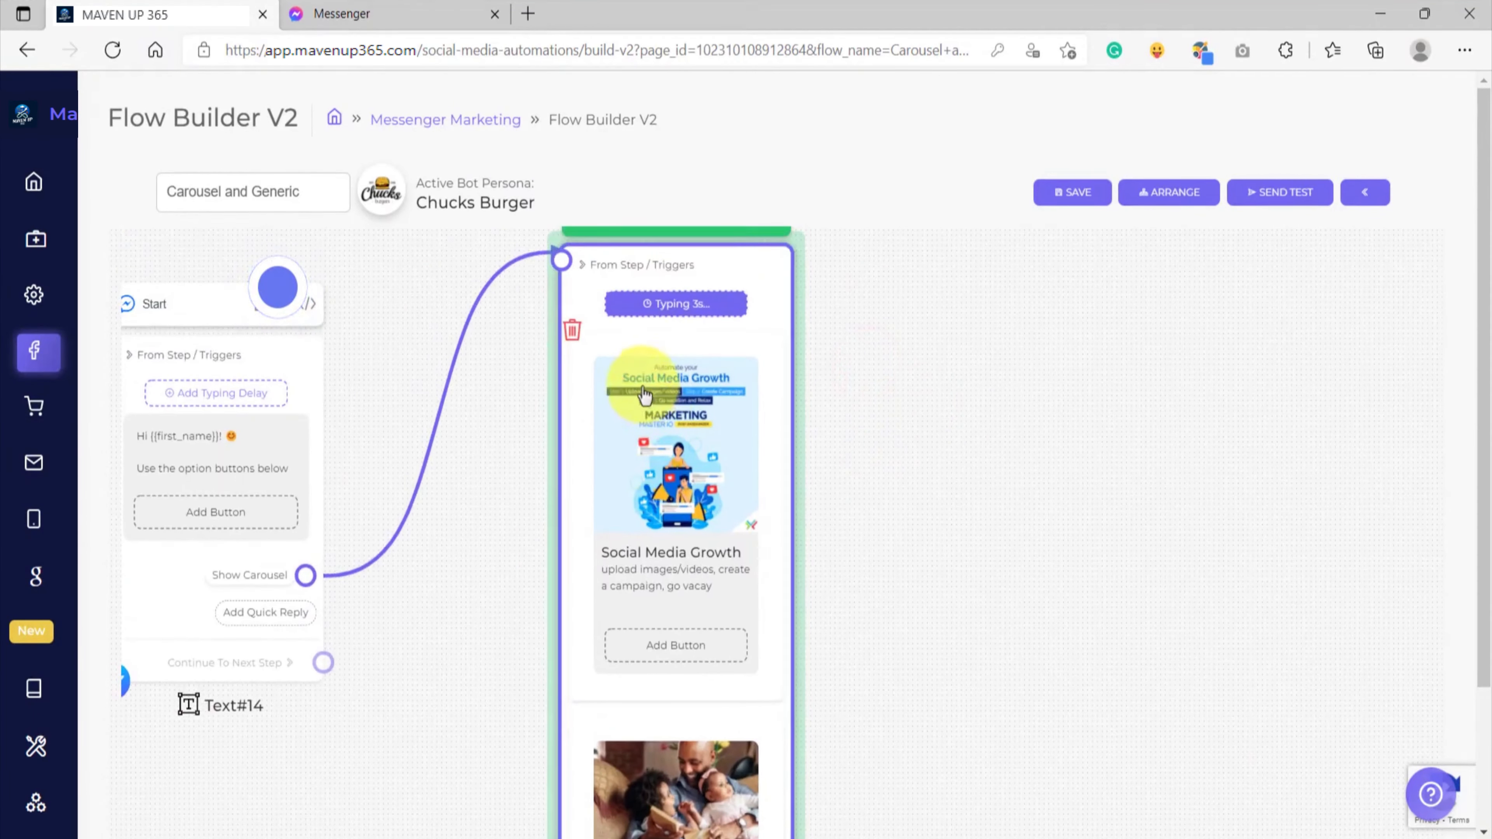
Delete the default Carousel Item 1 below Social Media Growth and confirm the deletion.
scroll(645, 395, up, 2)
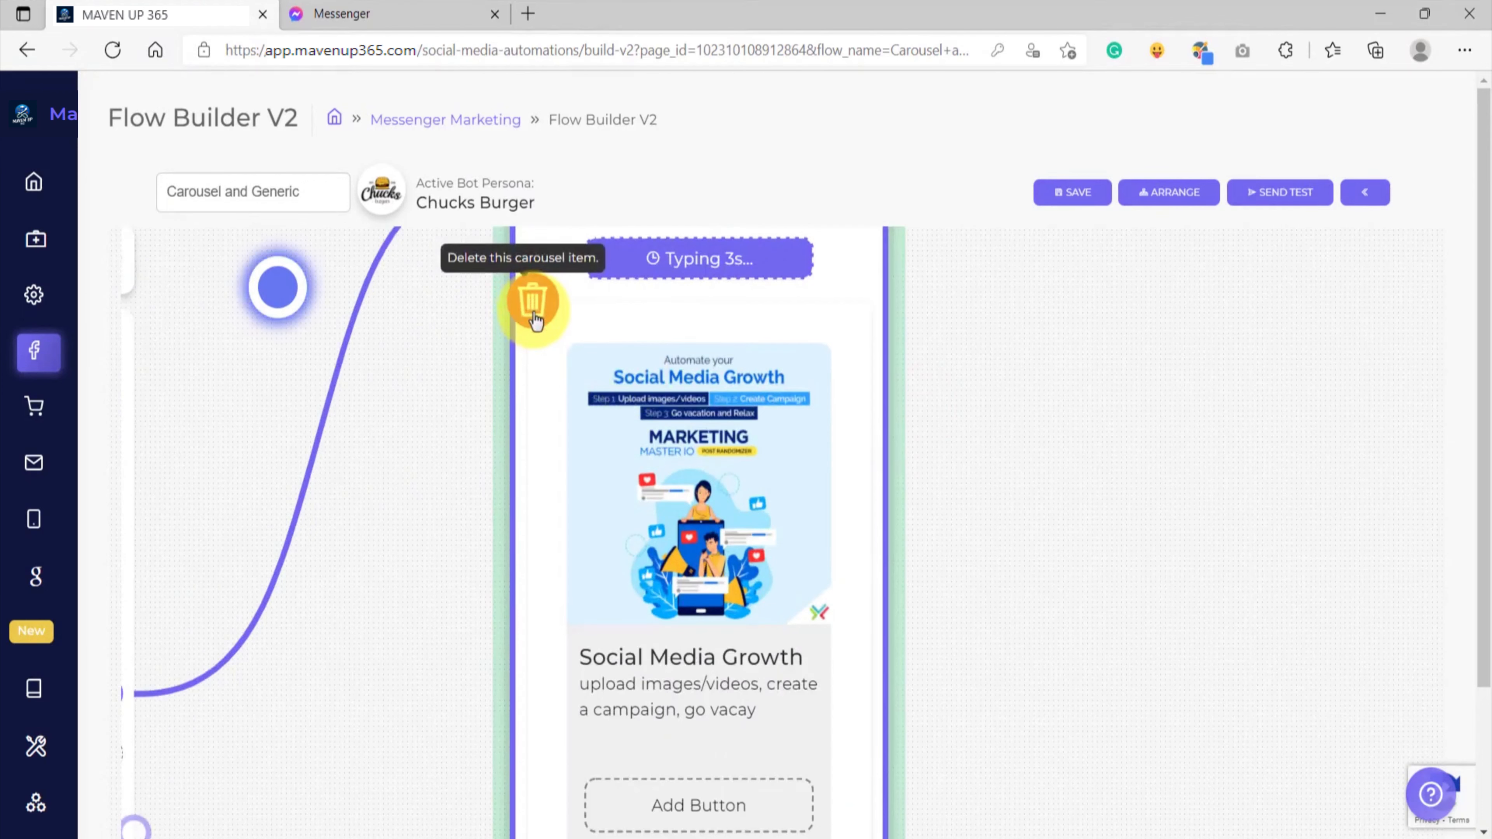
scroll(681, 503, down, 3)
drag(891, 677, 890, 394)
scroll(677, 536, up, 3)
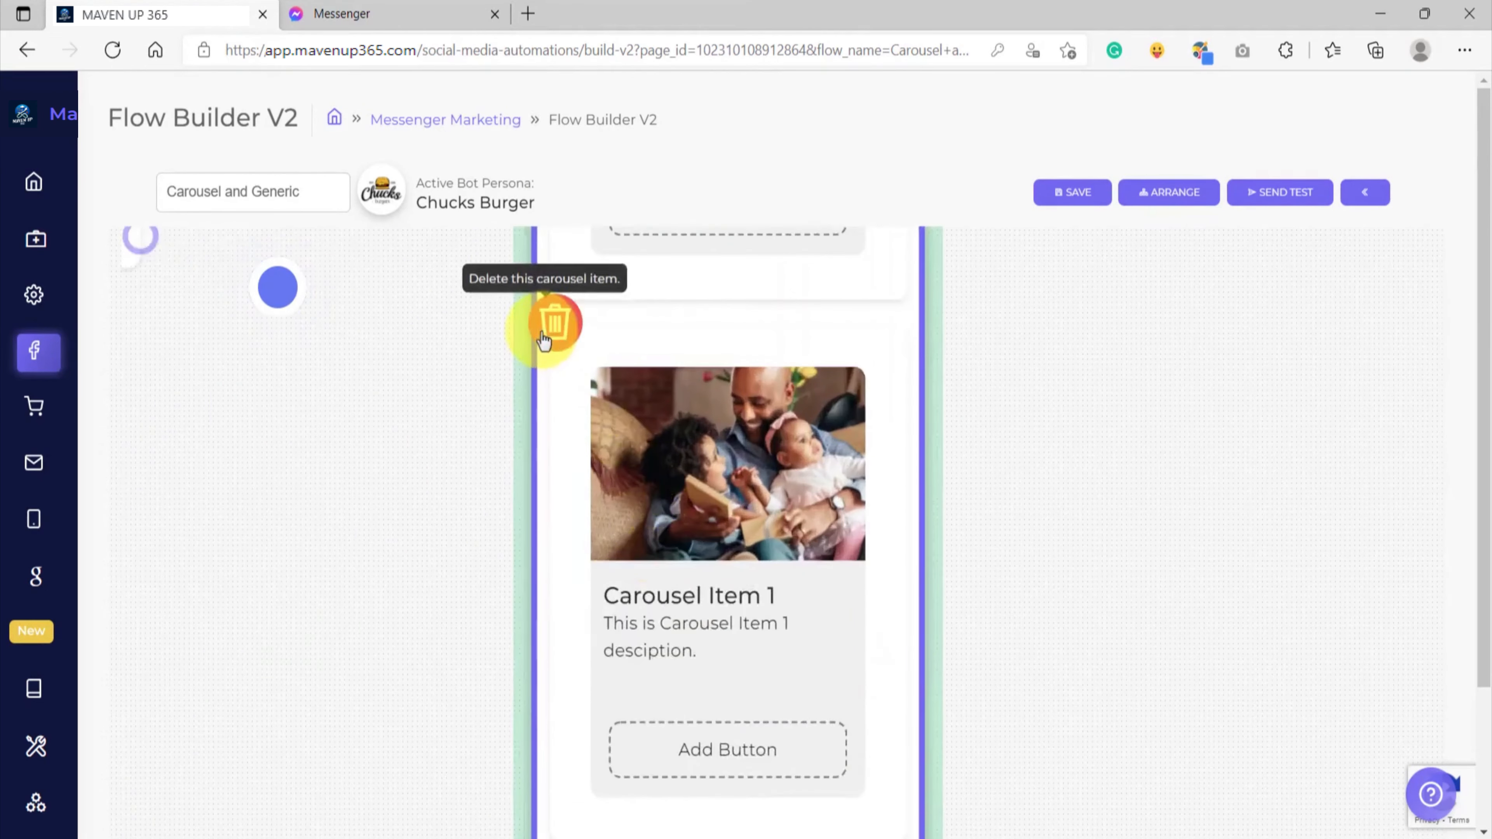
click(555, 340)
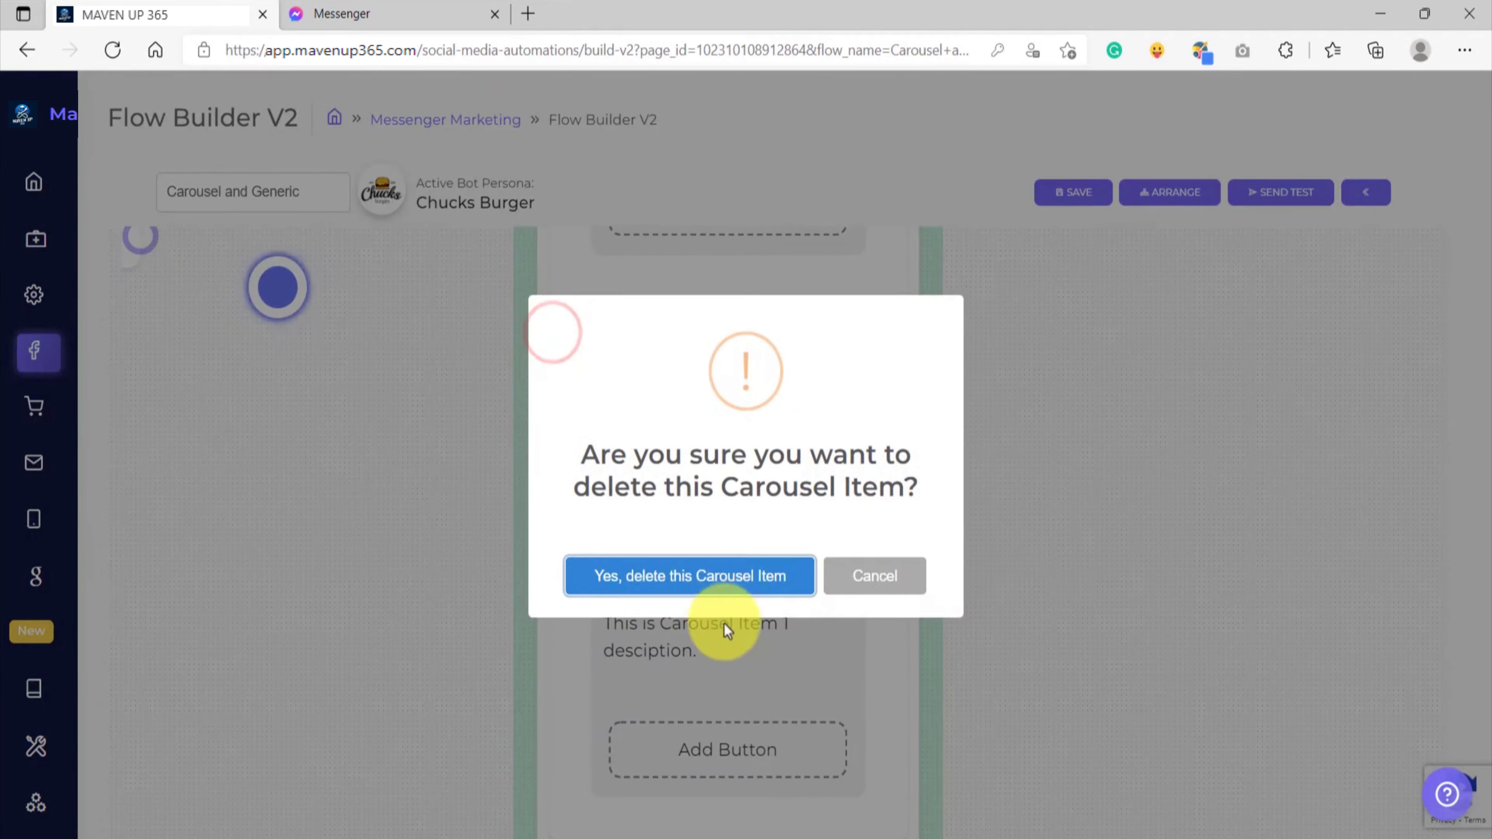
click(665, 582)
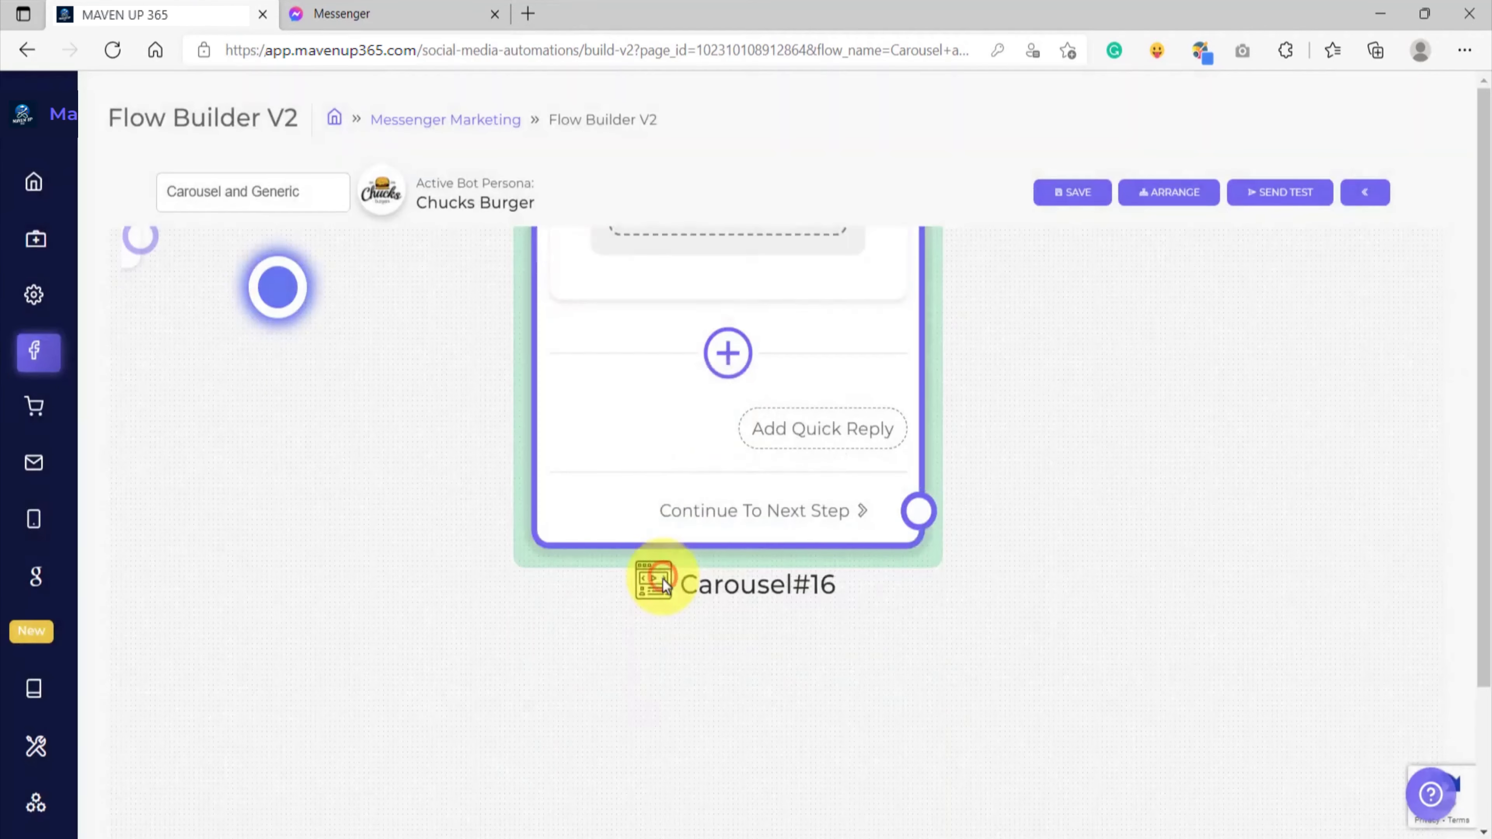
Add two more items to the carousel below the Social Media Growth item.
scroll(670, 438, down, 3)
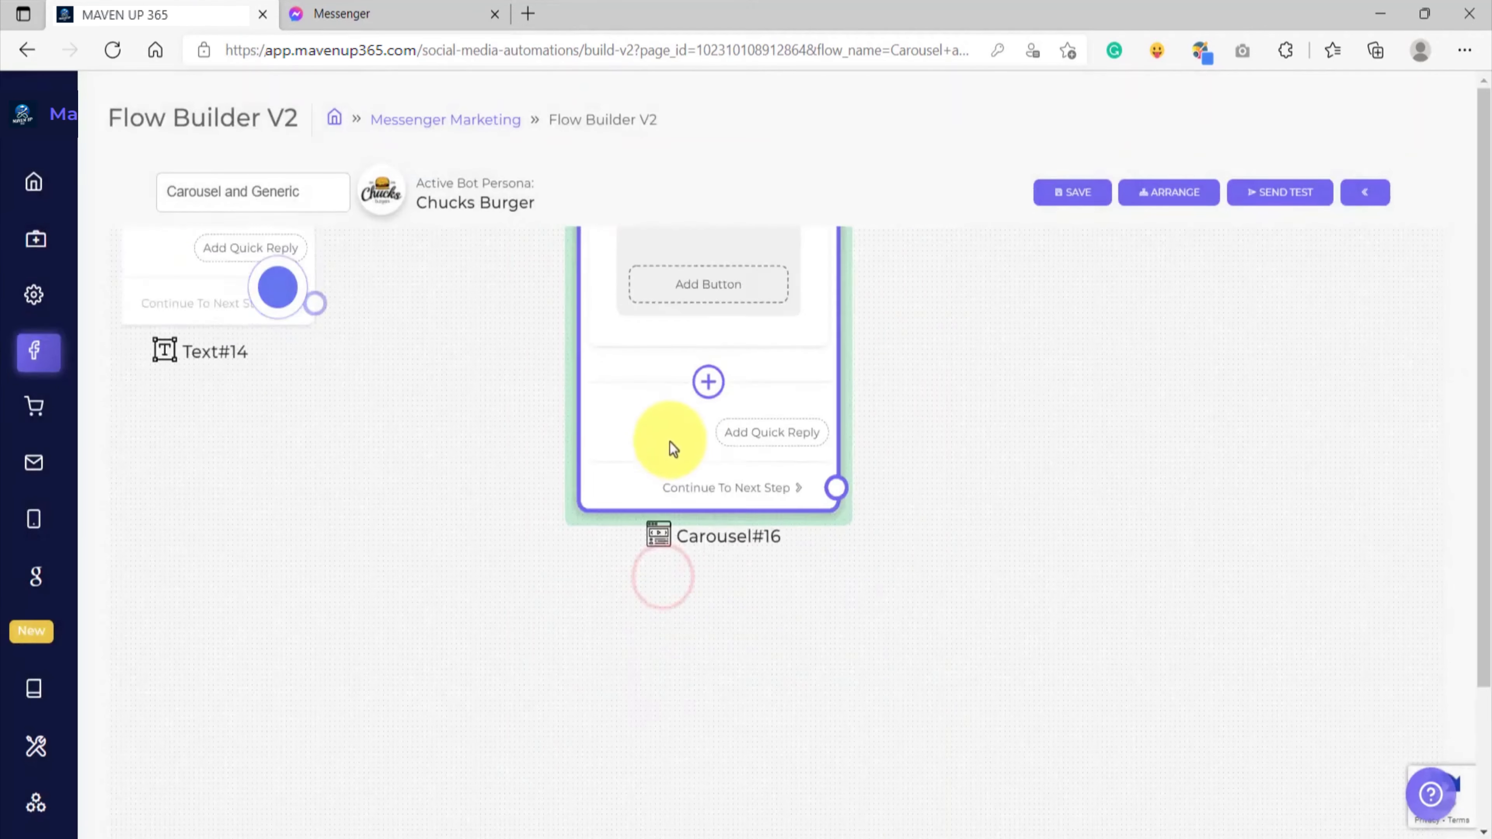
click(696, 404)
click(699, 647)
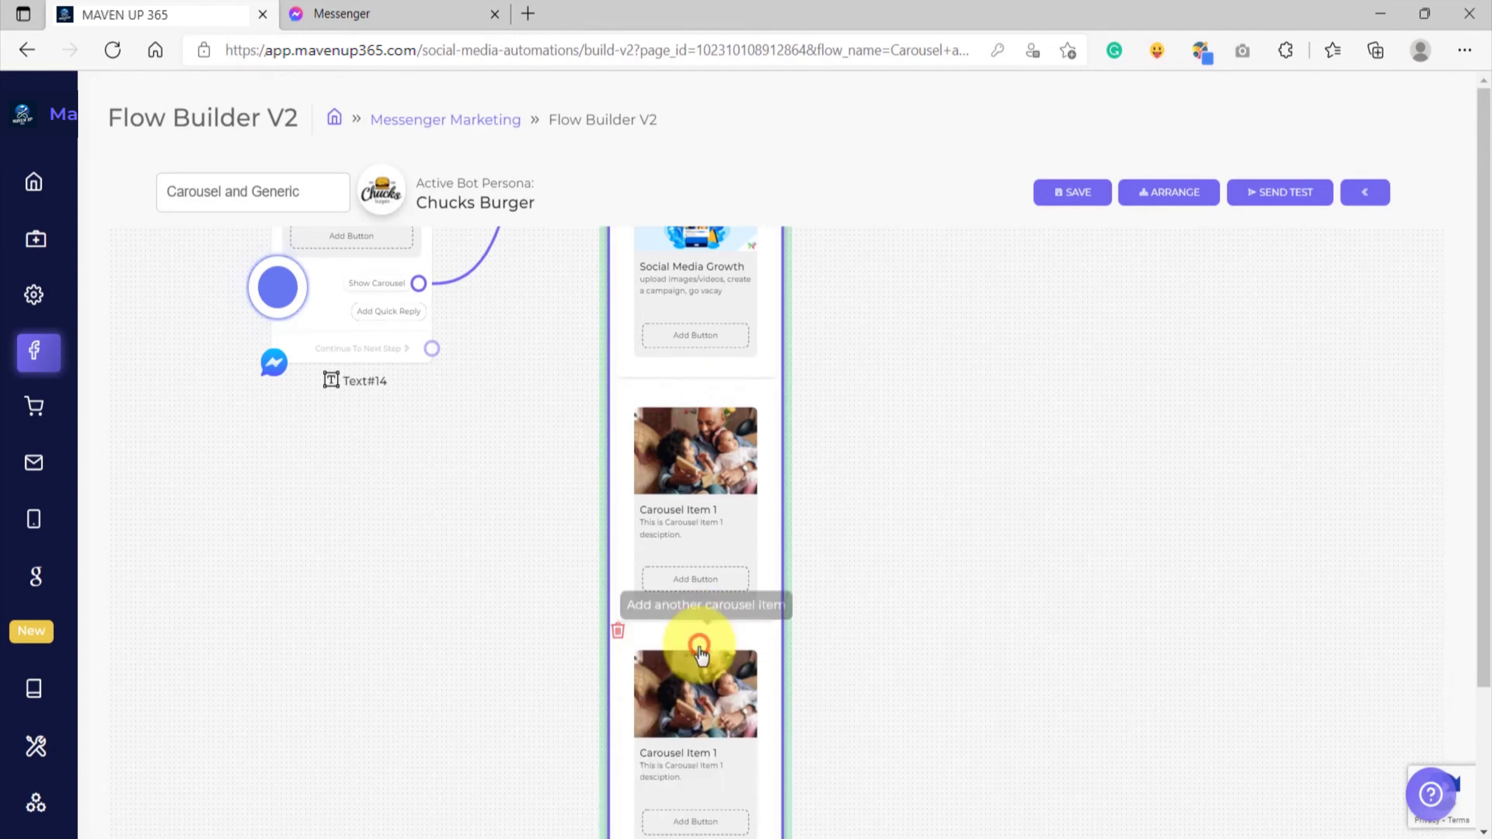
Delete the last of the two default carousel items and confirm the deletion.
drag(851, 656, 879, 558)
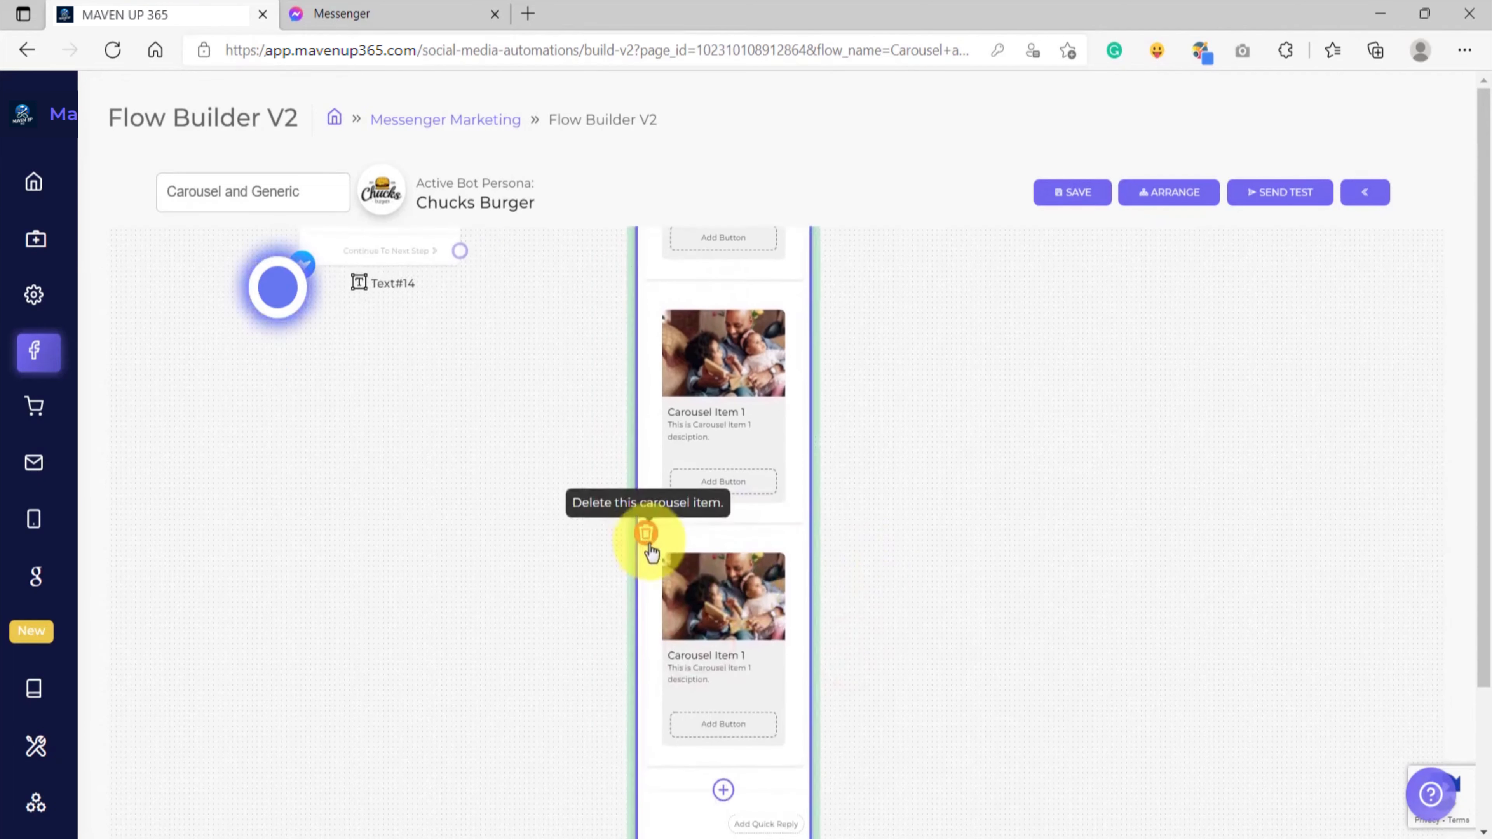
scroll(651, 553, up, 5)
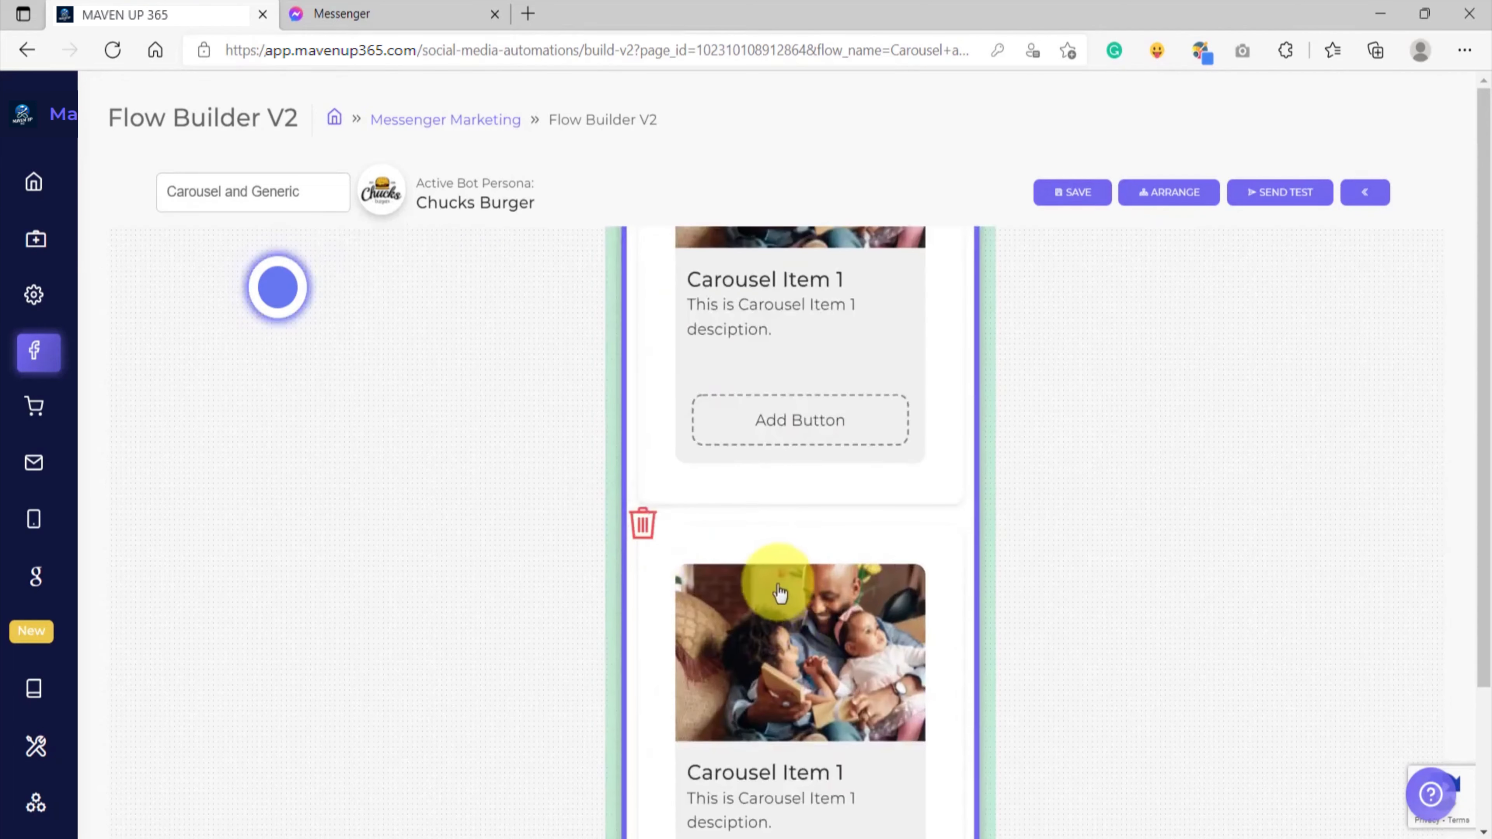
click(642, 523)
click(687, 579)
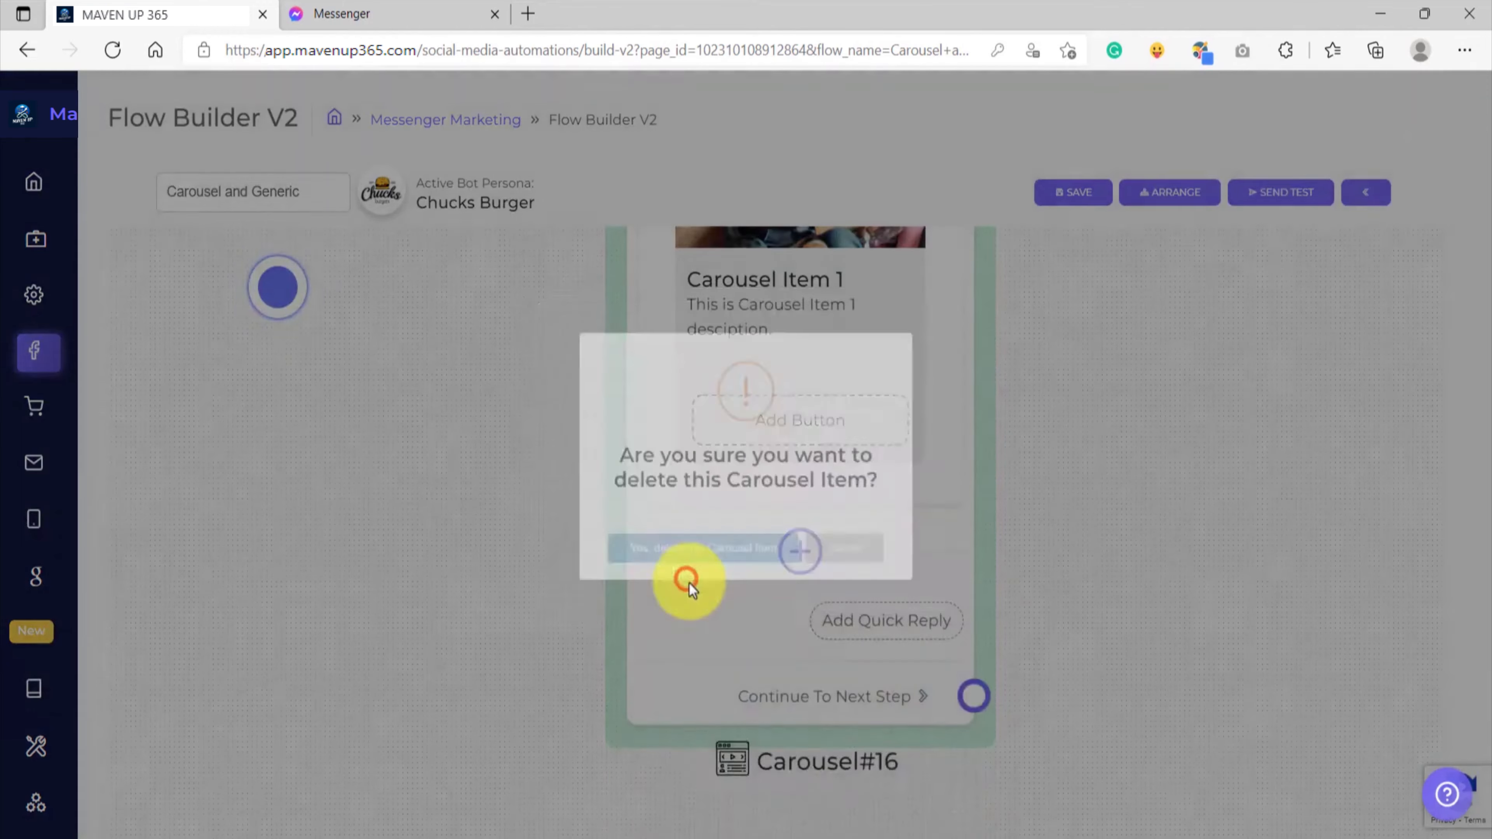
Open the second carousel item's configuration and replace its image with 6(1) from the Carousel folder.
scroll(627, 466, down, 3)
scroll(566, 574, up, 4)
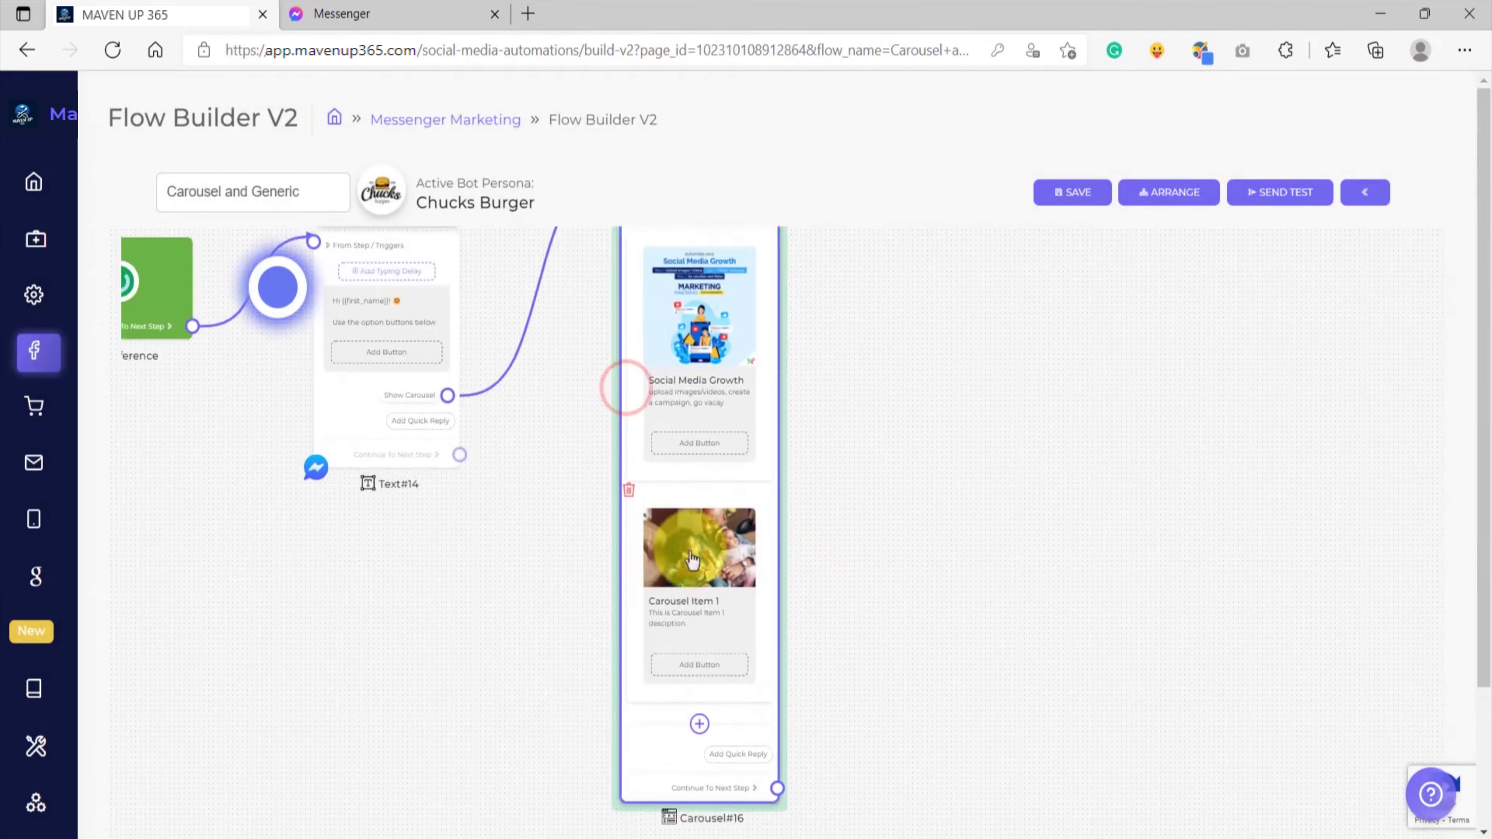
scroll(858, 598, down, 1)
scroll(720, 526, up, 4)
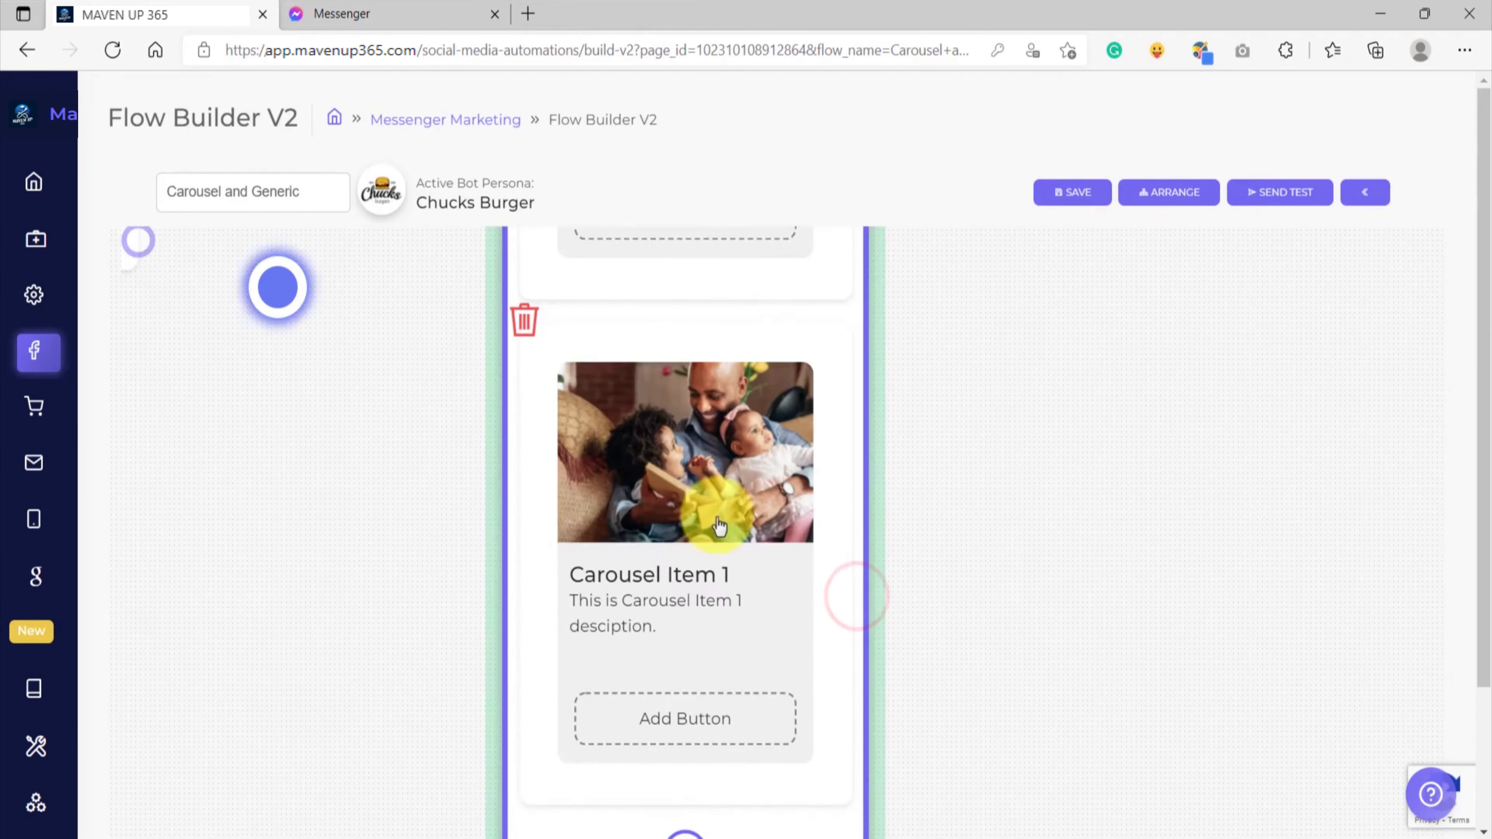
click(700, 519)
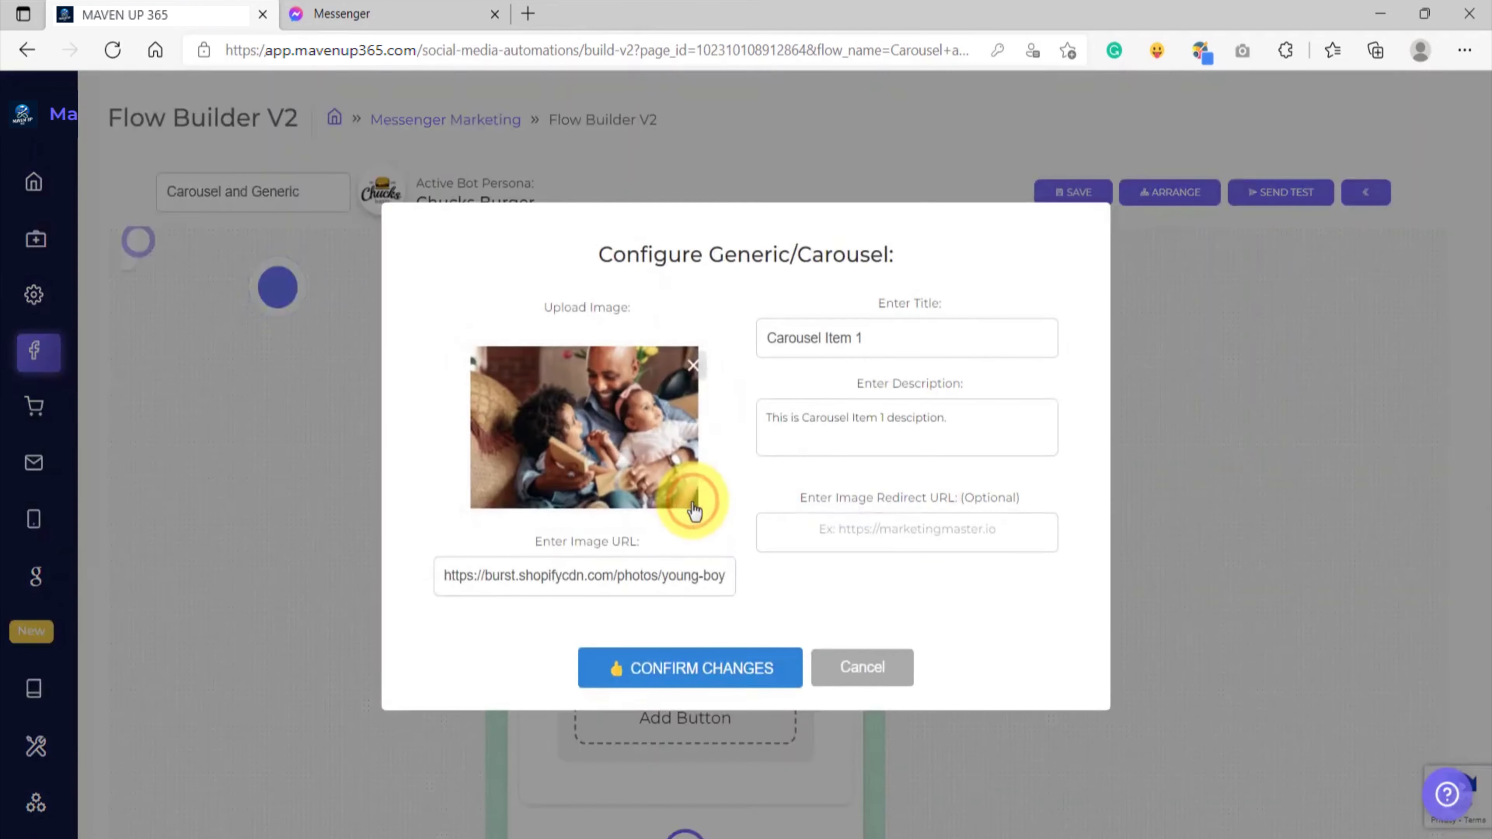
click(693, 366)
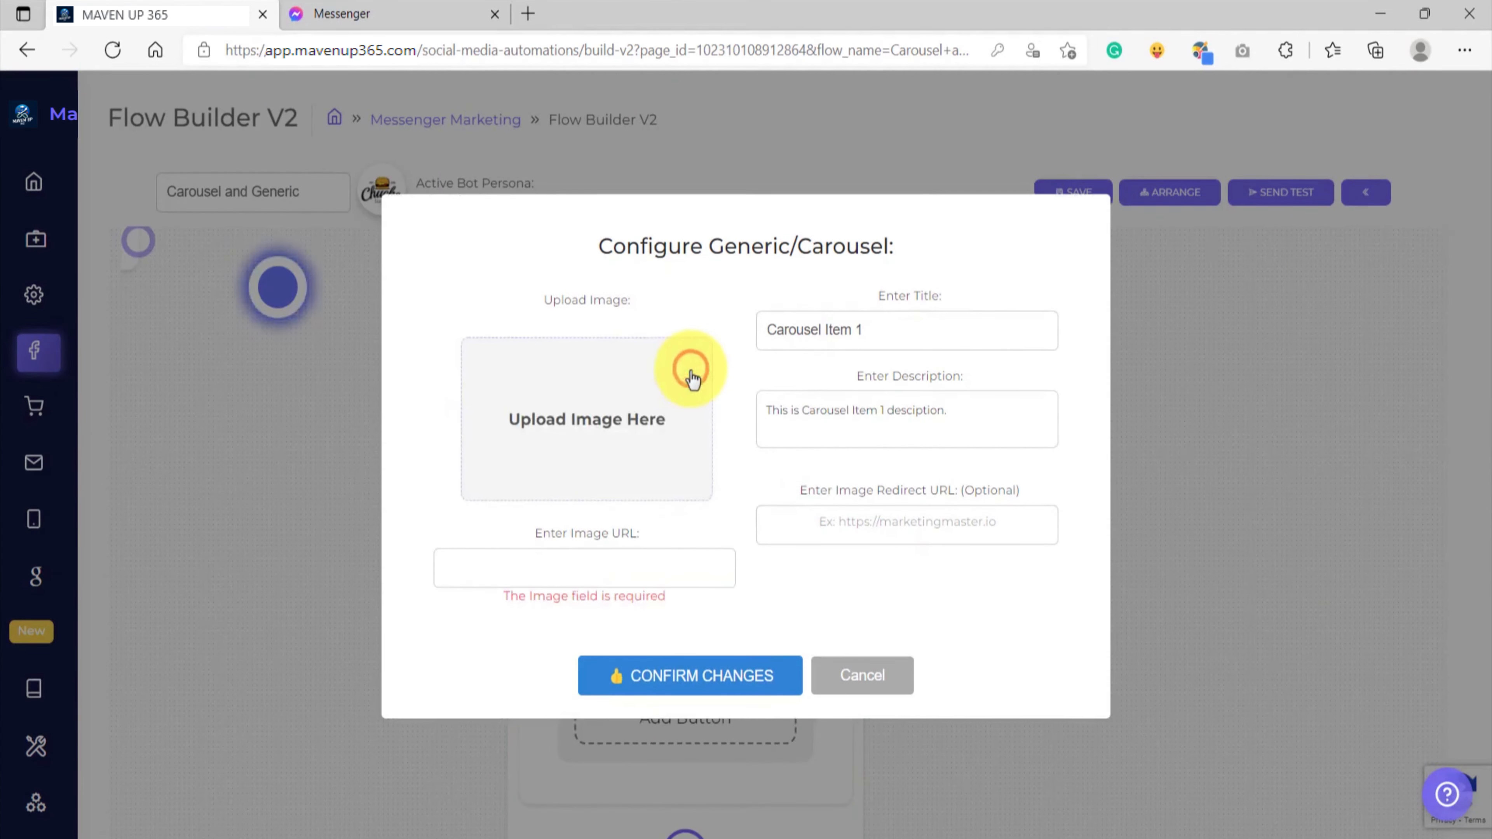
click(621, 429)
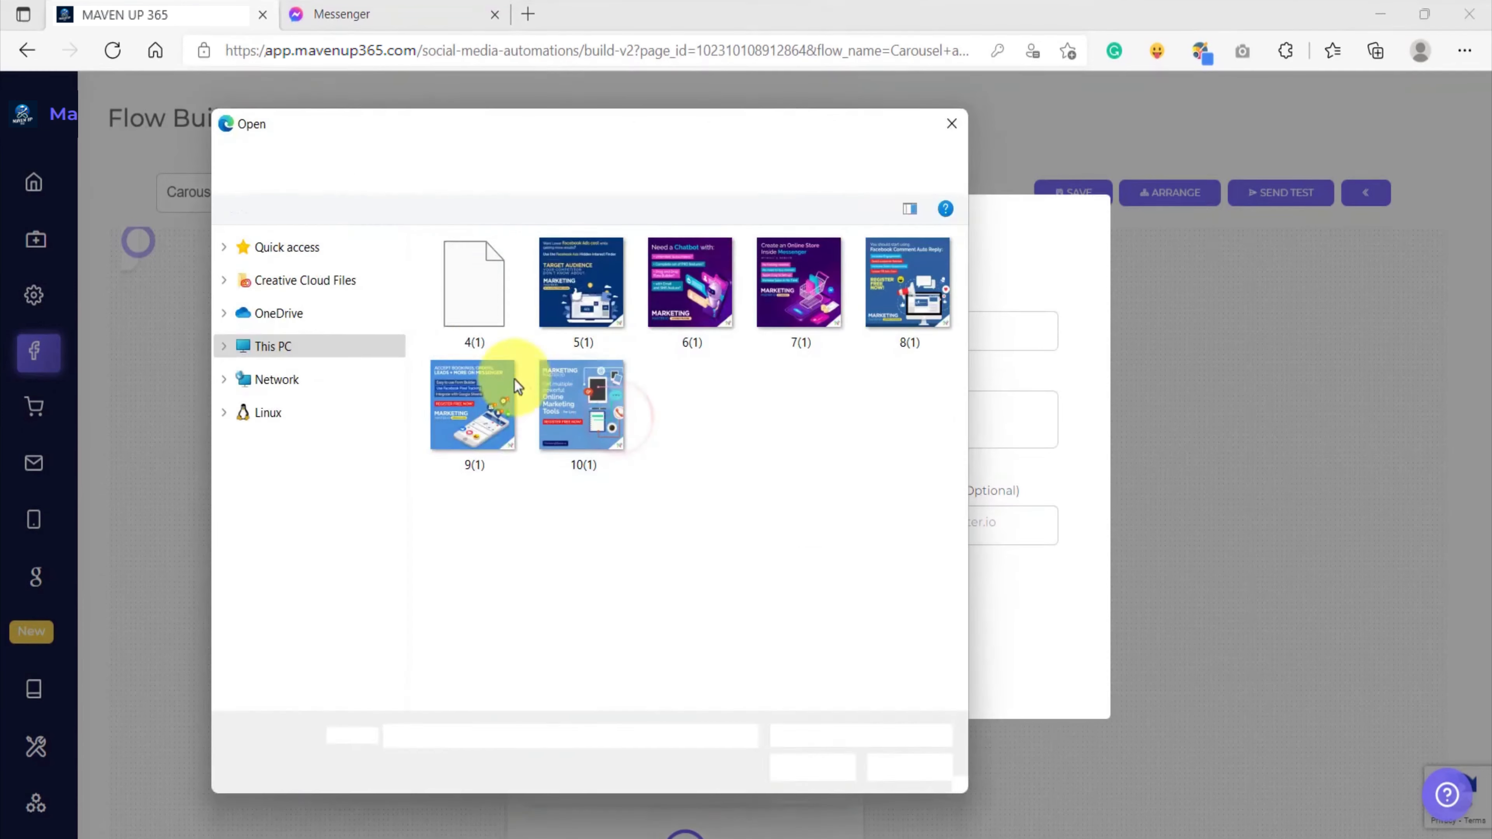
click(671, 283)
click(809, 764)
Set the item's title to "Best Chatbot" and its description to "Unlimited subscribers - complete set of pro features".
triple_click(828, 279)
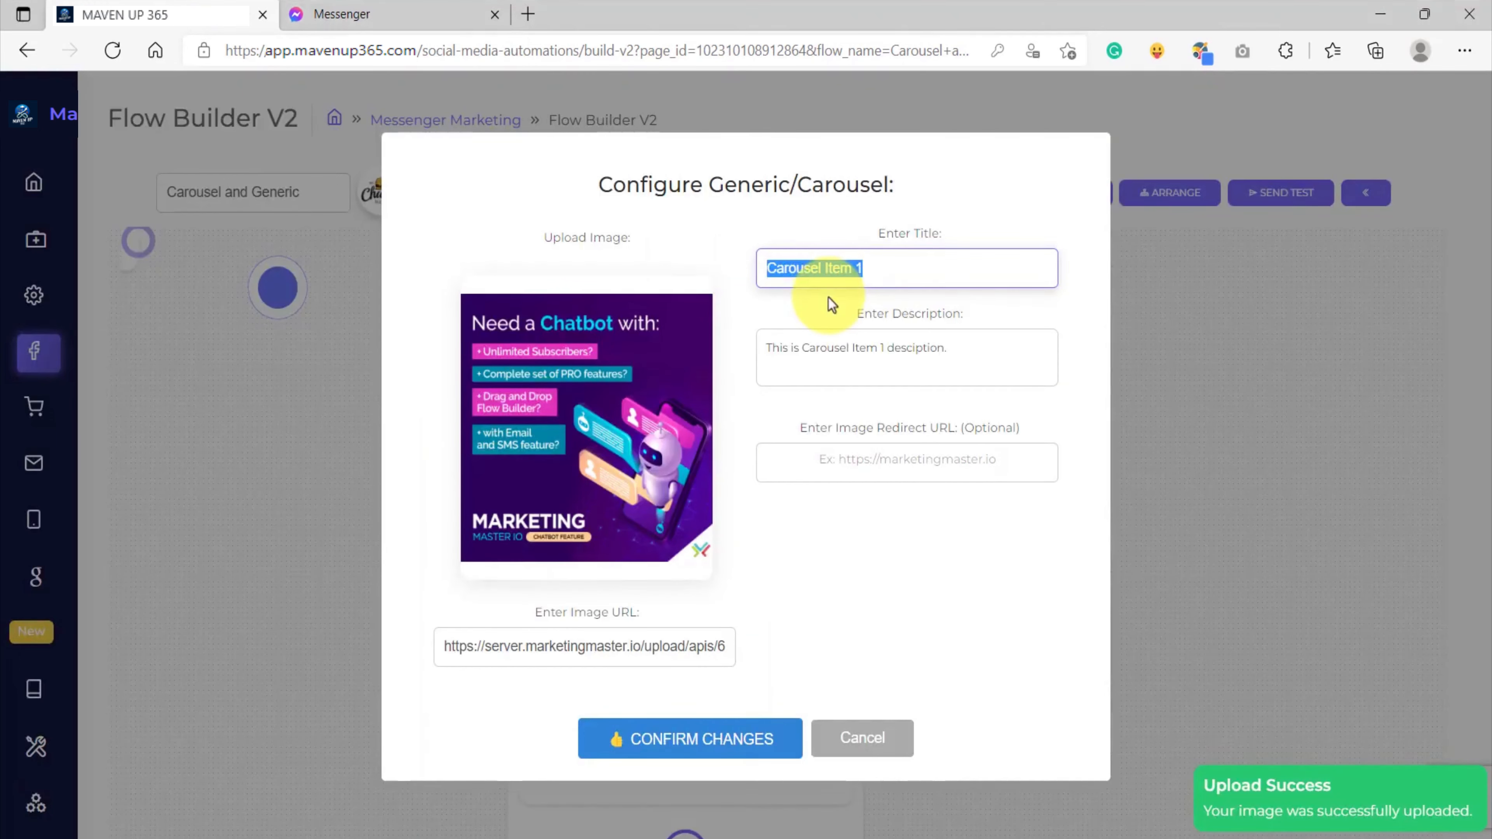
text(Best Chatbot)
triple_click(840, 348)
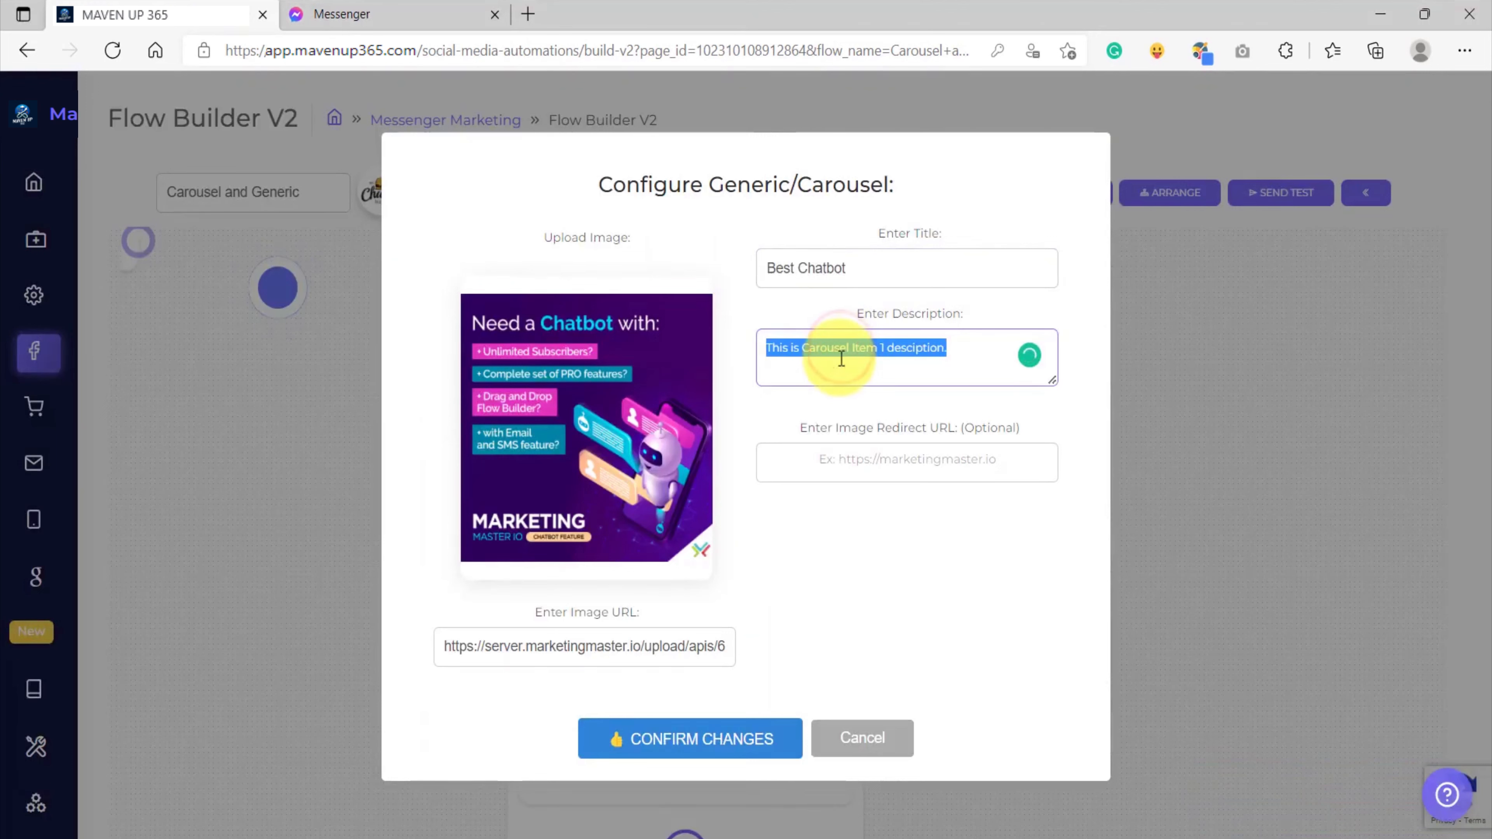
key(BackSpace)
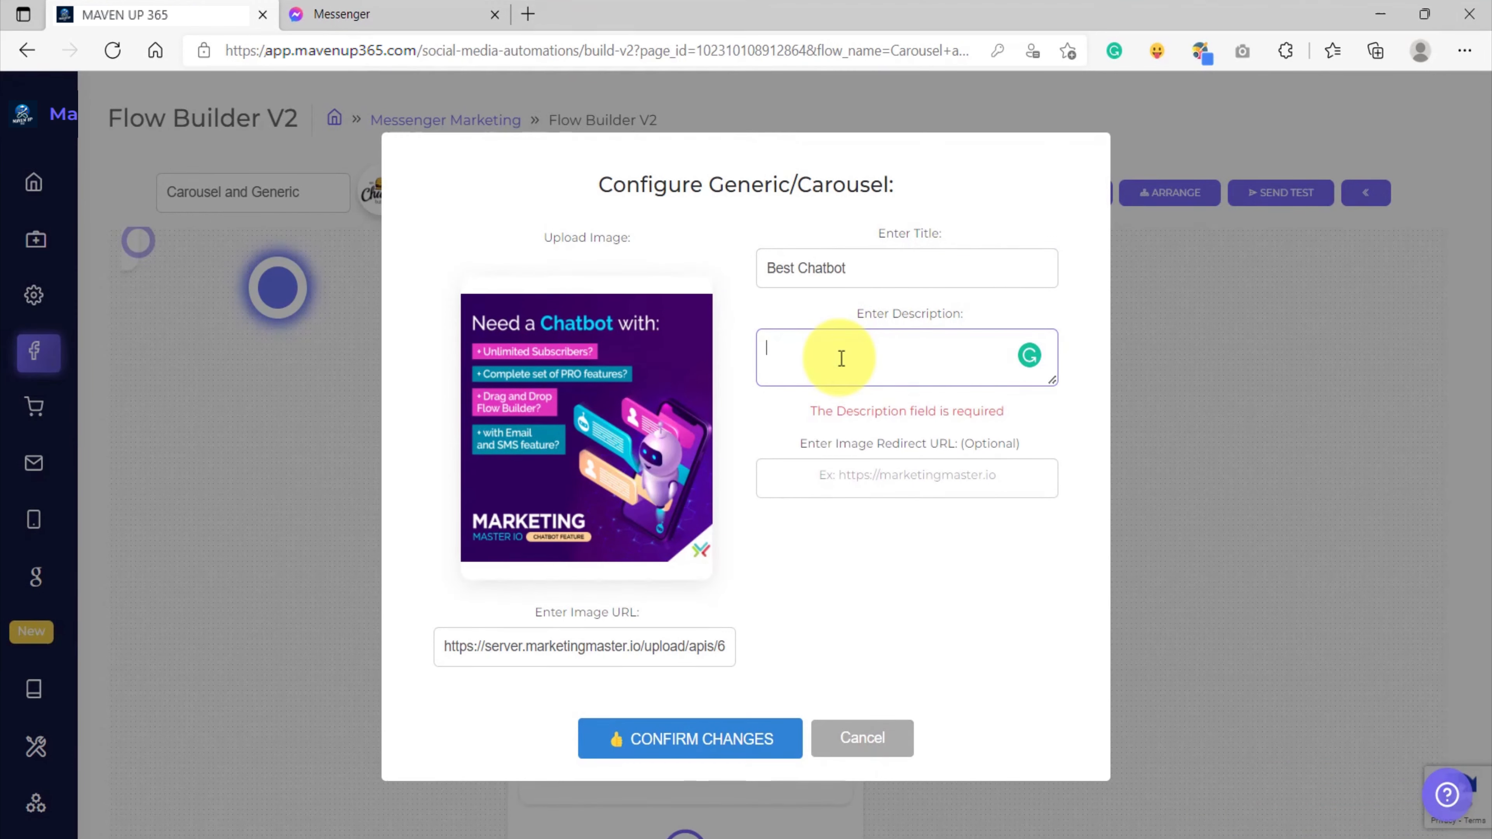
text(Unlimite)
text(d subscribers - complete set of pro features)
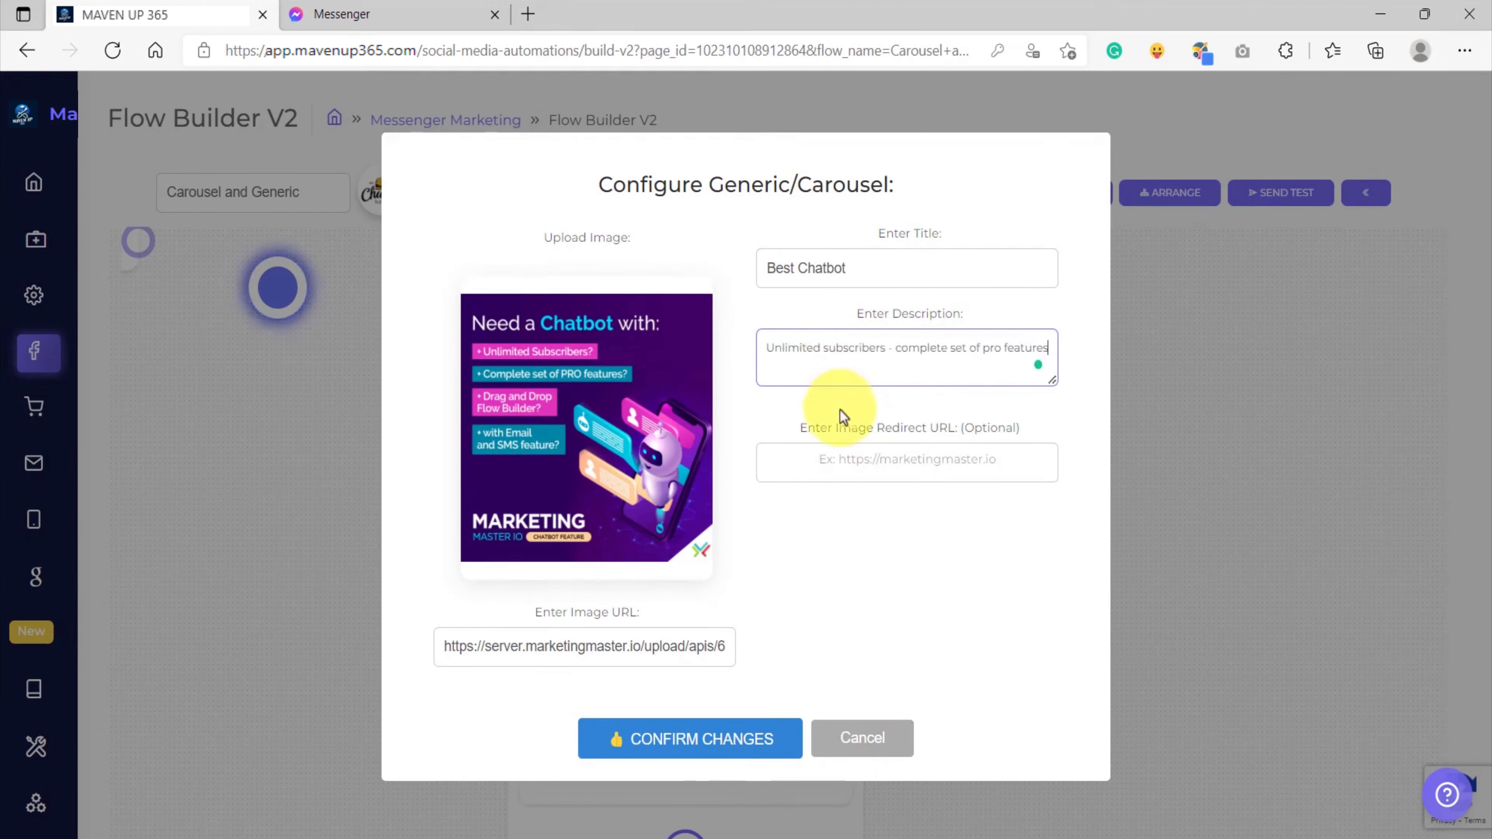
click(841, 463)
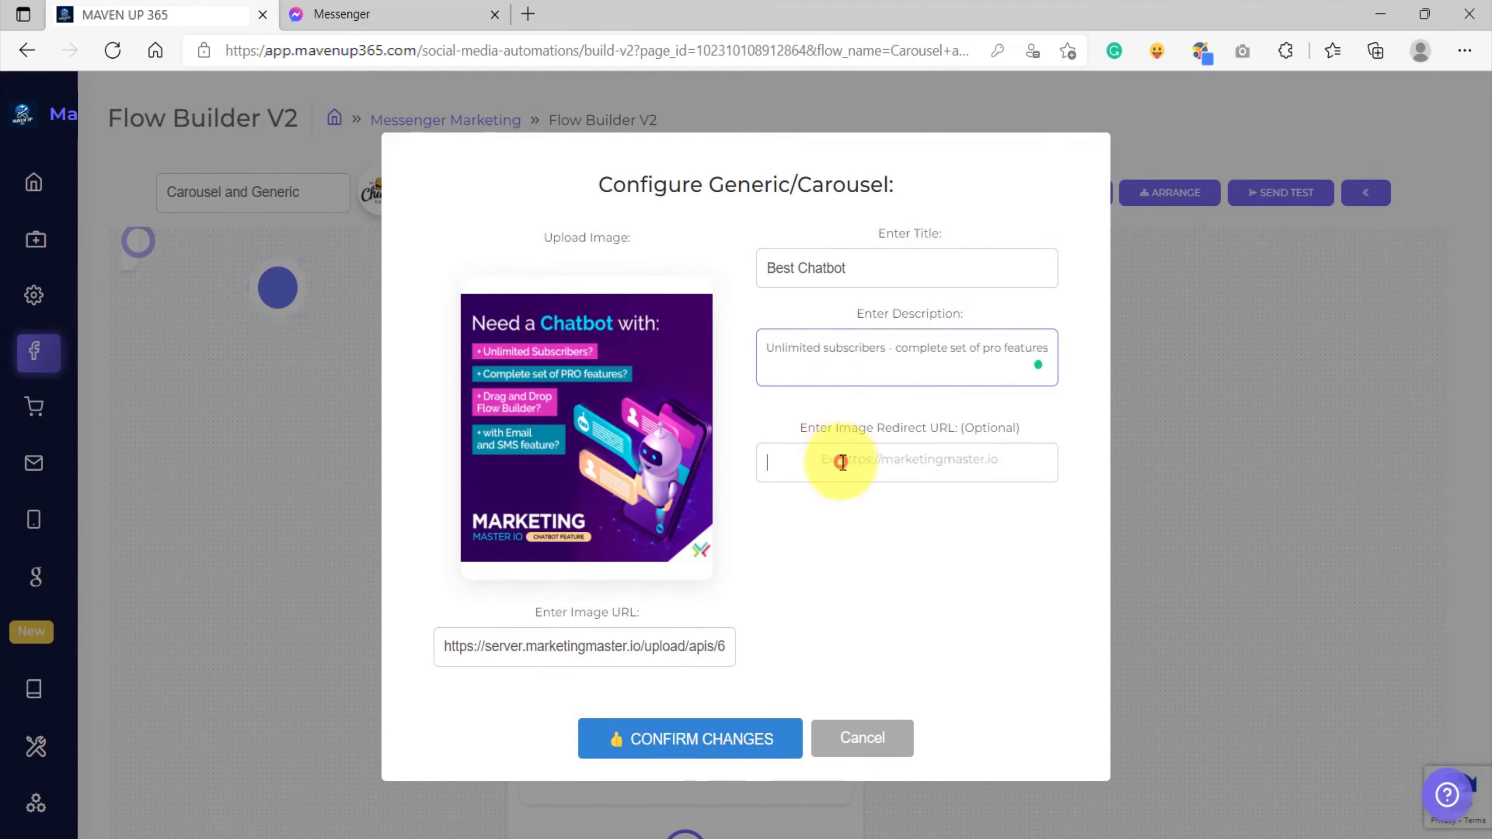
click(851, 536)
double_click(823, 467)
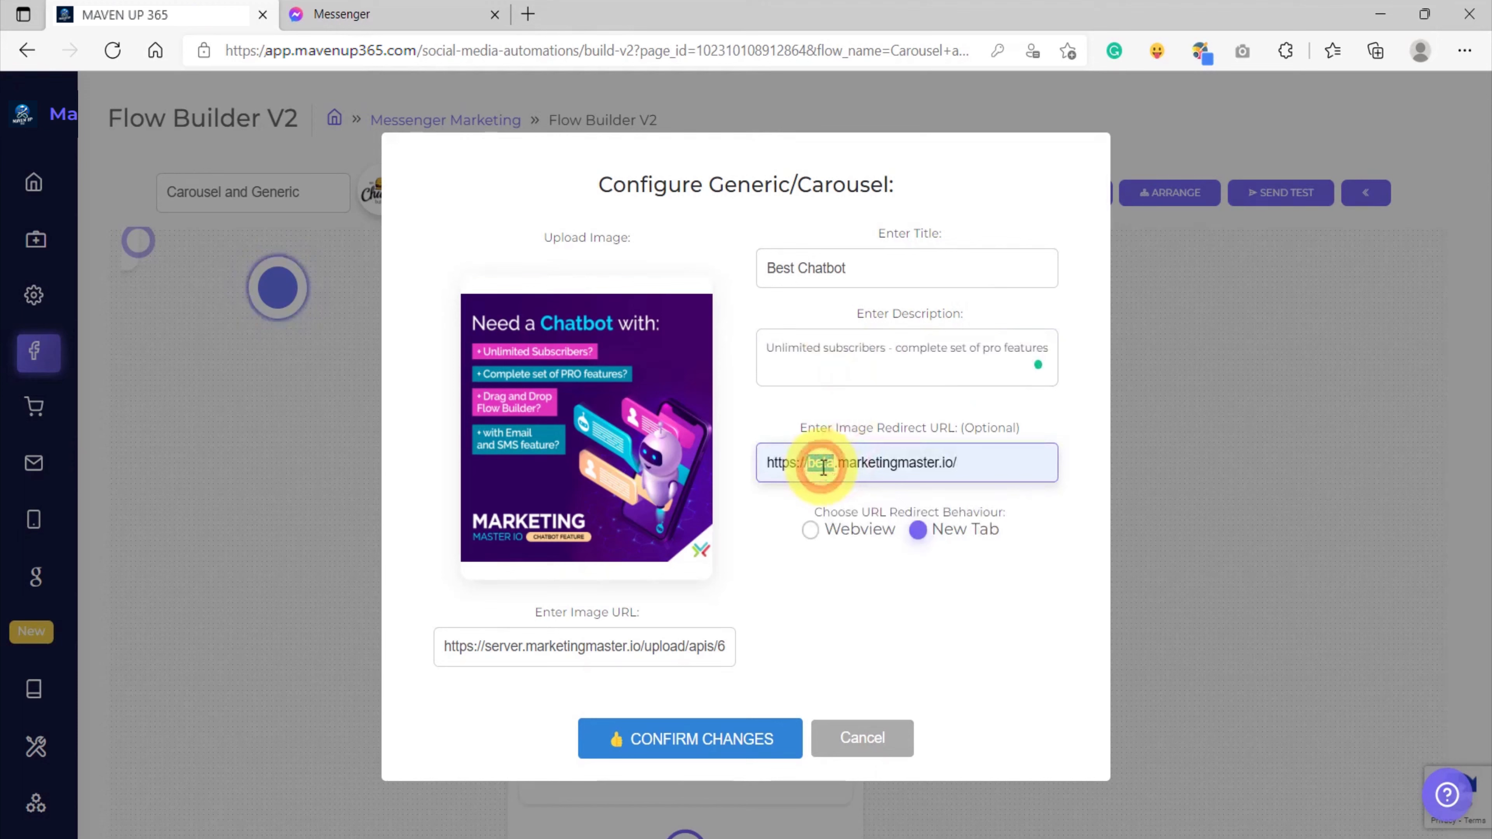
key(BackSpace)
key(Delete)
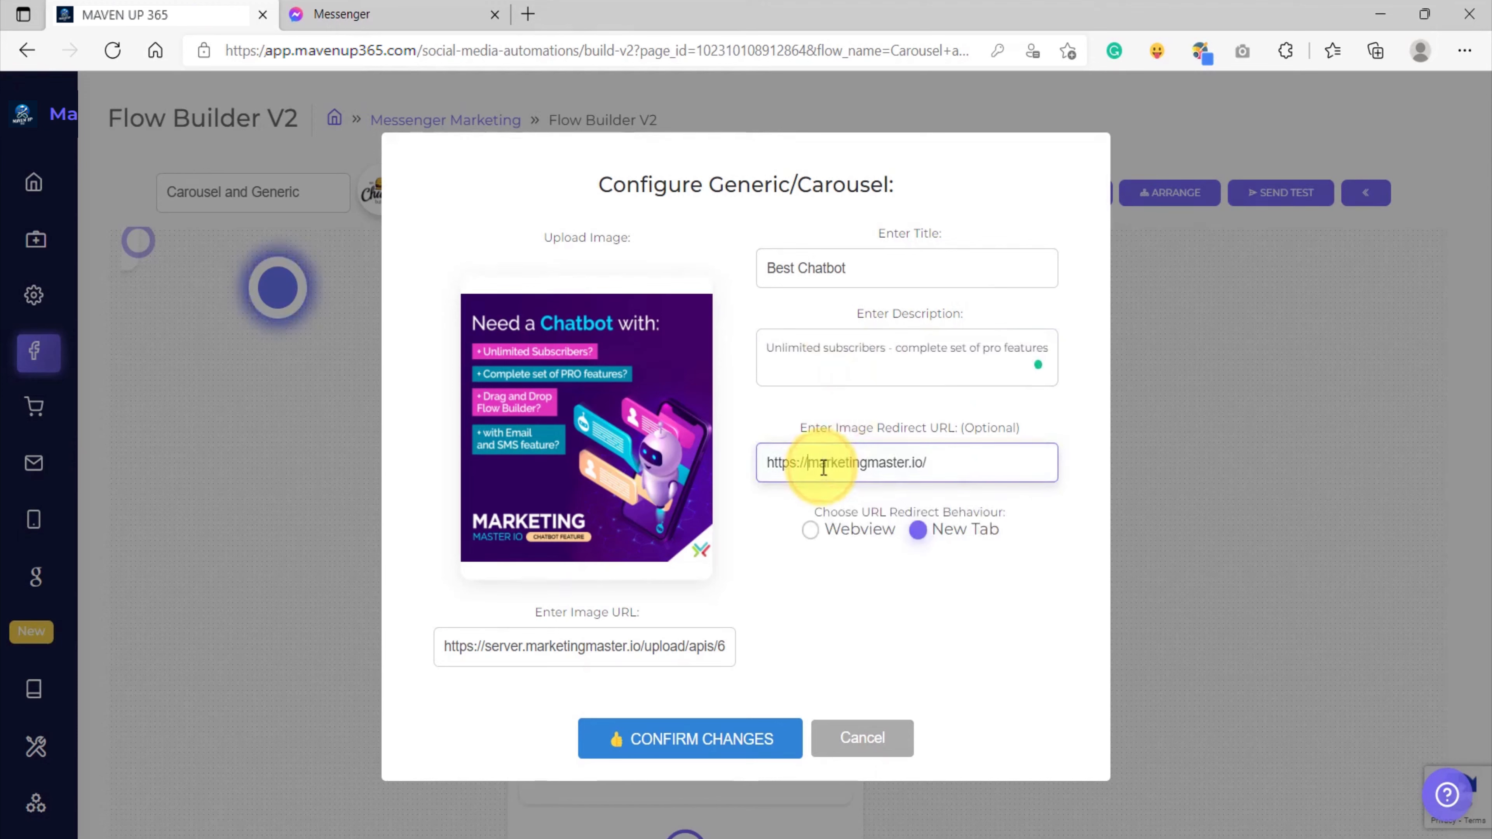
drag(946, 463, 823, 442)
click(841, 416)
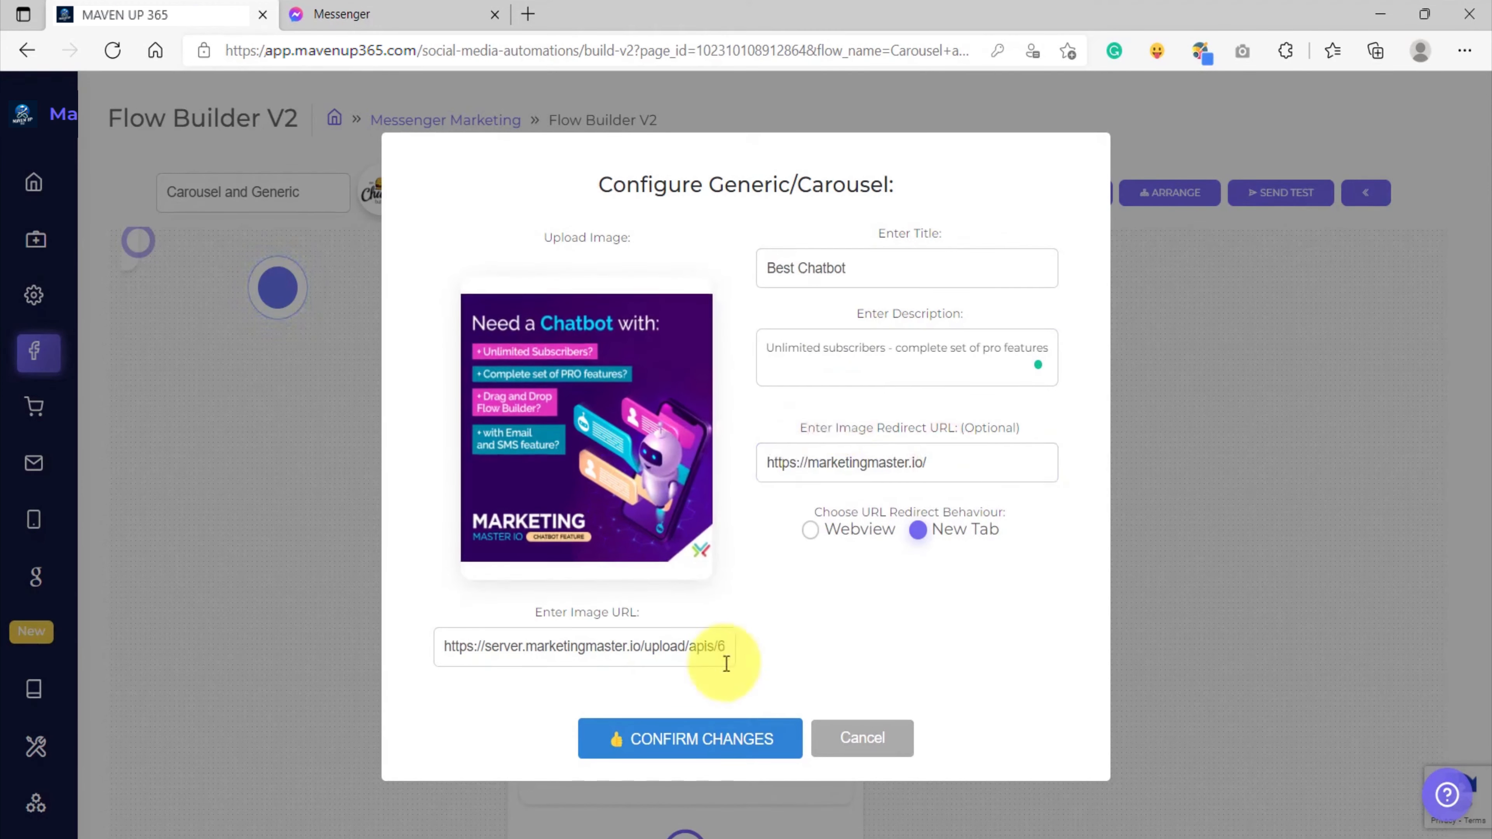
triple_click(572, 651)
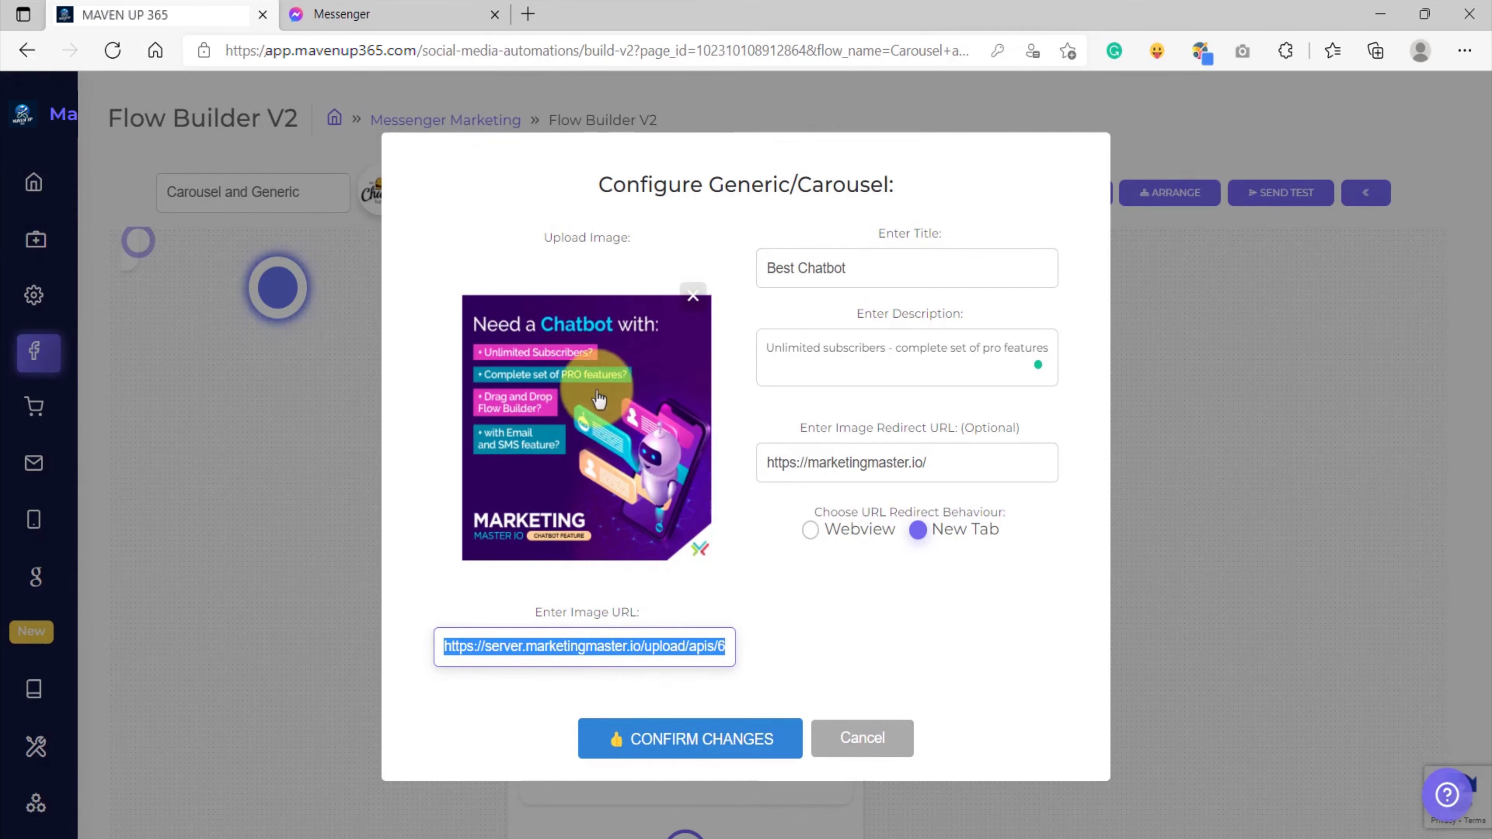
click(669, 740)
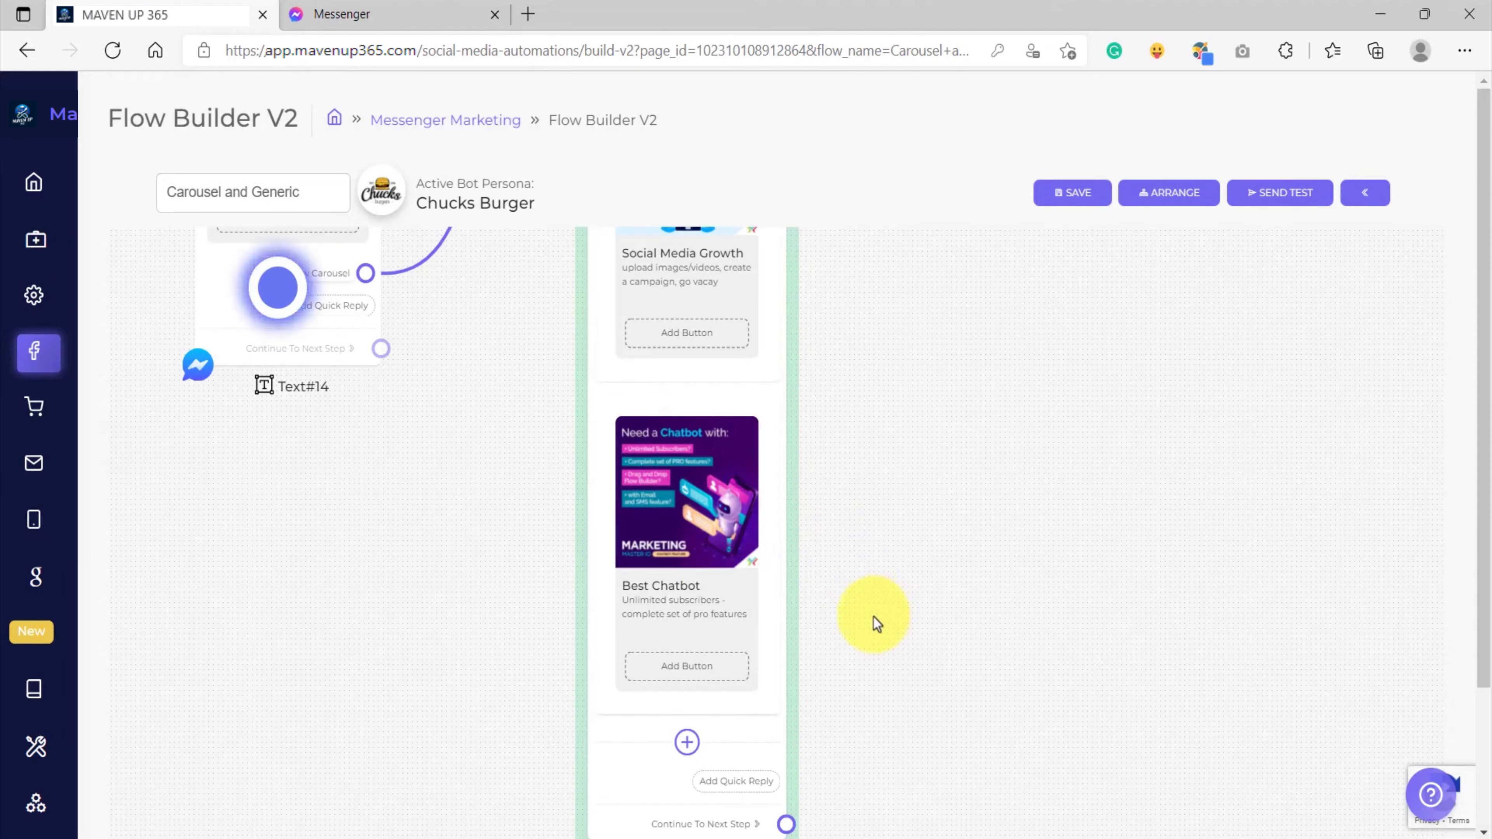
Add a third carousel item below Best Chatbot and replace its default image with 7(1) from the Carousel folder.
scroll(857, 506, down, 3)
drag(894, 395, 854, 525)
drag(893, 677, 905, 508)
drag(868, 567, 876, 539)
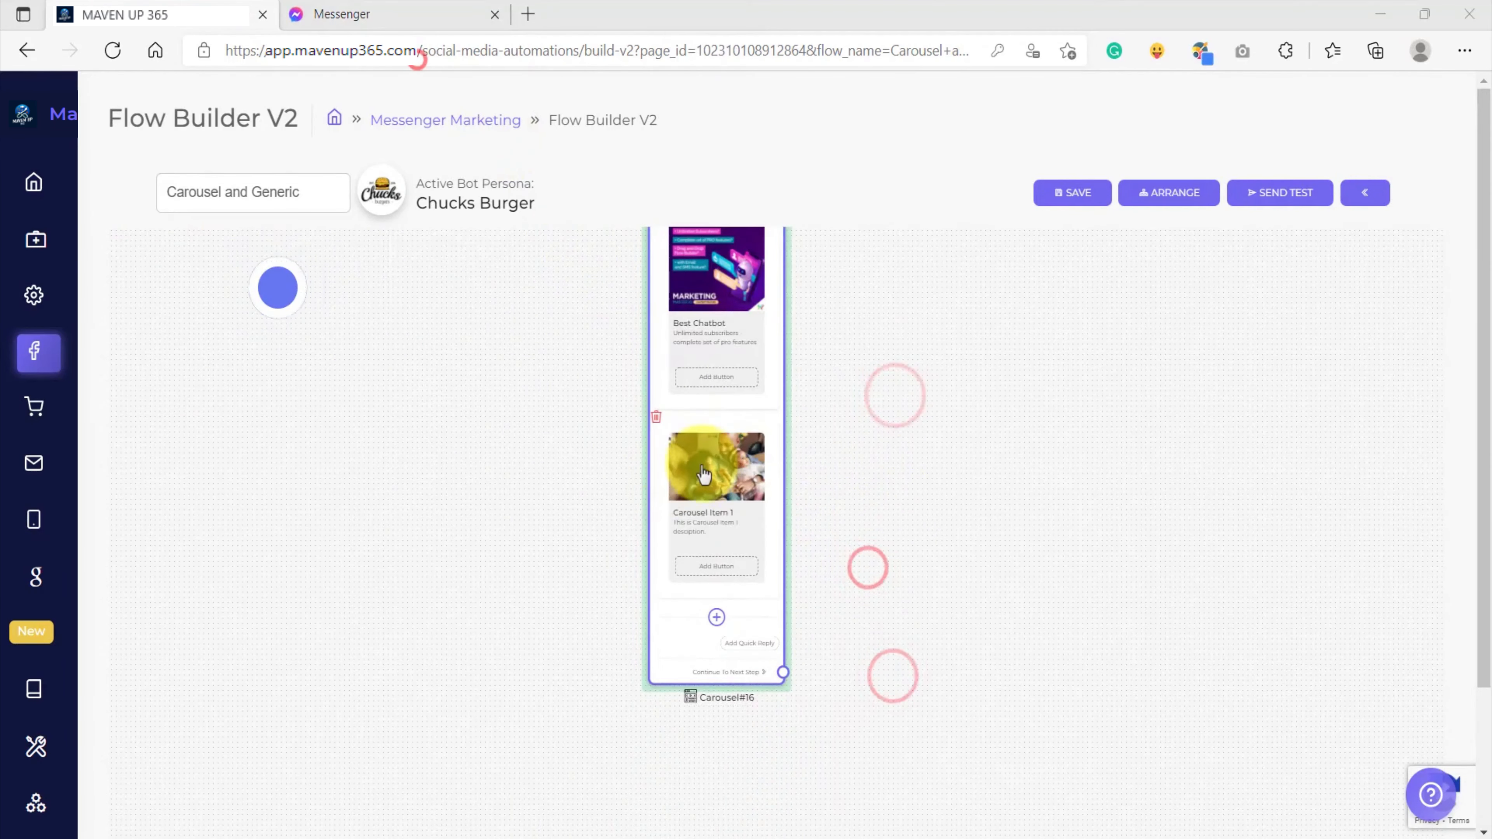
click(699, 459)
click(691, 364)
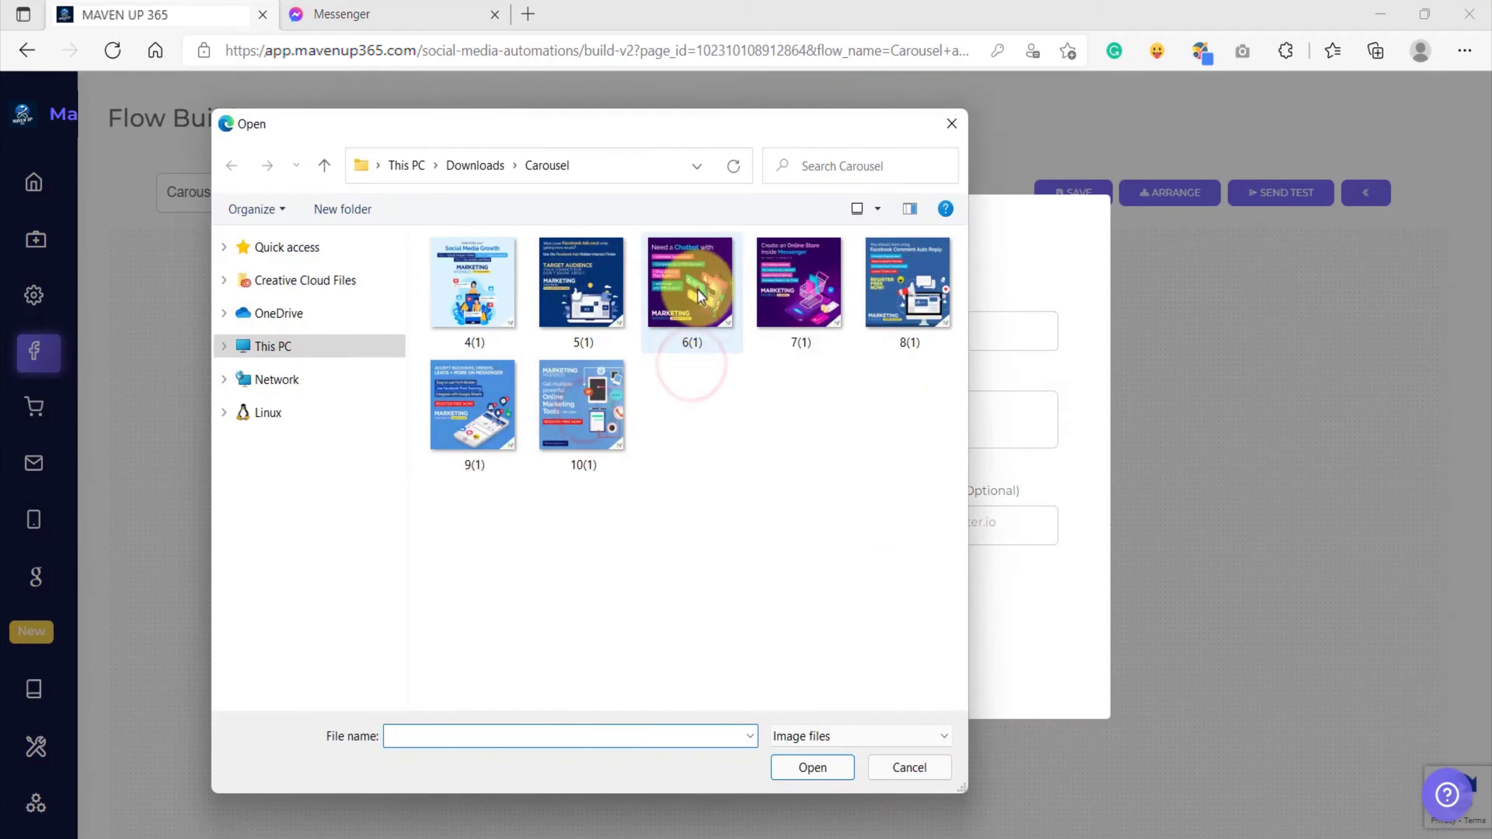
click(694, 285)
click(802, 282)
click(796, 765)
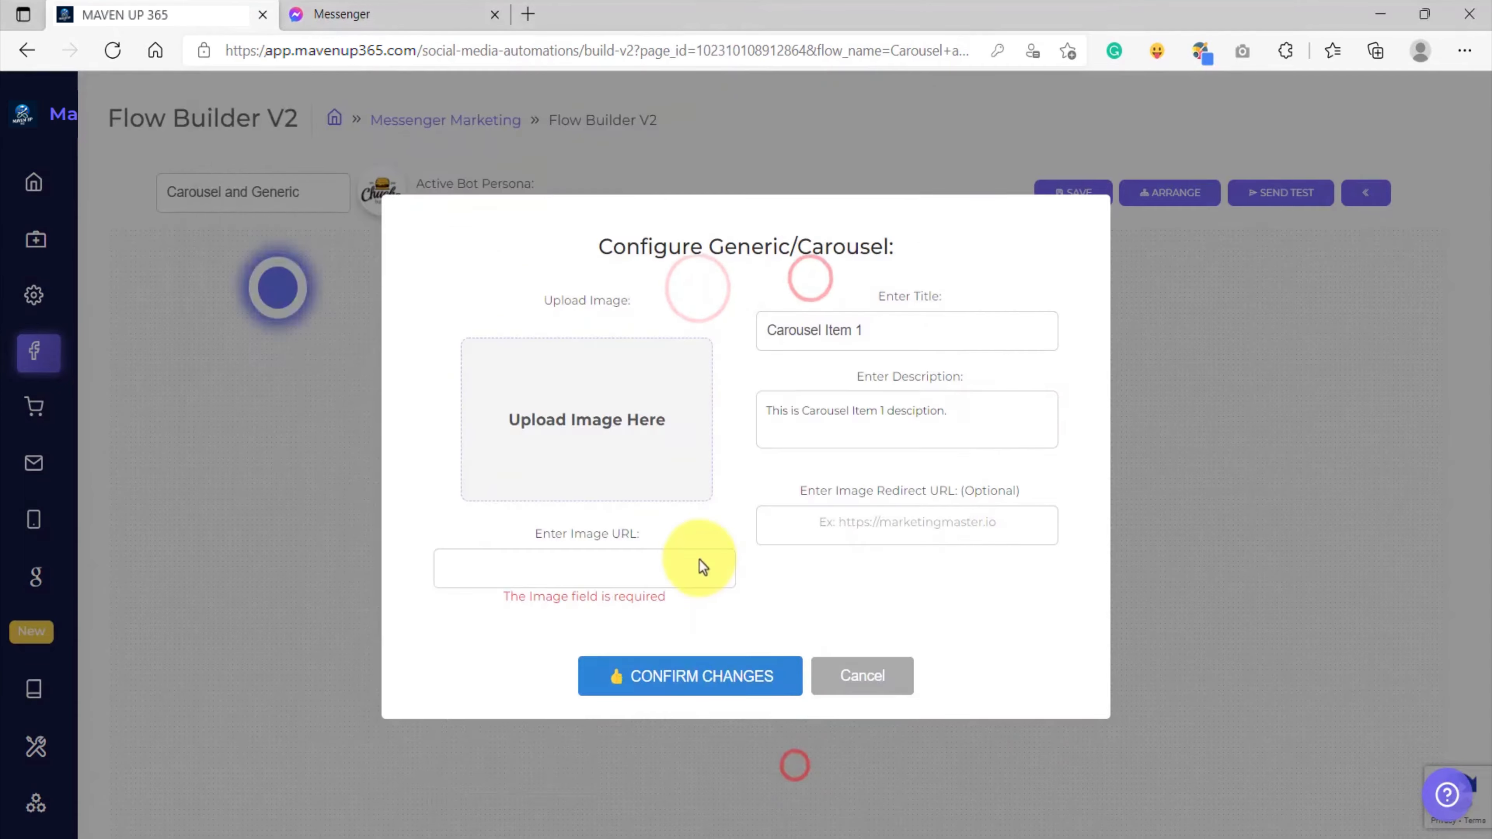
Set the third carousel item's title to "Online Store In Messenger" and its description to "No hosting, no website, easy to set up".
triple_click(834, 277)
text(Online Store In Mess)
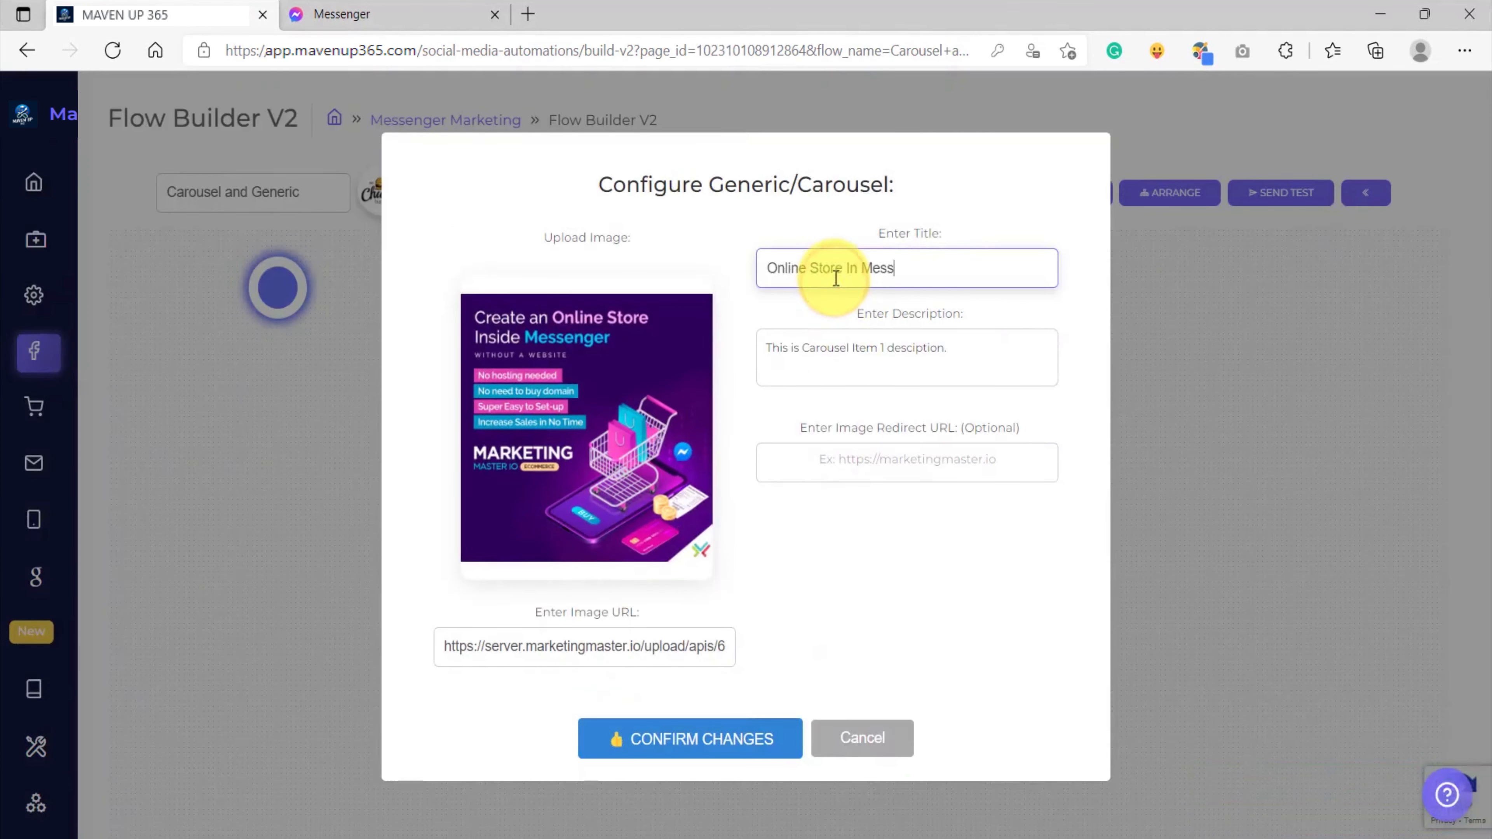
text(enger)
triple_click(817, 355)
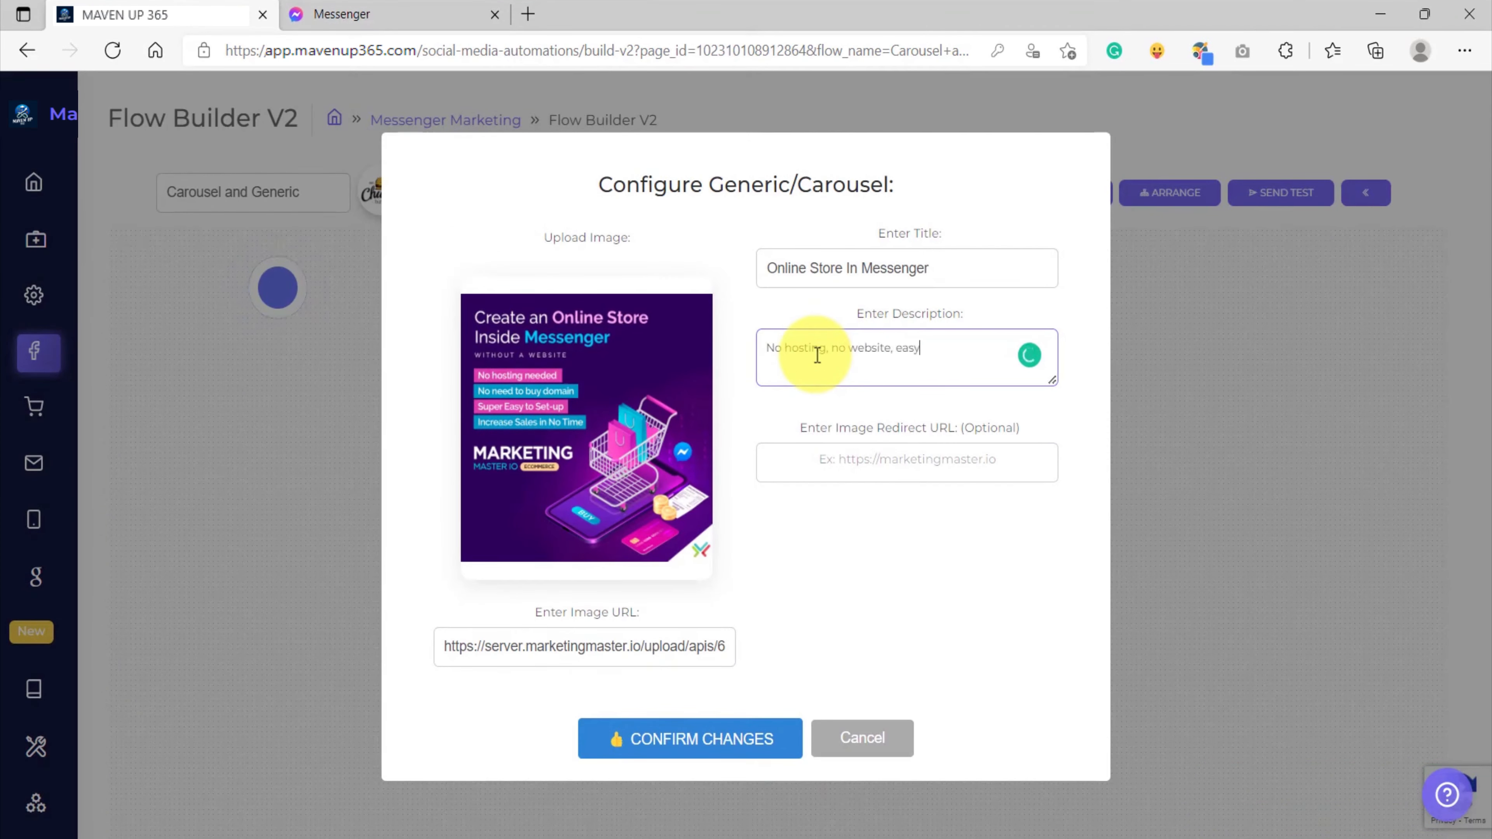
Fill in the Online Store In Messenger item's image redirect URL with the saved address and confirm the item's changes.
click(835, 456)
click(818, 533)
click(726, 736)
Add a fourth carousel item below Online Store In Messenger and replace its default image with 9(1).
scroll(758, 635, down, 3)
scroll(713, 442, up, 5)
click(766, 453)
drag(1088, 679, 1045, 505)
click(711, 353)
click(688, 369)
click(593, 417)
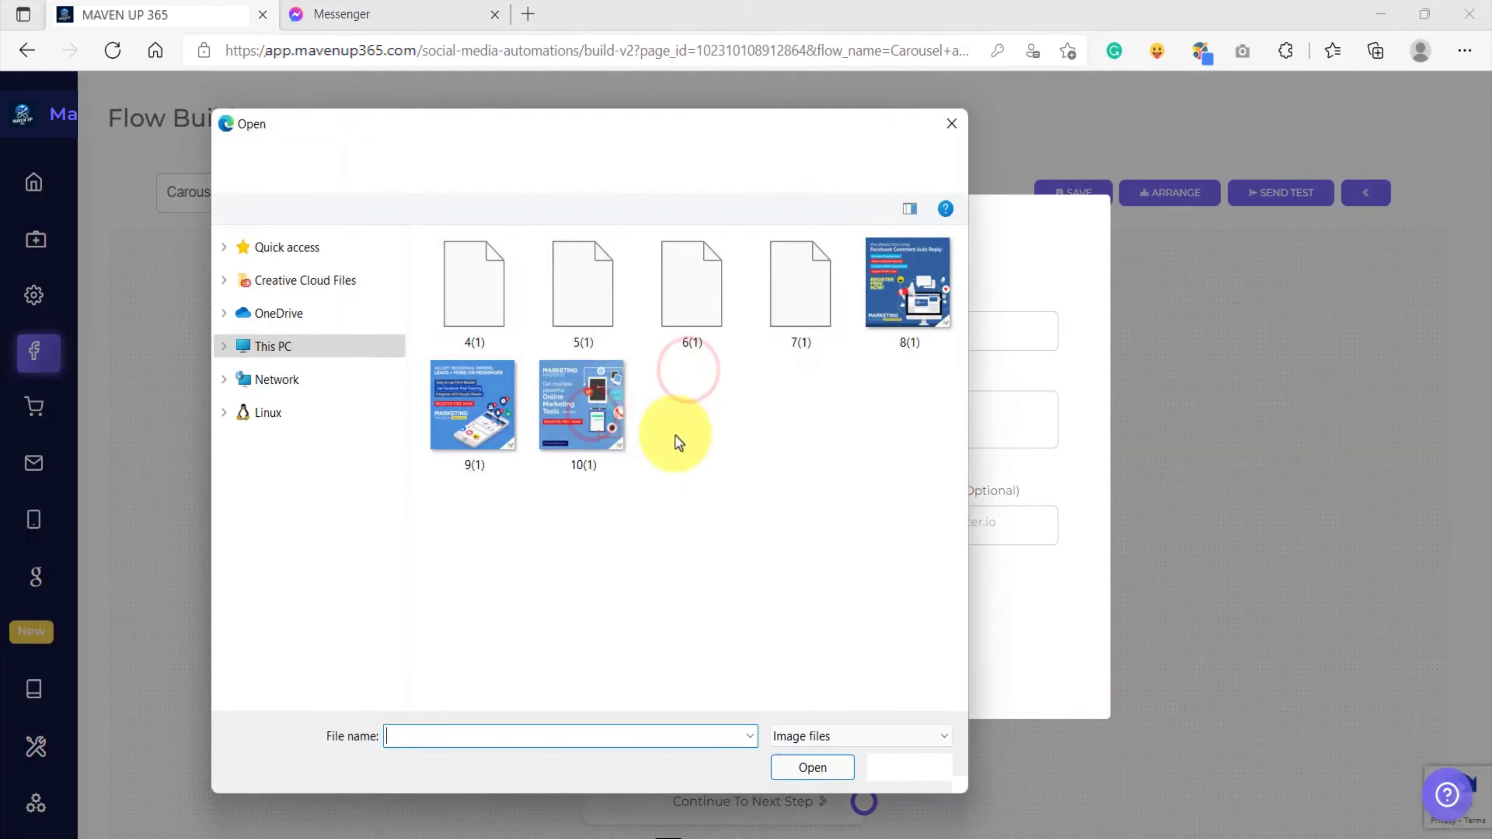
double_click(473, 406)
Set the item's title to "Accept bookings, orders and leads" and its description to "Easy to use form builder, Facebook pixel tracking and Google sheets".
triple_click(802, 267)
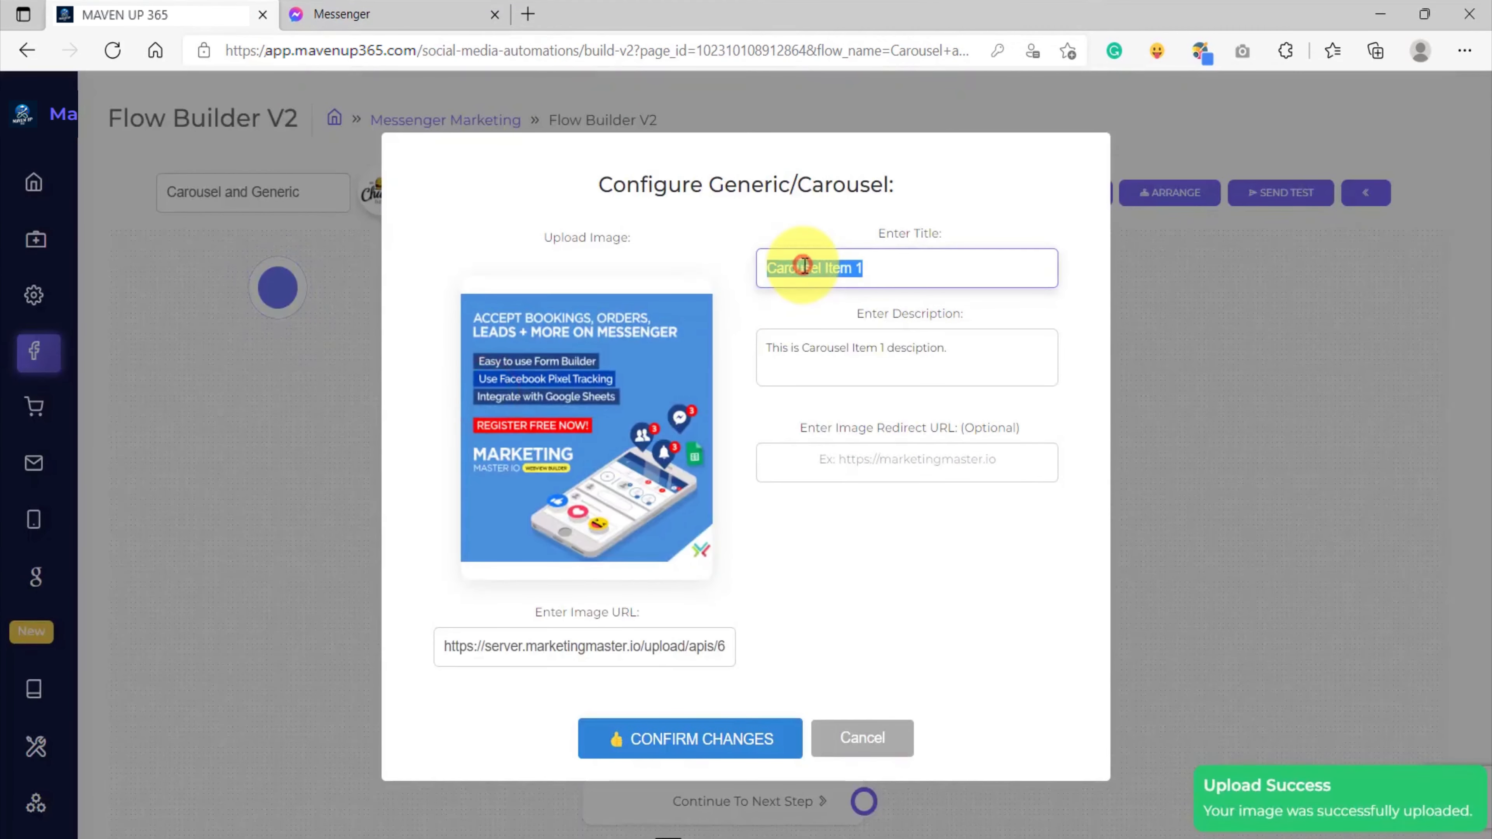
text(Accept bookings, orer)
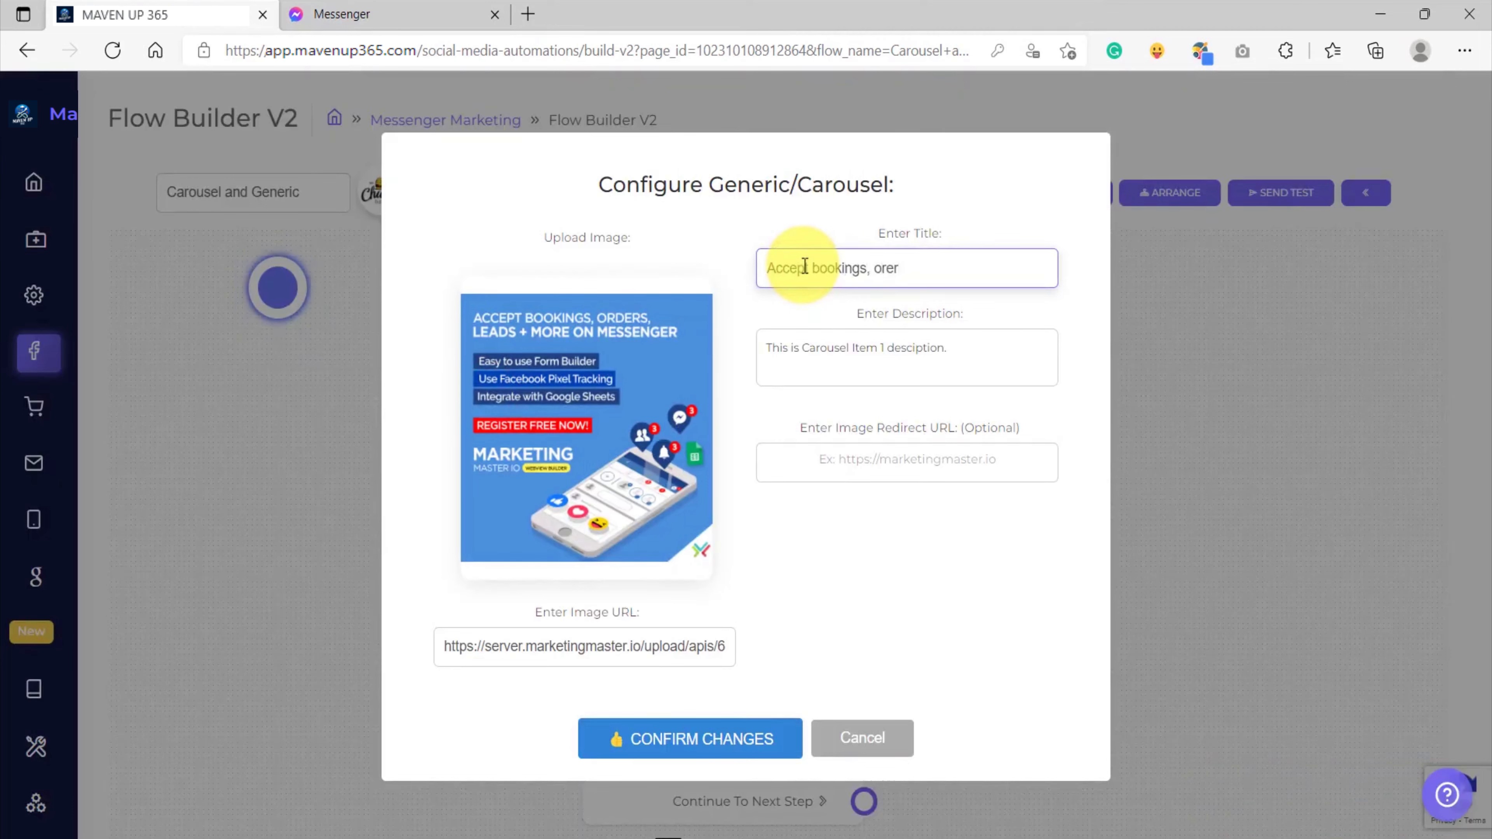
text( leads)
triple_click(802, 350)
text(Easy to use form builder, Facebook pixel tracking and Goog)
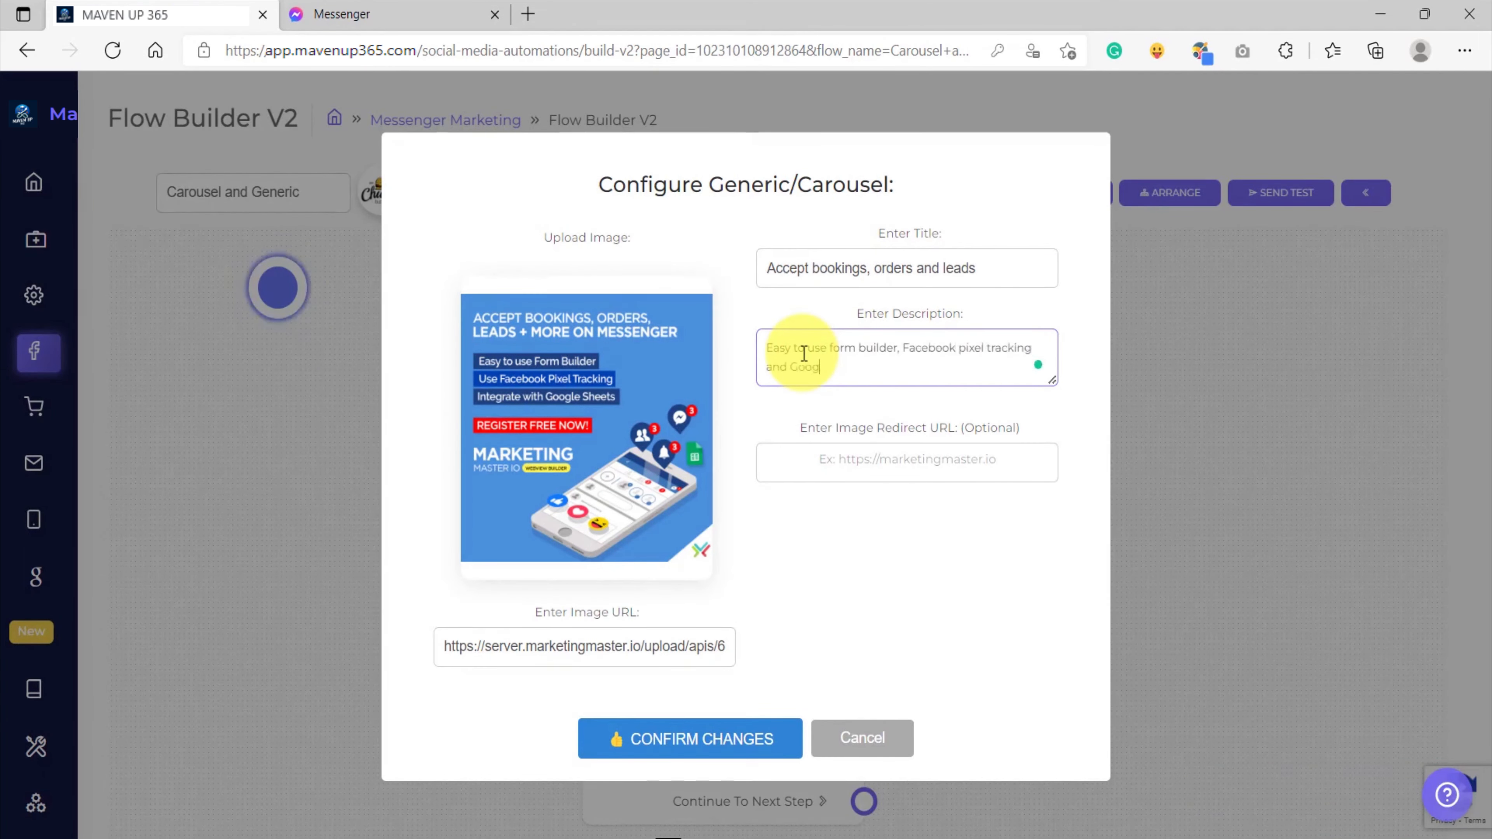
text(le sheets)
Fill in the bookings item's image redirect URL with the saved address and confirm its configuration.
click(851, 462)
click(839, 534)
click(829, 463)
click(943, 460)
click(708, 733)
Add a fifth carousel item below the bookings item and replace its default image with 10(1).
scroll(758, 676, down, 5)
drag(896, 689, 883, 413)
scroll(860, 470, down, 5)
scroll(781, 659, up, 6)
drag(819, 657, 810, 538)
click(729, 423)
click(725, 489)
click(698, 367)
click(600, 412)
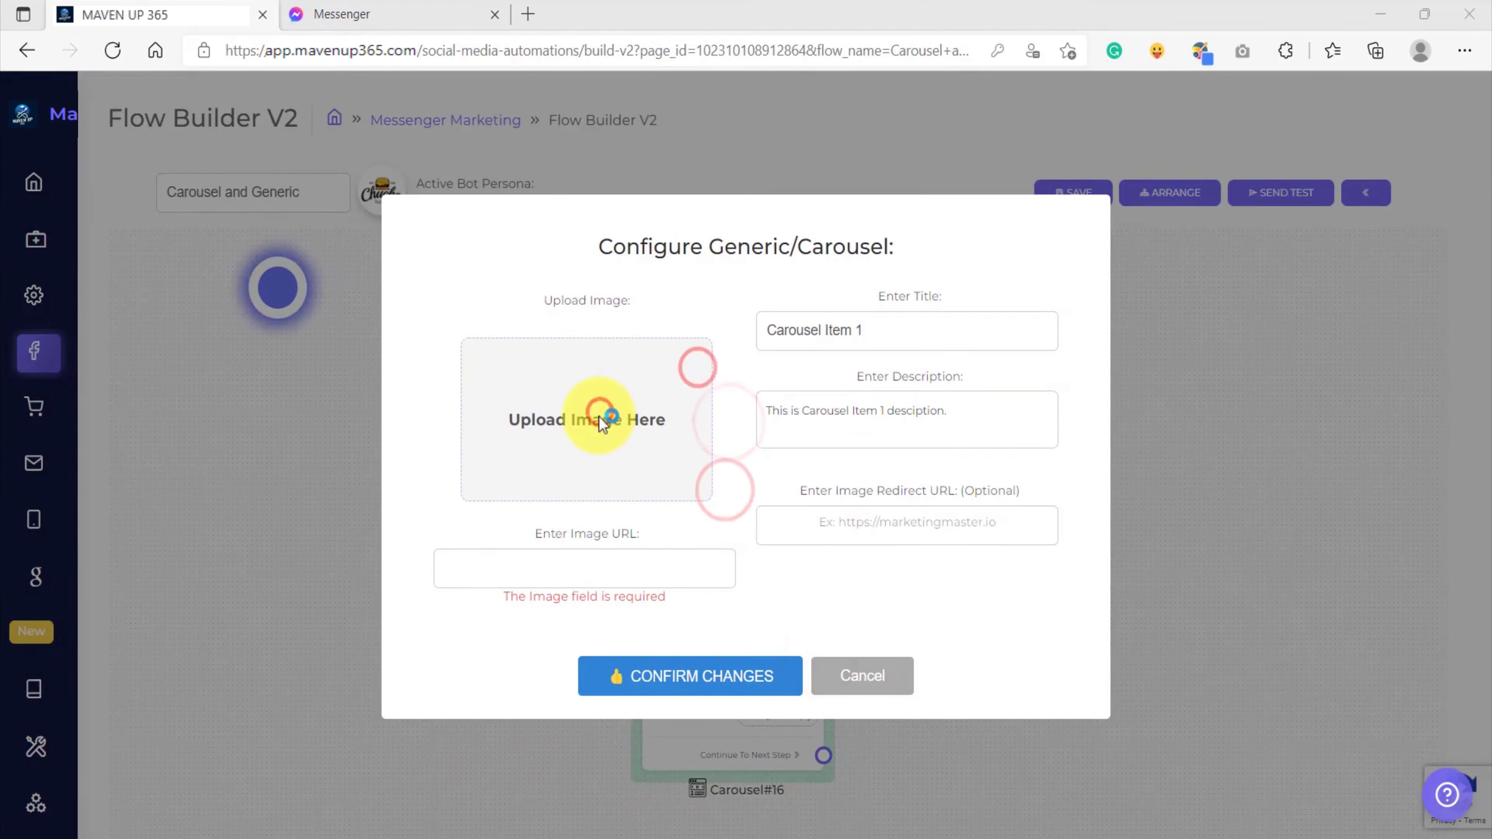
double_click(584, 395)
Set the item's title to "Powerful online marketing tools" and its description to "Get all the tools you need for less".
triple_click(893, 281)
text(Powerful online marketing tools)
click(864, 346)
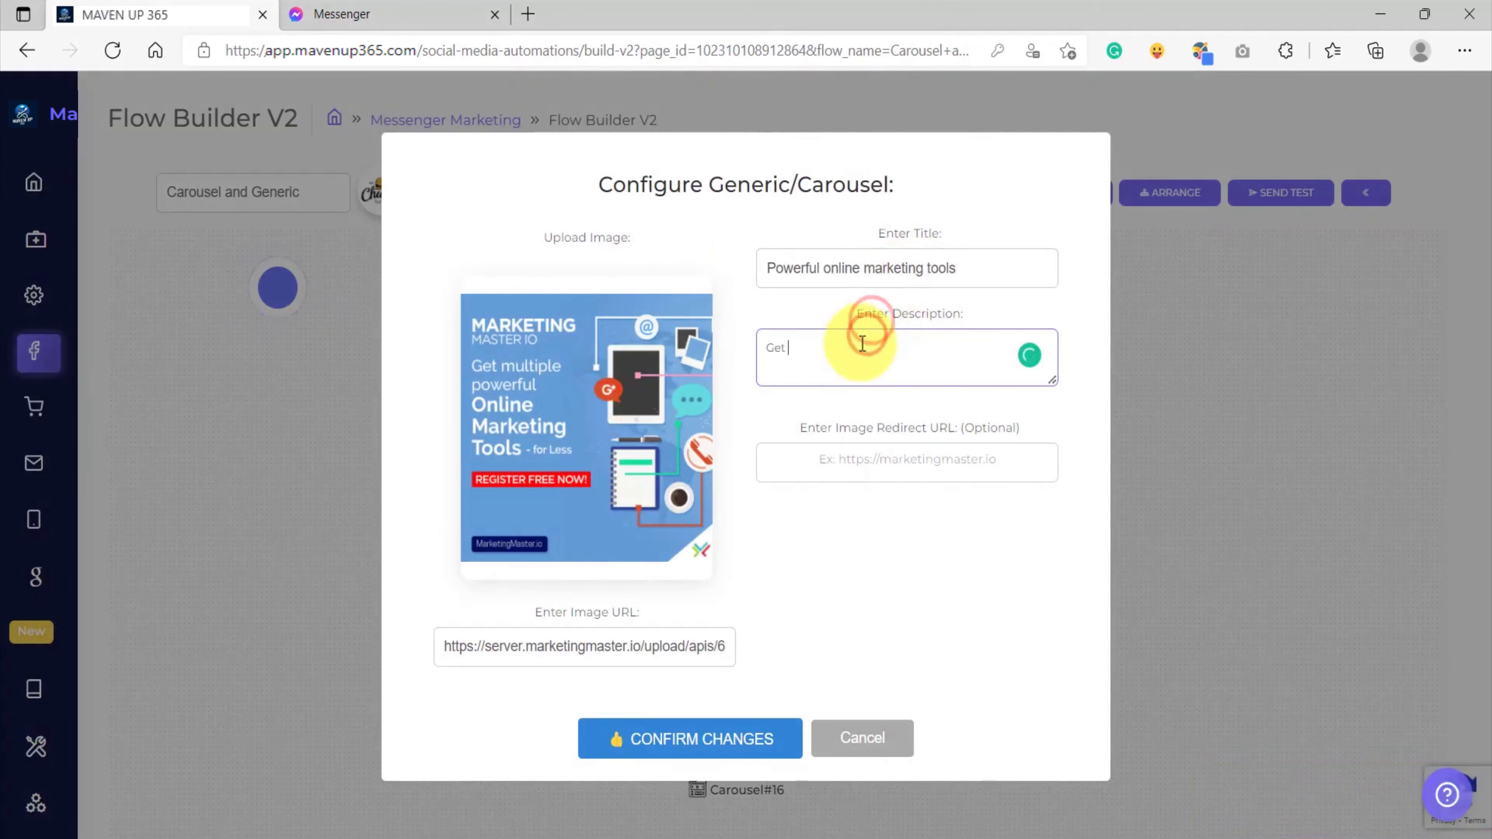
text(Get all the tools you need for less)
click(883, 454)
click(825, 534)
double_click(827, 461)
click(765, 518)
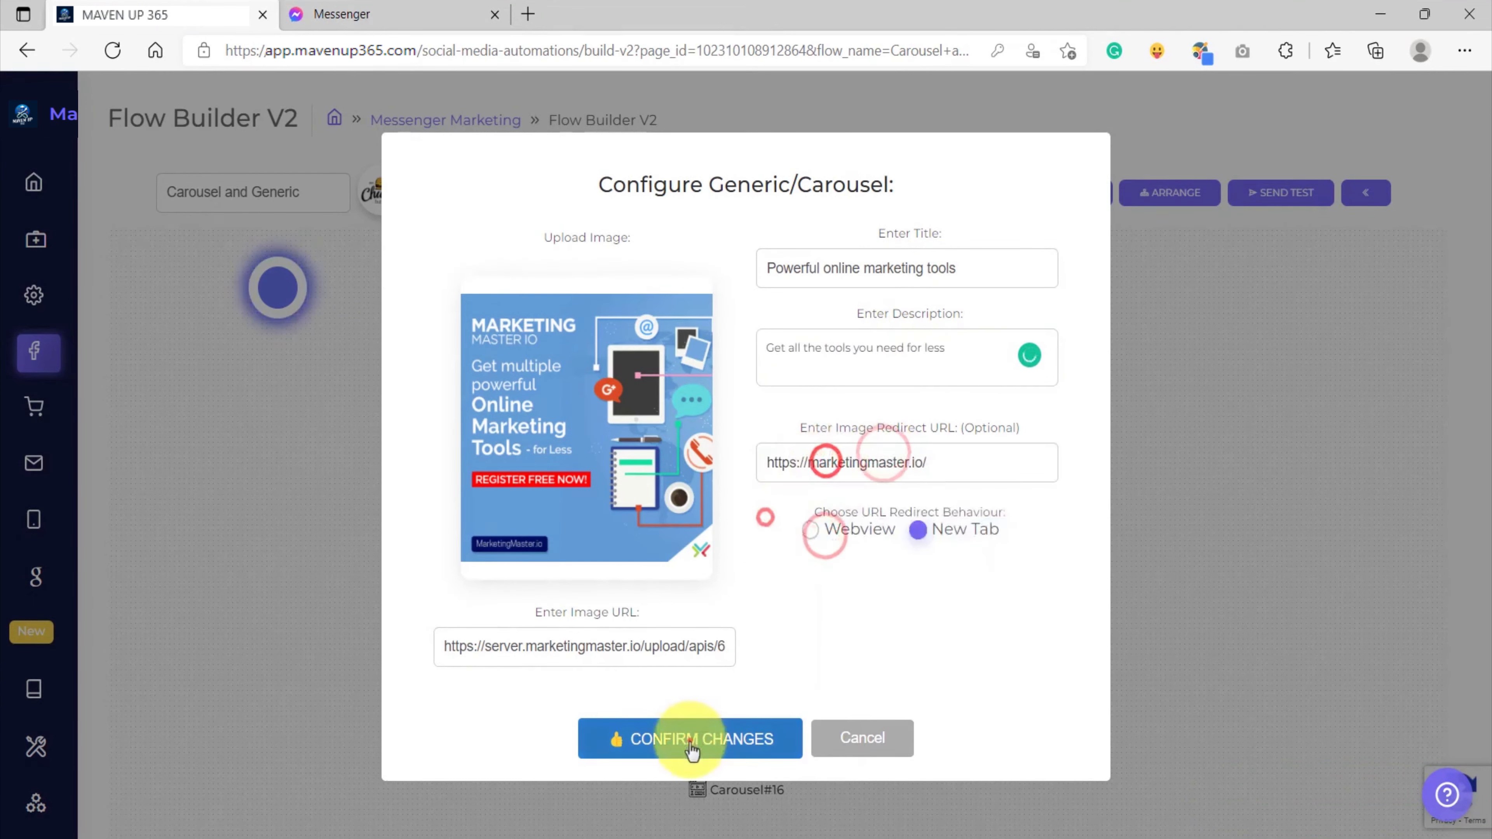
click(691, 744)
Look over the completed carousel items and the button area beneath the Social Media Growth item.
scroll(764, 521, down, 2)
scroll(766, 521, down, 3)
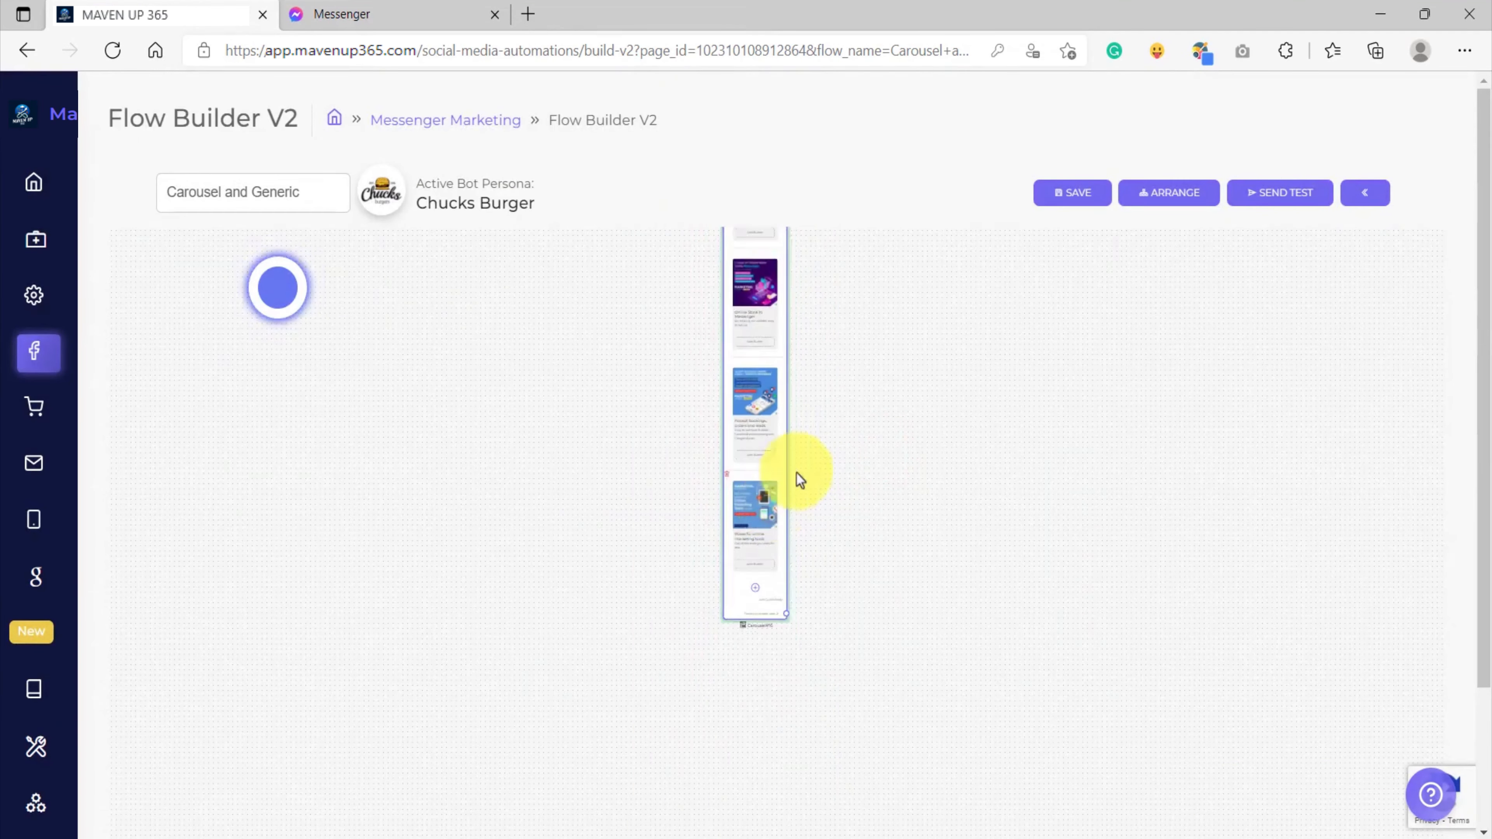
drag(822, 270, 792, 452)
scroll(696, 377, up, 5)
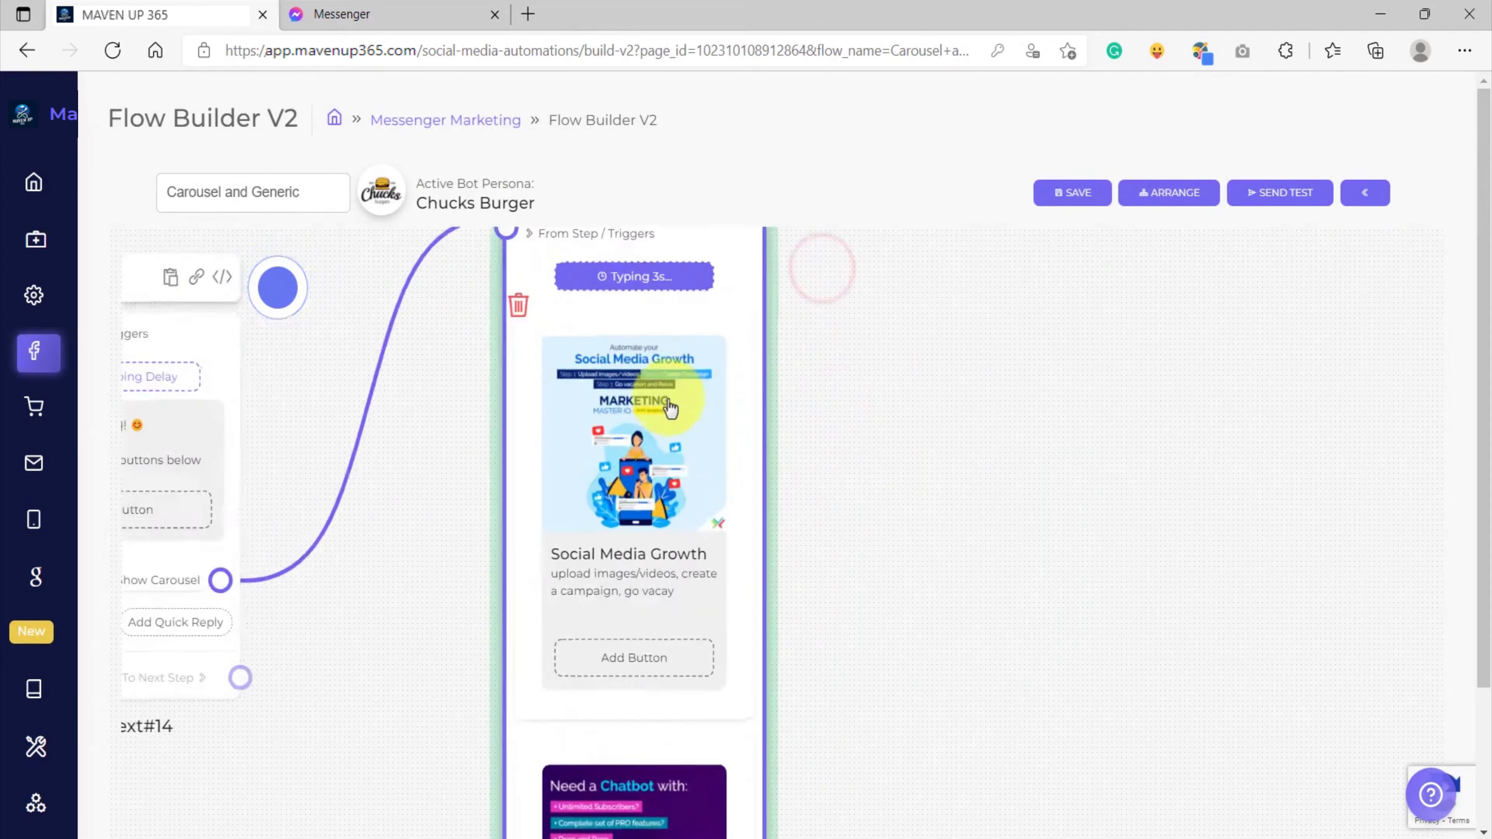
scroll(659, 438, down, 3)
drag(811, 609, 814, 362)
drag(807, 606, 782, 676)
scroll(807, 432, down, 3)
scroll(705, 491, up, 6)
scroll(699, 504, up, 4)
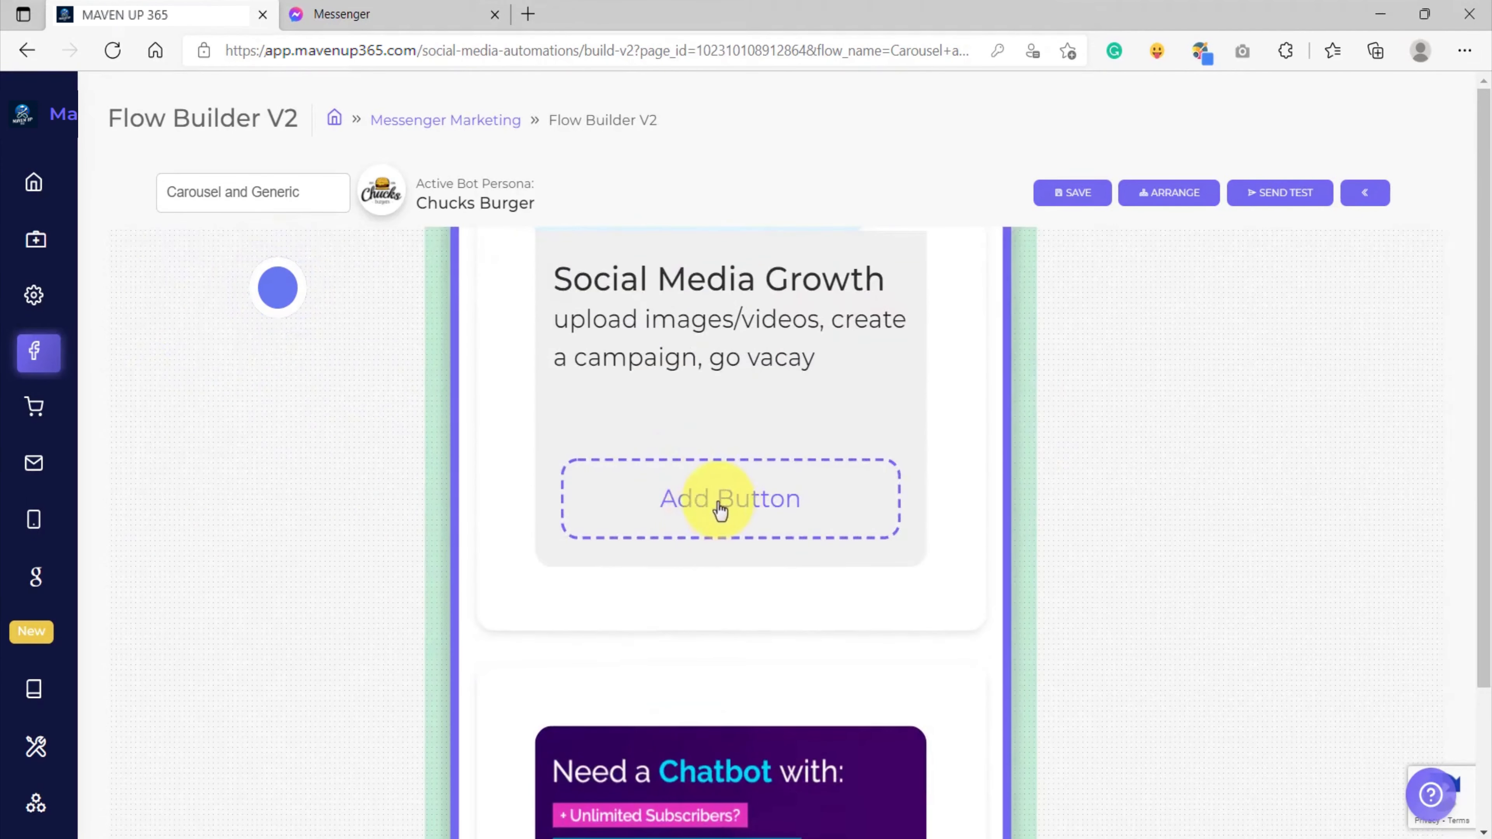
scroll(720, 511, down, 1)
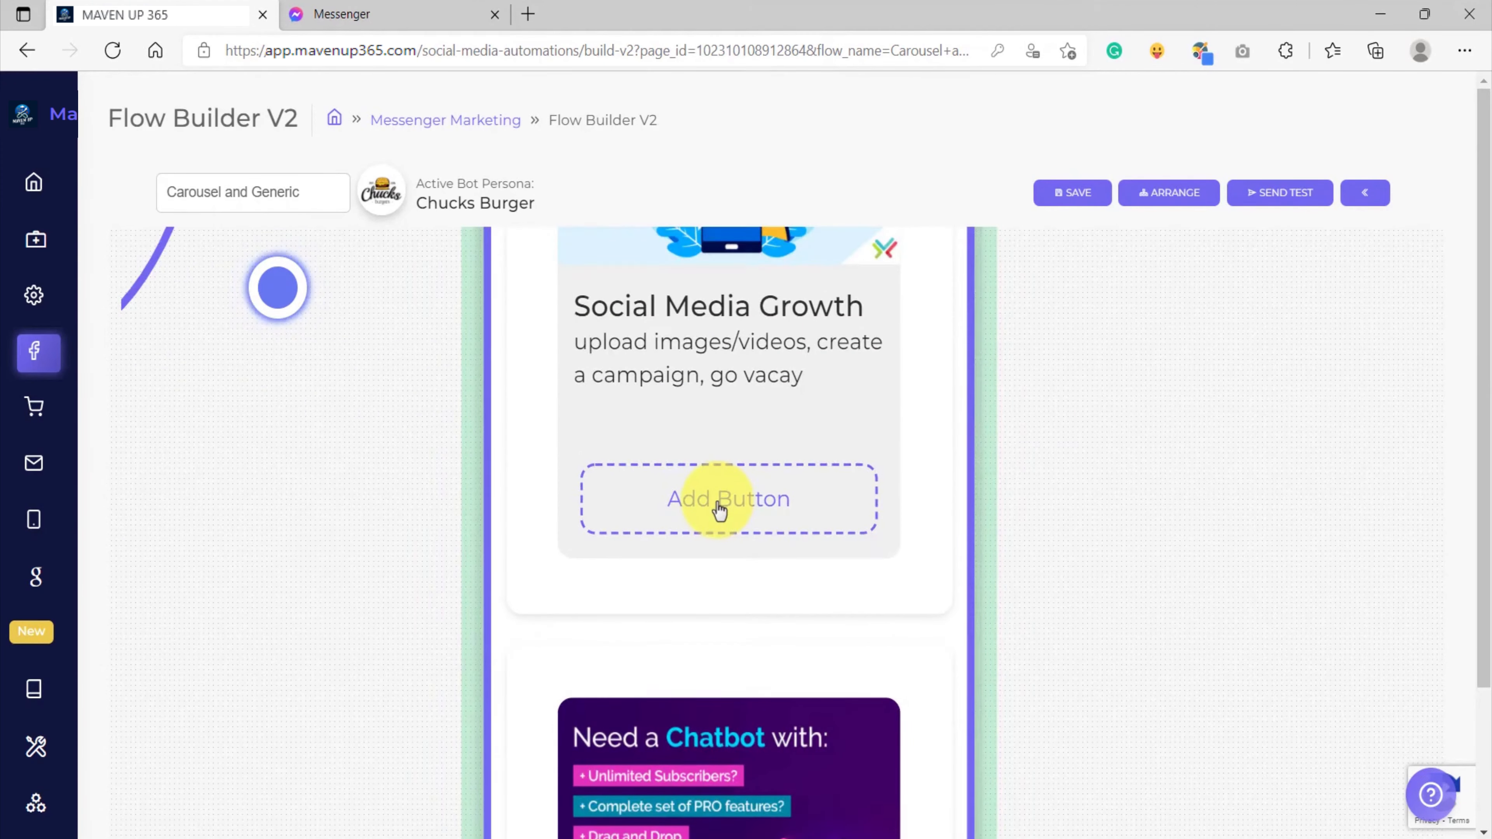
scroll(720, 511, down, 4)
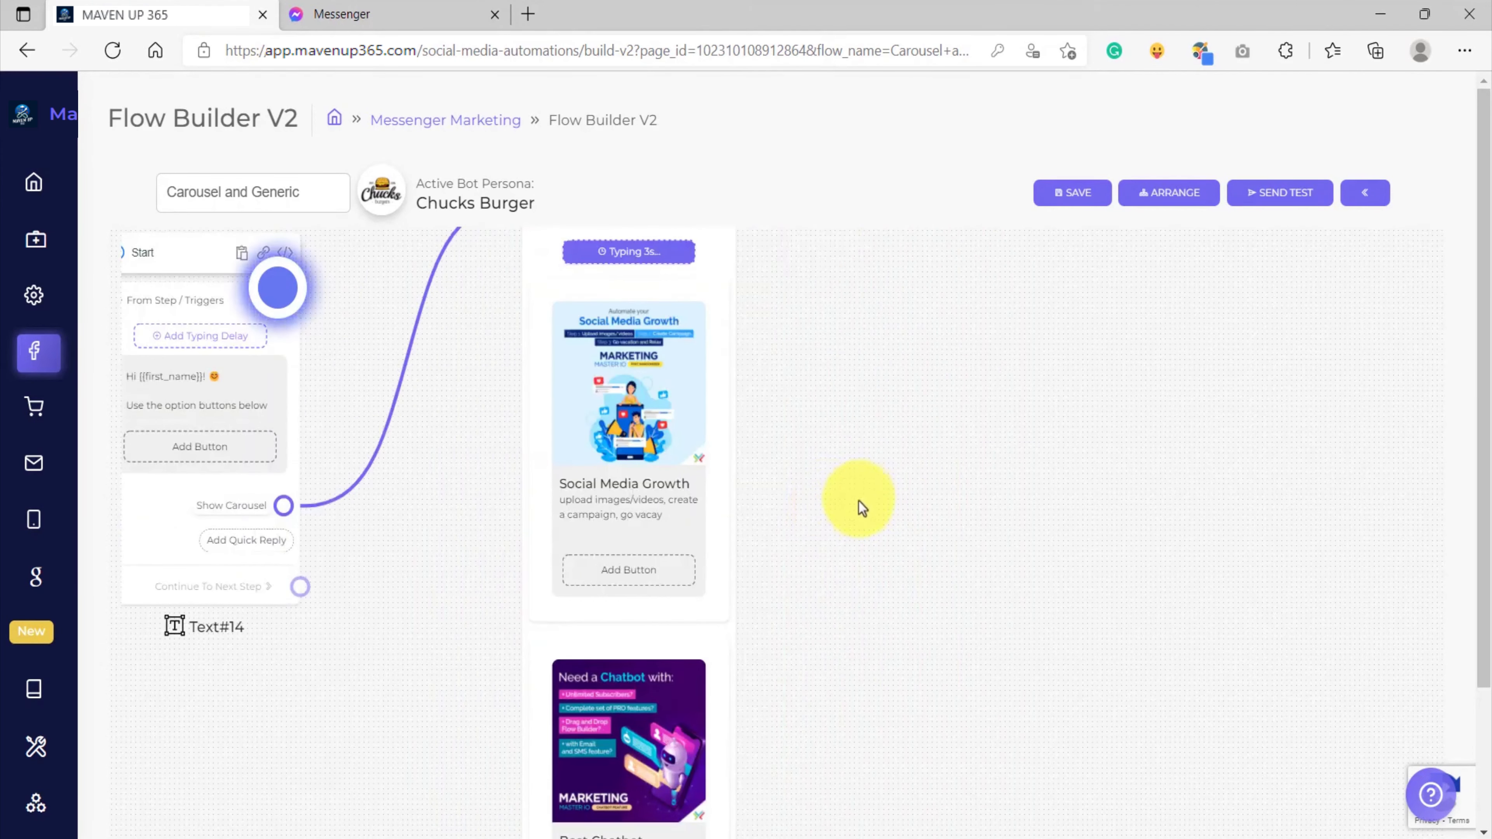
Add a button with the text "Learn More" and type Next Step to the Social Media Growth item.
click(617, 581)
click(659, 409)
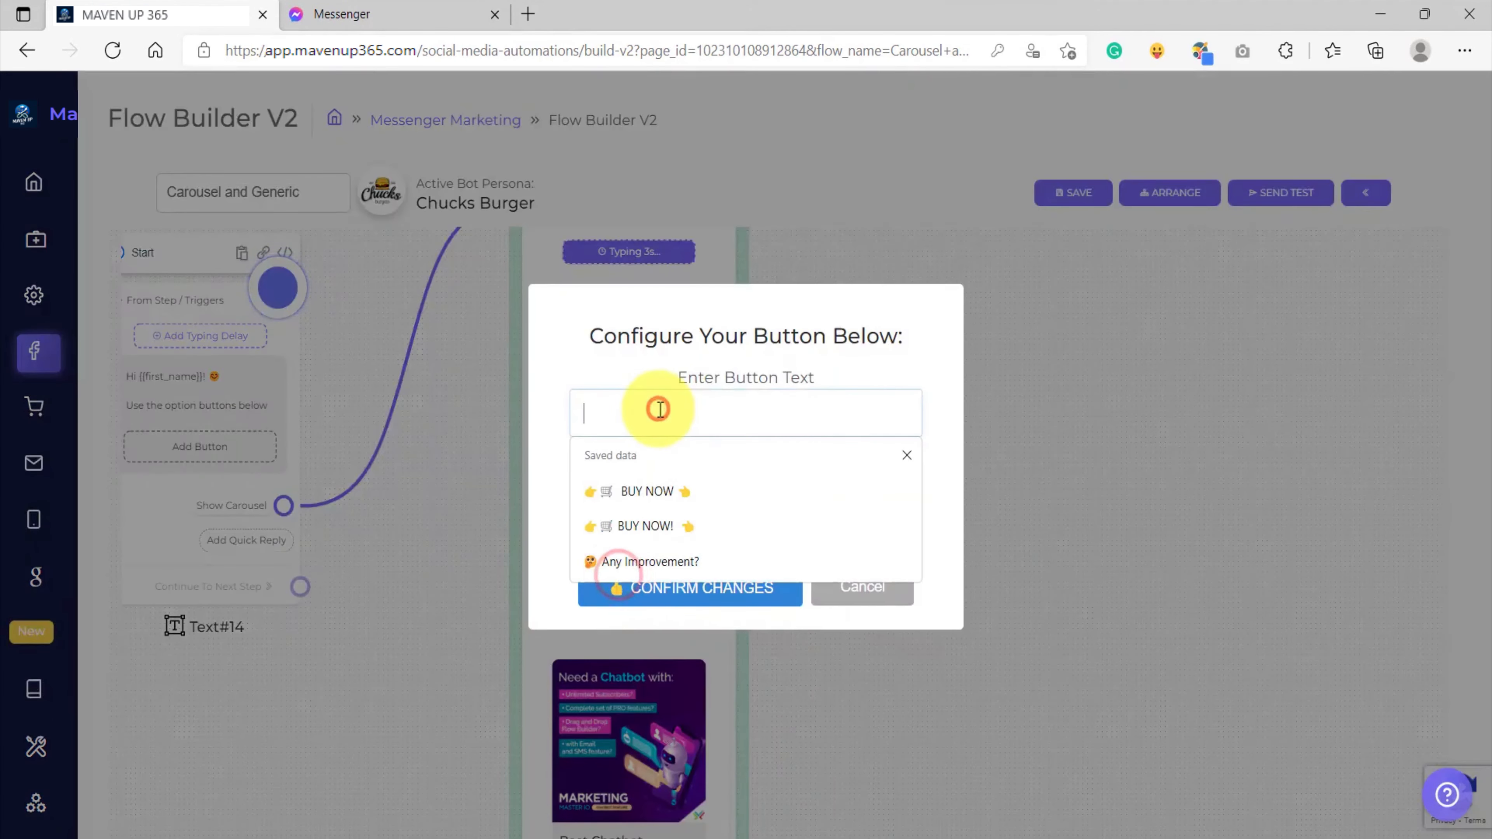
text(Learn More)
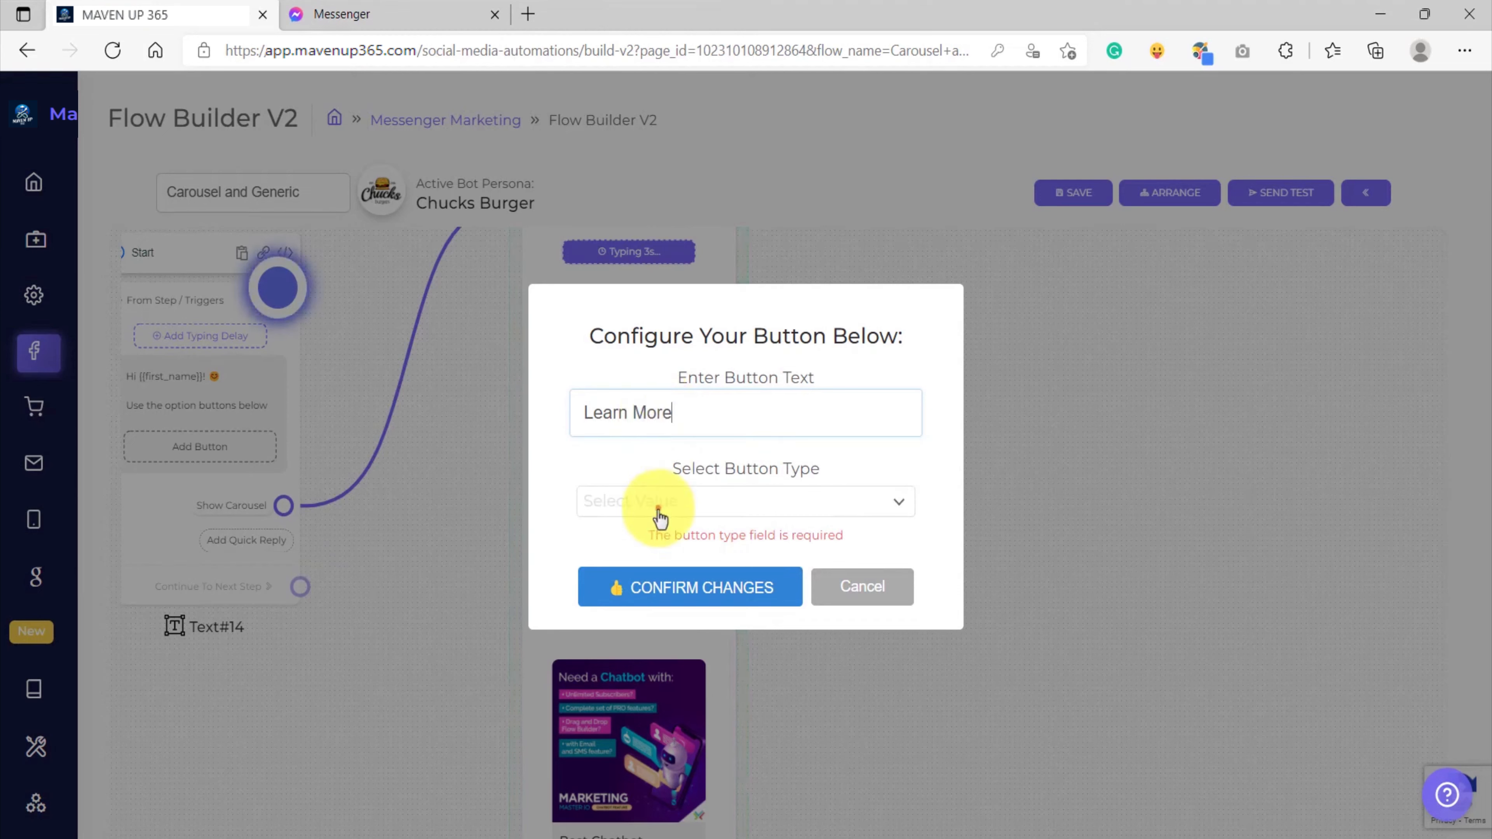
click(658, 506)
click(642, 581)
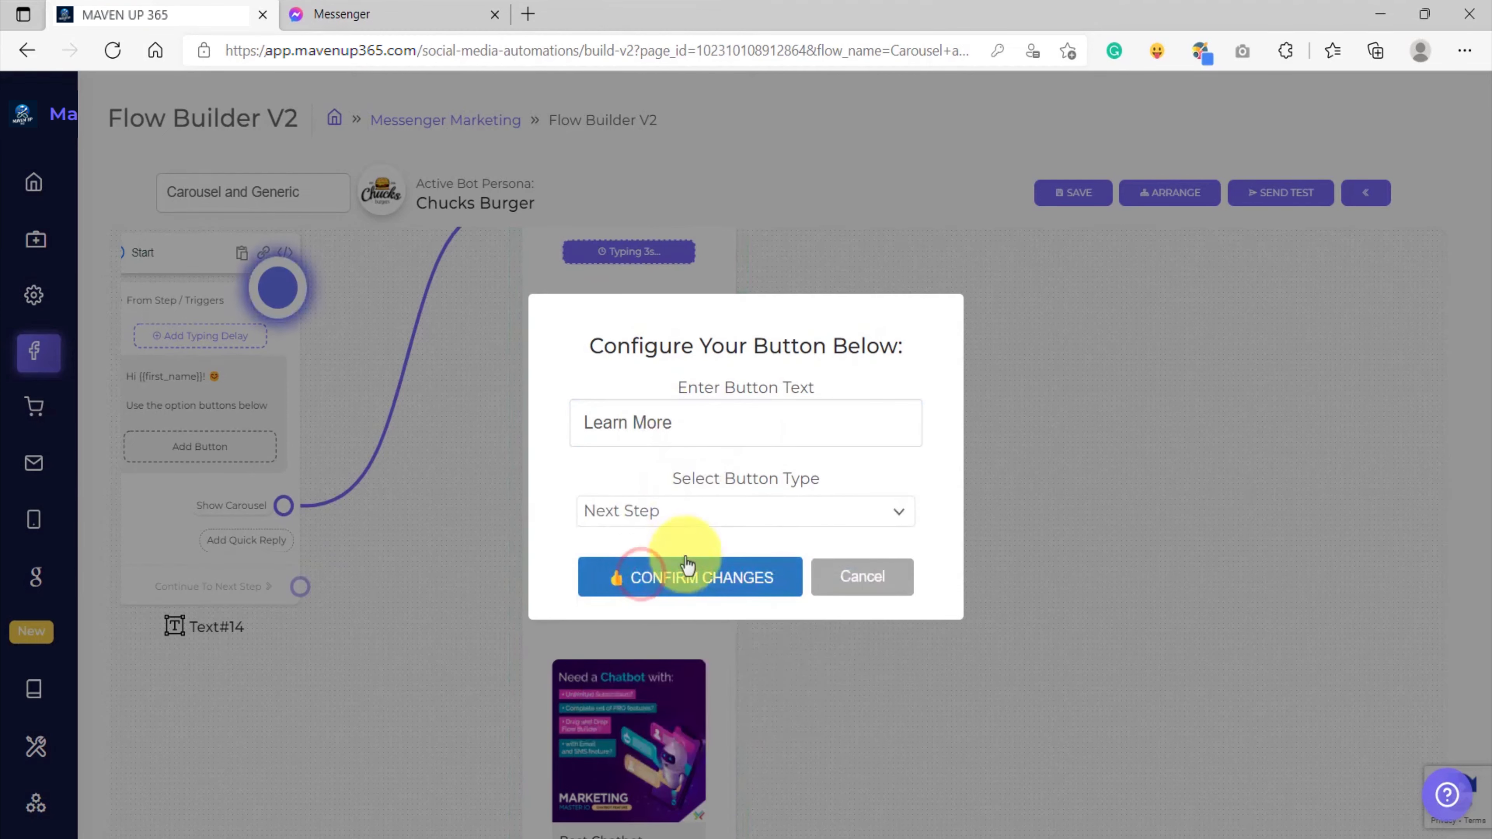
click(666, 582)
Connect the Social Media Growth item's Learn More button to a new Text block beside the carousel.
scroll(757, 528, down, 6)
drag(882, 523, 605, 430)
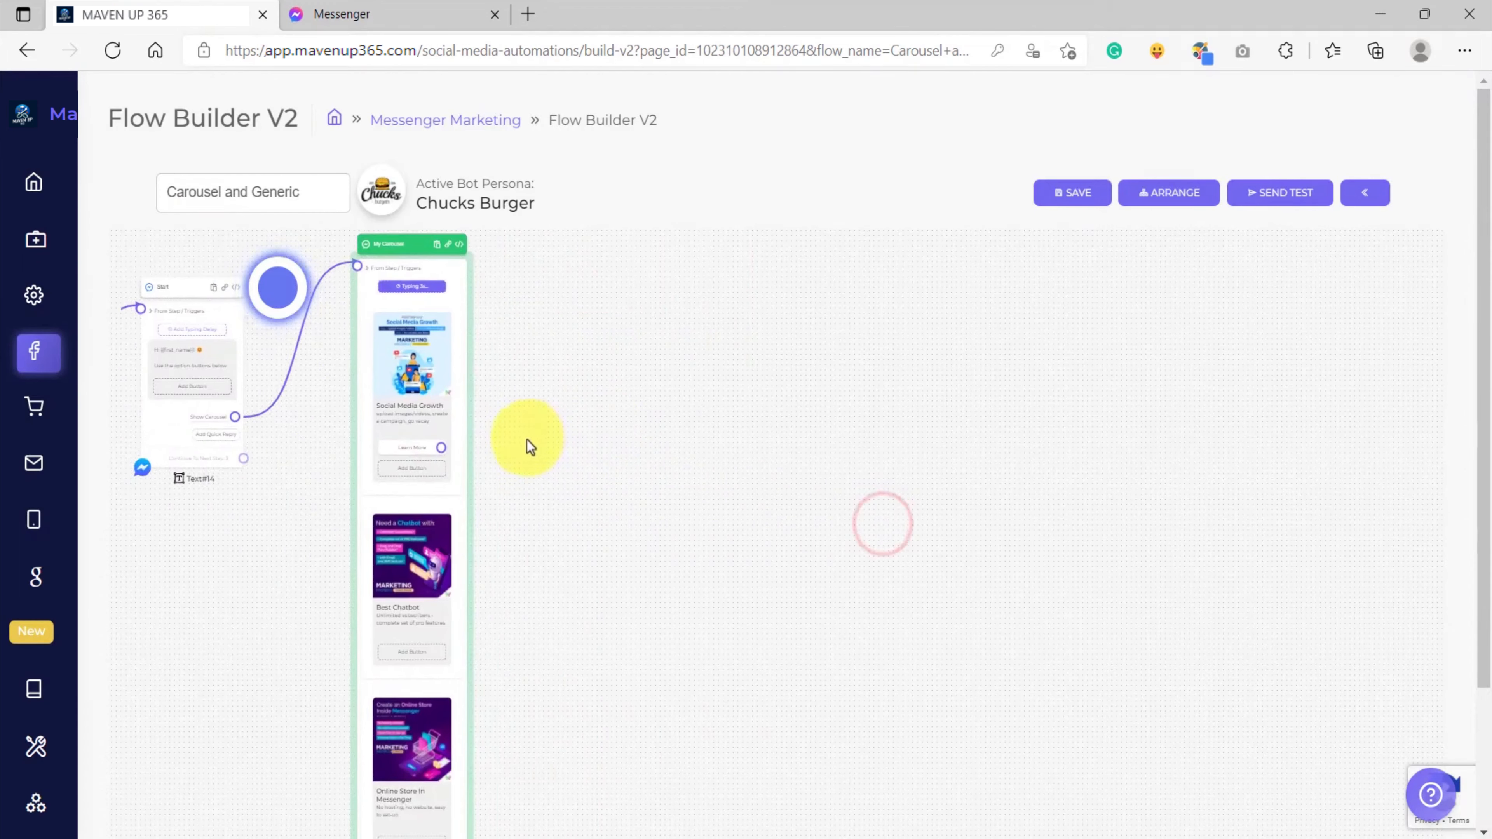
scroll(527, 442, up, 6)
drag(469, 472, 770, 503)
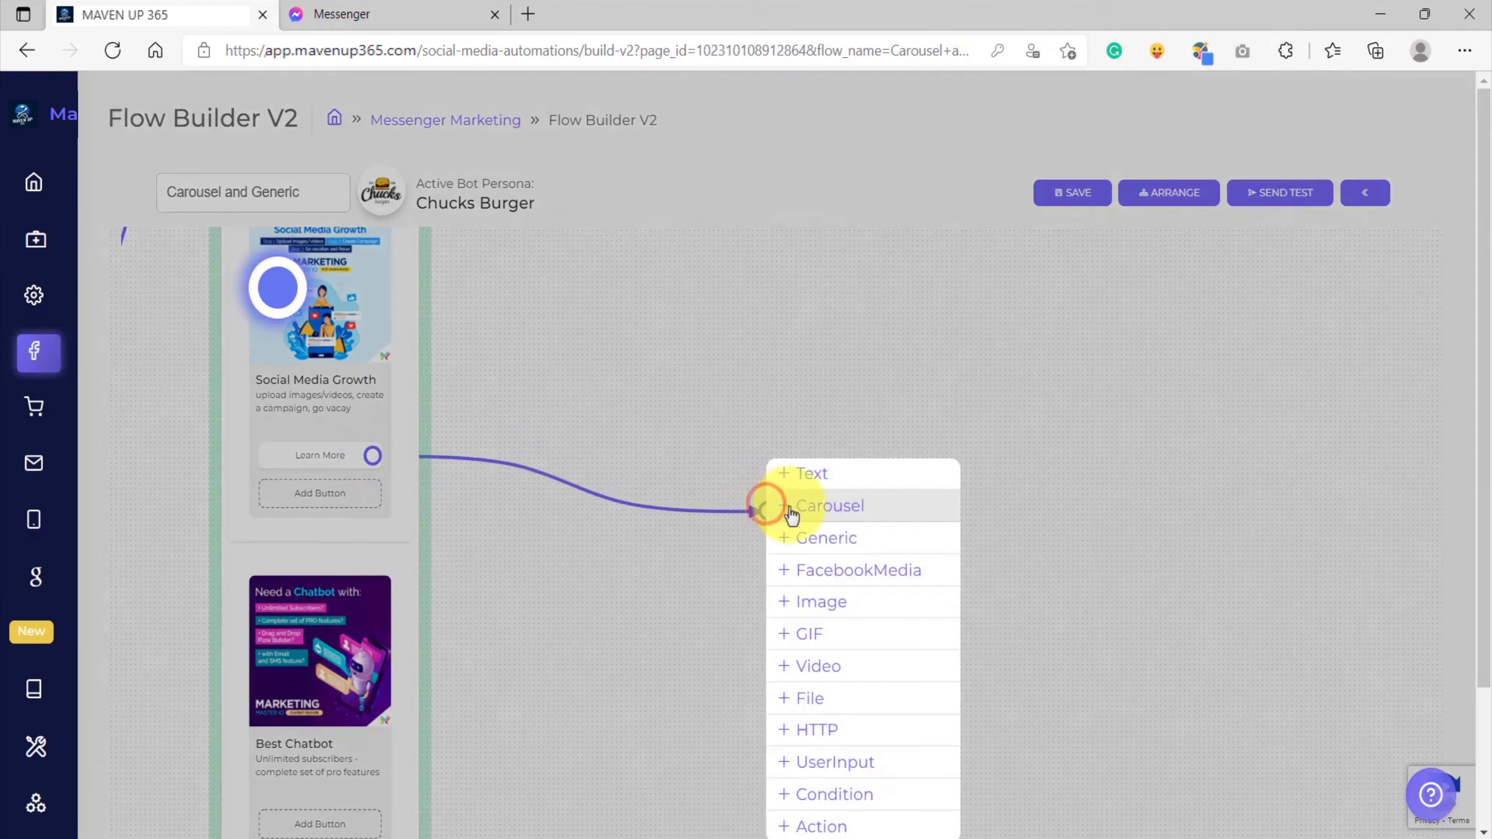
click(814, 473)
Set the new text block's message to "This is the learn more reponse!" and name the block "Learn More".
click(819, 611)
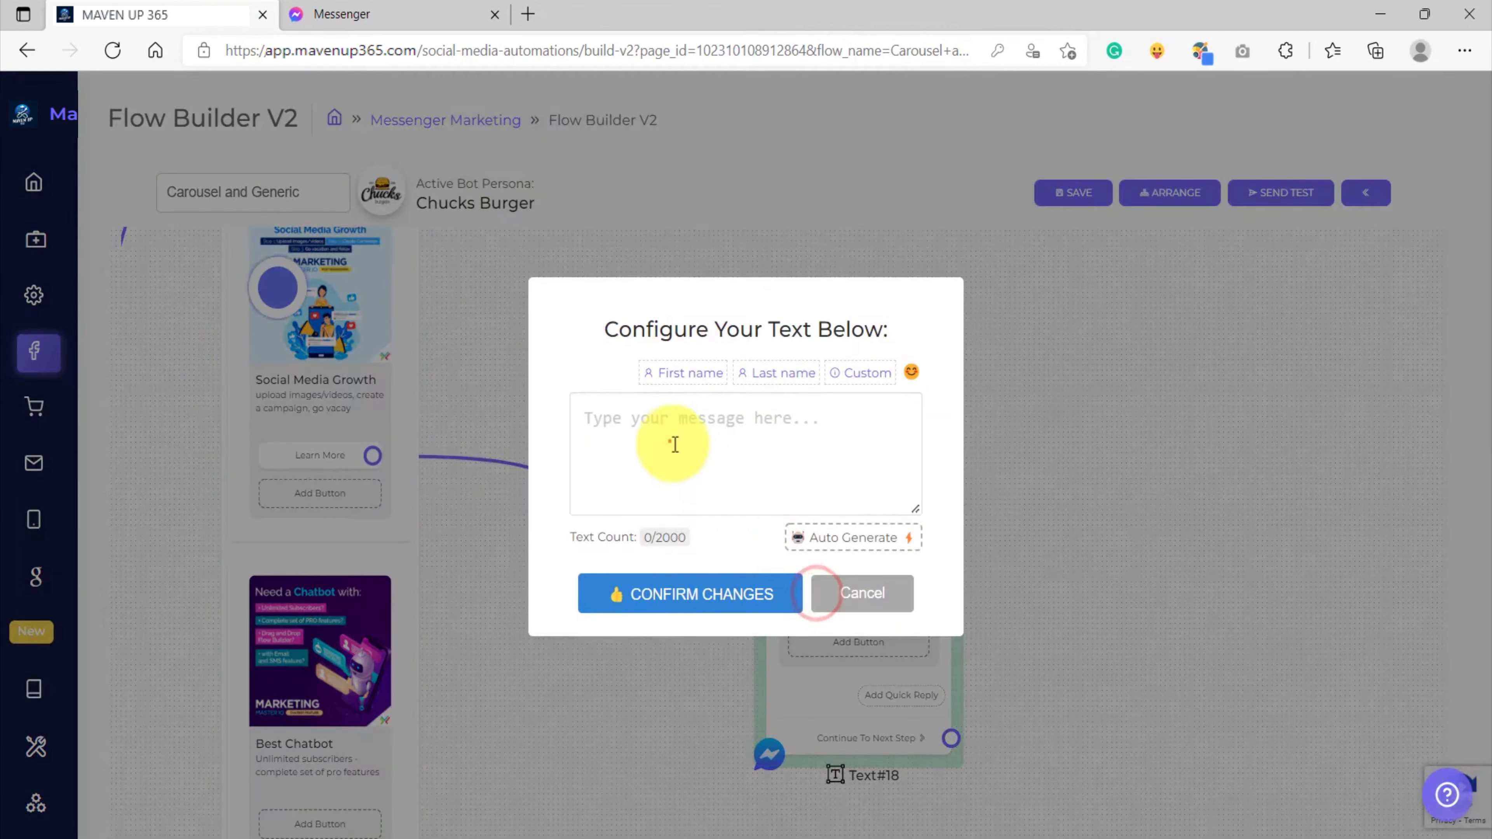
text(This is the learn more reponse!)
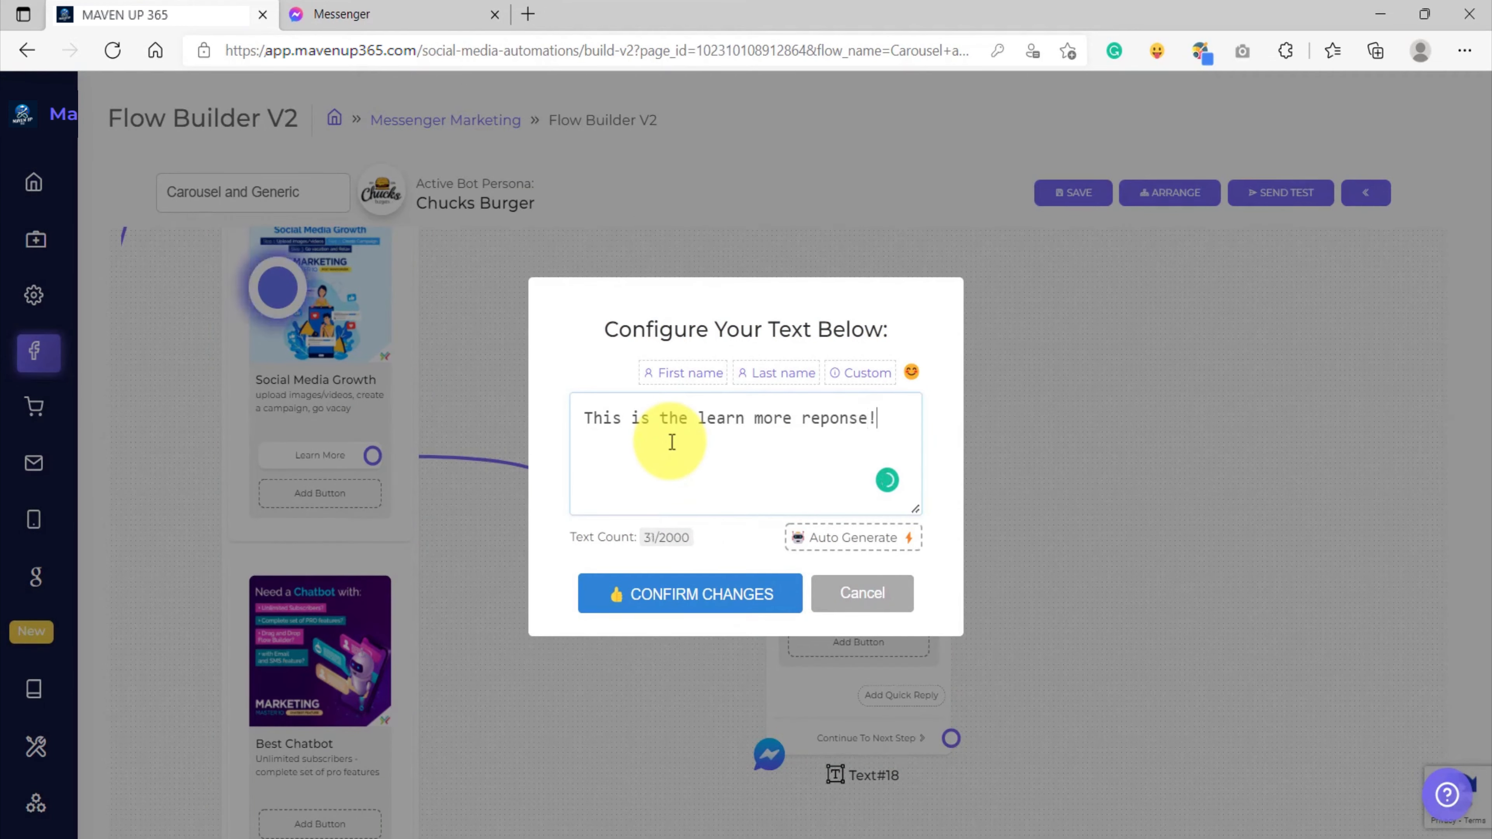
click(681, 595)
scroll(816, 487, up, 3)
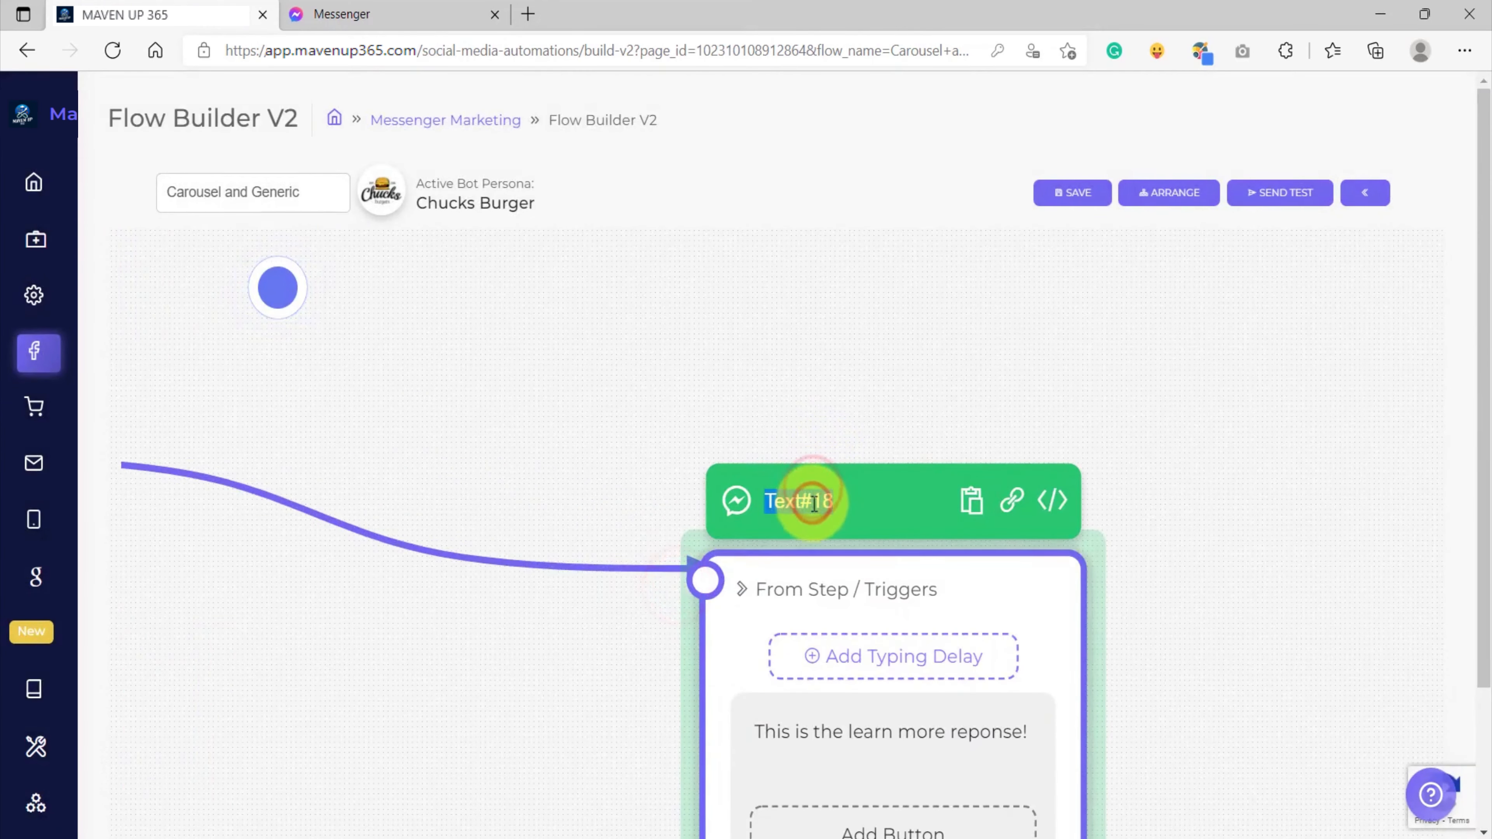
click(814, 504)
text(Learn More)
scroll(596, 617, down, 10)
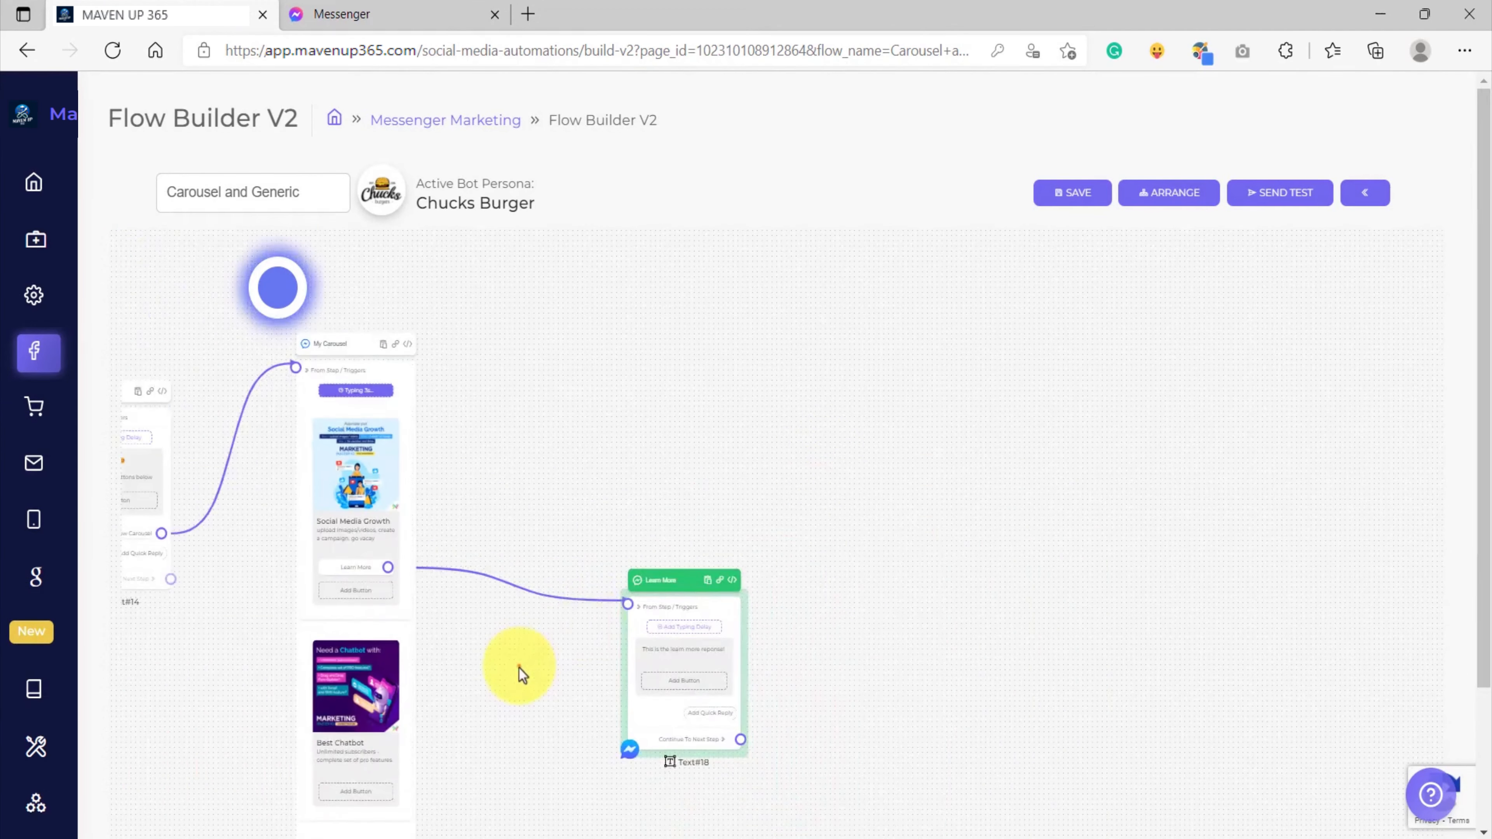
drag(519, 667, 715, 488)
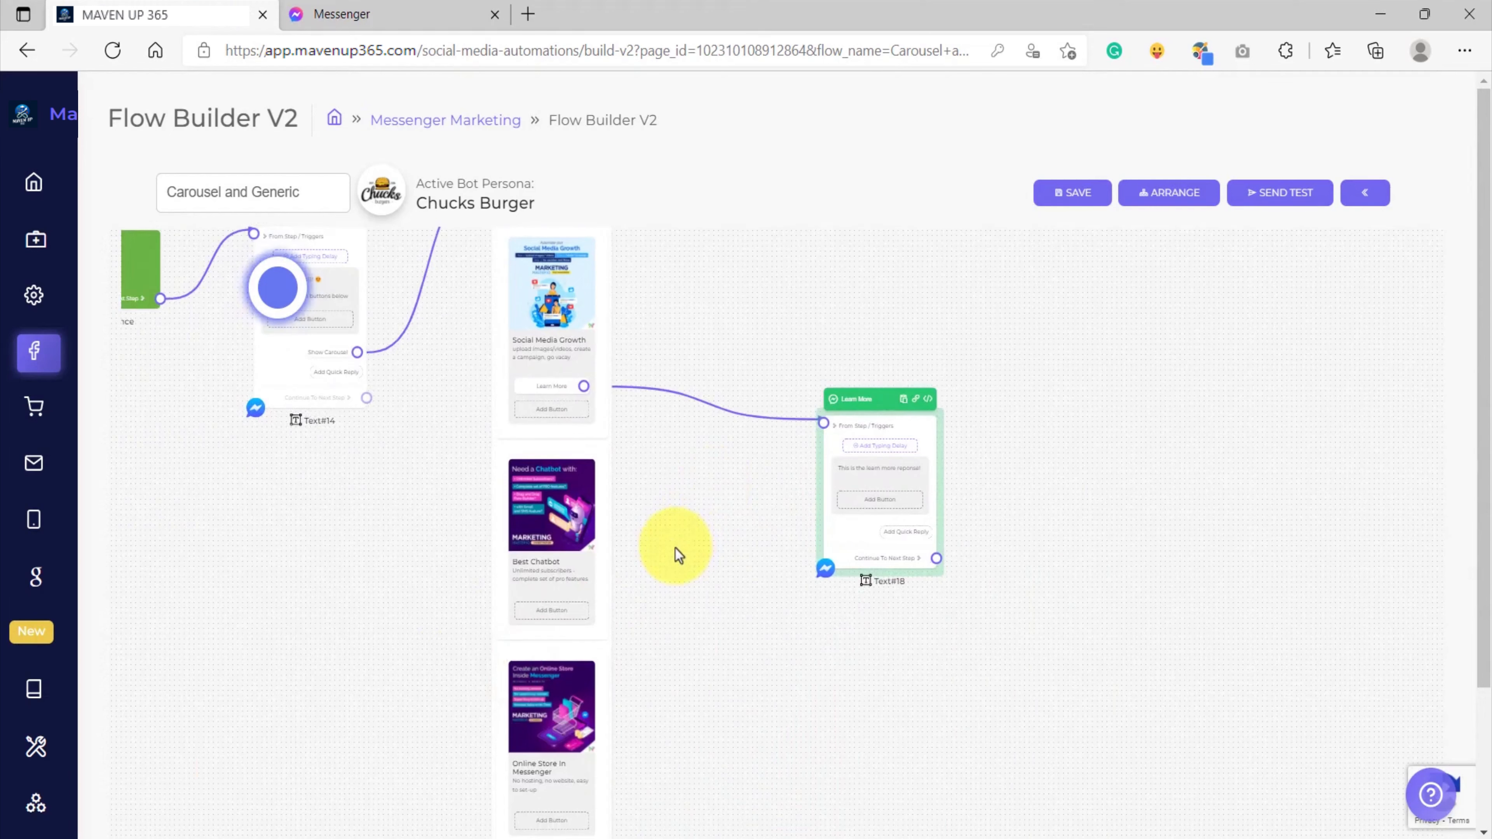
click(573, 617)
scroll(553, 617, up, 5)
scroll(553, 617, down, 5)
drag(685, 533, 687, 563)
scroll(557, 474, up, 4)
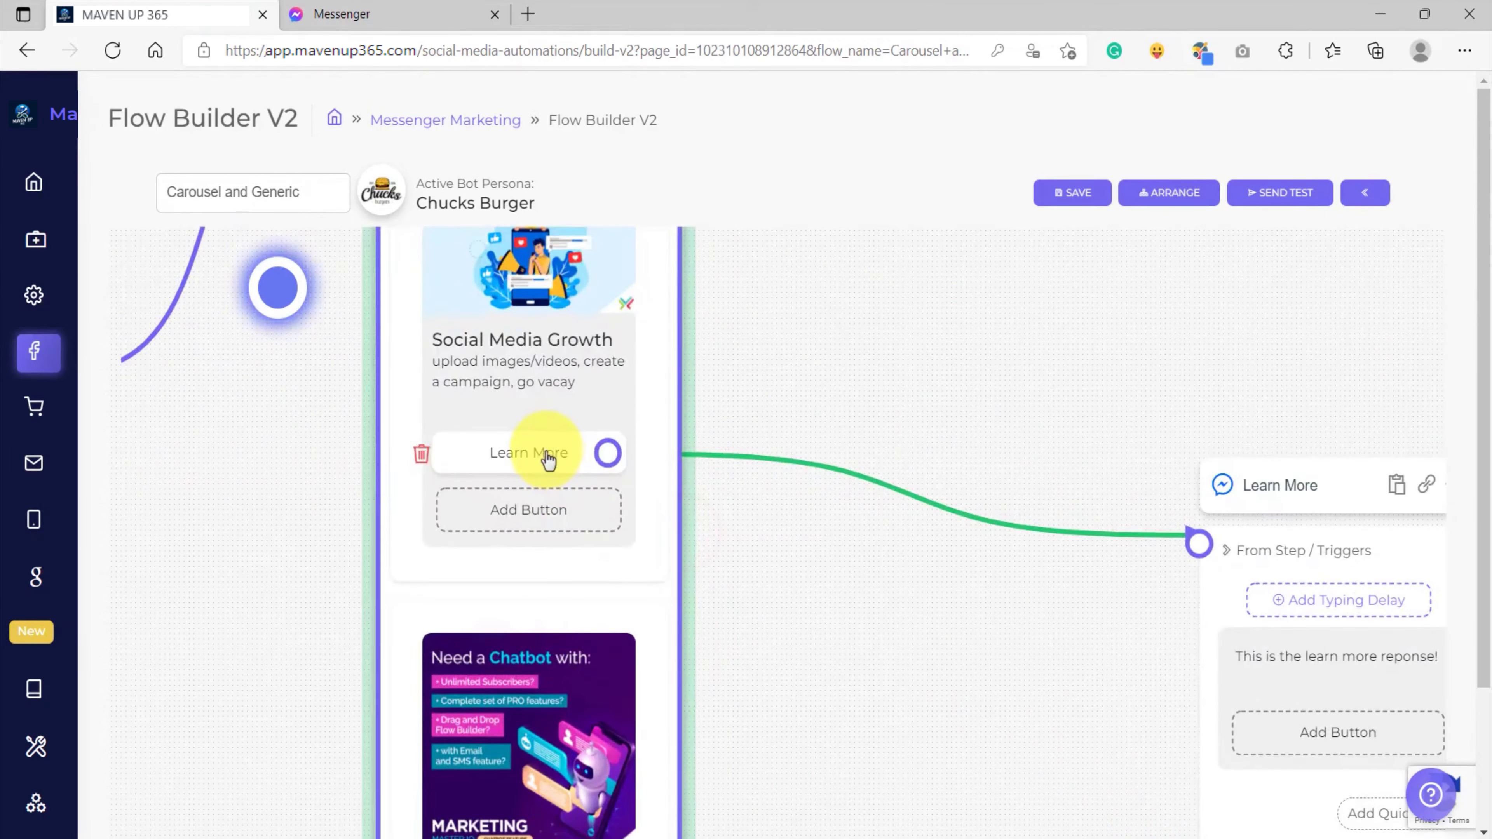
scroll(549, 460, down, 4)
drag(676, 630, 732, 467)
scroll(599, 489, up, 4)
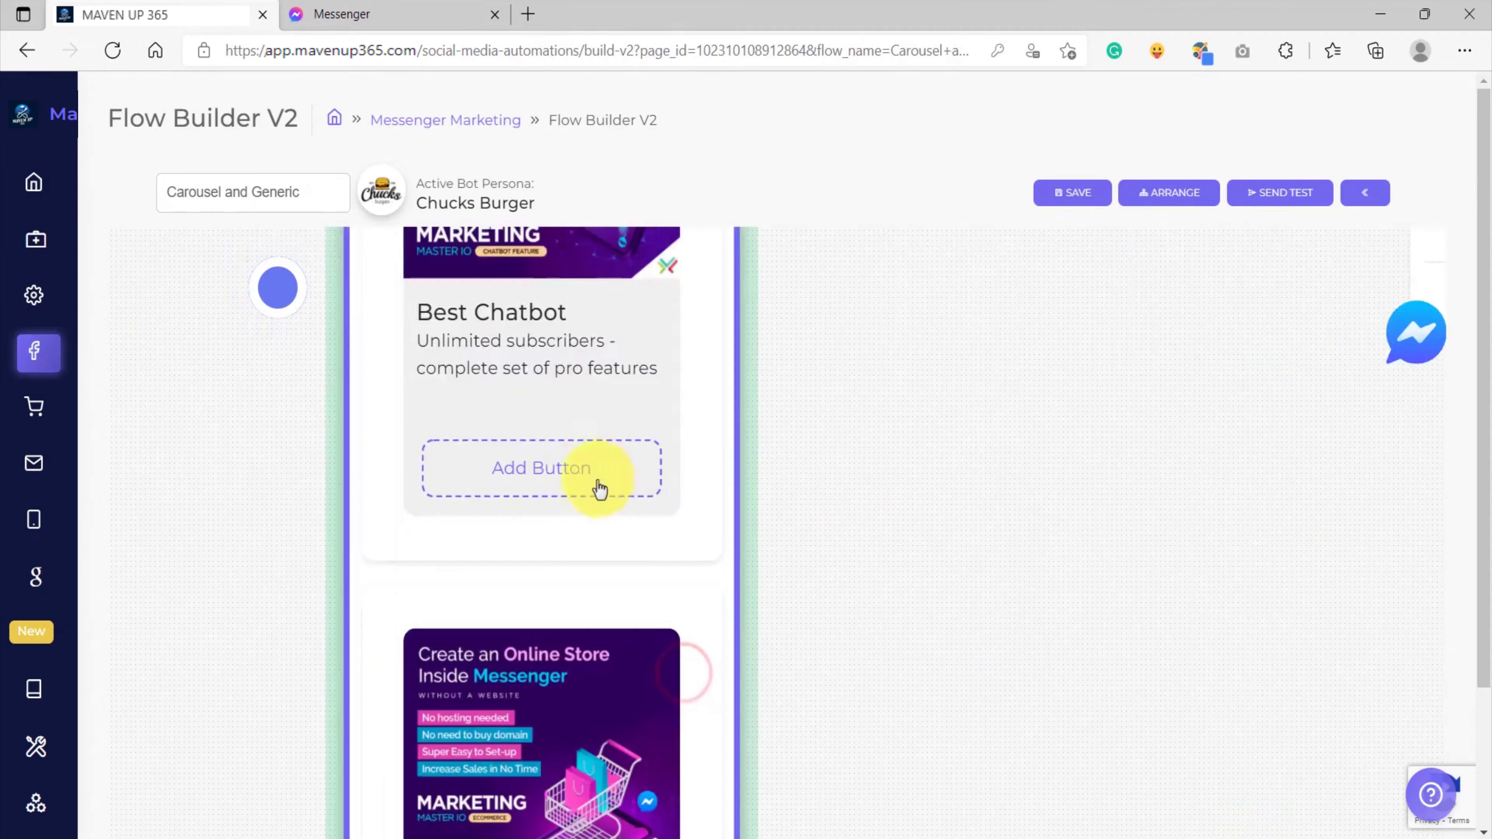
click(540, 475)
click(658, 411)
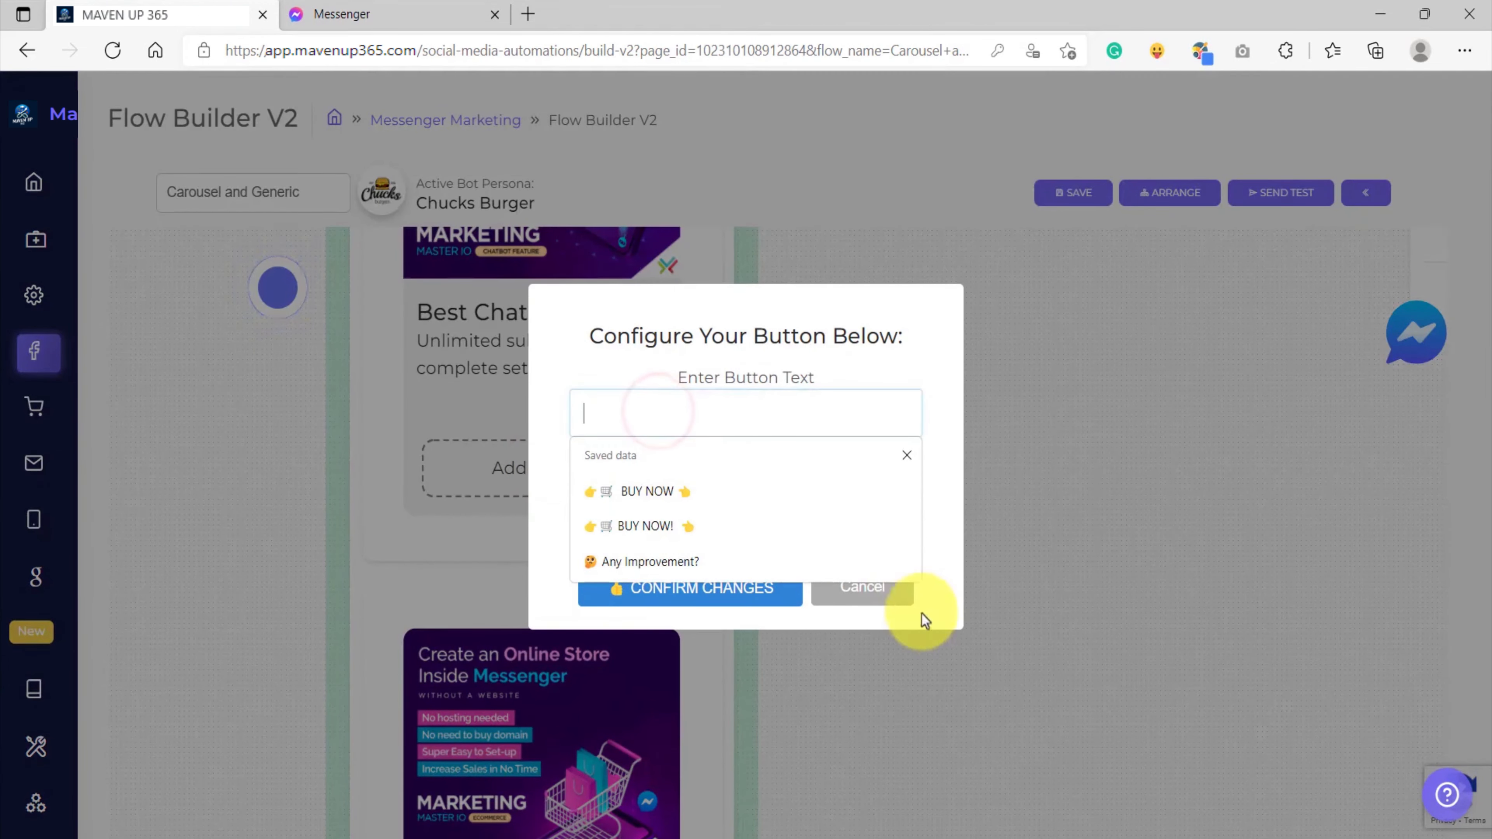
click(967, 609)
Copy the button text from the Social Media Growth item's Learn More button and close its configuration without changes.
scroll(859, 487, down, 4)
drag(883, 415, 796, 615)
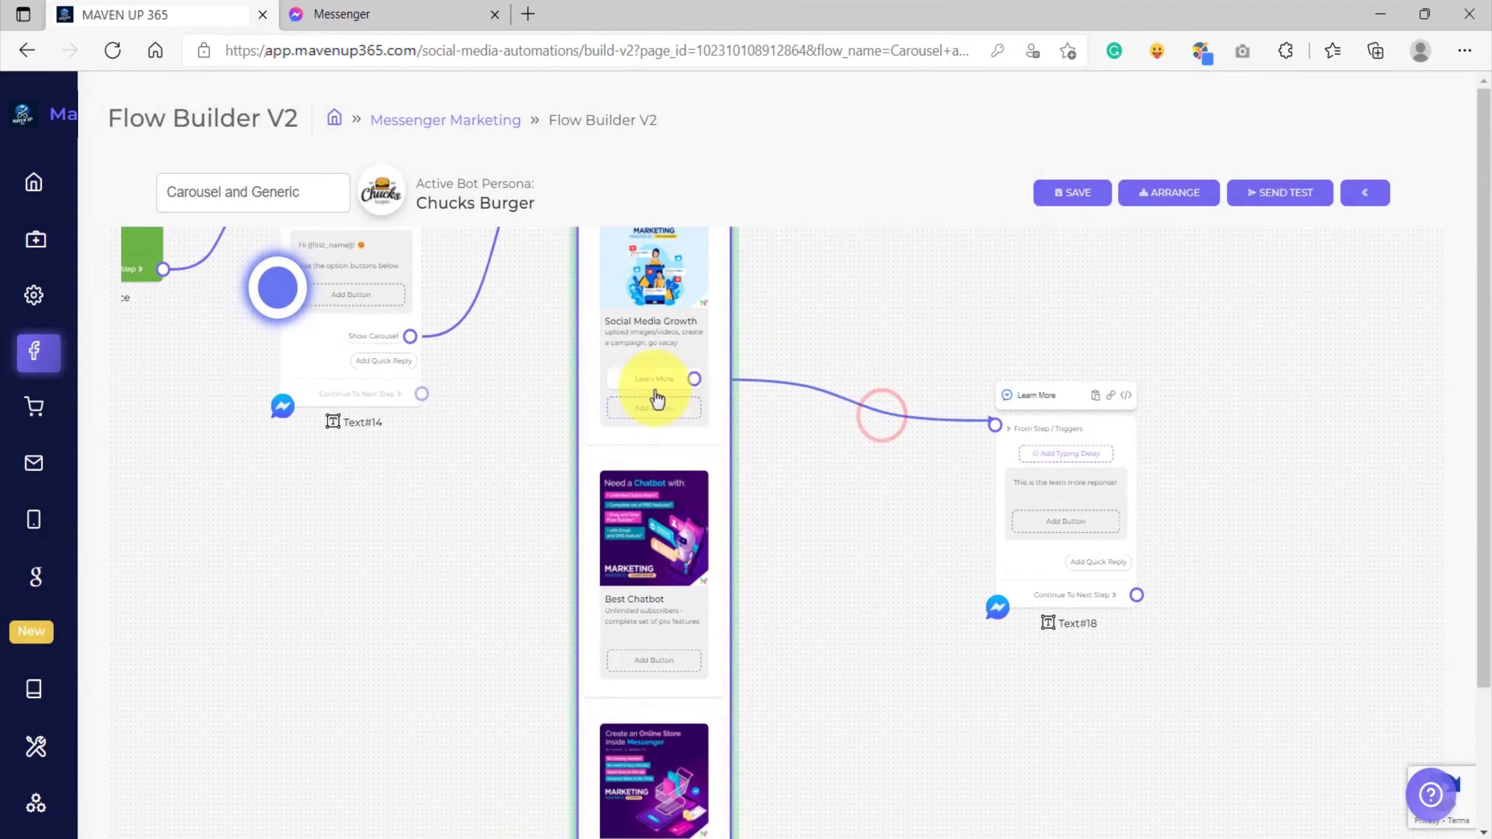
click(654, 381)
drag(716, 414, 549, 434)
key(ctrl+c)
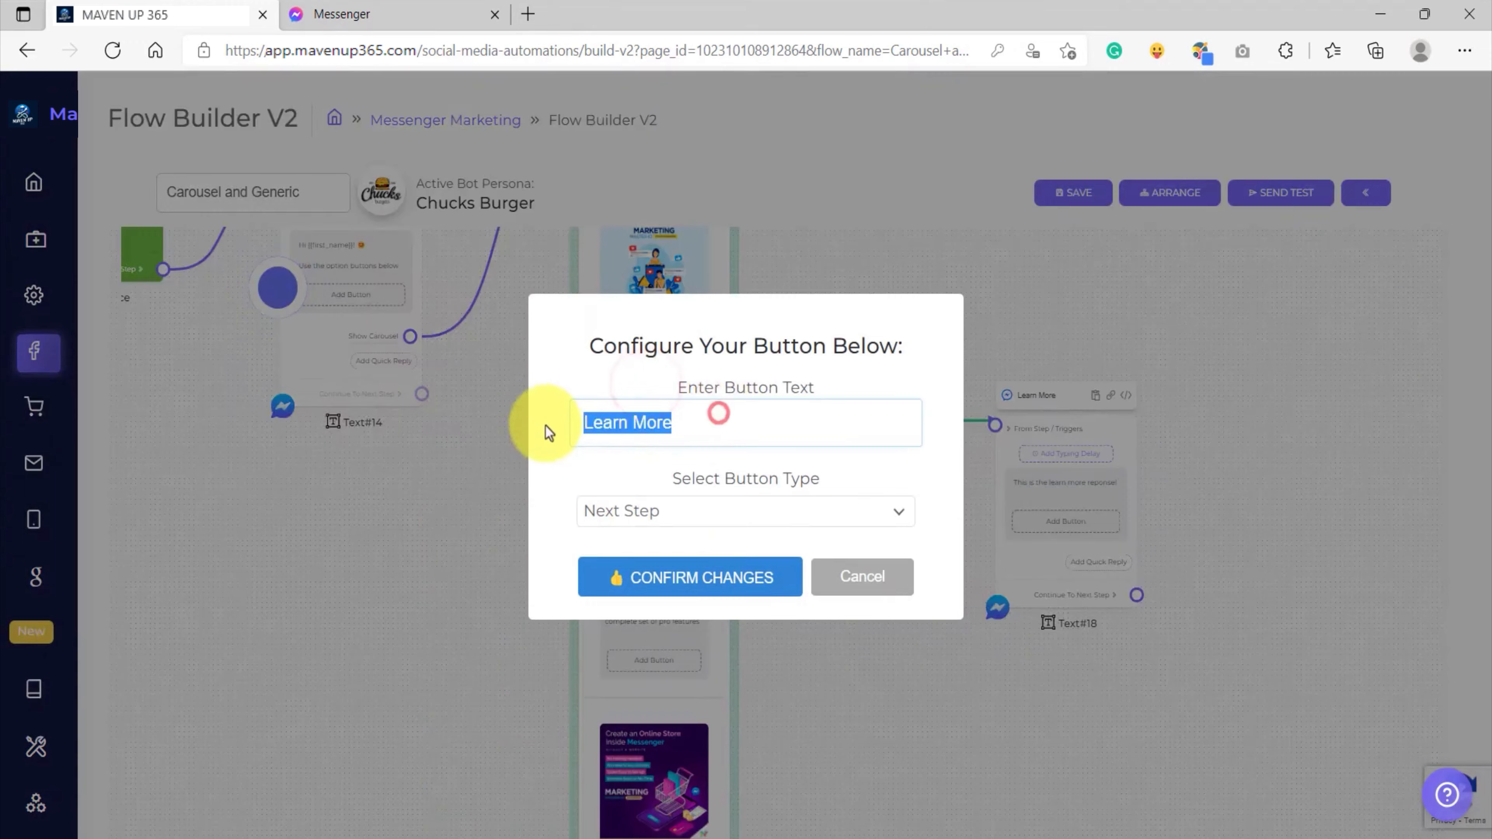
click(863, 579)
Add a button to the Best Chatbot item with the copied text "Learn More" and type Next Step.
click(616, 636)
click(644, 405)
key(ctrl+v)
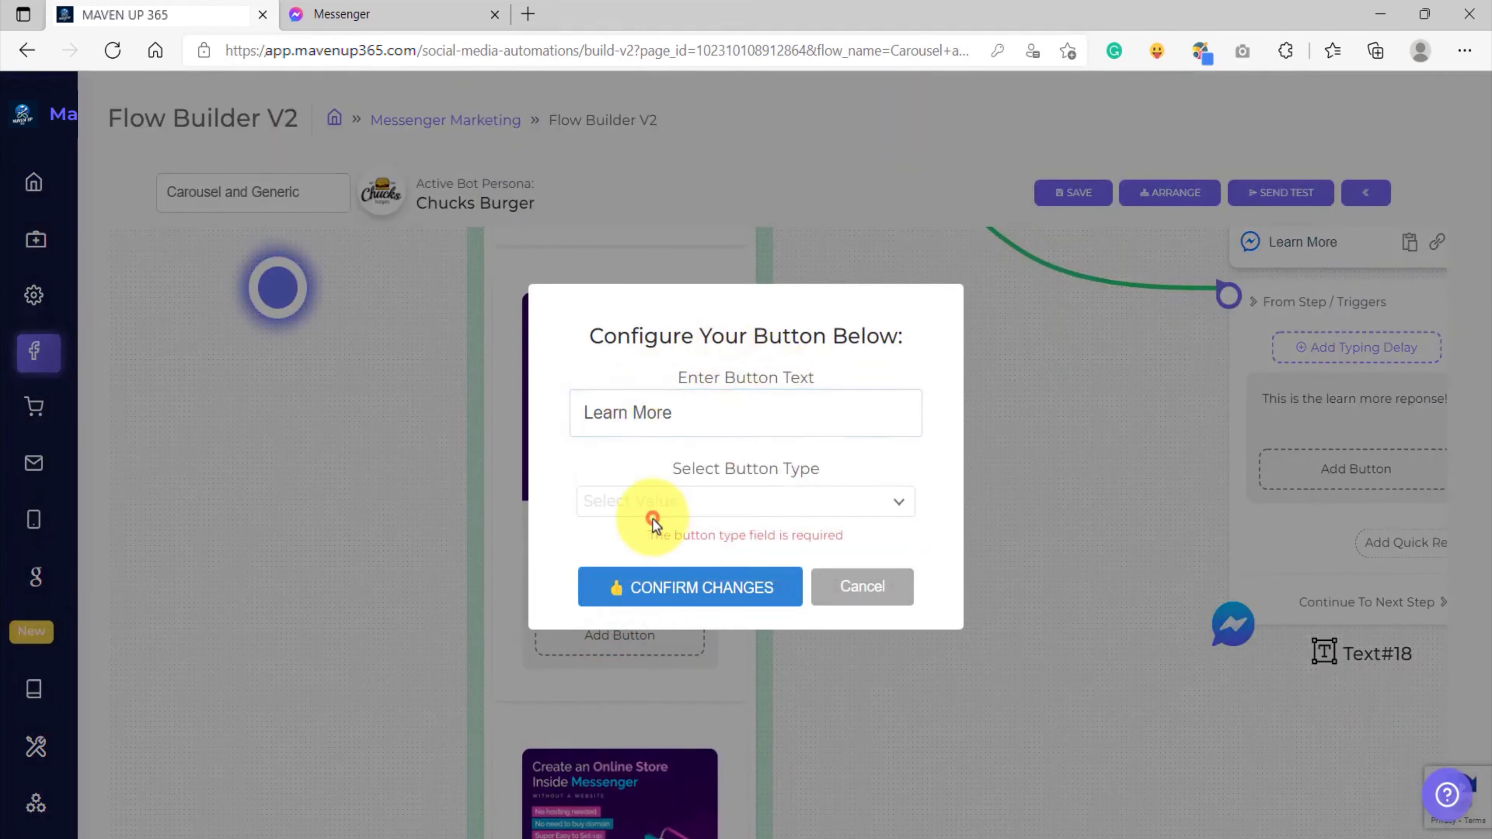
click(648, 513)
click(624, 575)
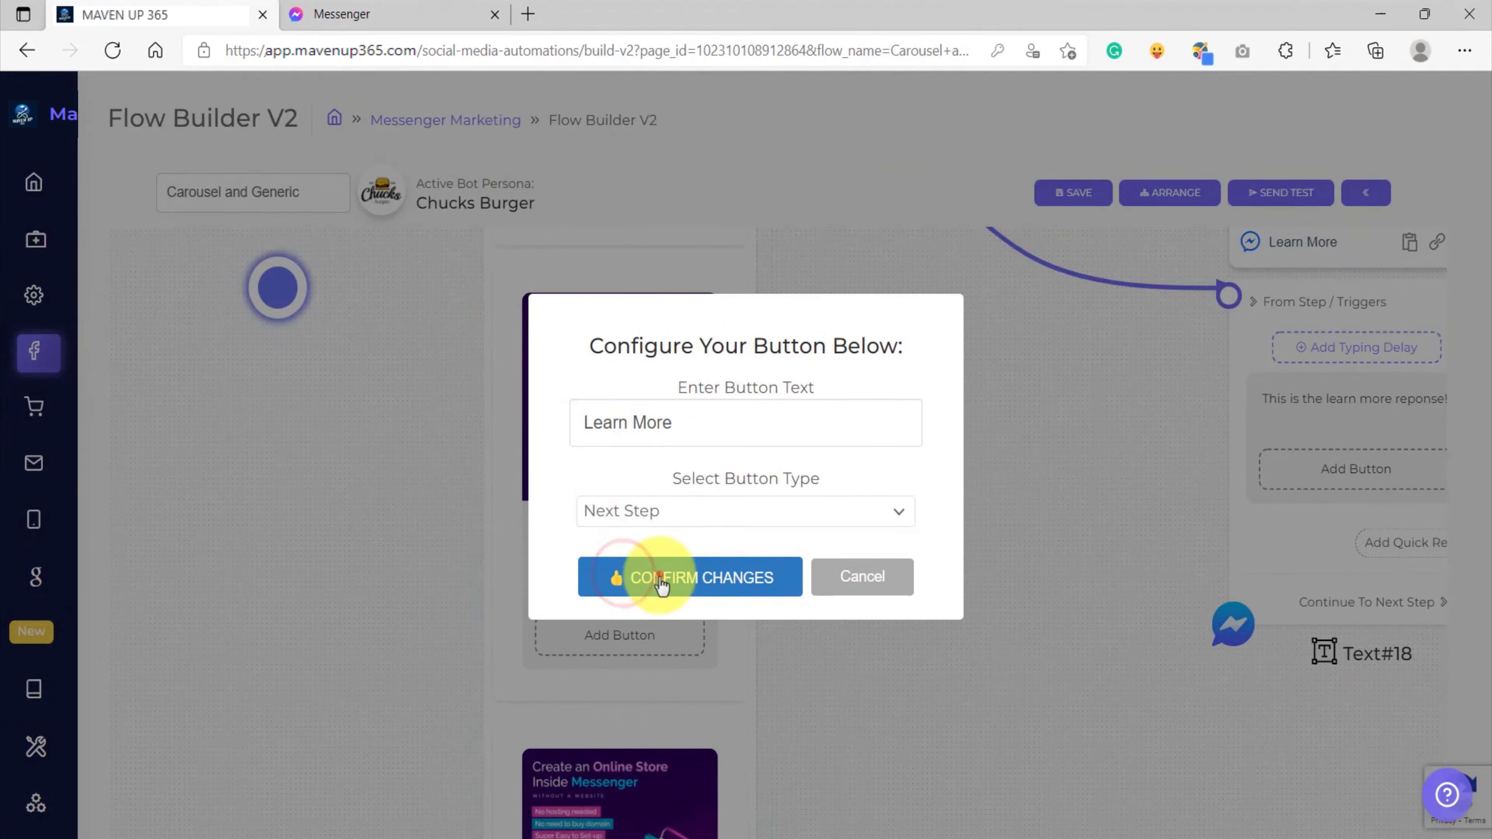
click(662, 582)
Move the Learn More text block down so it sits beside the Best Chatbot item.
click(1145, 276)
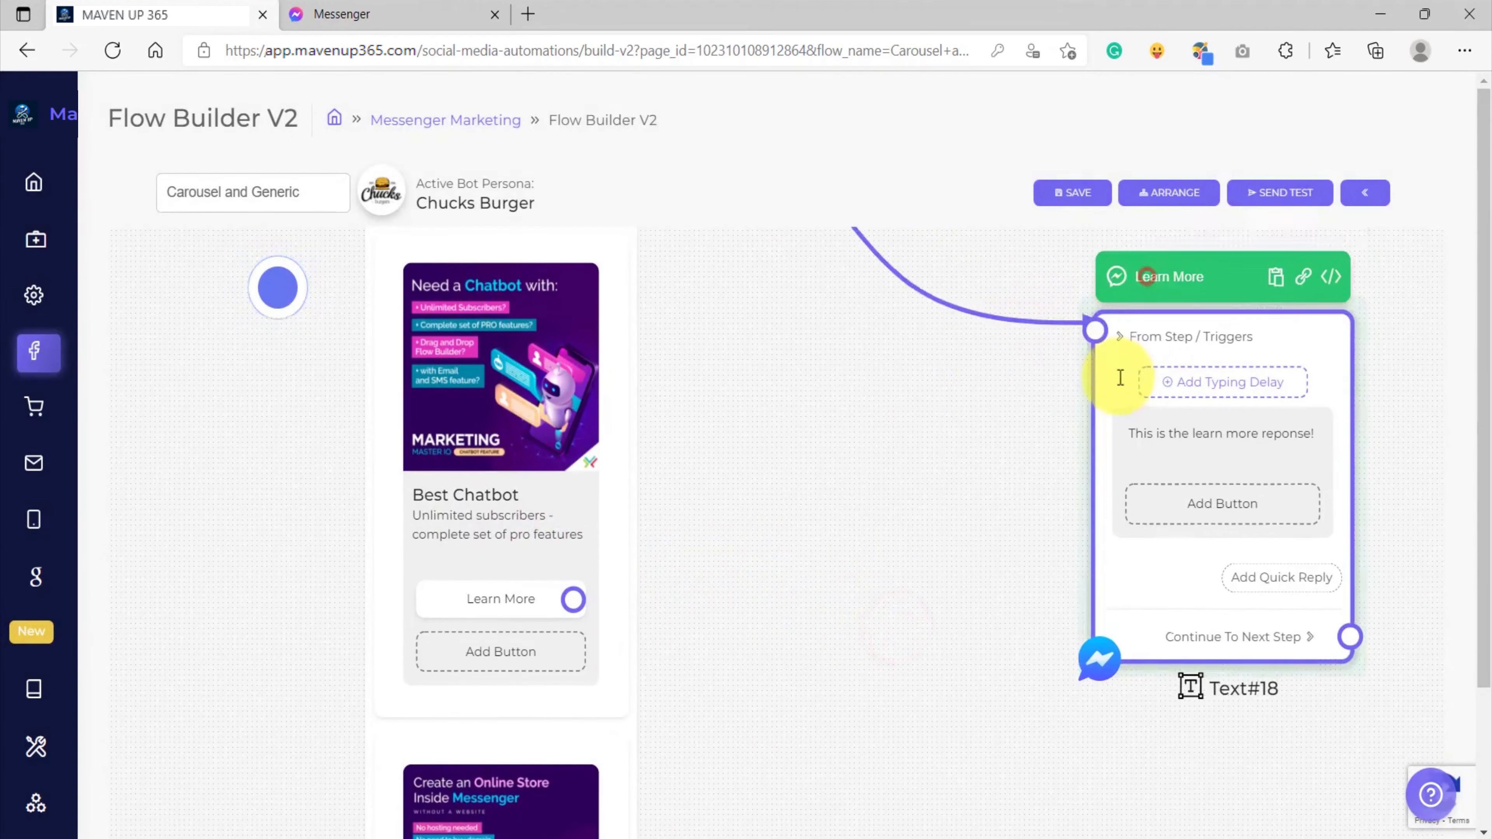
drag(1120, 378, 1109, 415)
scroll(902, 506, down, 5)
drag(895, 552, 691, 475)
drag(906, 403, 945, 397)
scroll(778, 454, up, 1)
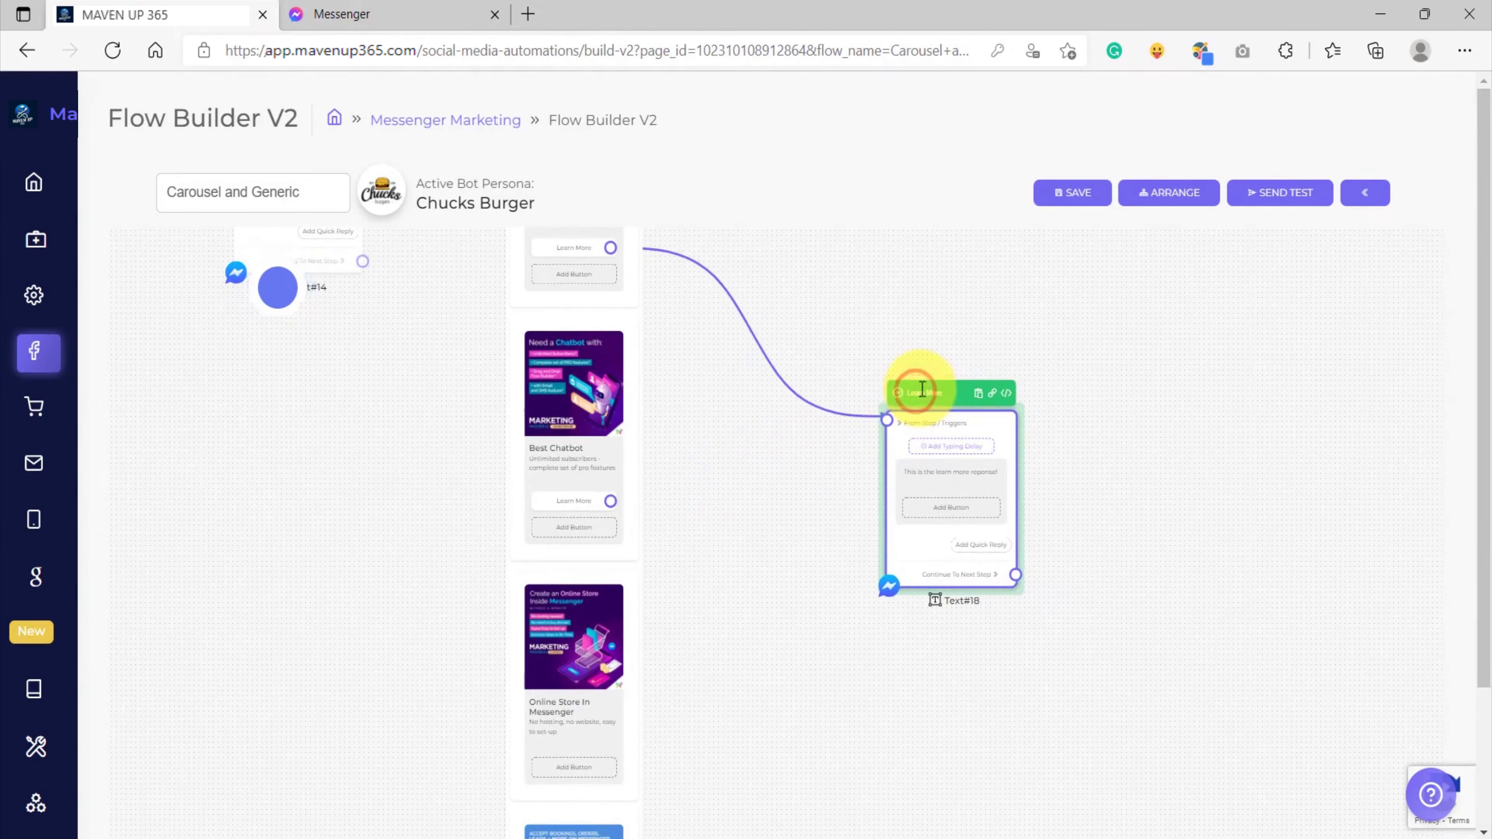
scroll(942, 452, up, 3)
drag(943, 451, 923, 448)
scroll(711, 532, down, 3)
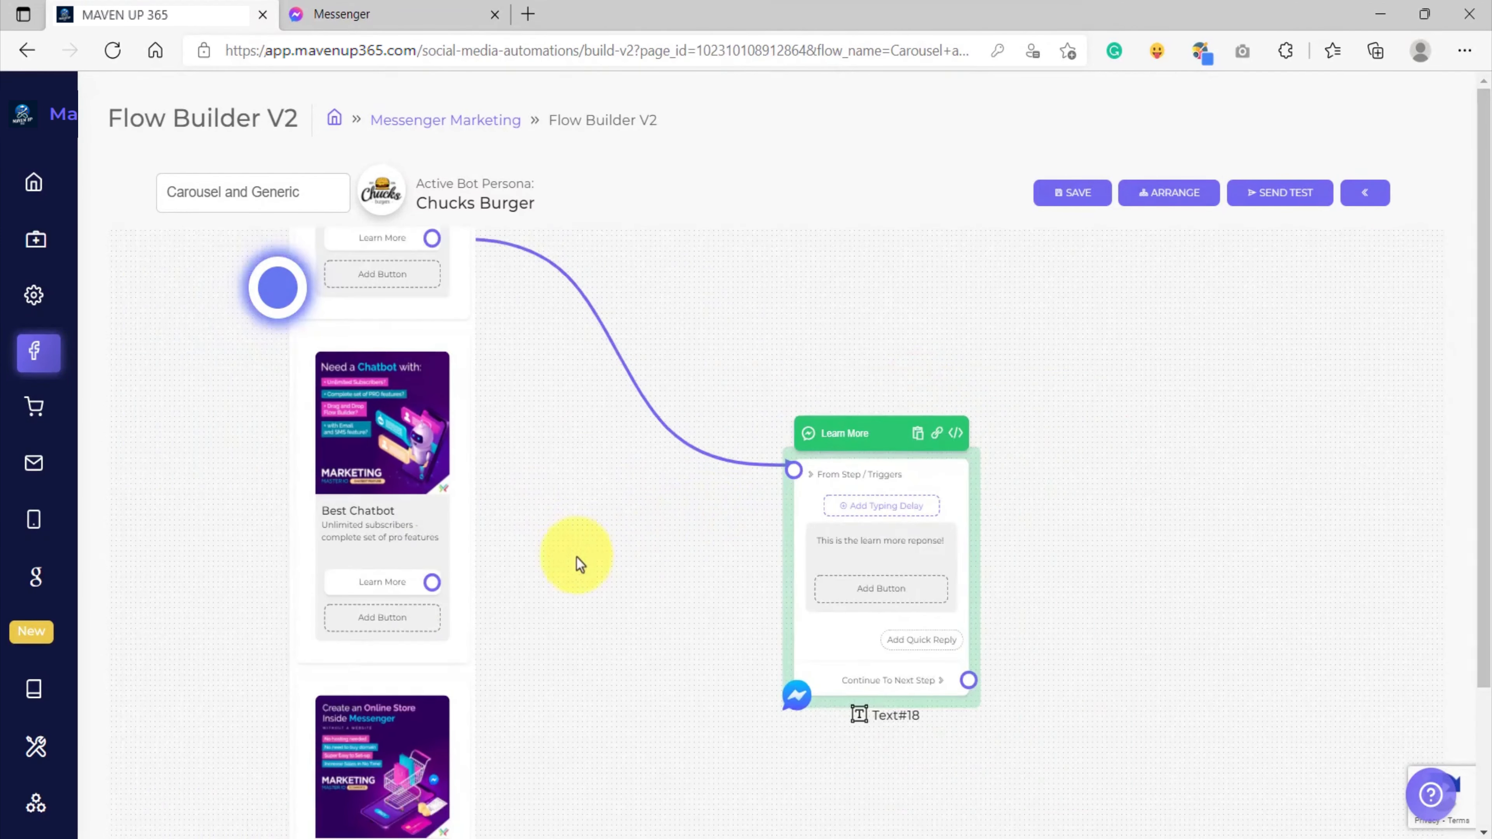
Connect the Best Chatbot item's Learn More button to the existing Learn More text block and adjust the block's position.
scroll(453, 585, up, 4)
drag(615, 595, 1053, 392)
scroll(929, 494, down, 3)
drag(929, 494, 768, 581)
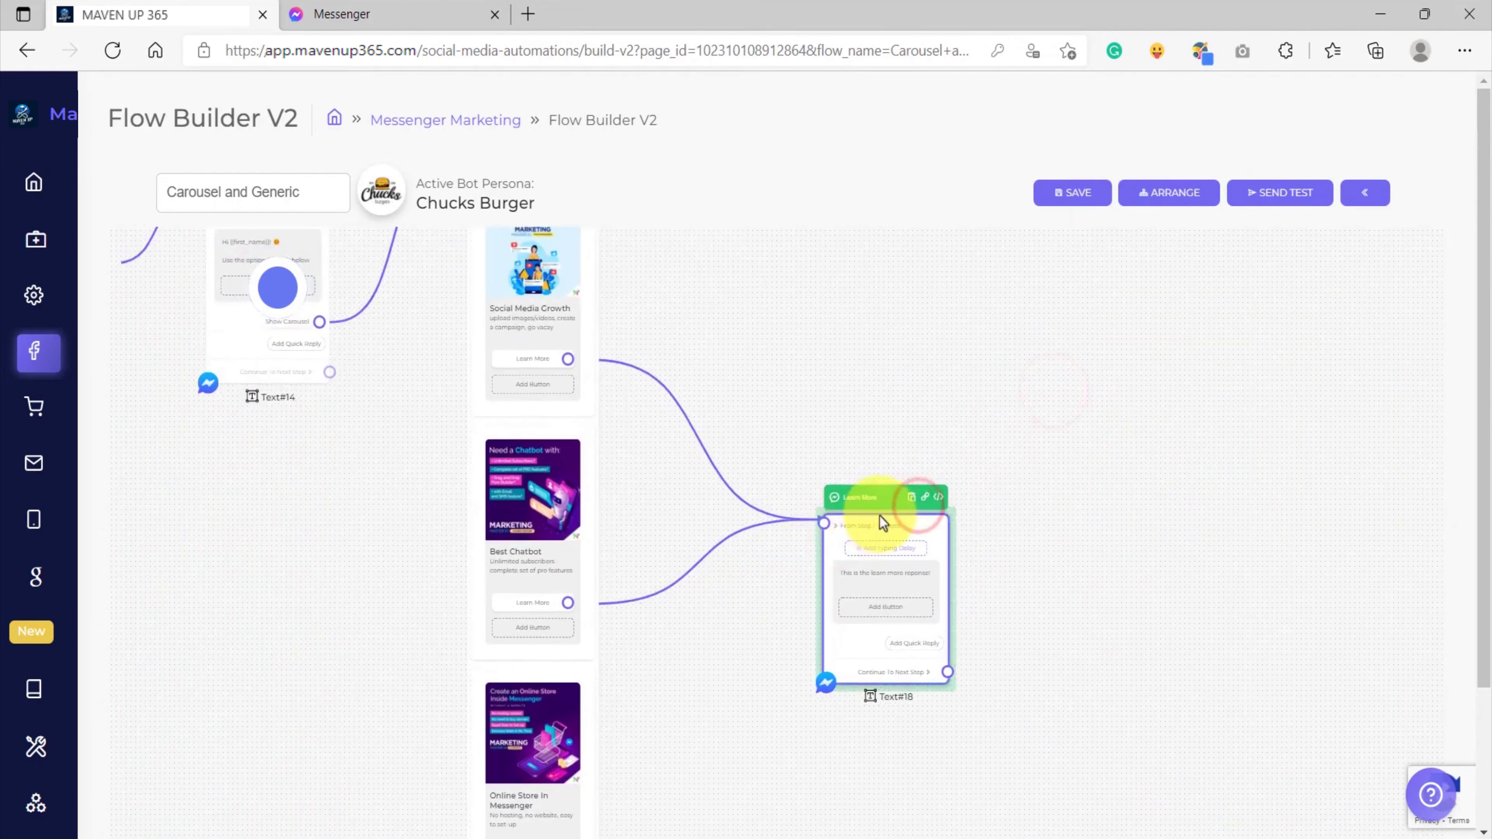
Examine the connections from the Social Media Growth and Best Chatbot Learn More buttons to the shared Learn More text block.
drag(880, 517, 892, 457)
scroll(898, 479, up, 5)
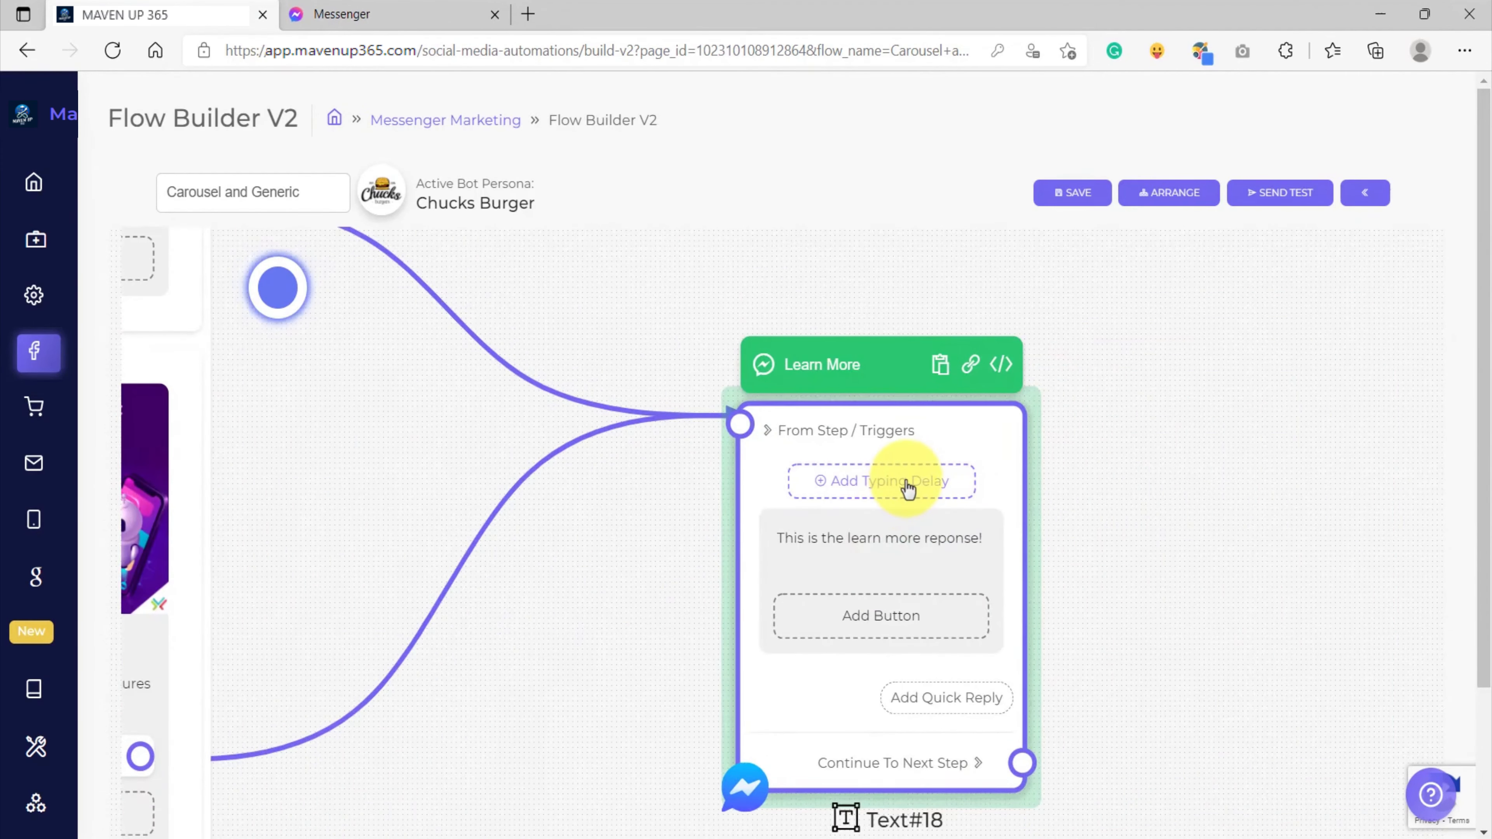
scroll(907, 487, down, 1)
scroll(908, 484, down, 2)
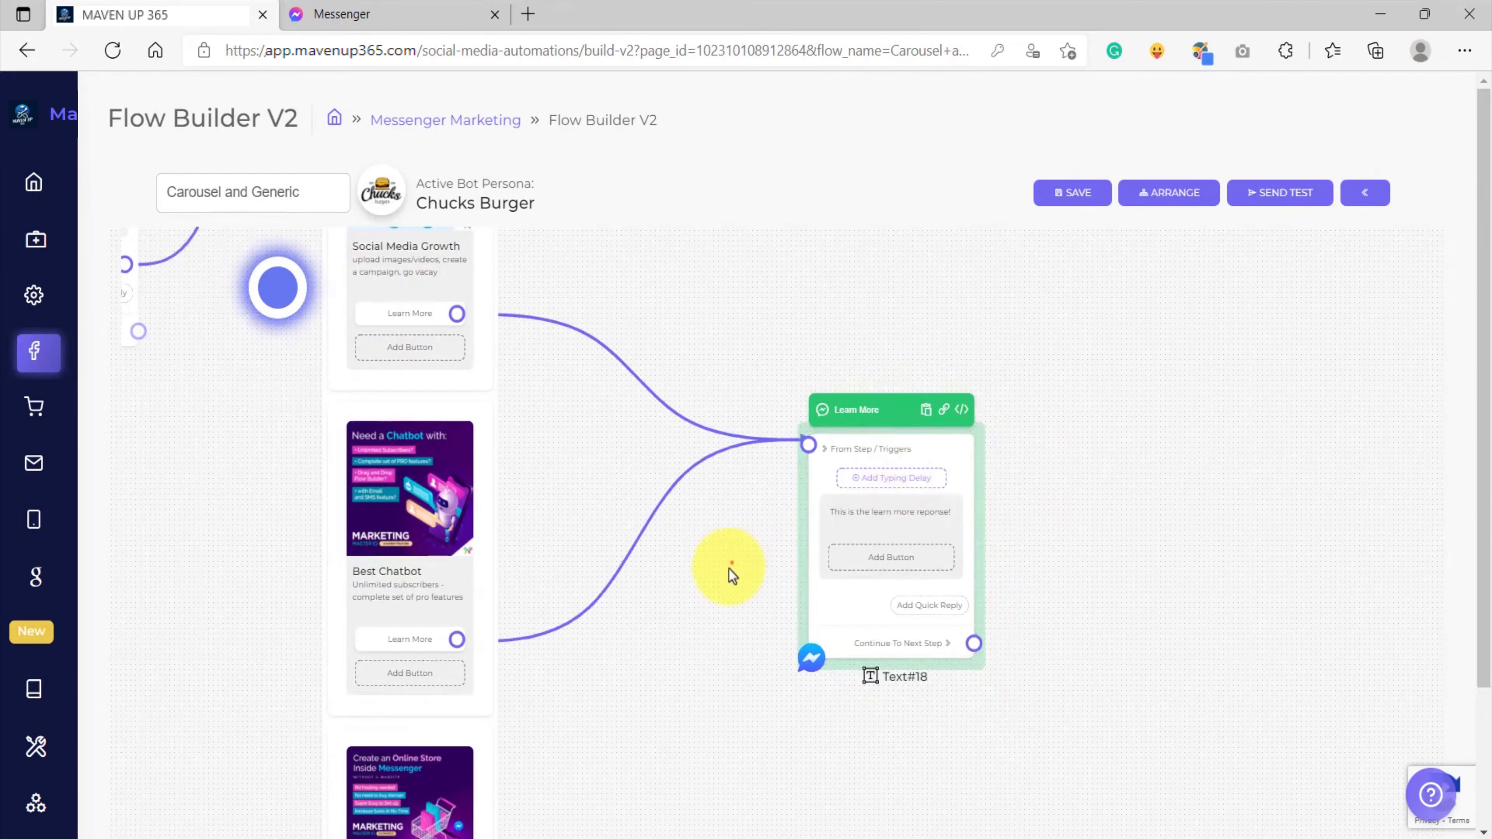
drag(730, 570, 853, 551)
scroll(849, 551, down, 2)
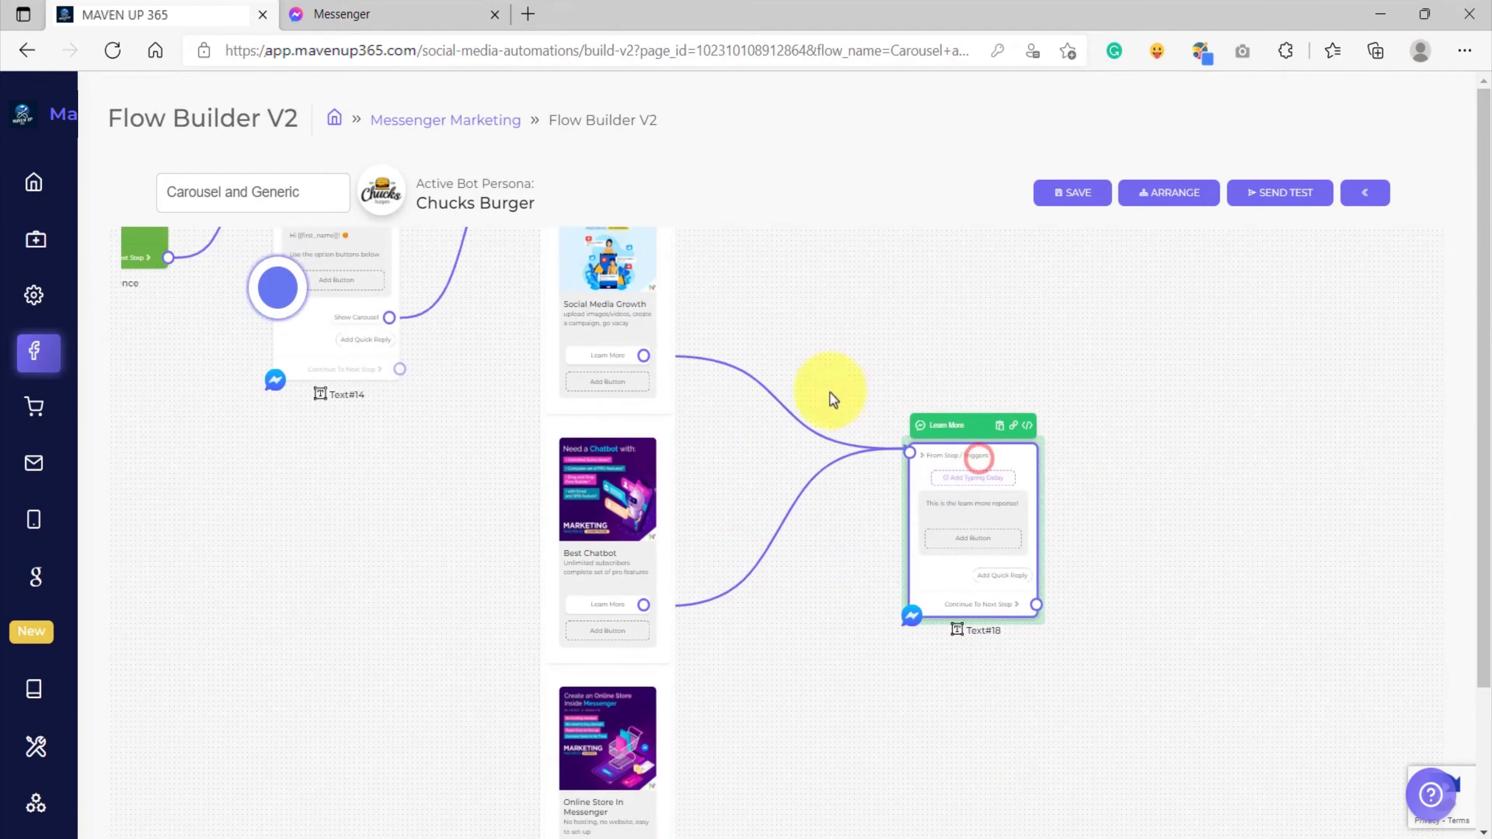
scroll(608, 353, up, 5)
click(586, 445)
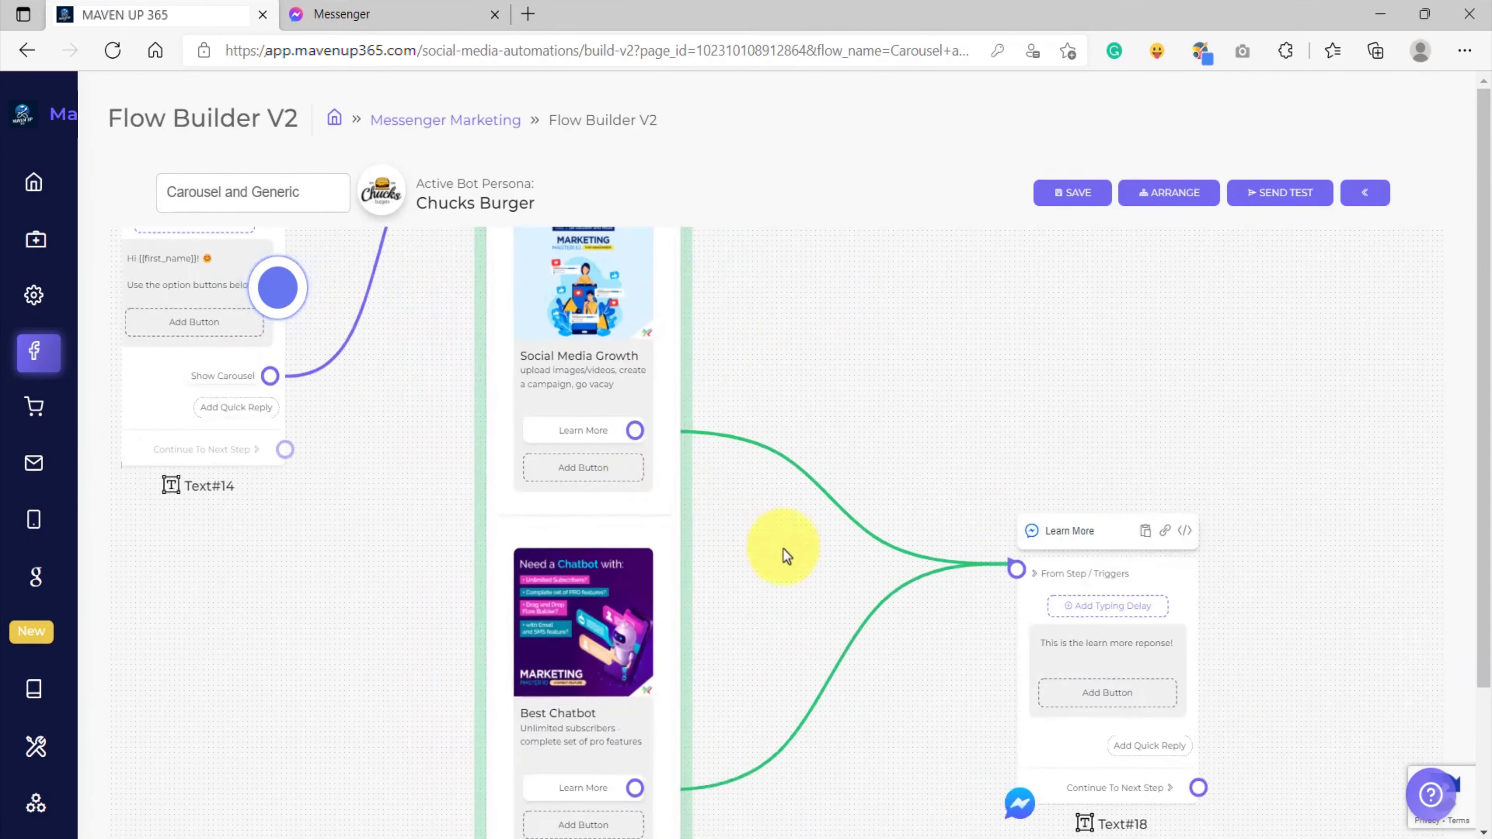
scroll(924, 472, up, 10)
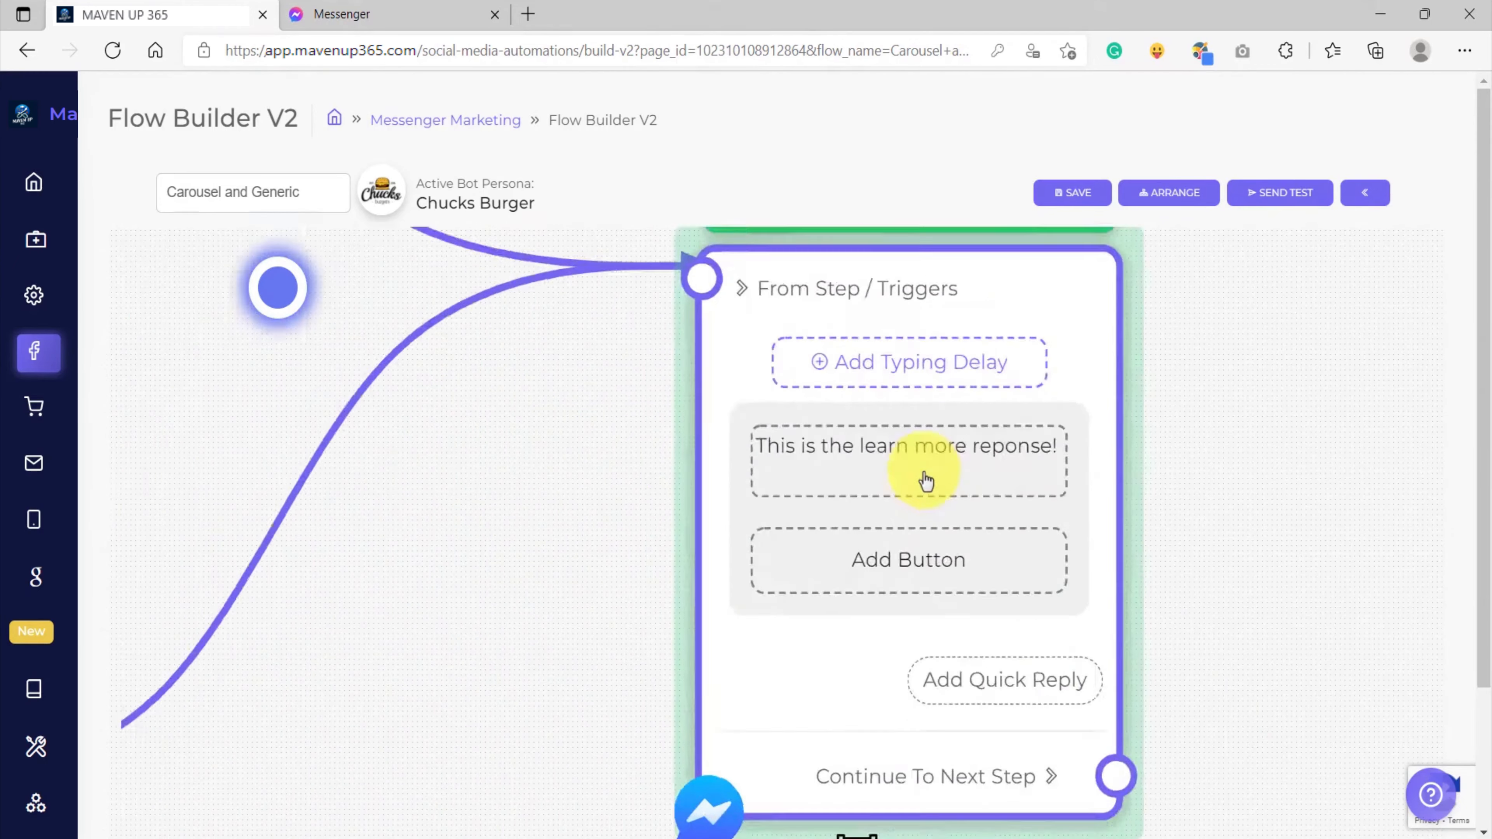
scroll(924, 455, down, 5)
scroll(827, 504, down, 3)
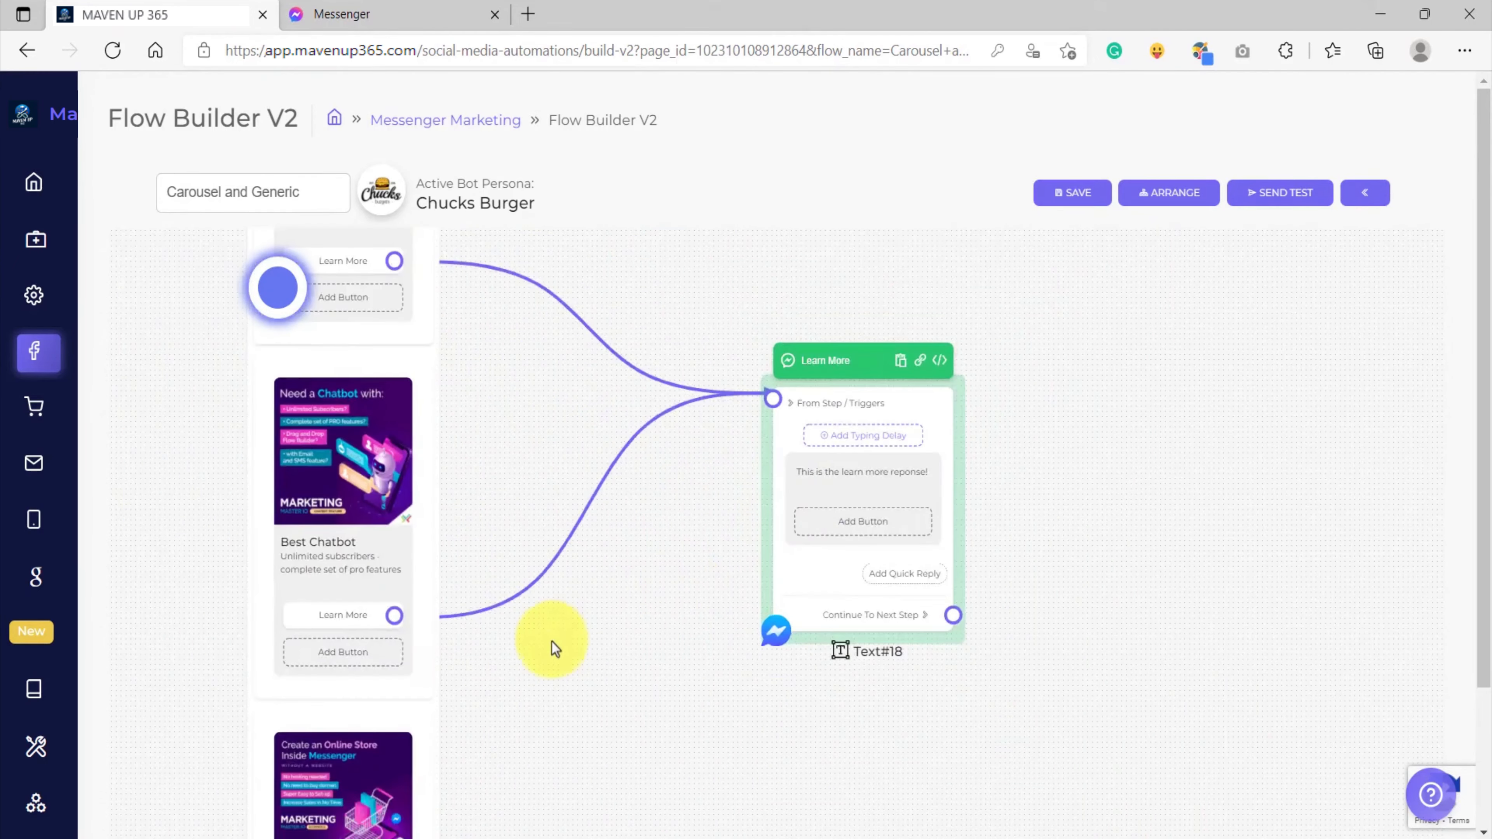
drag(550, 641, 832, 573)
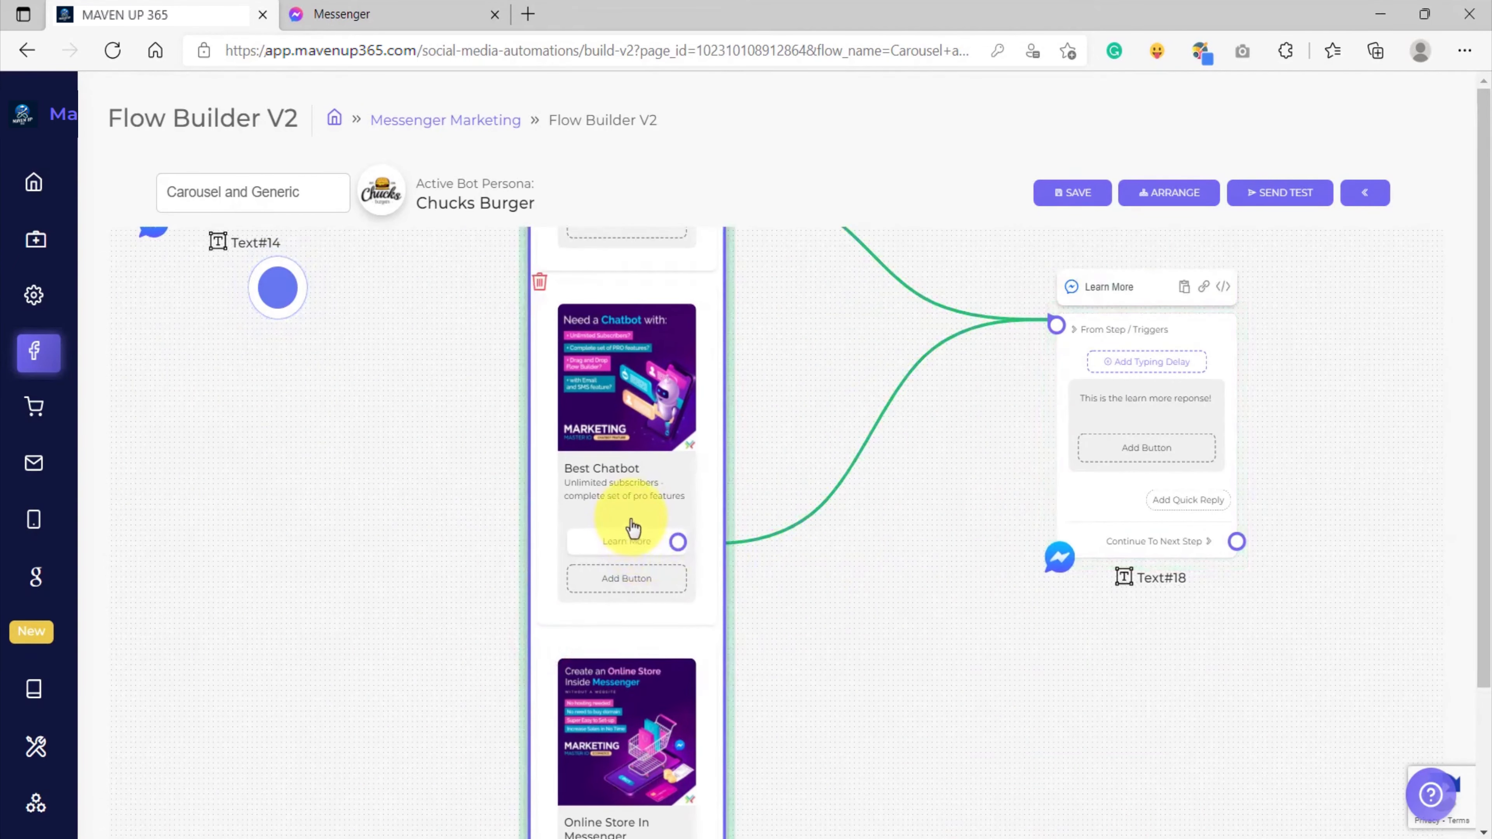
scroll(633, 527, up, 4)
scroll(621, 582, down, 5)
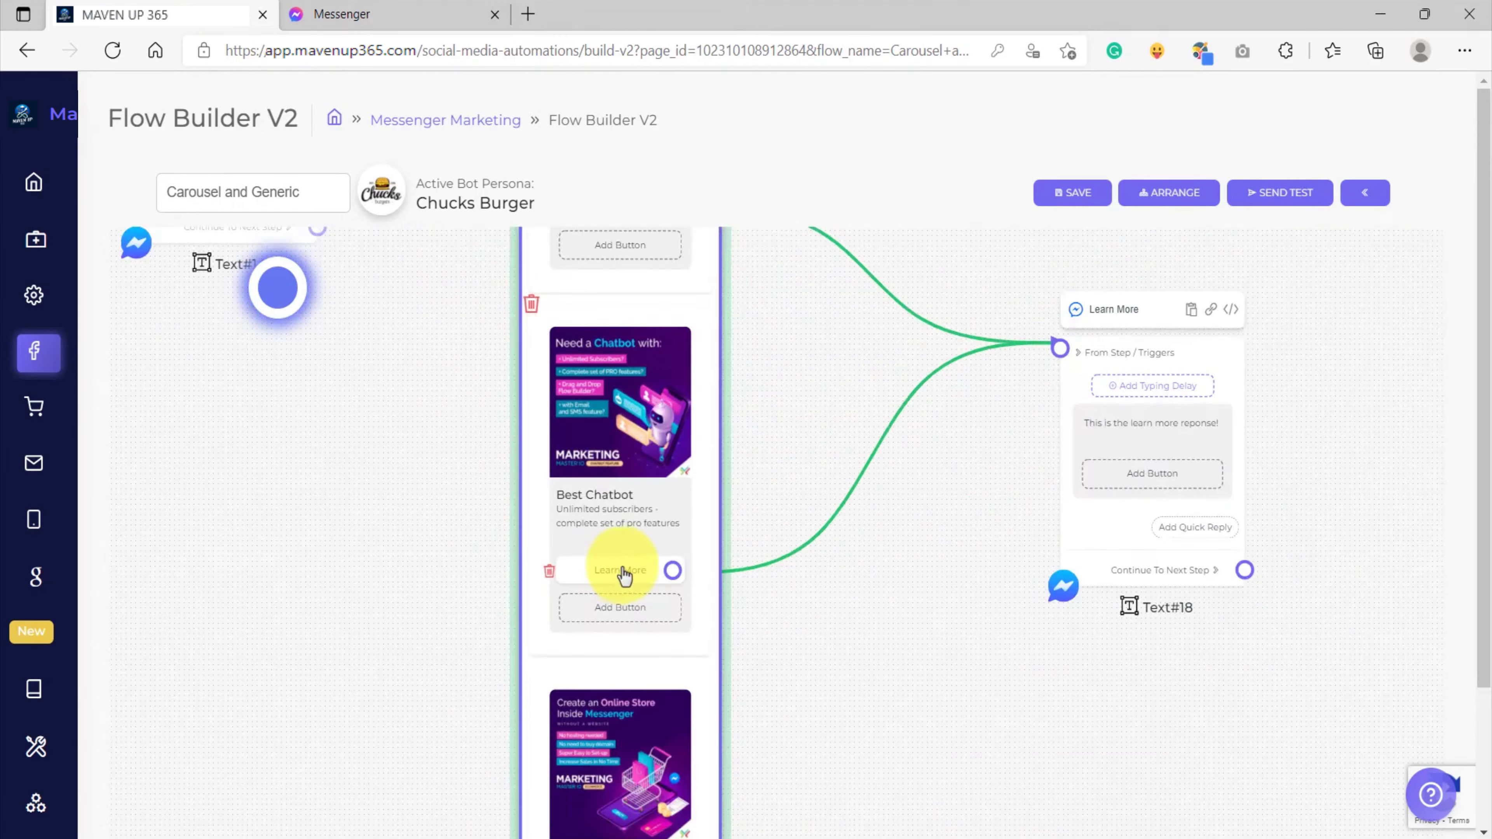
drag(898, 455, 670, 464)
scroll(886, 463, up, 7)
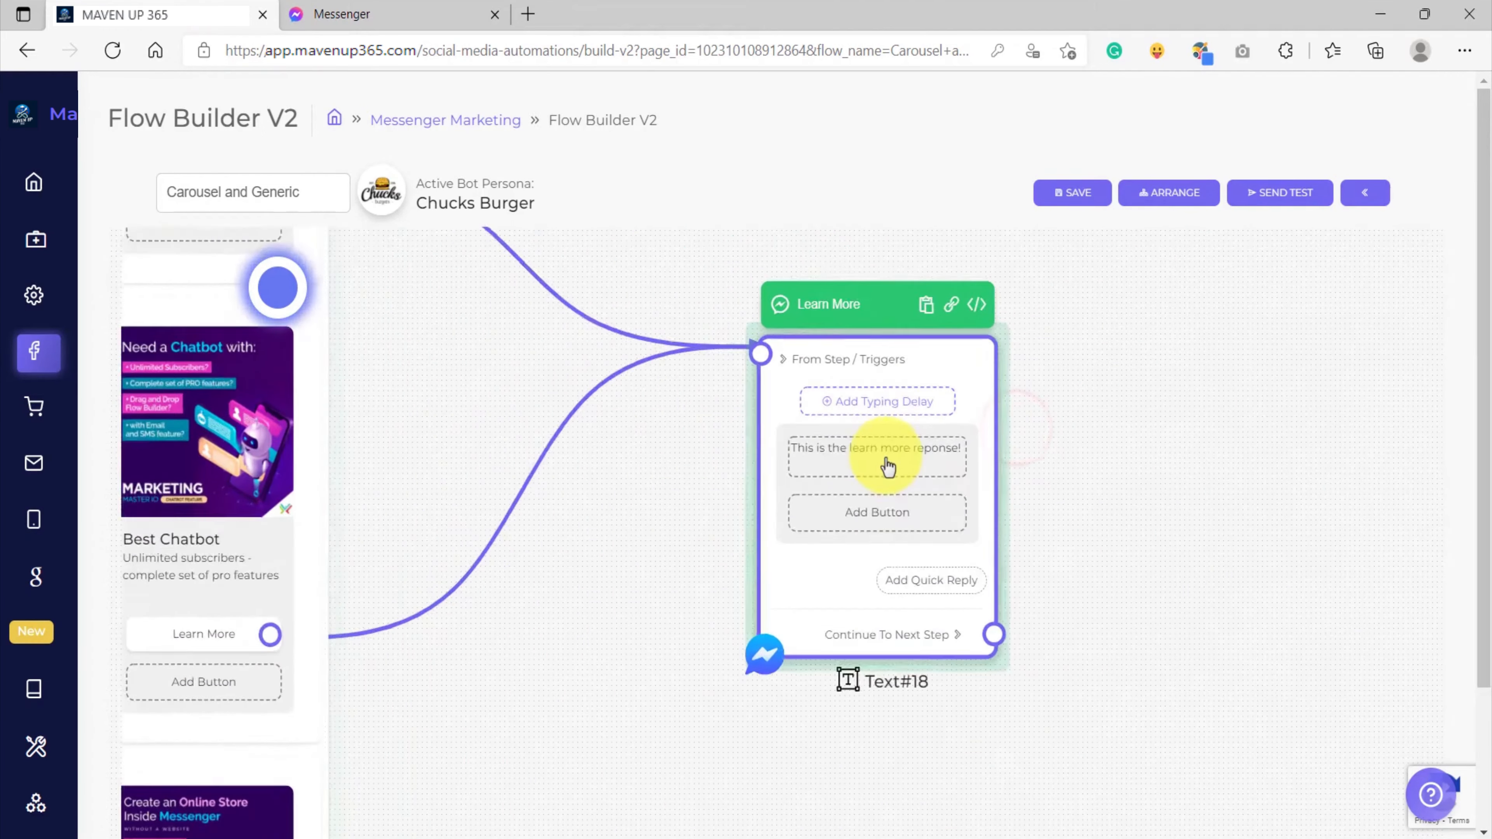
scroll(888, 470, down, 6)
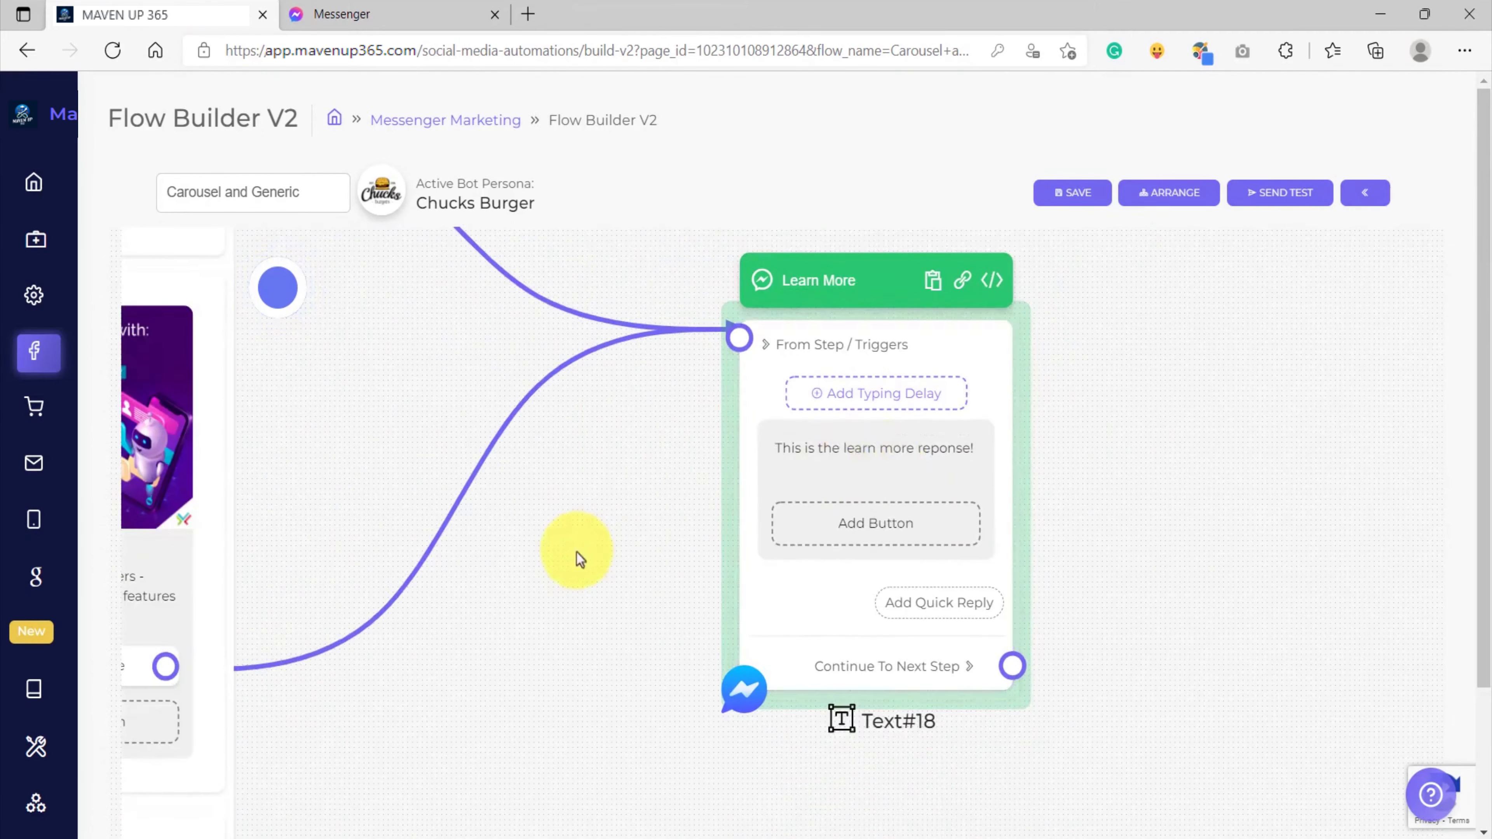
scroll(573, 566, down, 3)
drag(572, 567, 705, 576)
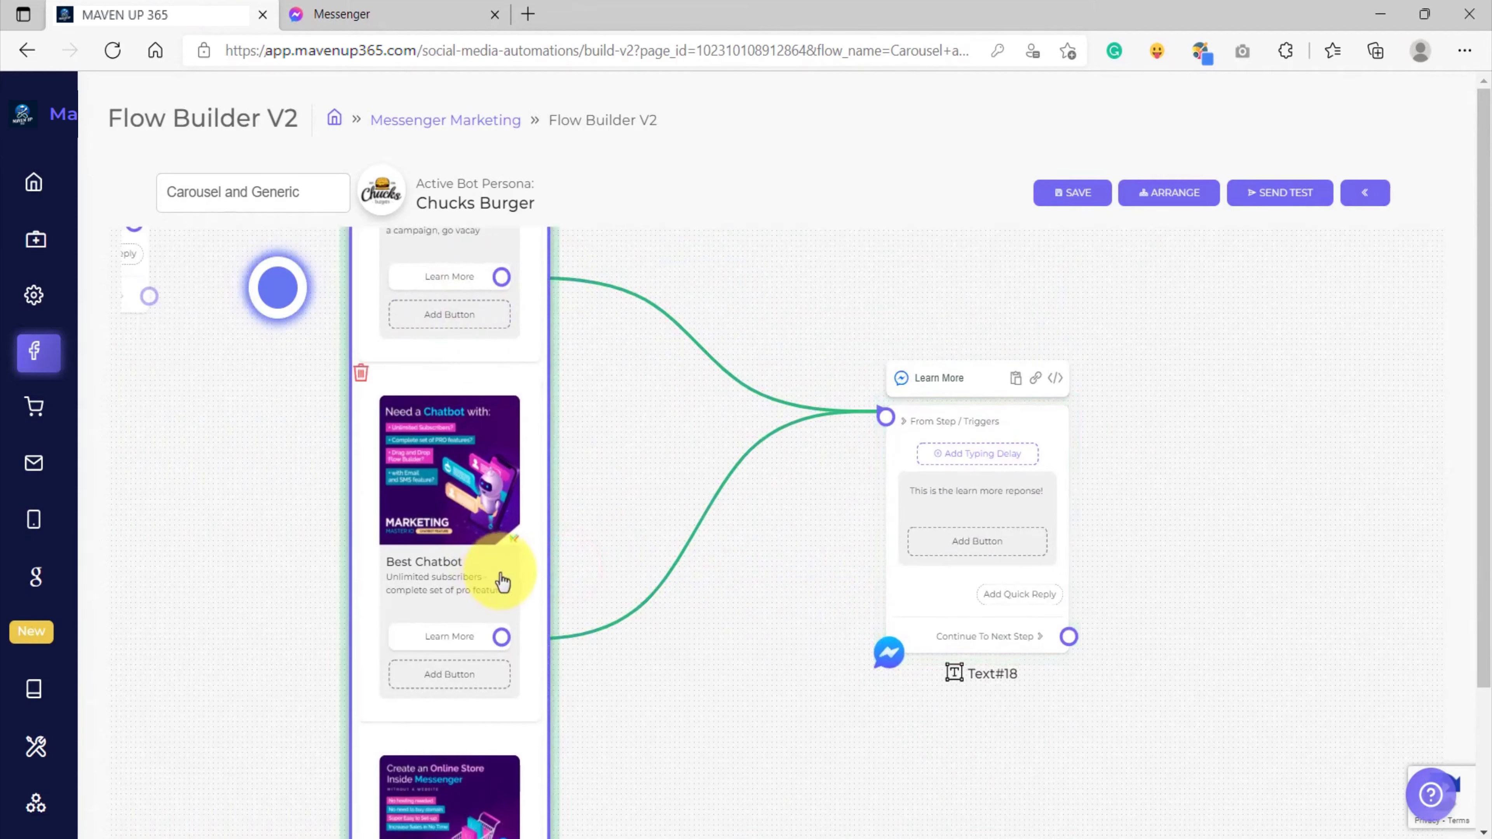
Move the Learn More text block down so it sits beside the Online Store In Messenger item.
drag(961, 424, 1008, 434)
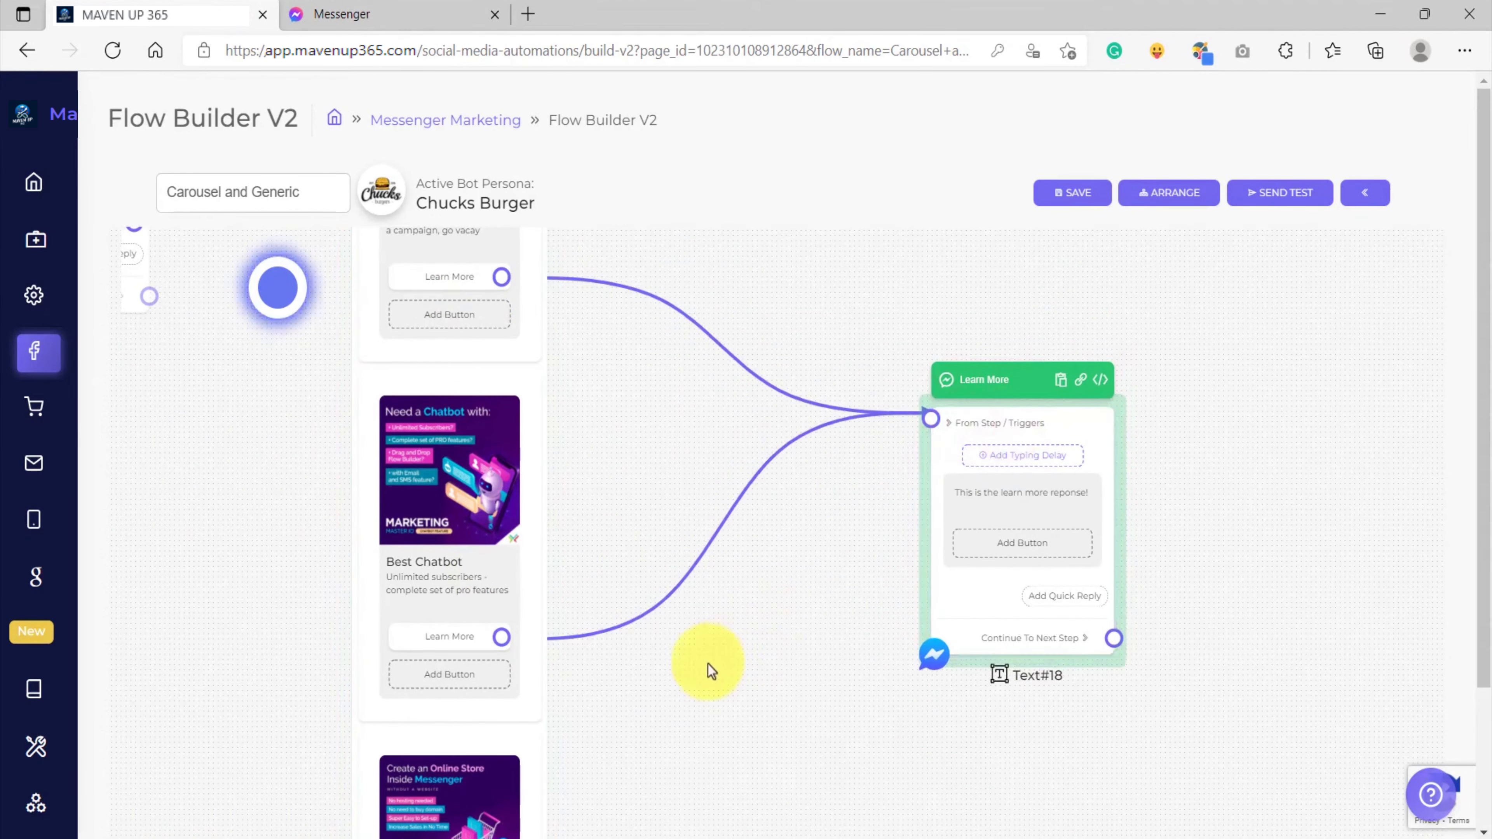
drag(672, 764, 730, 500)
click(809, 539)
scroll(790, 515, down, 5)
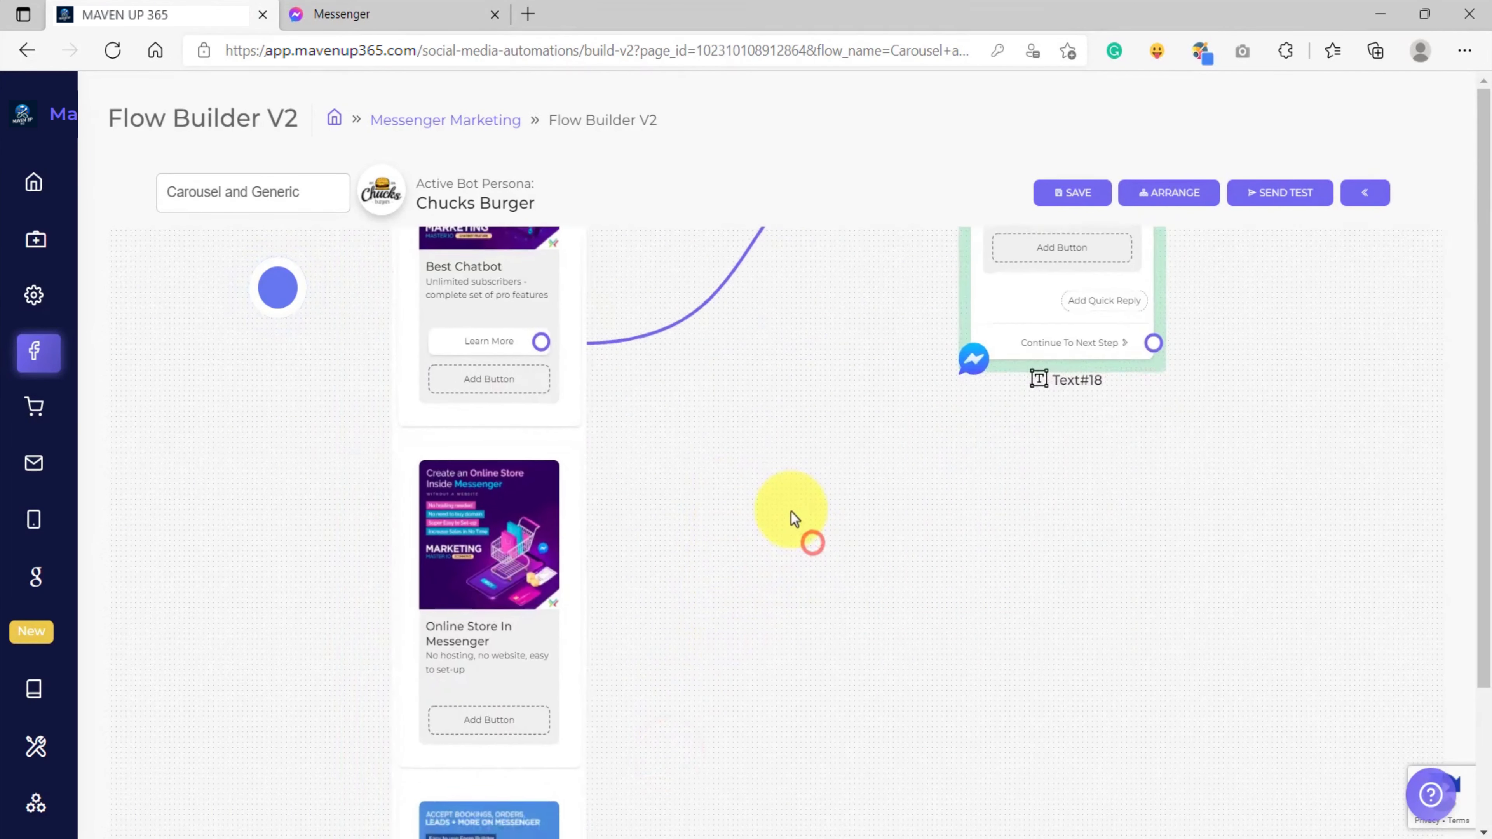
drag(909, 295, 903, 482)
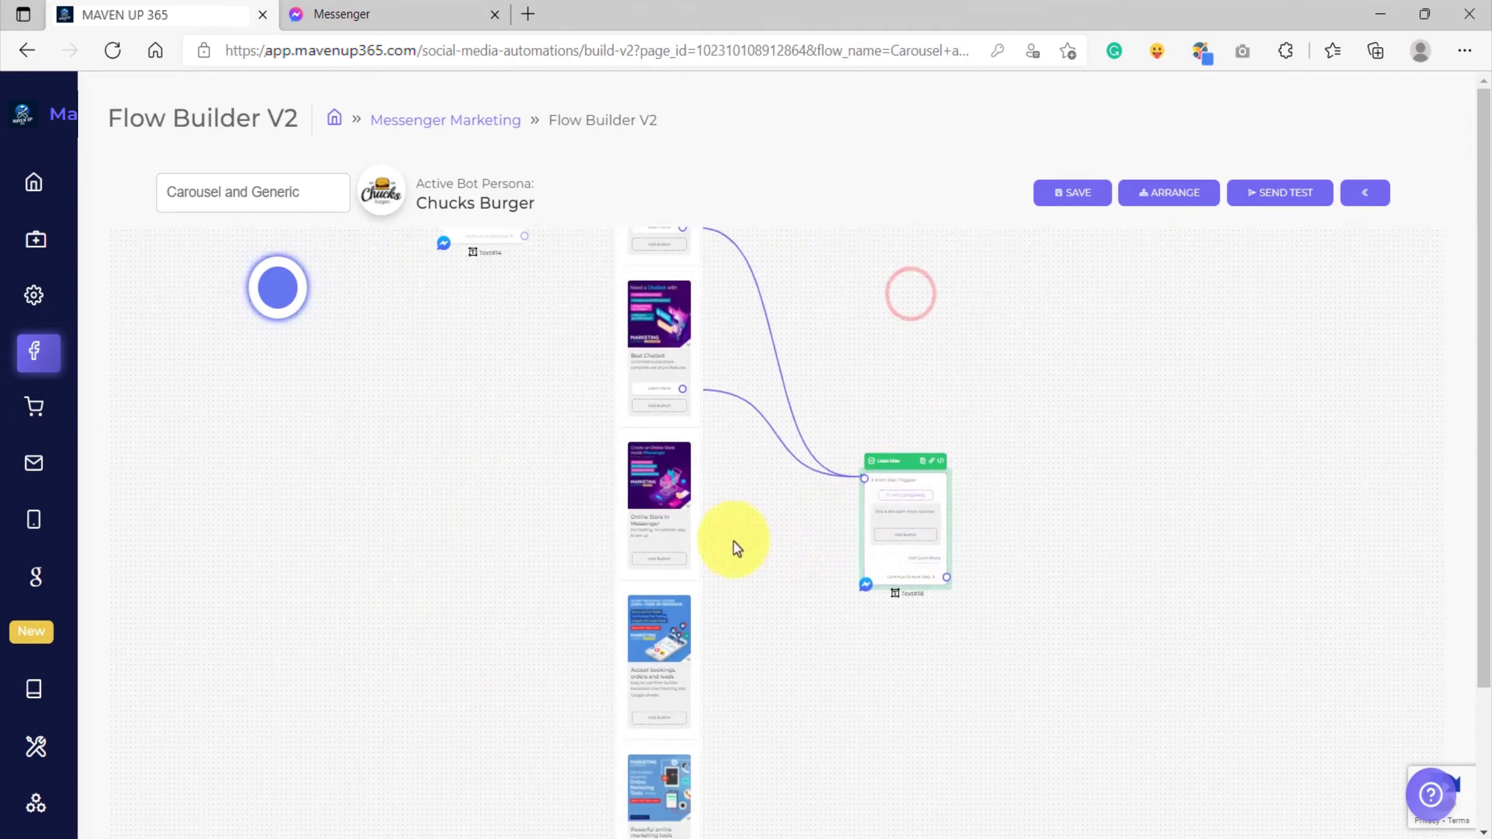
Add a button to the Online Store In Messenger item with the text "Learn More" and type Next Step.
scroll(658, 559, up, 5)
click(665, 544)
click(669, 400)
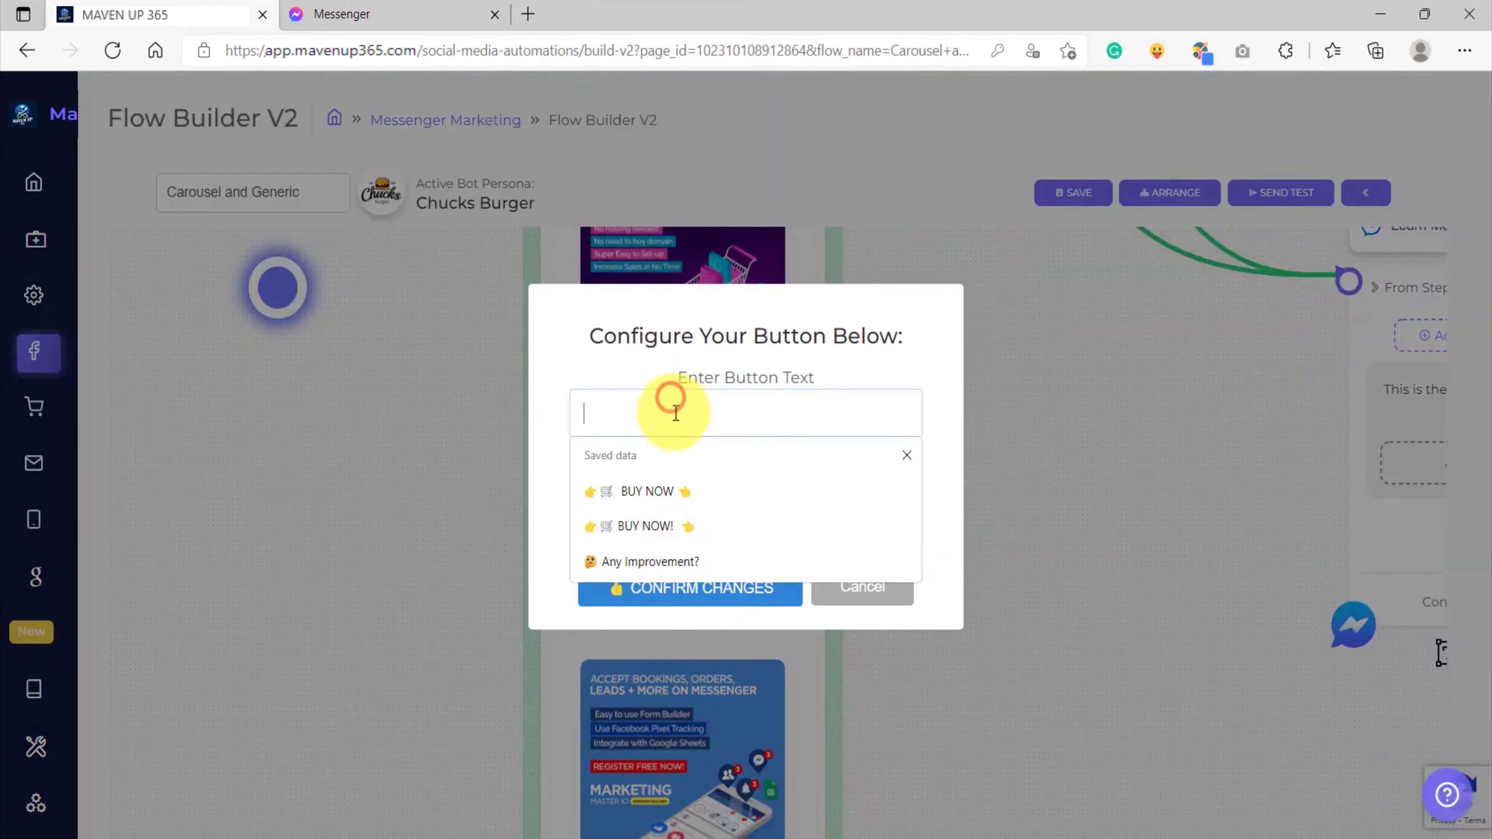
text(Learn More)
click(652, 518)
click(644, 576)
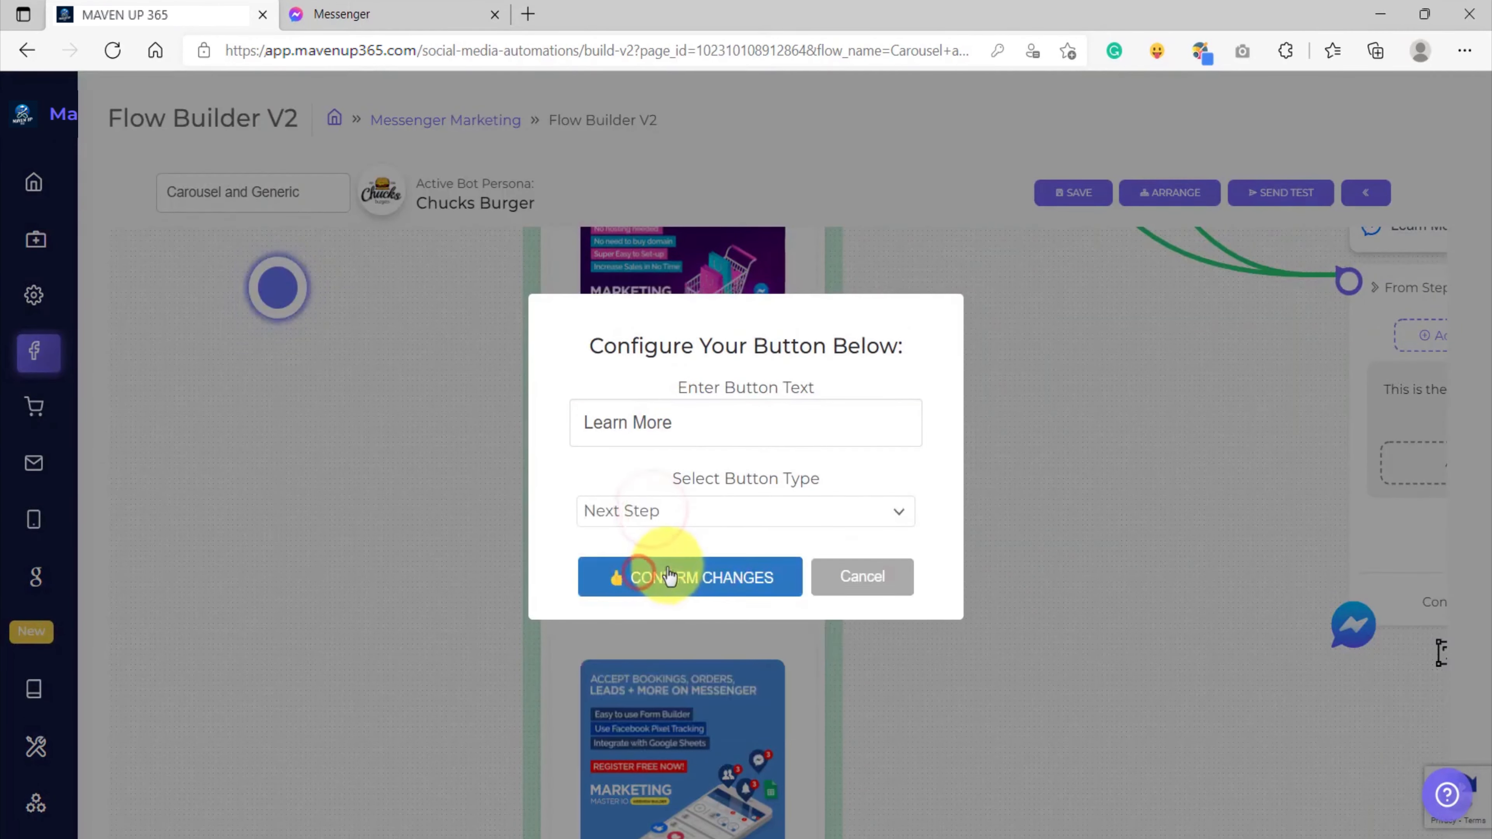
click(666, 576)
Connect the Online Store In Messenger item's Learn More button to the Learn More text block and move the block down.
mouse_move(555, 570)
mouse_down()
mouse_move(852, 456)
mouse_move(1115, 314)
mouse_move(1119, 353)
mouse_up()
drag(951, 627, 938, 496)
drag(1101, 278, 999, 594)
drag(870, 675, 865, 531)
Add a button to the "Accept bookings, orders and leads" item with the text "Learn More" and type Next Step.
scroll(752, 541, up, 5)
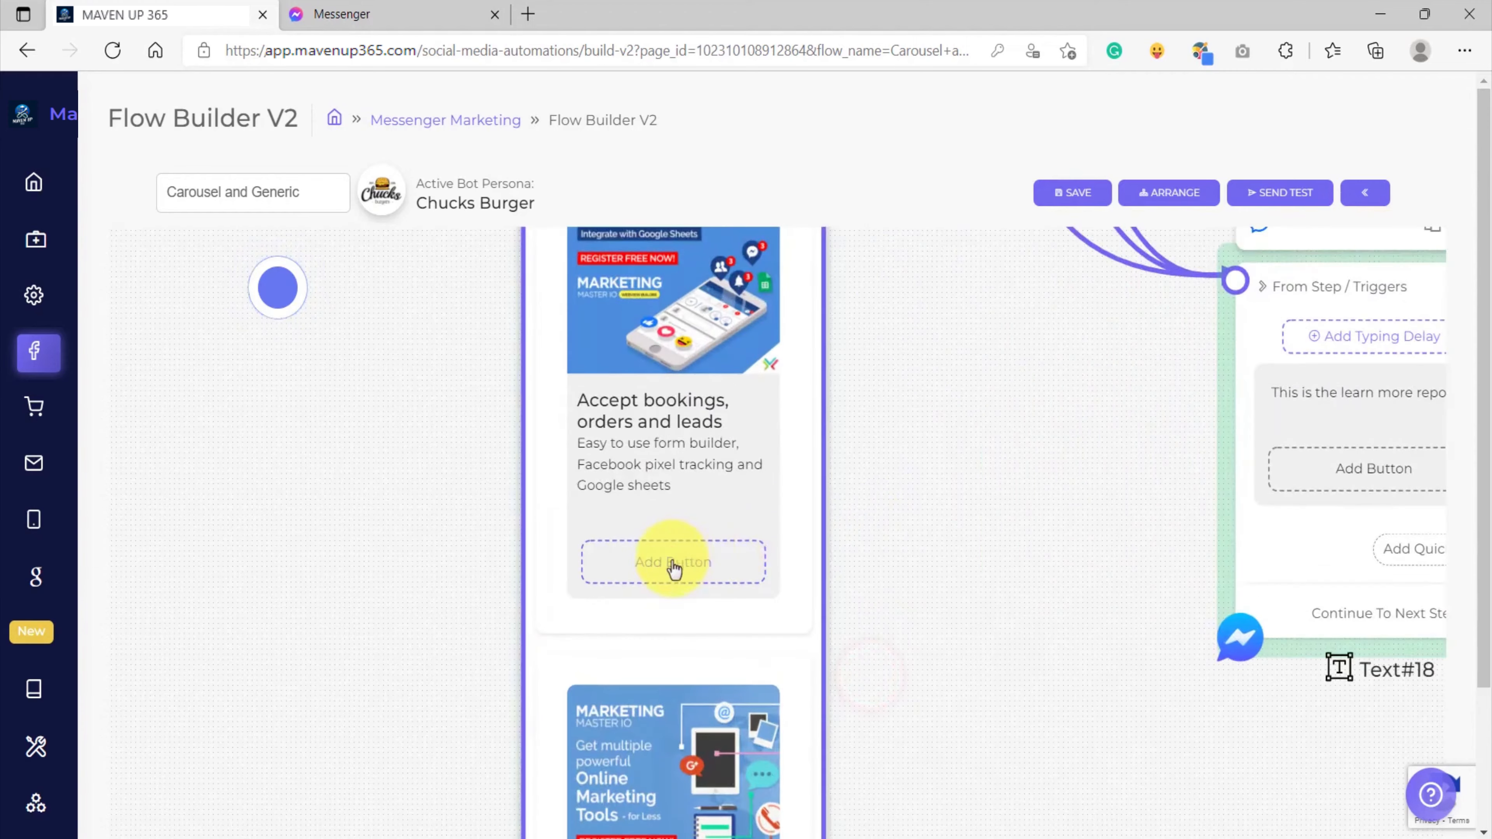
click(672, 563)
click(695, 414)
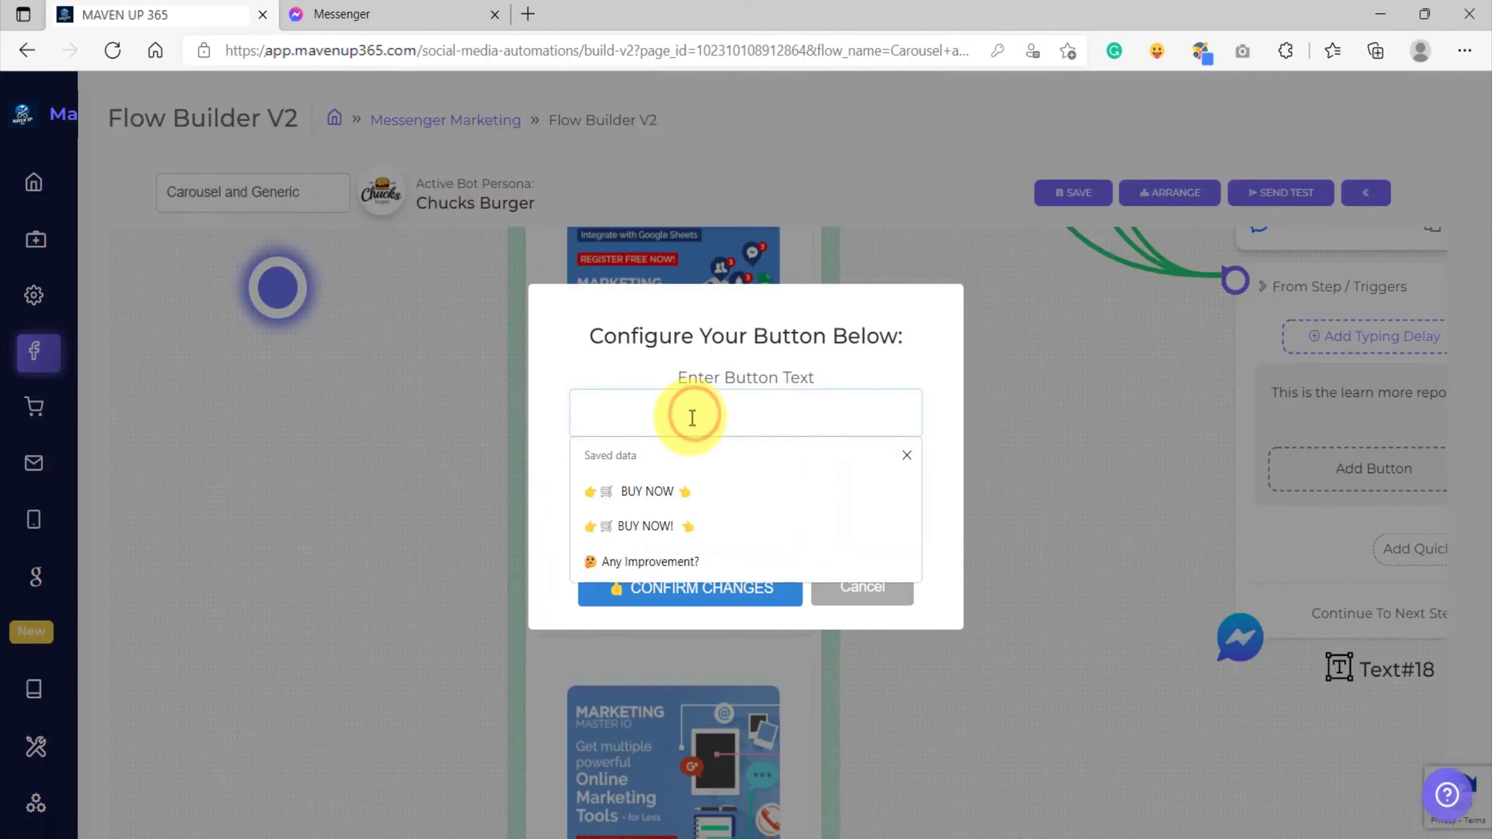
text(Learn More)
click(656, 491)
click(635, 576)
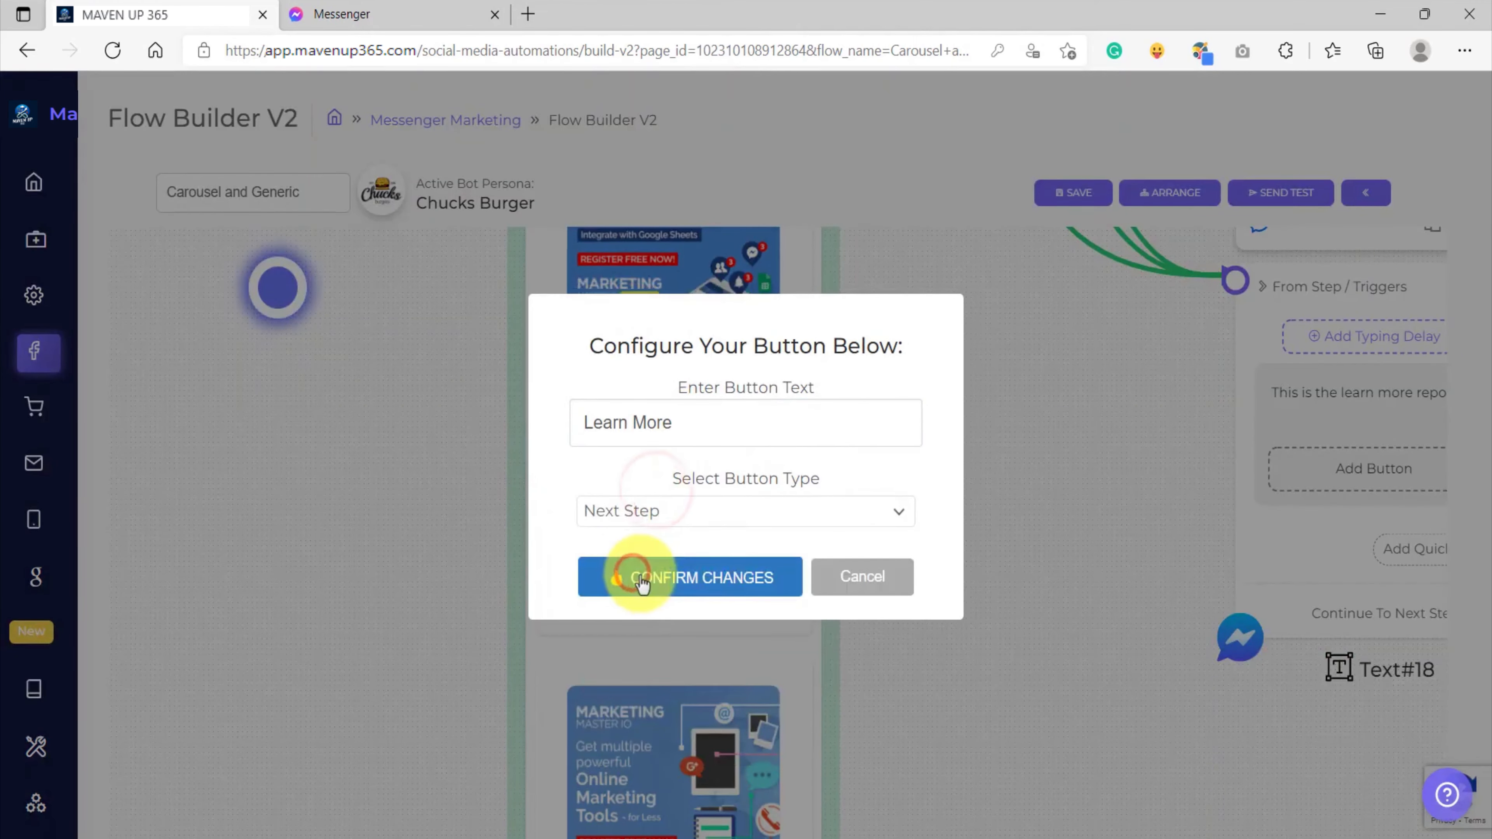
click(643, 579)
Connect the "Accept bookings, orders and leads" item's Learn More button to the Learn More text block and adjust the block's position.
scroll(916, 524, down, 3)
drag(627, 585, 903, 417)
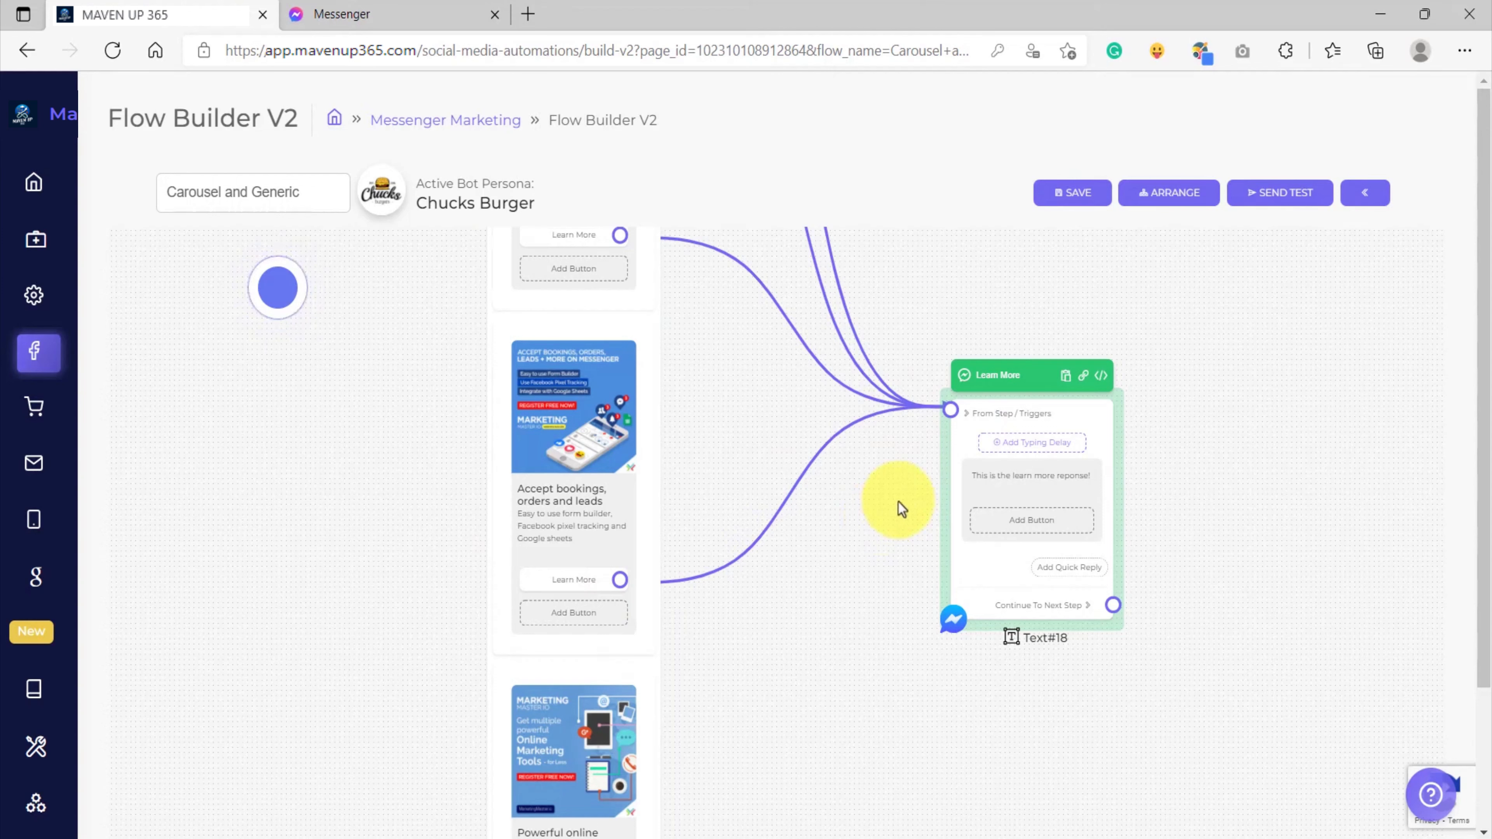
drag(1083, 421, 1029, 430)
scroll(990, 432, up, 4)
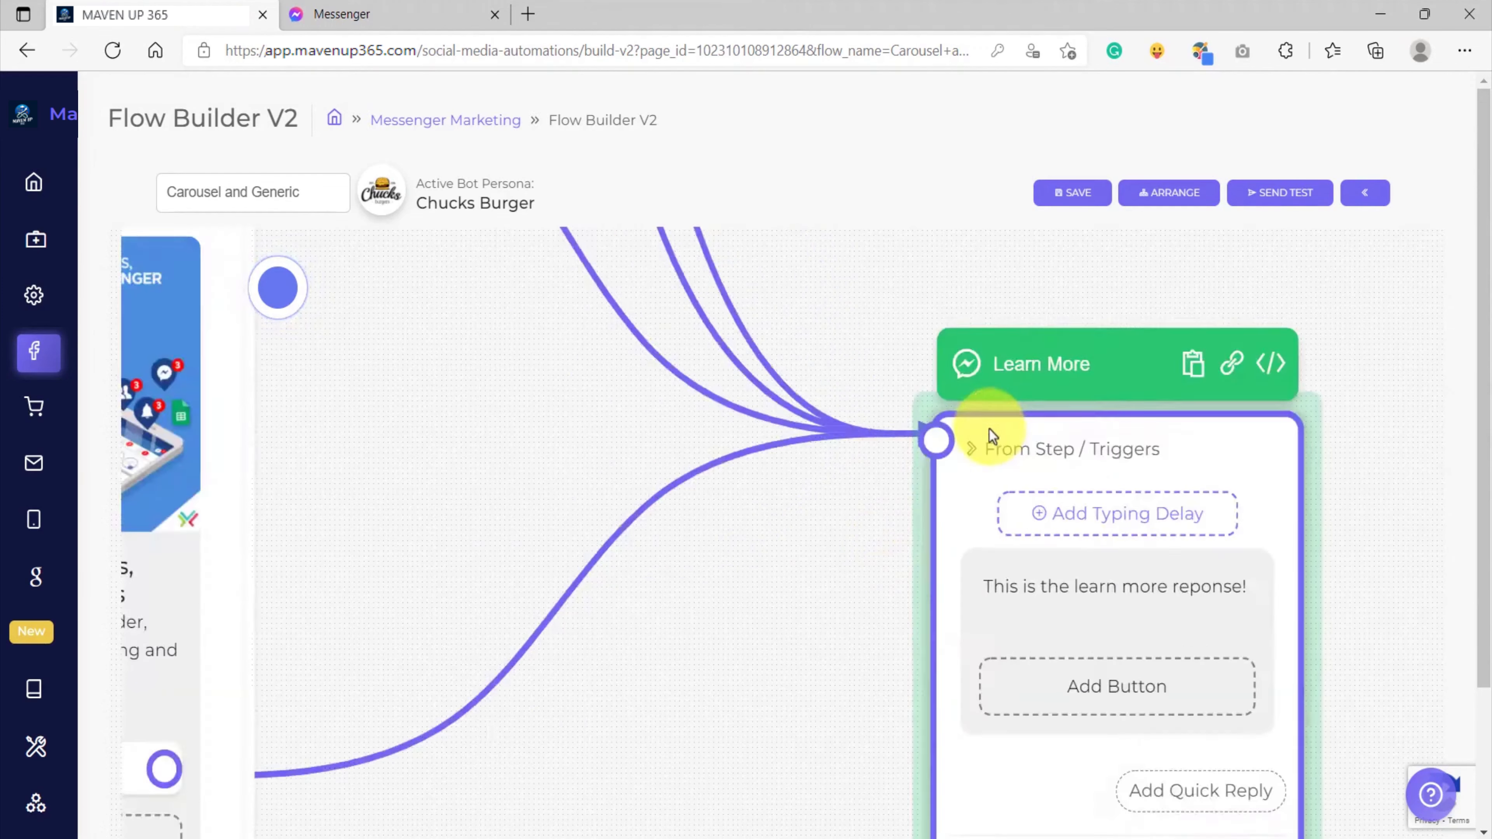
scroll(923, 450, down, 4)
Add a button to the "Powerful online marketing tools" item with the text "Learn More" and type Next Step.
drag(796, 742, 849, 458)
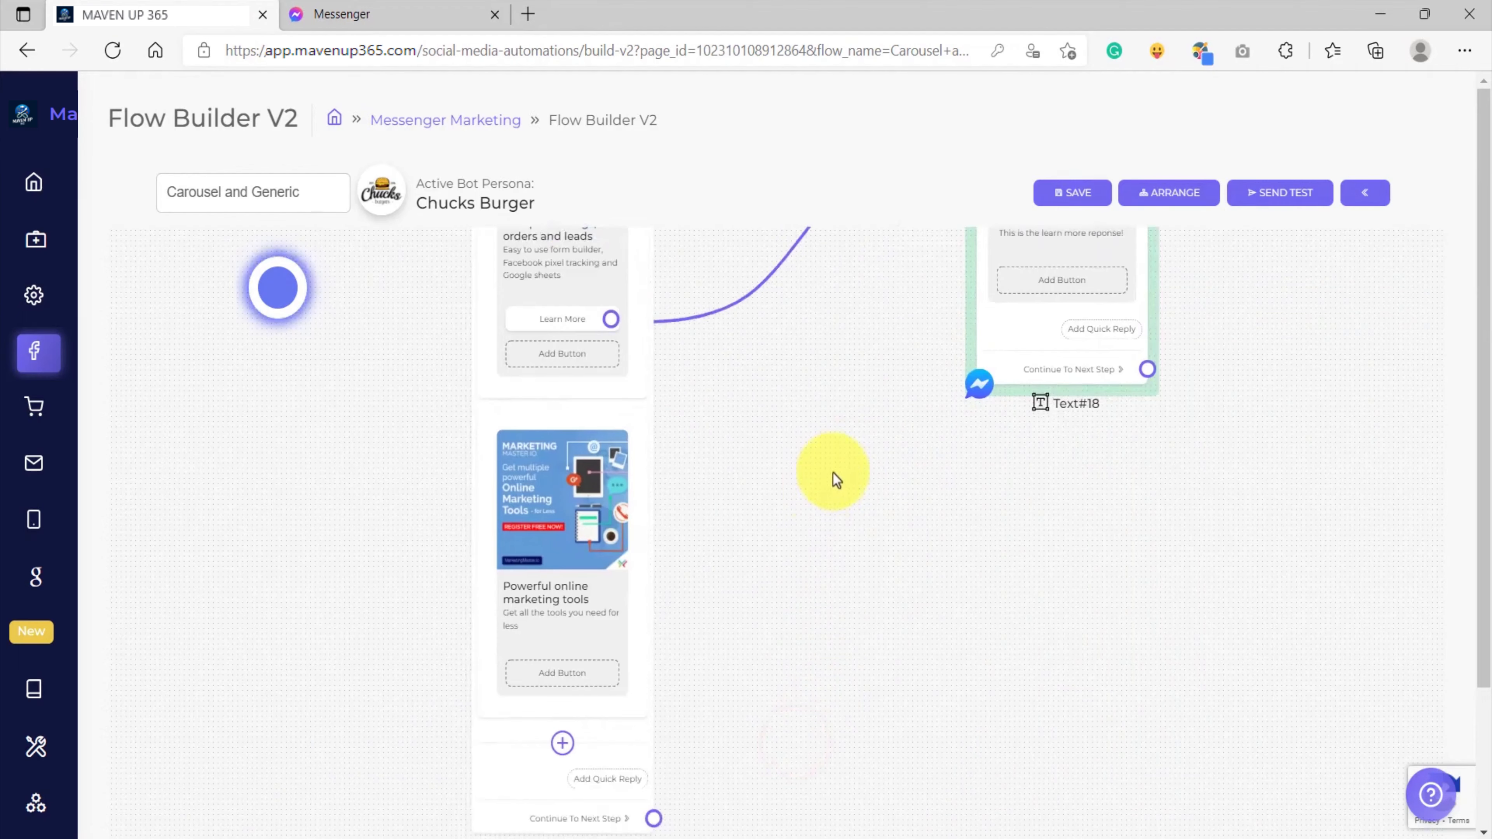
scroll(856, 429, down, 3)
drag(859, 381, 792, 500)
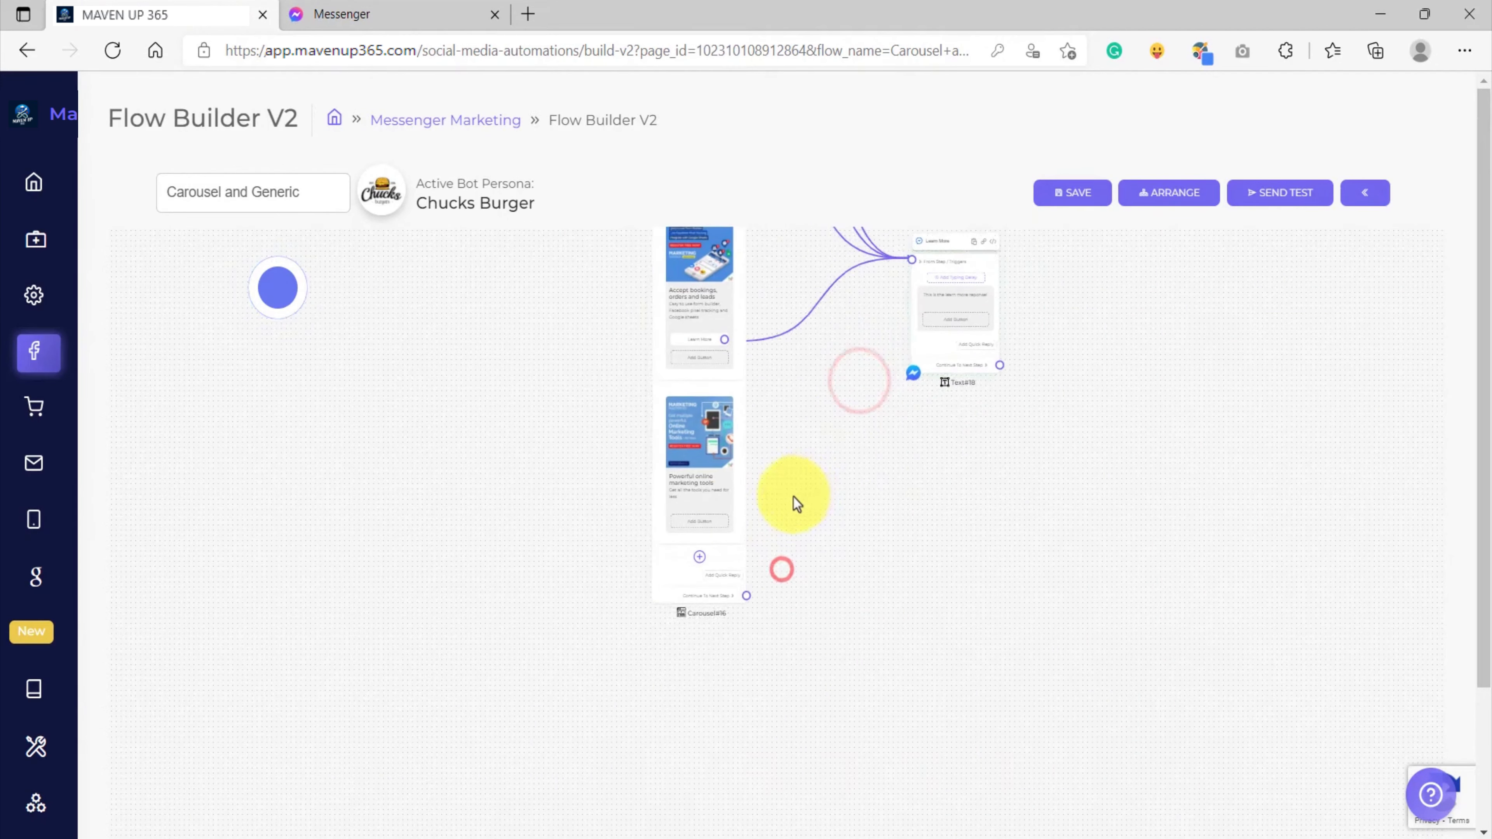
scroll(726, 511, up, 5)
click(621, 542)
click(669, 414)
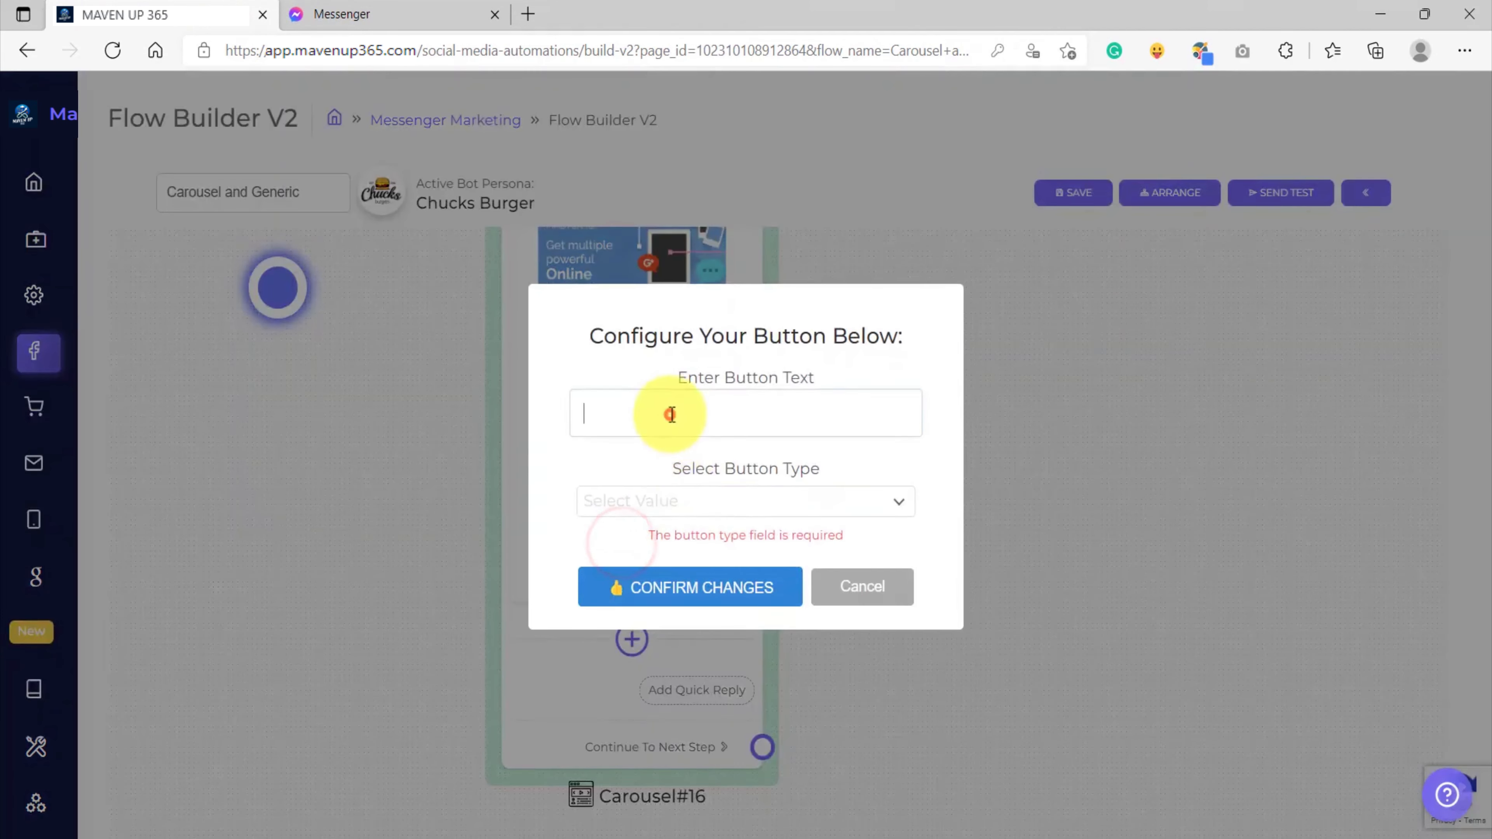
text(Learn More)
click(622, 511)
click(629, 579)
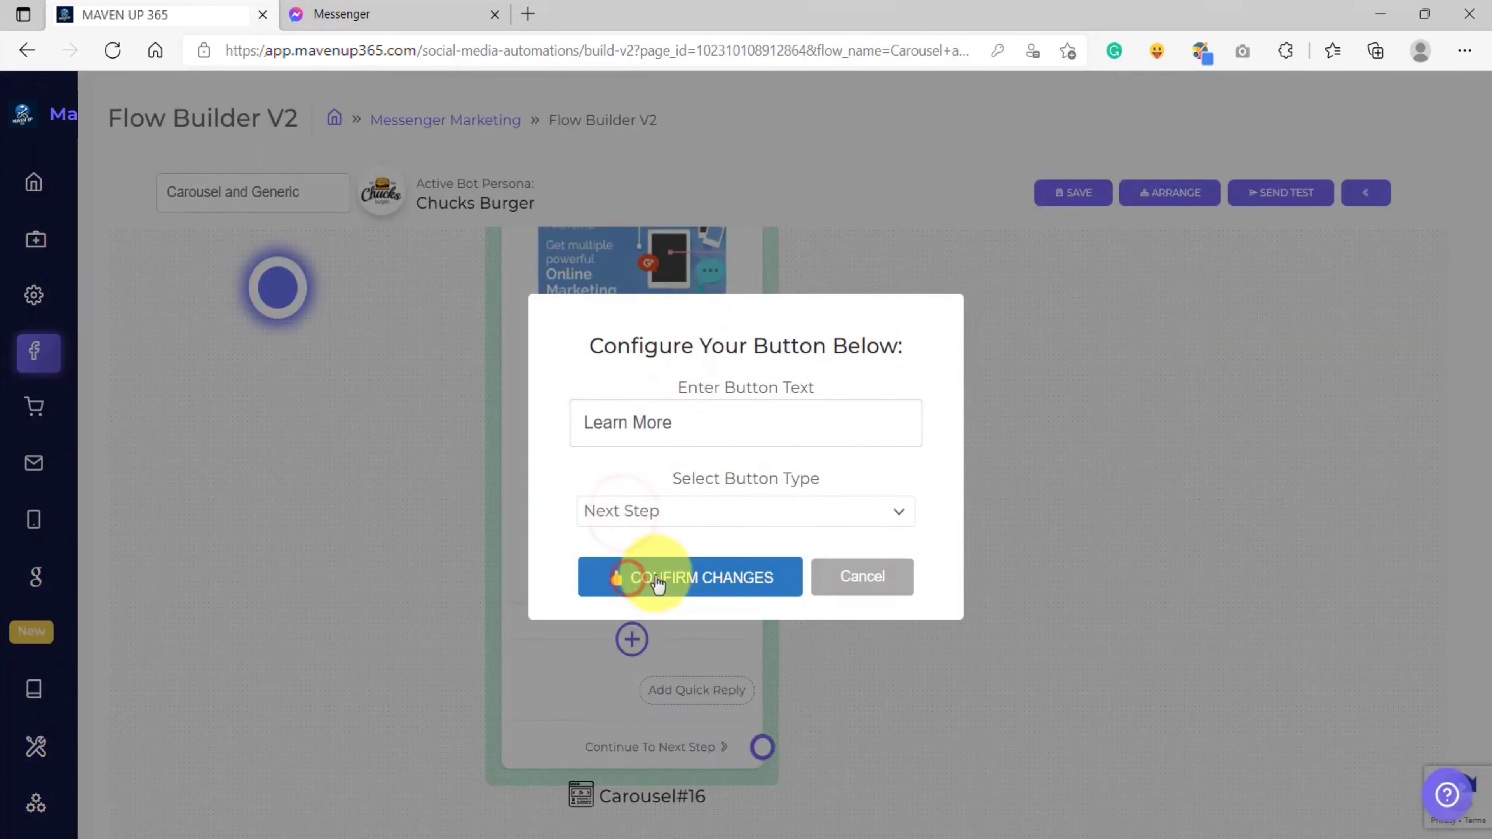
click(656, 573)
Connect the "Powerful online marketing tools" item's Learn More button to a new text block and name the block "Separate reponse".
drag(952, 534, 876, 510)
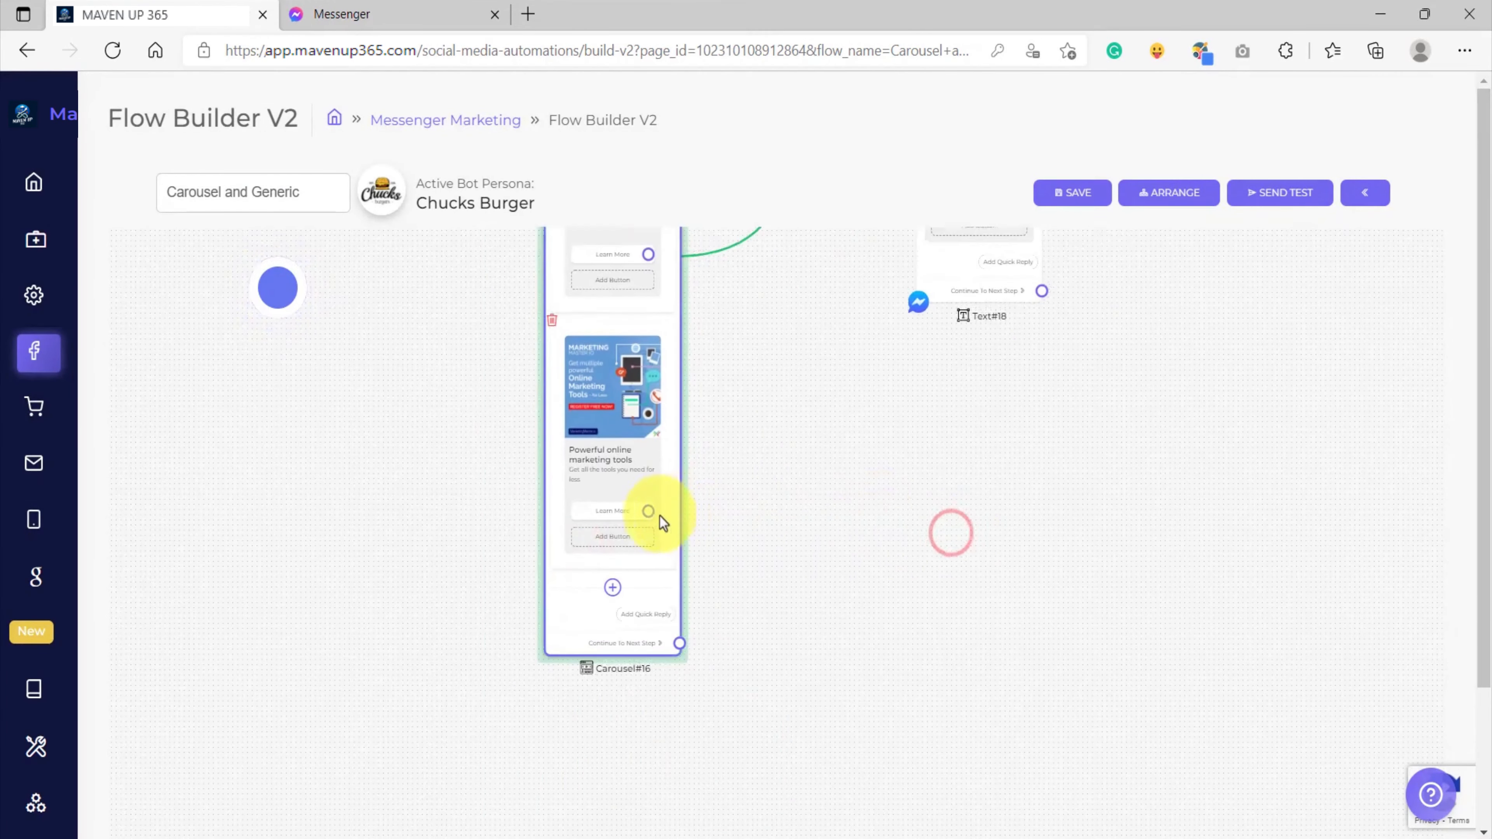
drag(768, 516, 857, 479)
click(892, 475)
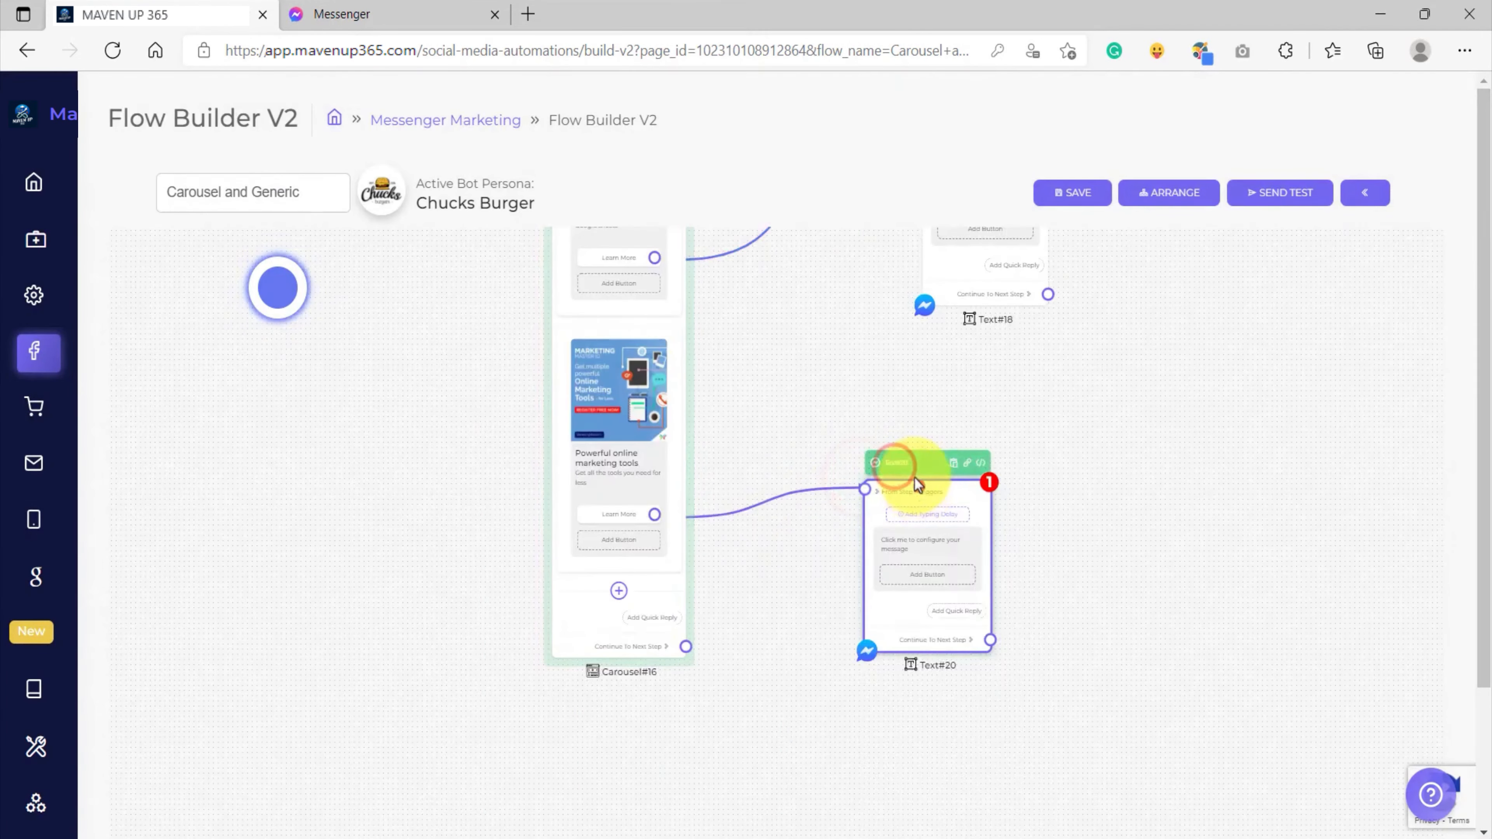
scroll(893, 510, up, 4)
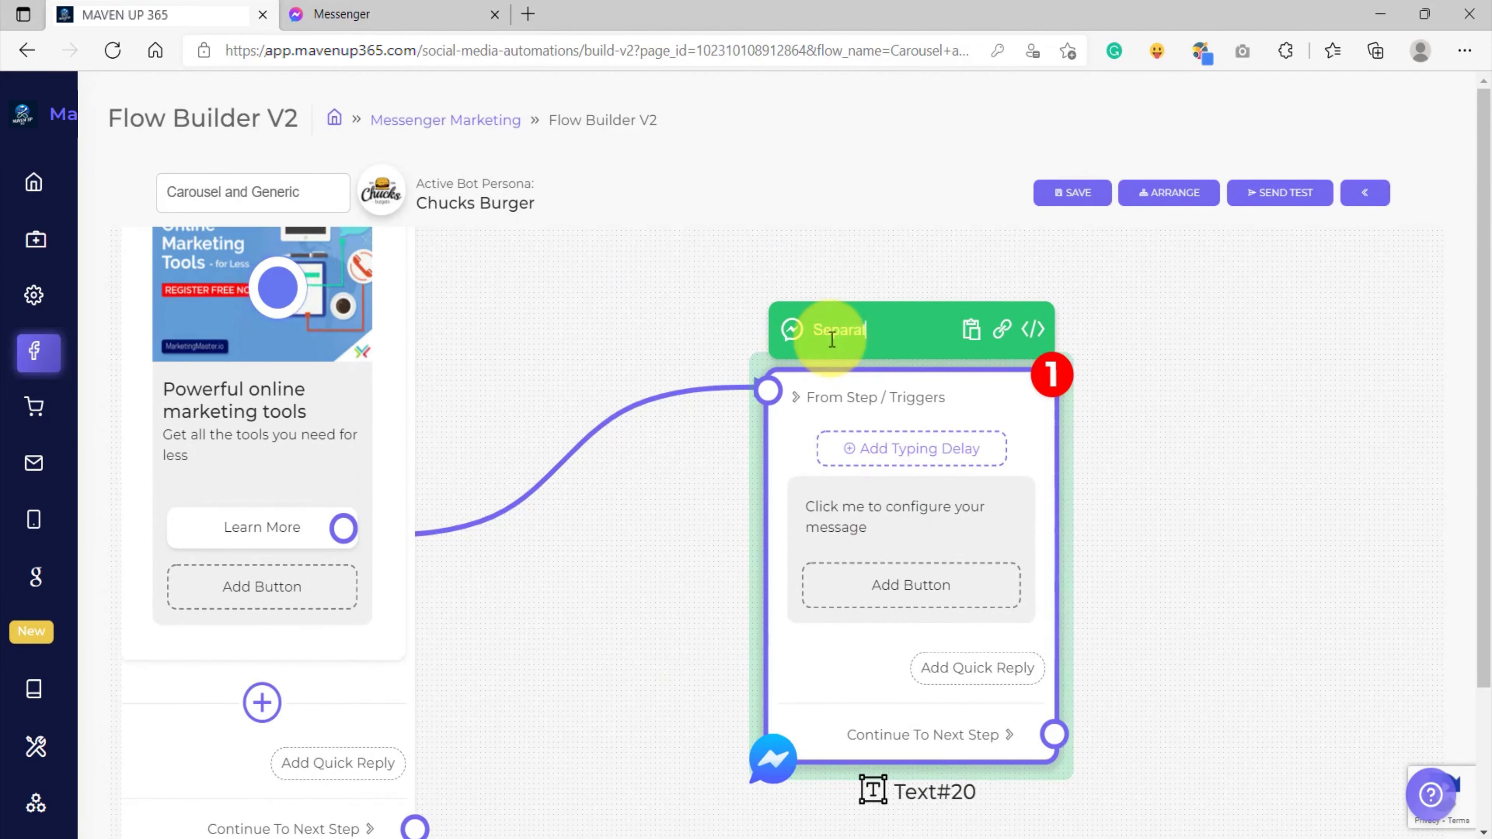
Set the new text block's message to "This is a separate response" and reposition the block beside the last carousel item.
click(827, 508)
click(731, 451)
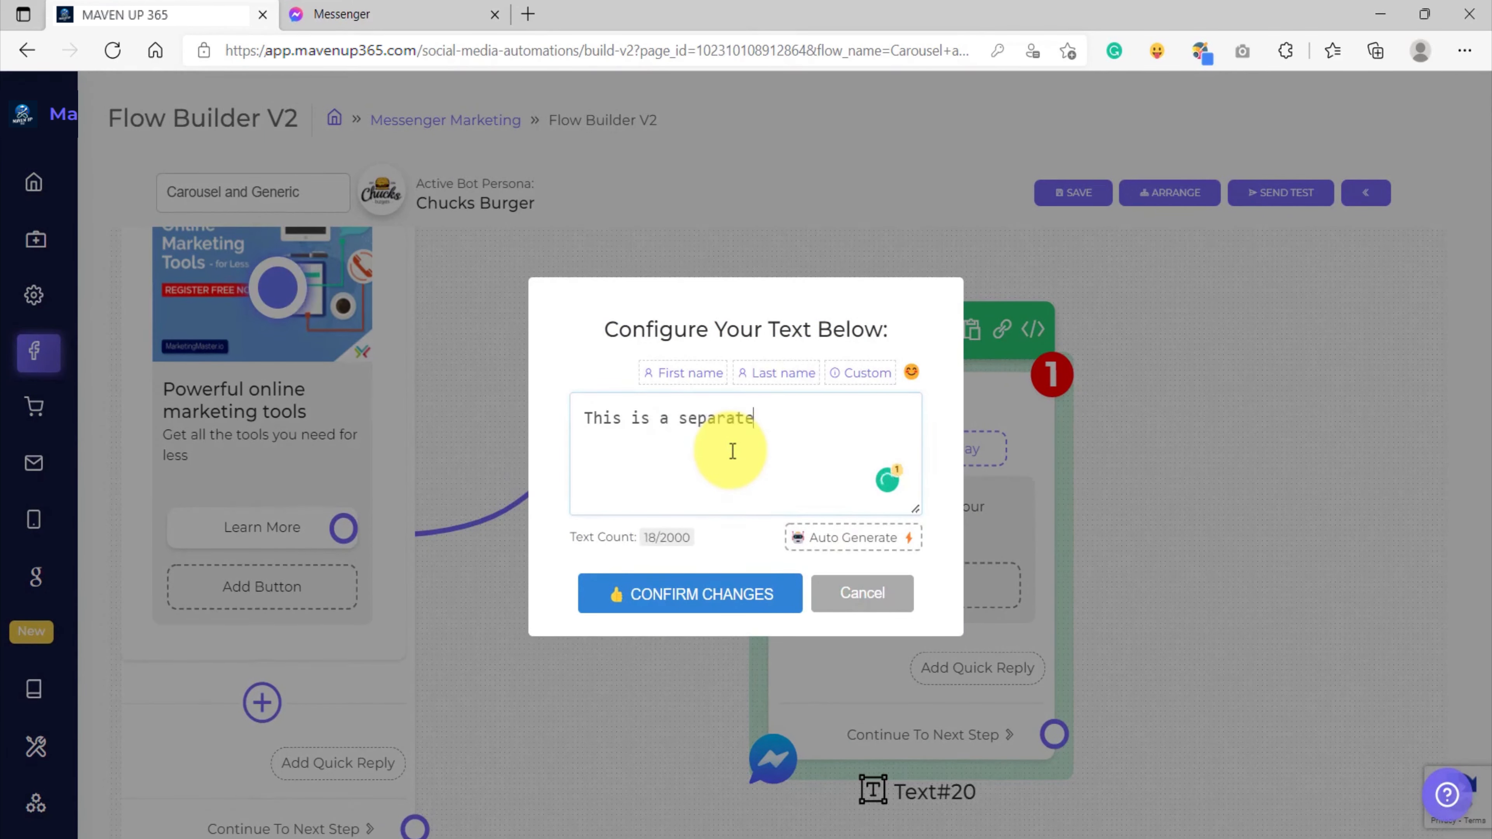
click(696, 597)
scroll(704, 588, down, 4)
drag(783, 523, 791, 552)
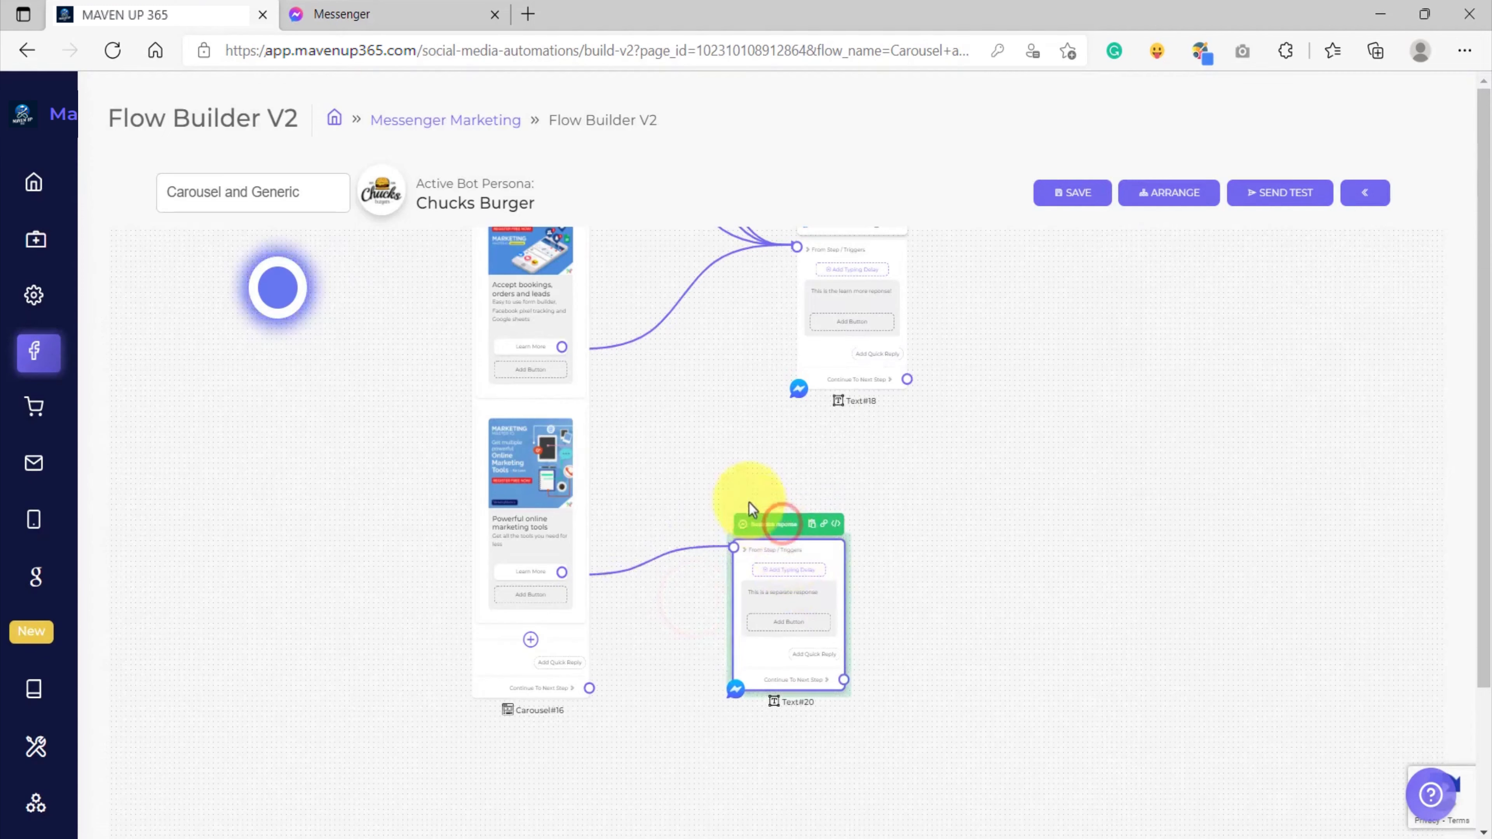
Review the button connections of all carousel items to the shared Learn More block and the separate response block.
scroll(559, 586, up, 5)
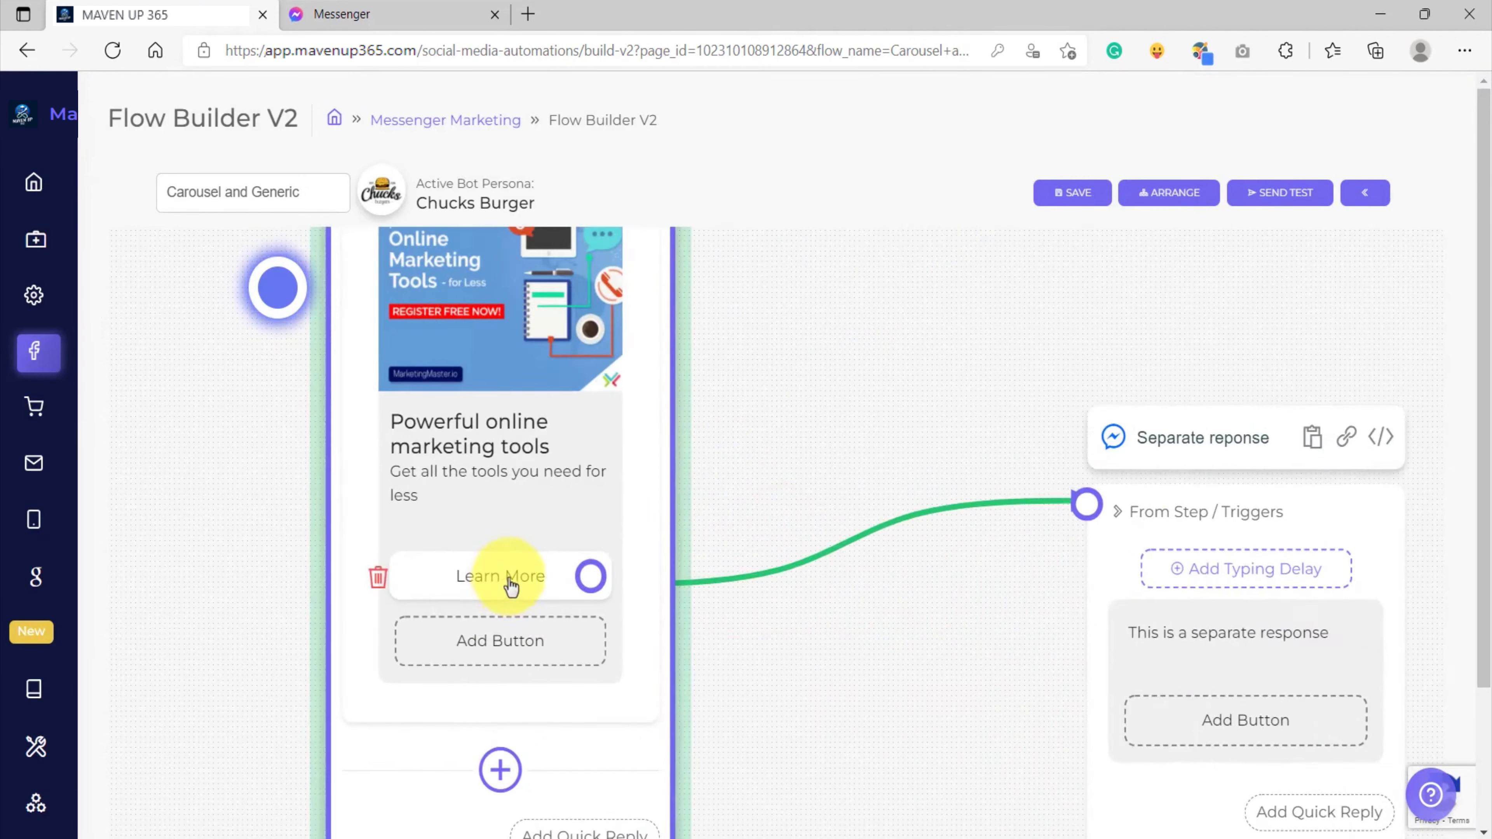
scroll(502, 579, down, 3)
drag(939, 550, 843, 634)
scroll(960, 576, down, 5)
drag(980, 624, 933, 541)
drag(836, 523, 843, 547)
scroll(819, 418, down, 5)
drag(809, 387, 757, 605)
scroll(808, 539, up, 10)
drag(813, 520, 769, 409)
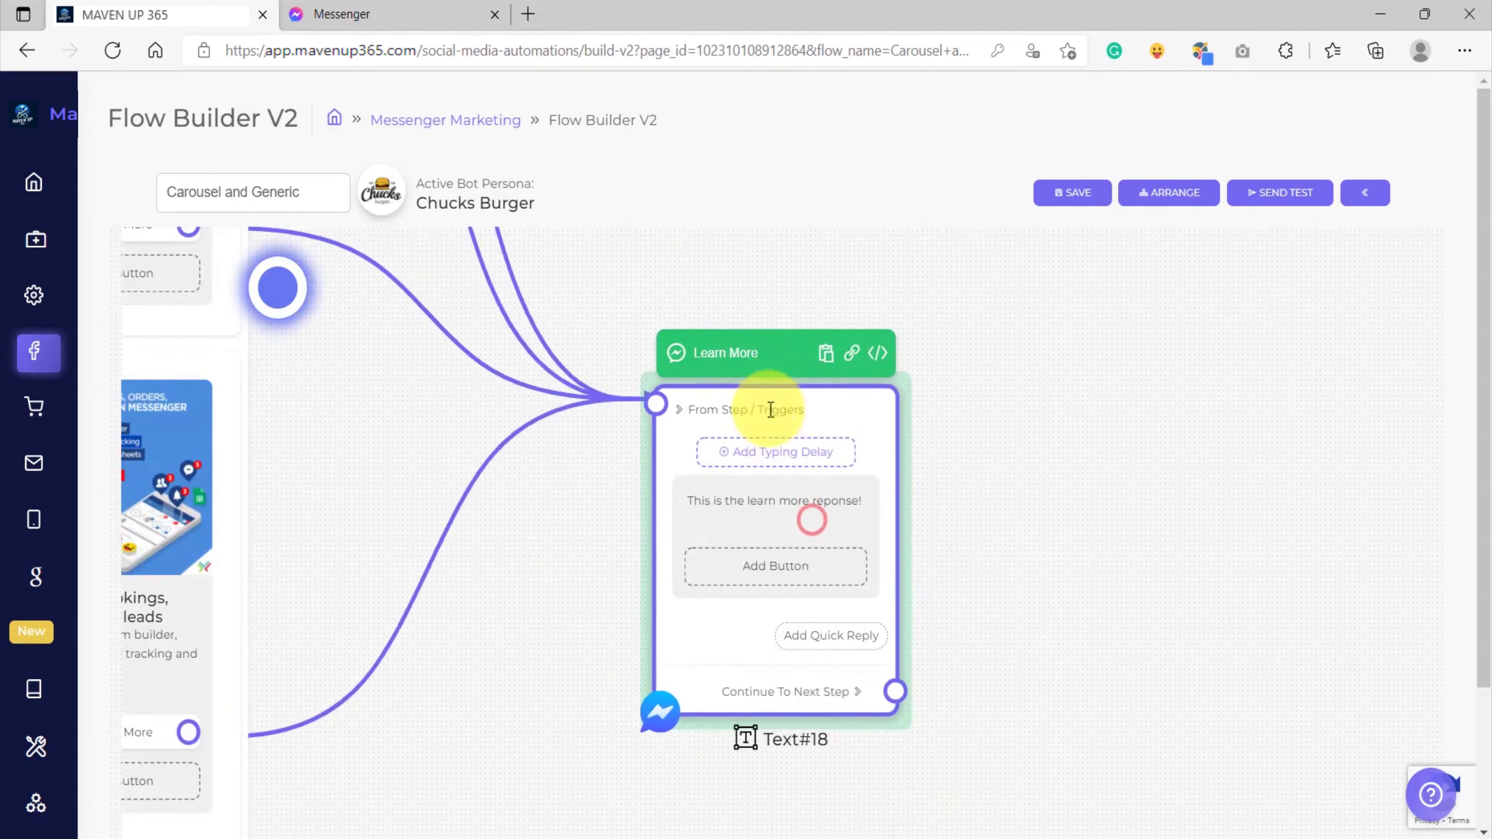
scroll(601, 568, down, 6)
drag(539, 650, 719, 464)
drag(695, 311, 670, 623)
drag(792, 360, 813, 564)
drag(762, 371, 789, 437)
scroll(636, 473, up, 8)
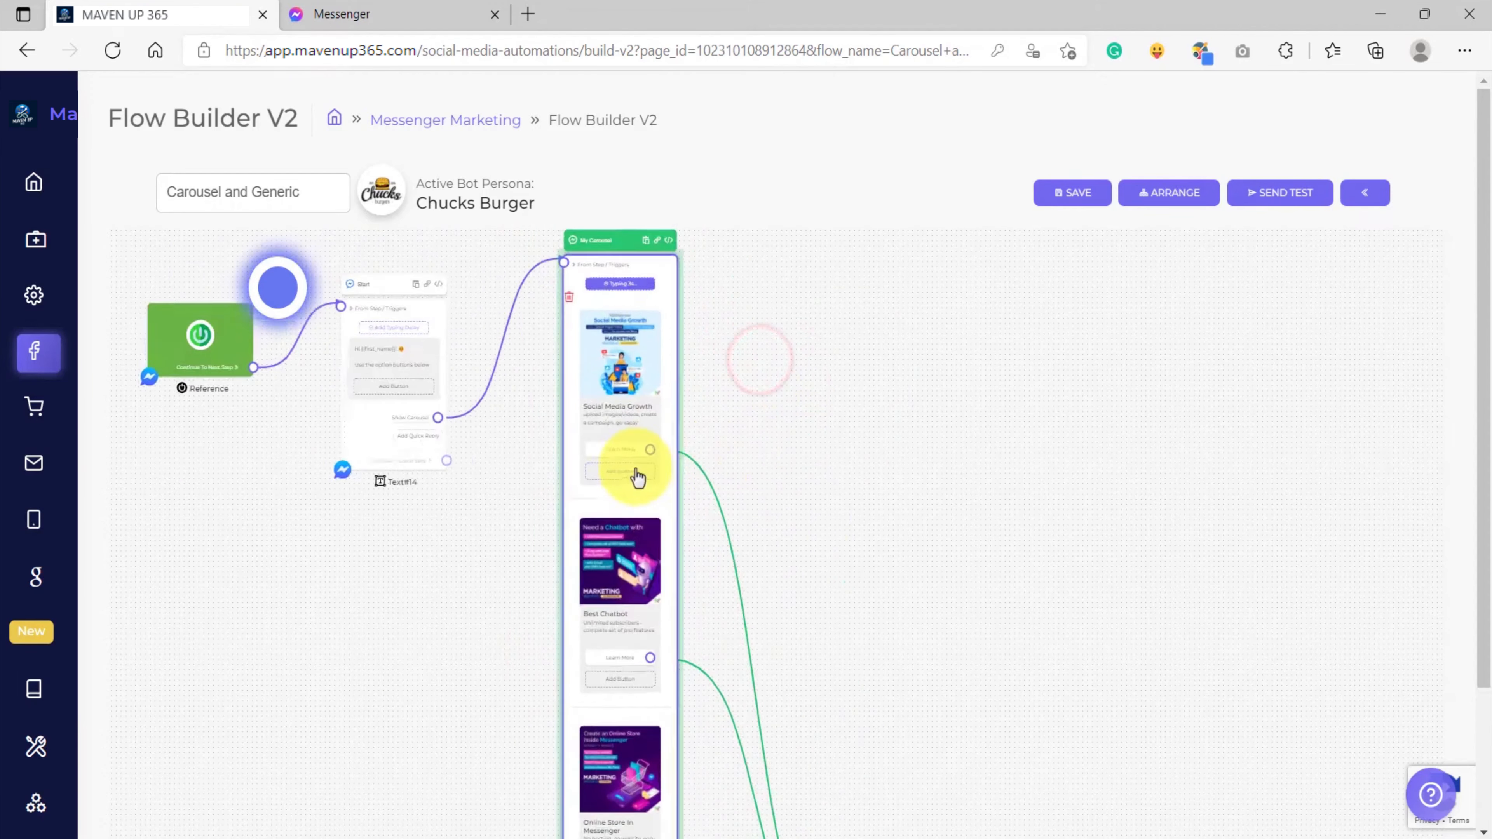
Add a second button to the "Social Media Growth" item with the text "Button 2" and type Next Step.
click(980, 385)
drag(994, 425, 1000, 426)
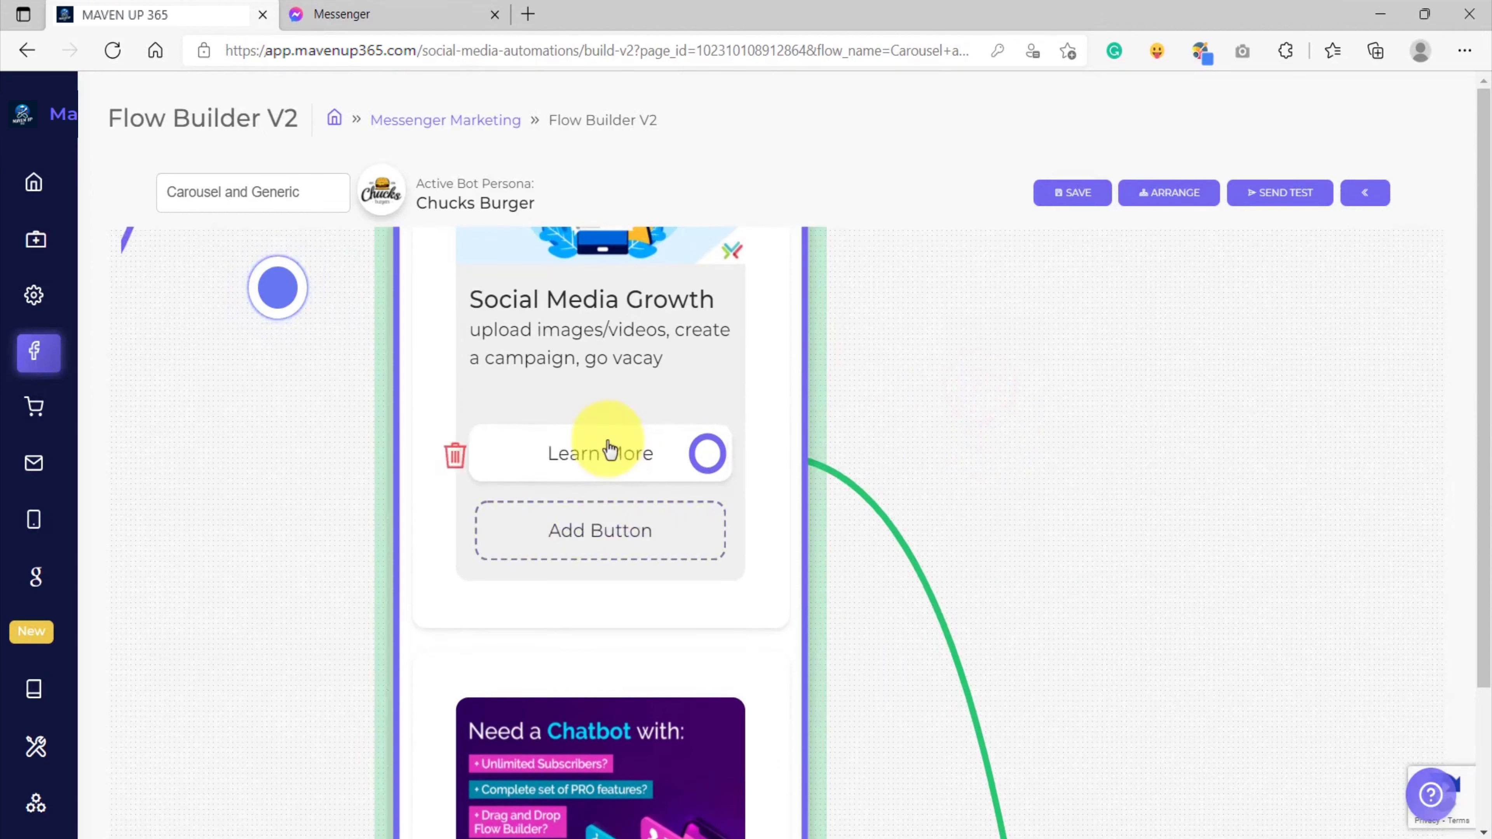
click(592, 542)
click(647, 403)
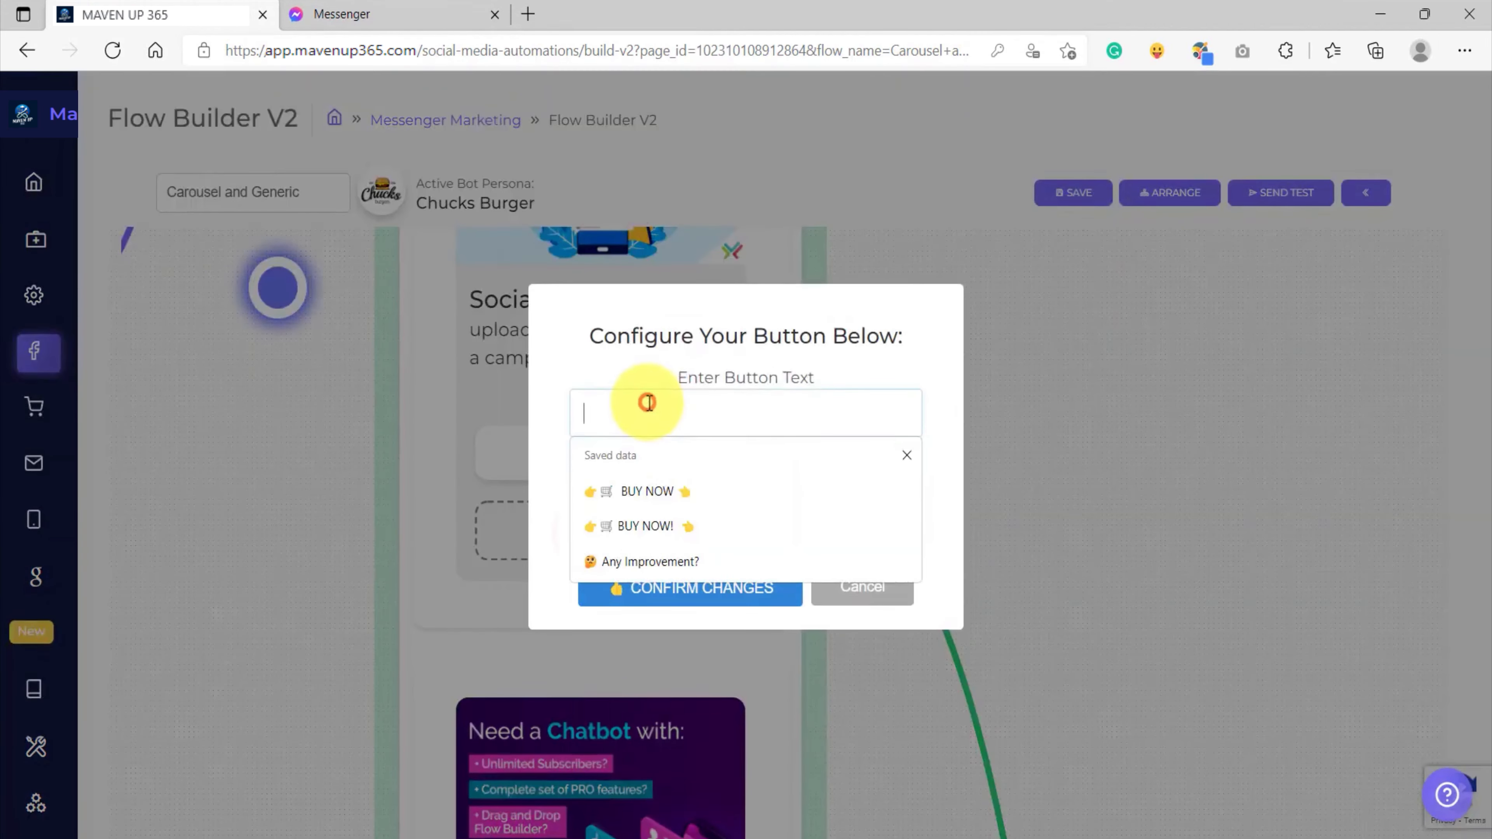
text(Button 2)
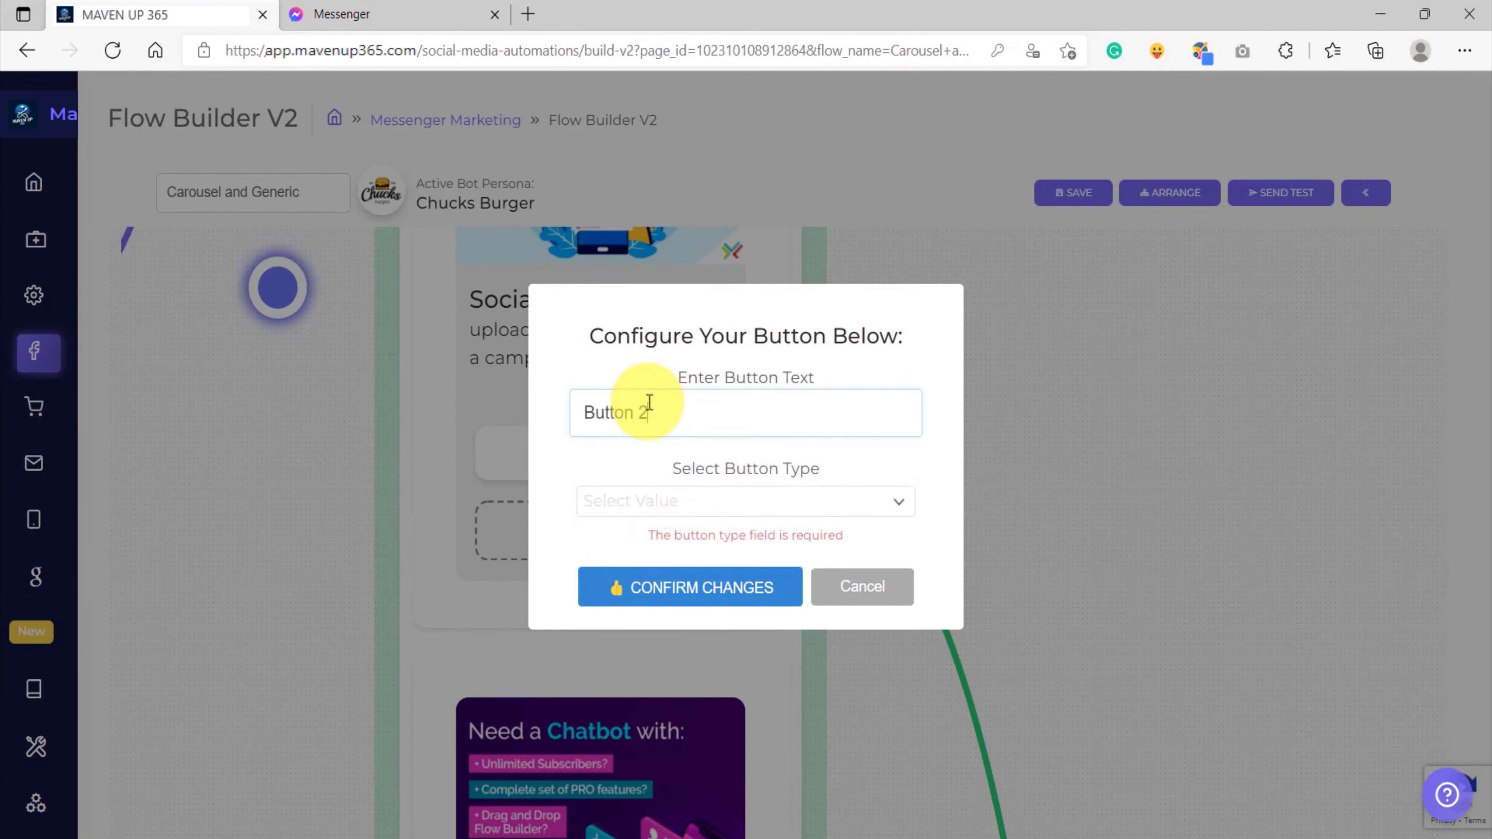
click(652, 588)
click(670, 479)
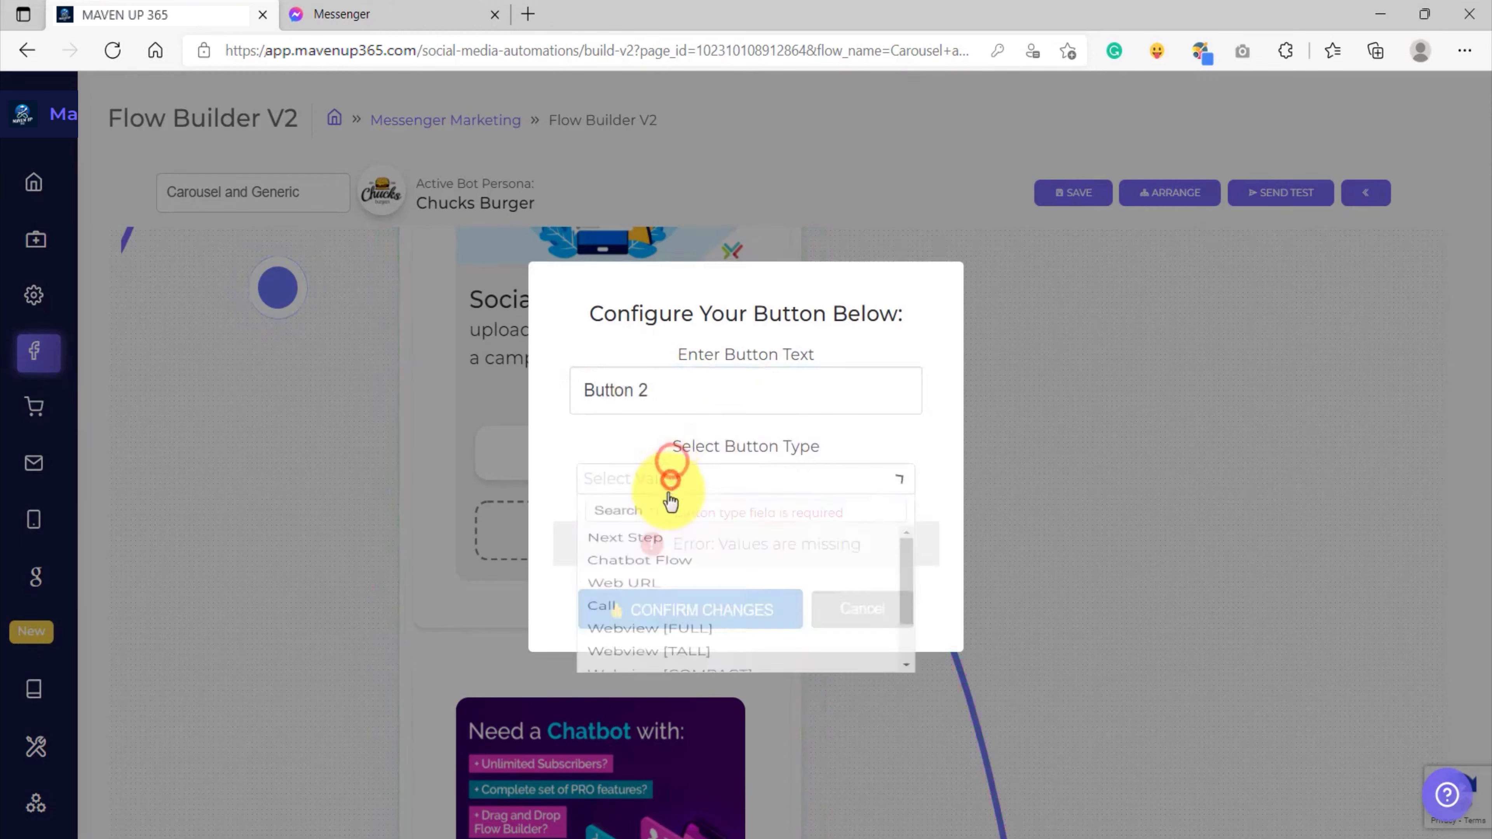
click(621, 553)
click(637, 600)
Add a third button to the "Social Media Growth" item with the text "Button 3" and type Next Step.
click(607, 599)
click(663, 397)
text(But)
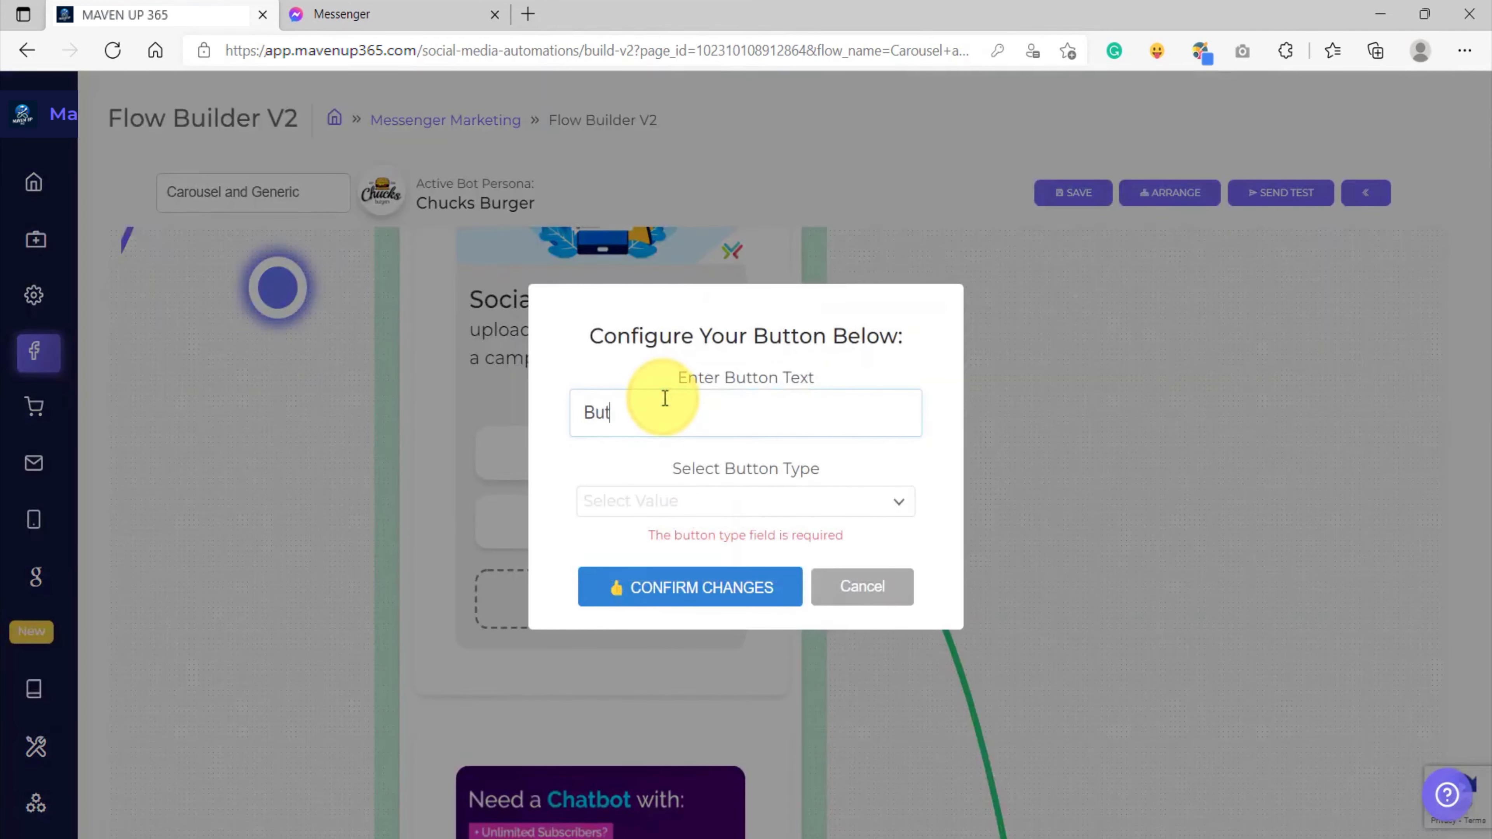
click(656, 500)
click(653, 576)
click(653, 583)
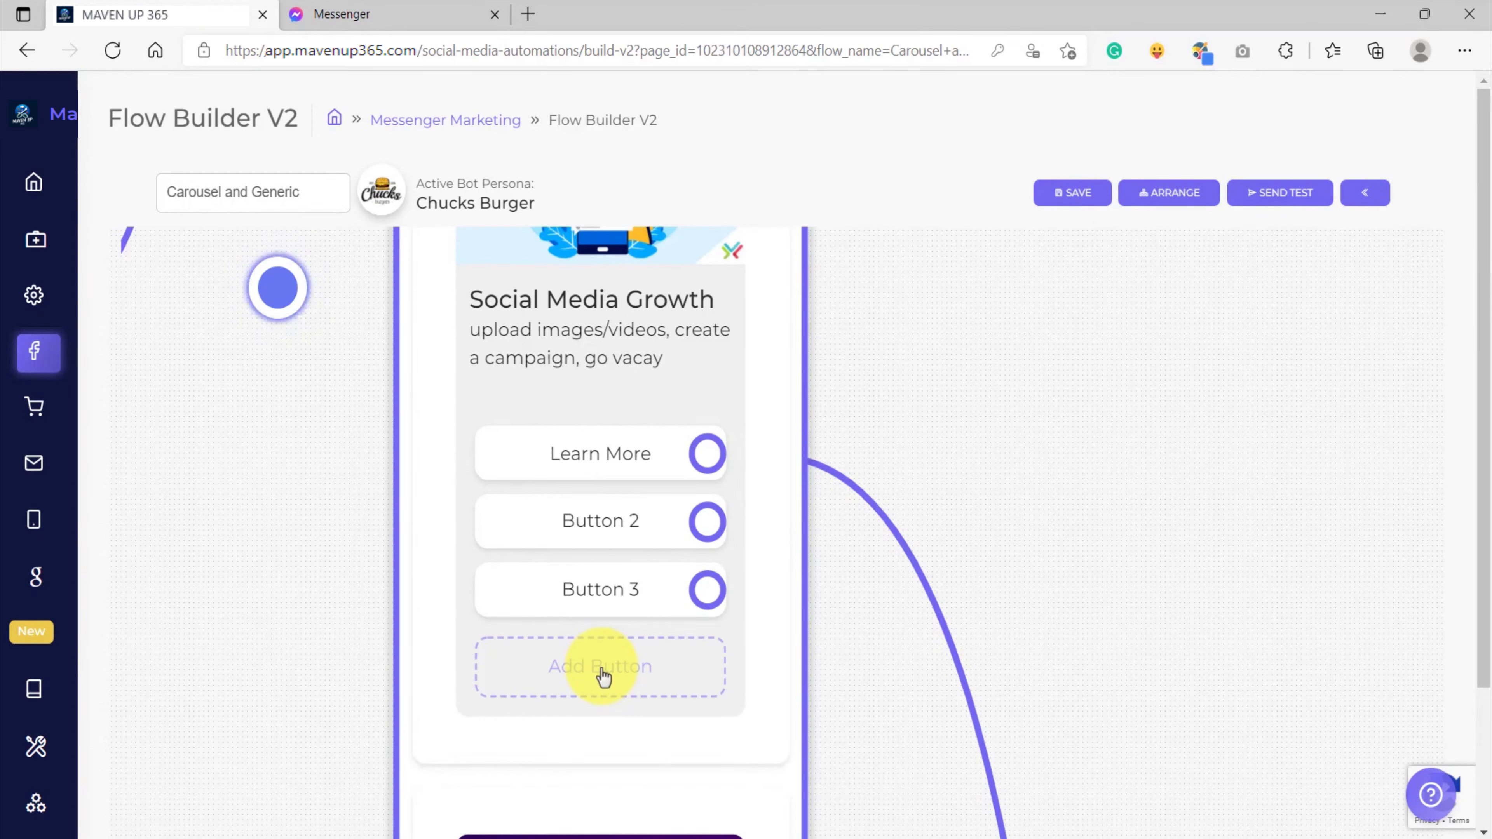
Delete Button 3 and Button 2 from the "Social Media Growth" item.
click(565, 526)
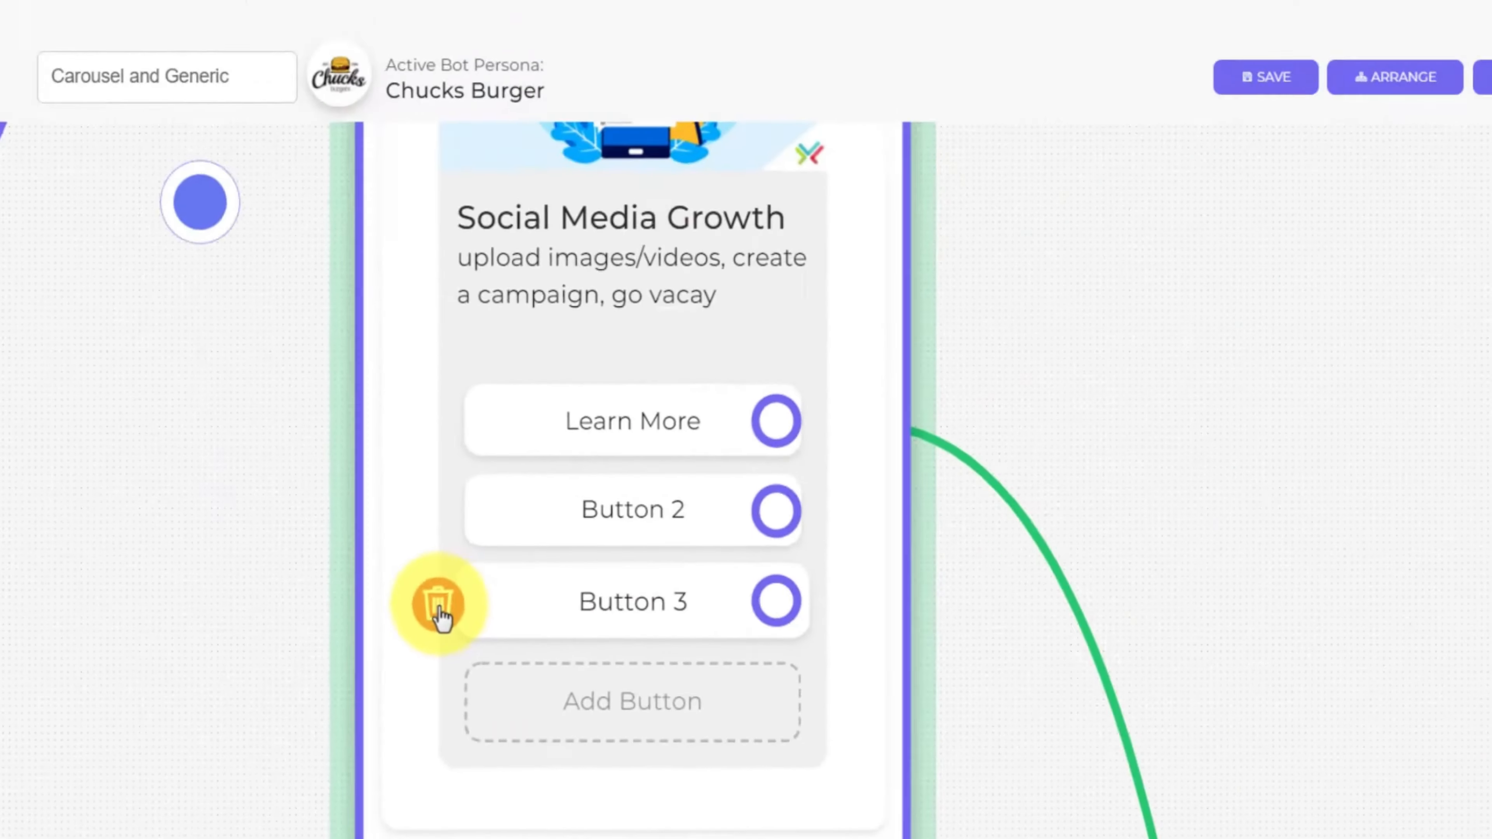
click(797, 436)
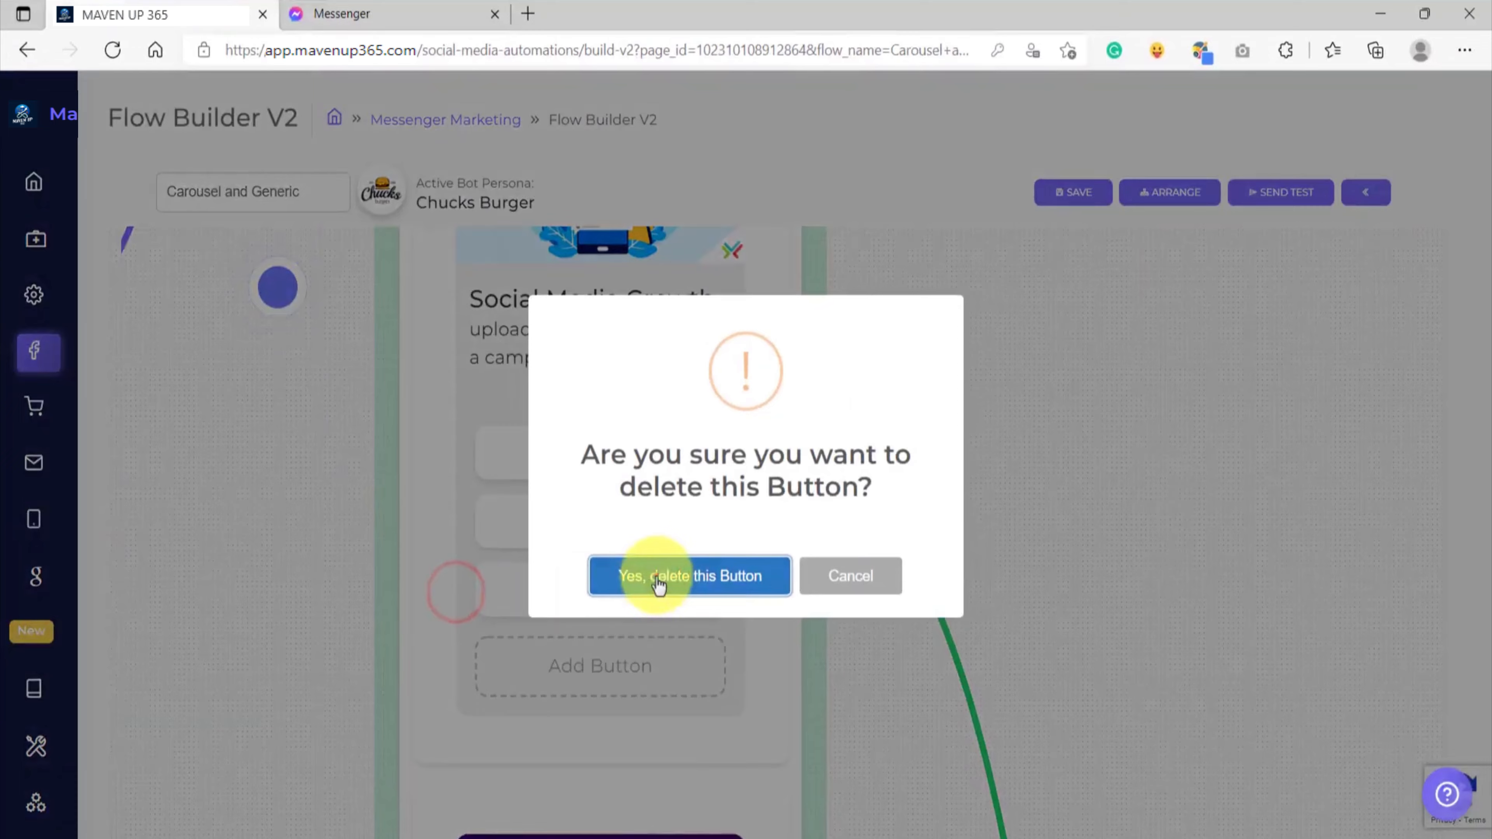
click(658, 584)
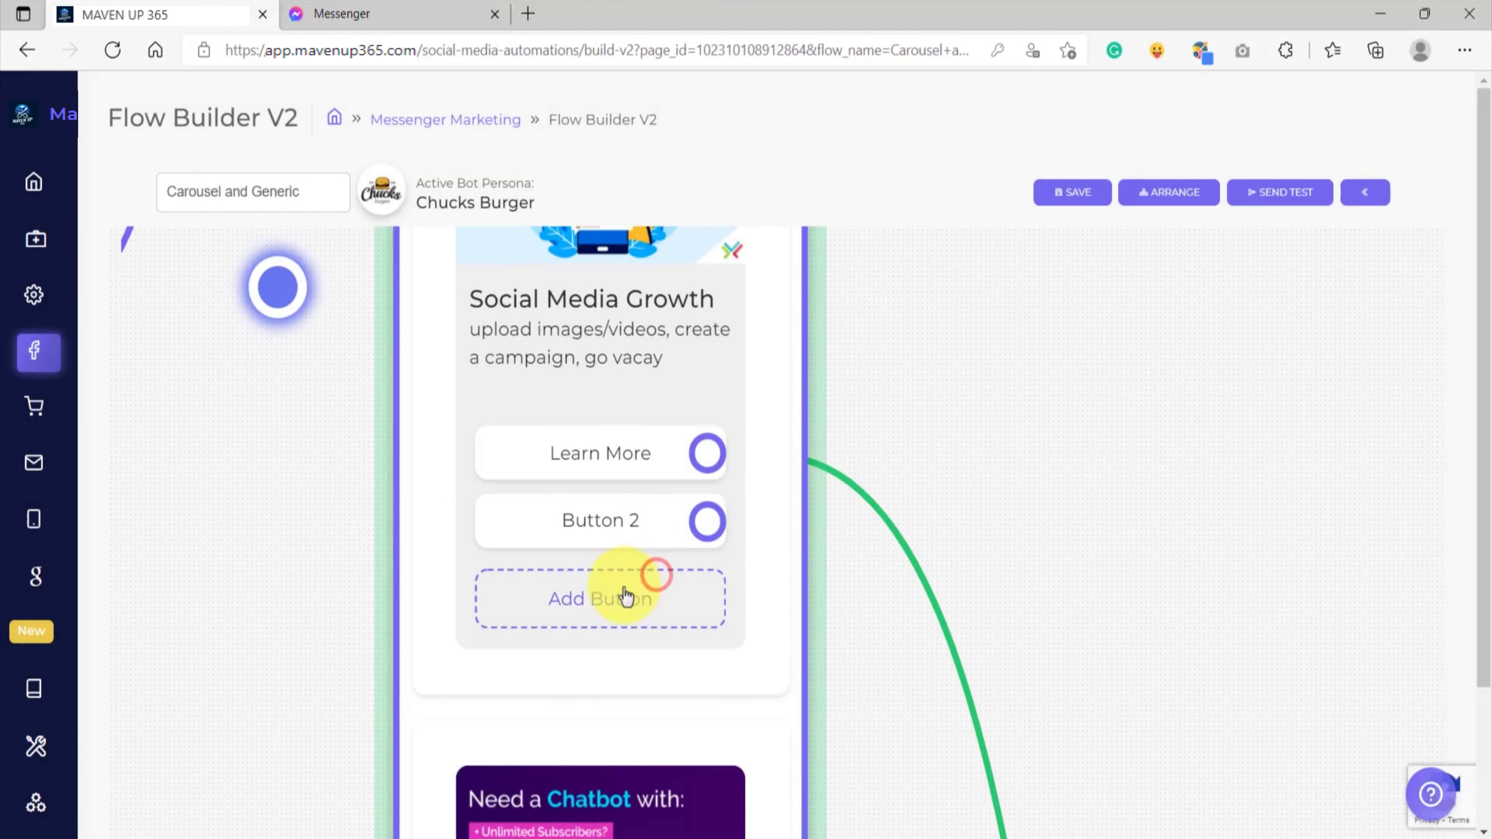
click(454, 522)
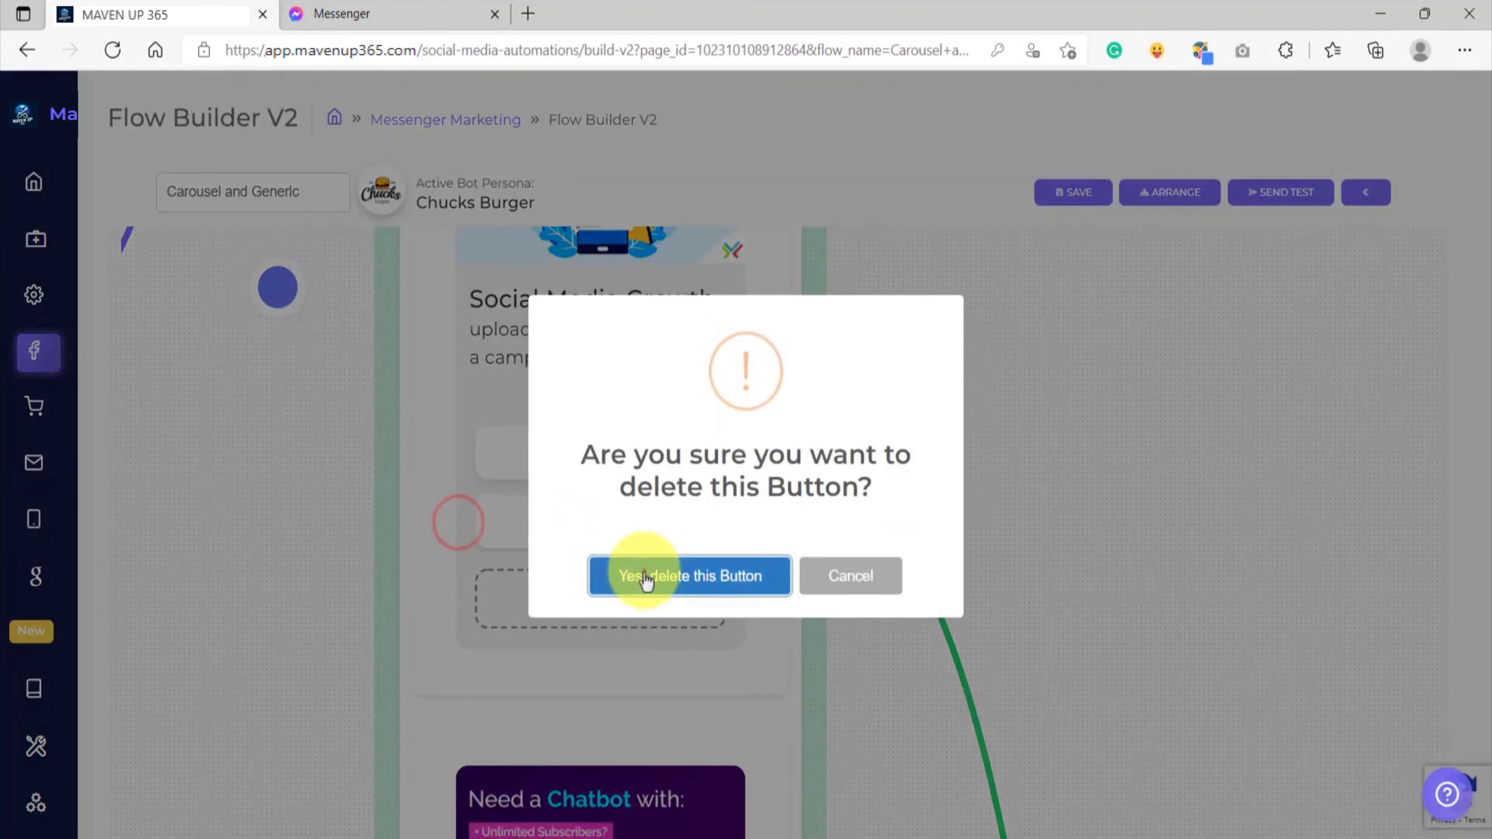
click(643, 575)
Examine the flow from the carousel items' Learn More connections down to the "Separate reponse" block.
scroll(626, 543, down, 10)
drag(817, 664, 743, 379)
drag(762, 599, 757, 447)
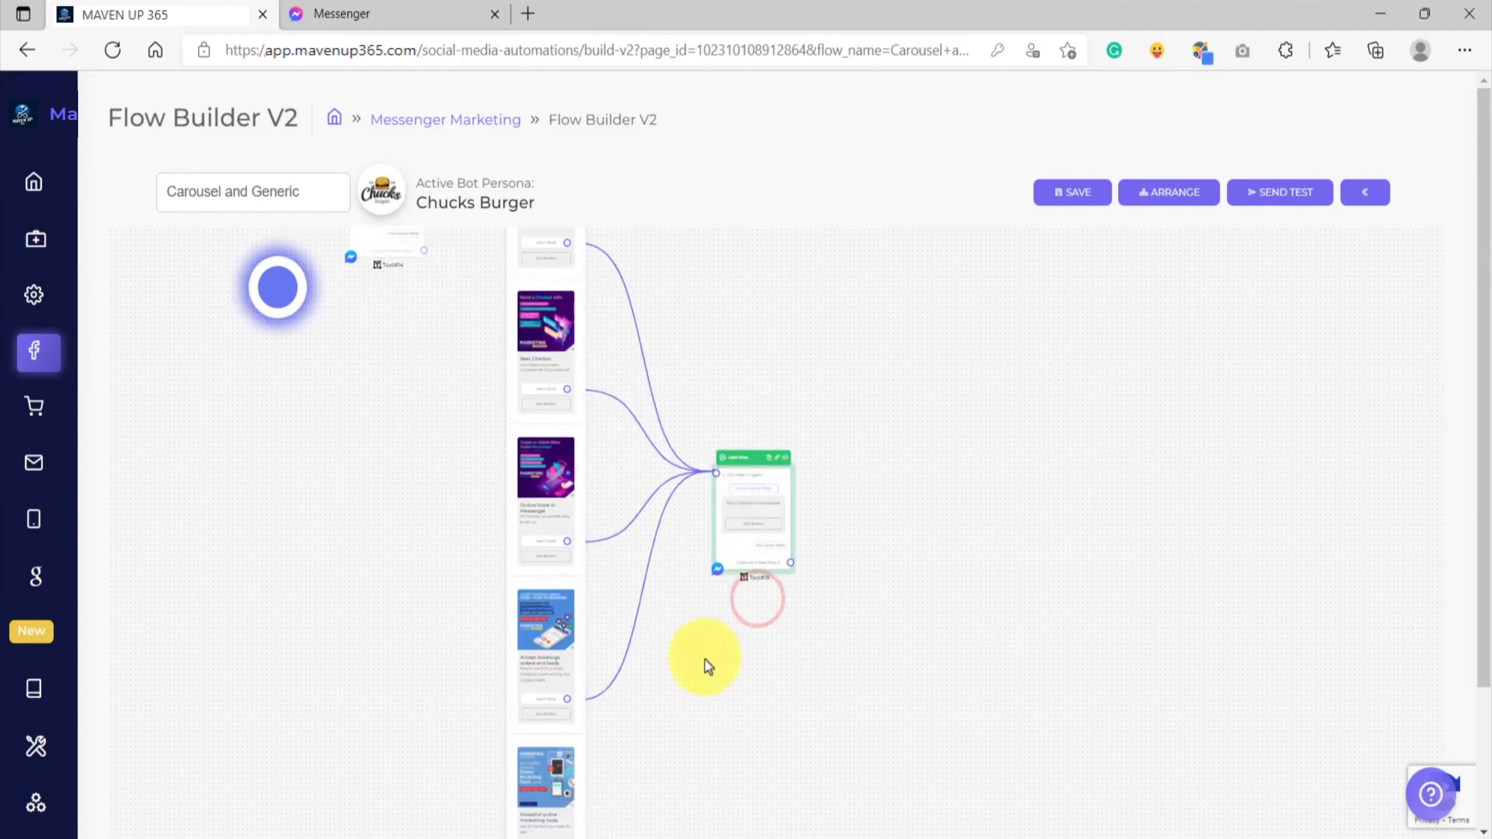
drag(672, 717, 716, 550)
scroll(633, 679, up, 5)
drag(729, 665, 742, 453)
scroll(628, 468, up, 7)
scroll(740, 467, down, 6)
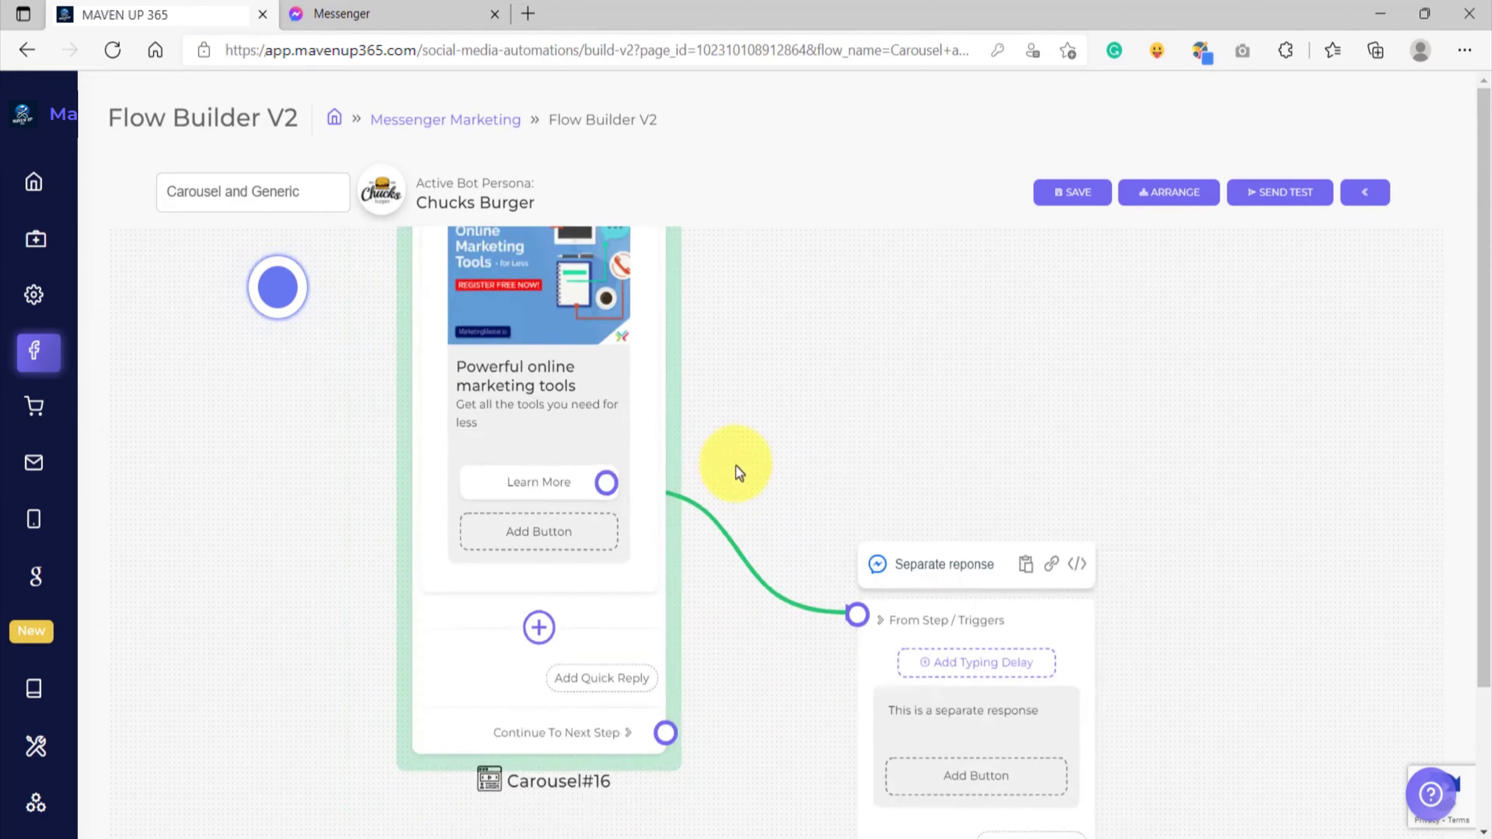
scroll(745, 461, down, 10)
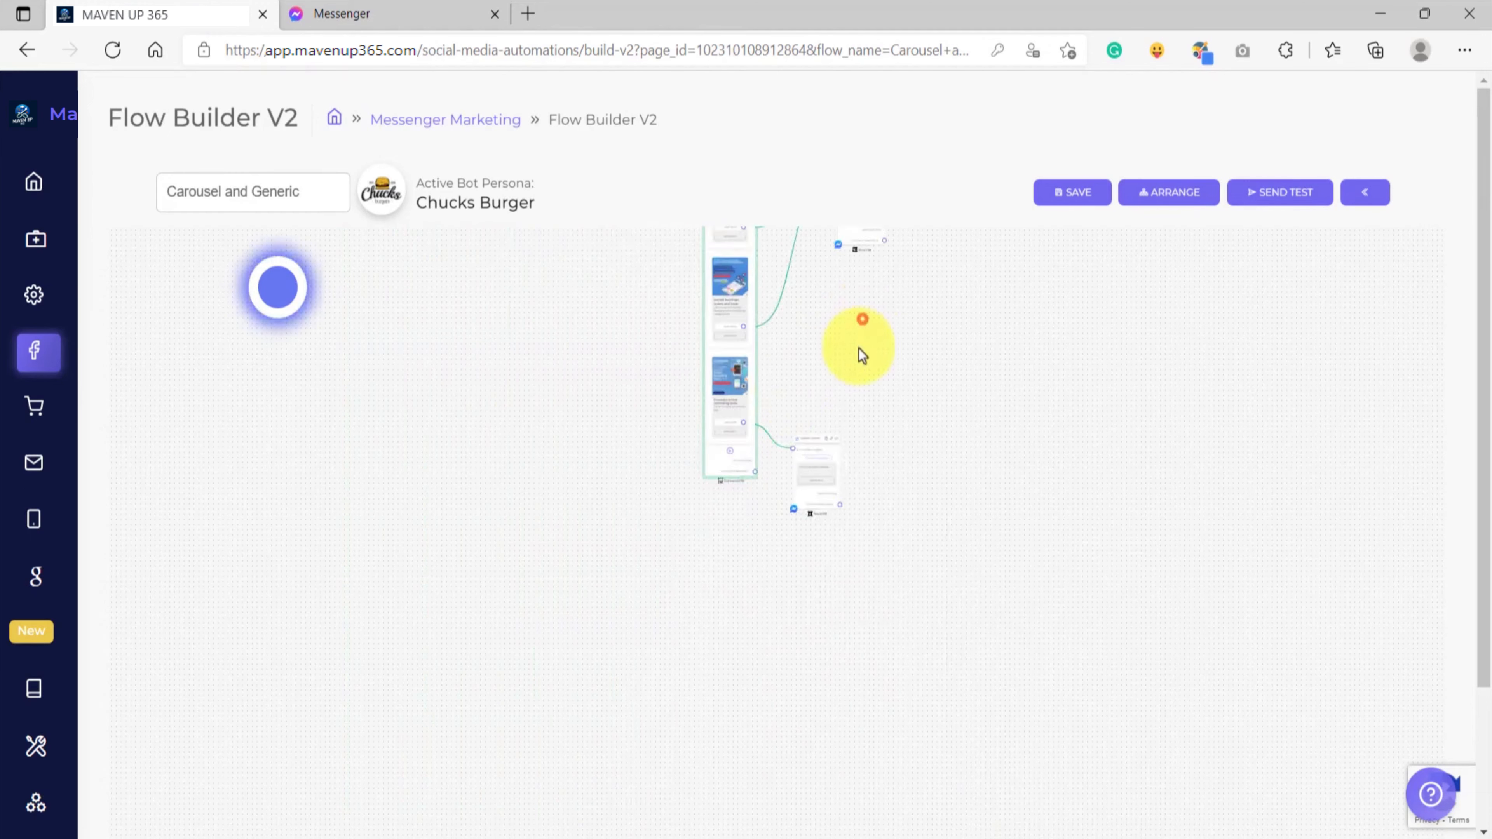
Save the Carousel and Generic flow and send a test of it to Messenger.
click(1067, 197)
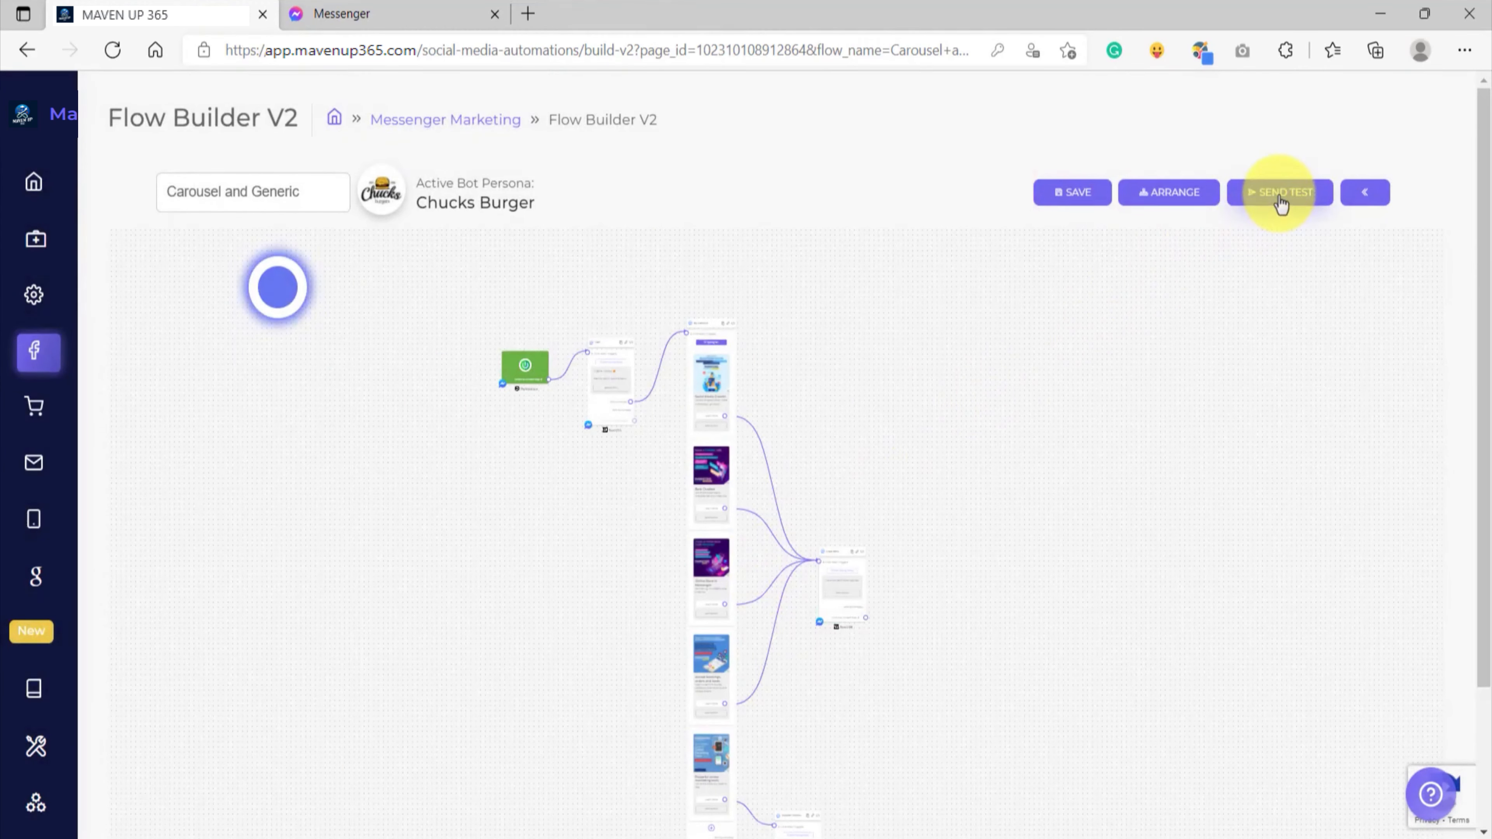
click(1279, 197)
click(774, 537)
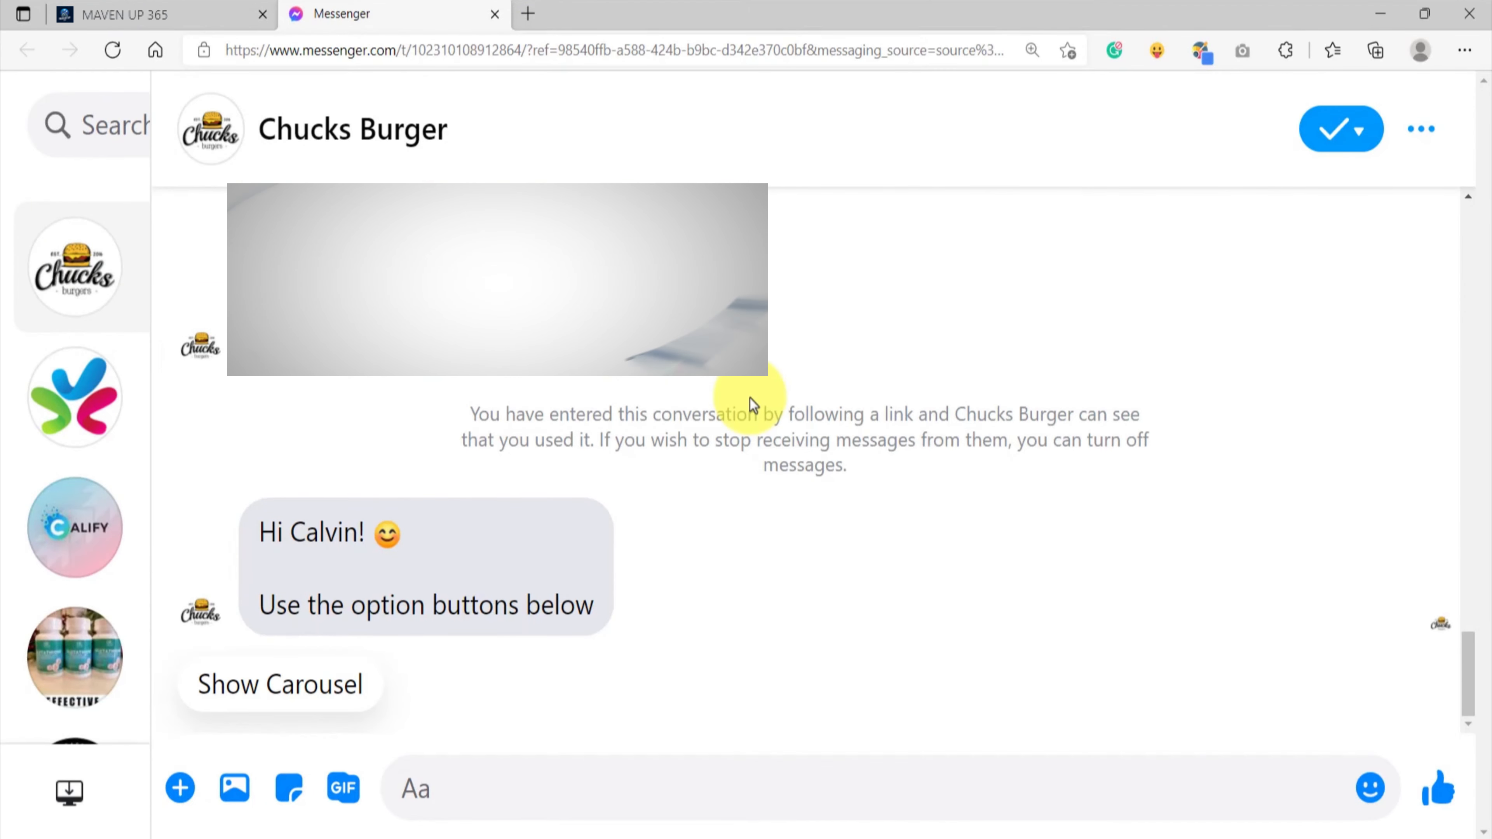
Choose Show Carousel in the Messenger chat and examine the "Social Media Growth" item's image, title, description and button.
click(312, 694)
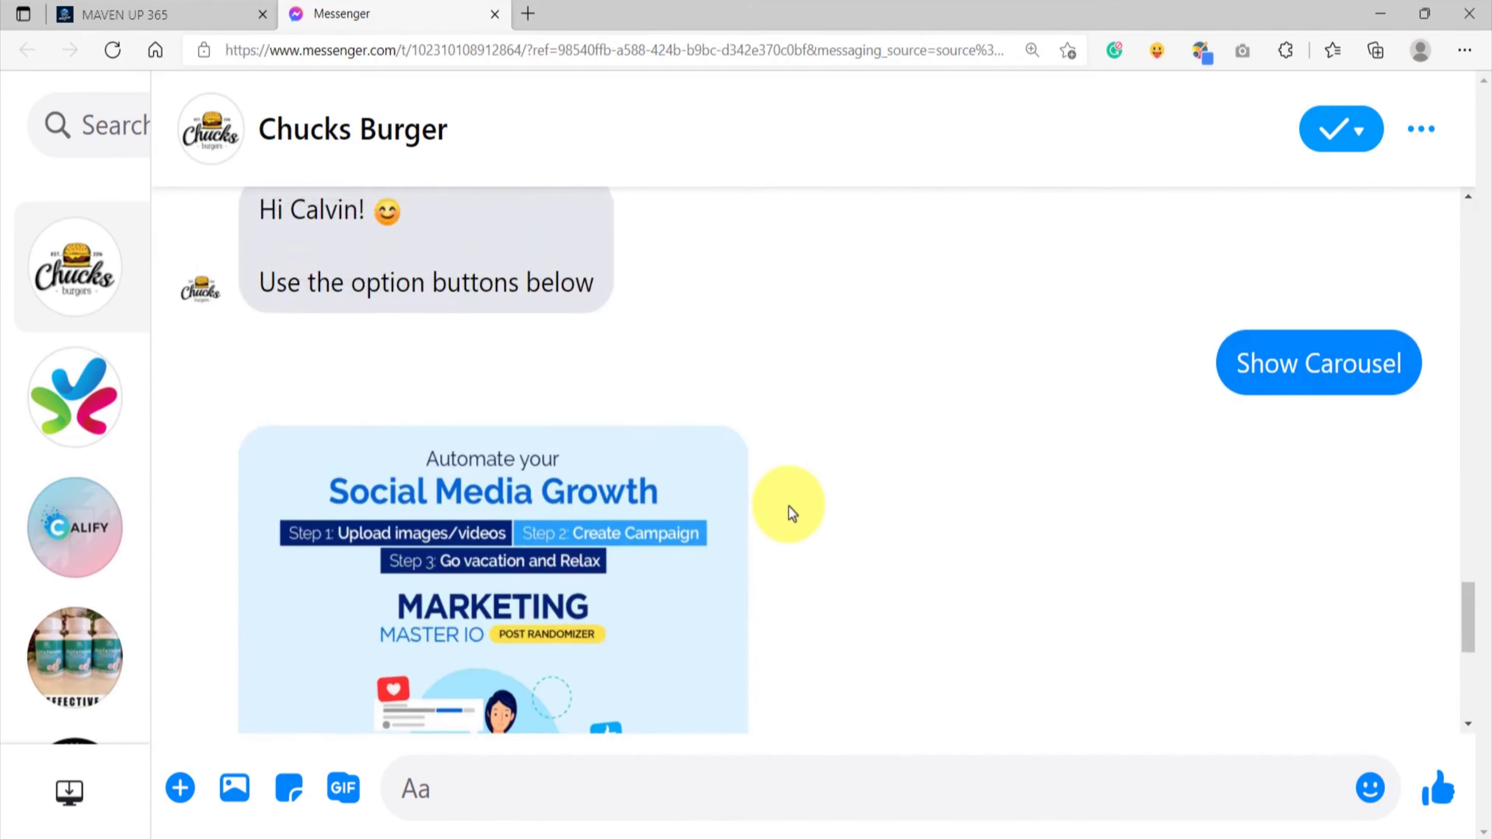
scroll(789, 507, down, 3)
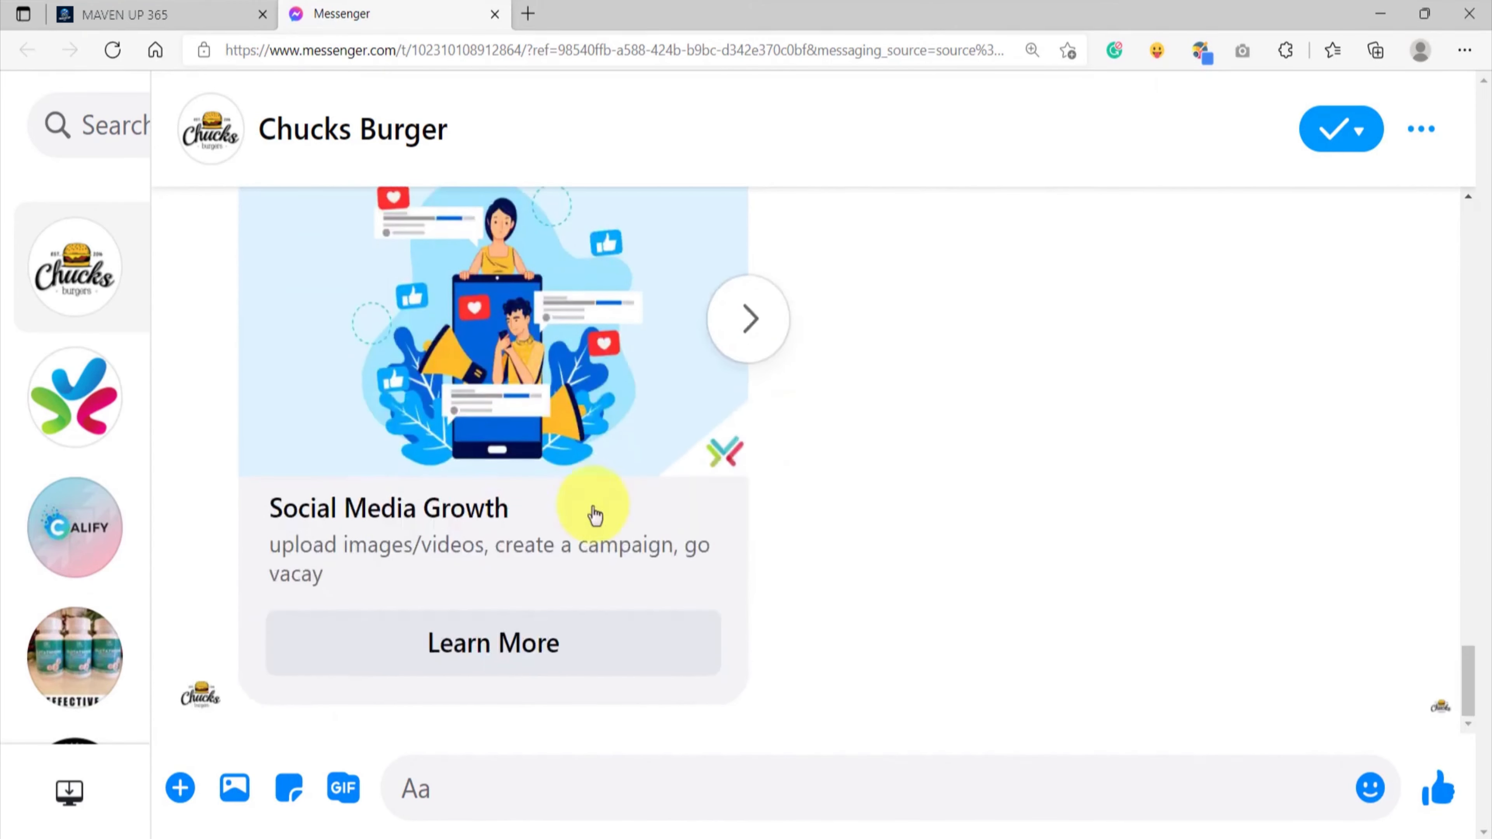
scroll(389, 507, up, 1)
scroll(450, 508, up, 1)
scroll(493, 514, down, 2)
scroll(523, 505, up, 1)
scroll(510, 459, down, 1)
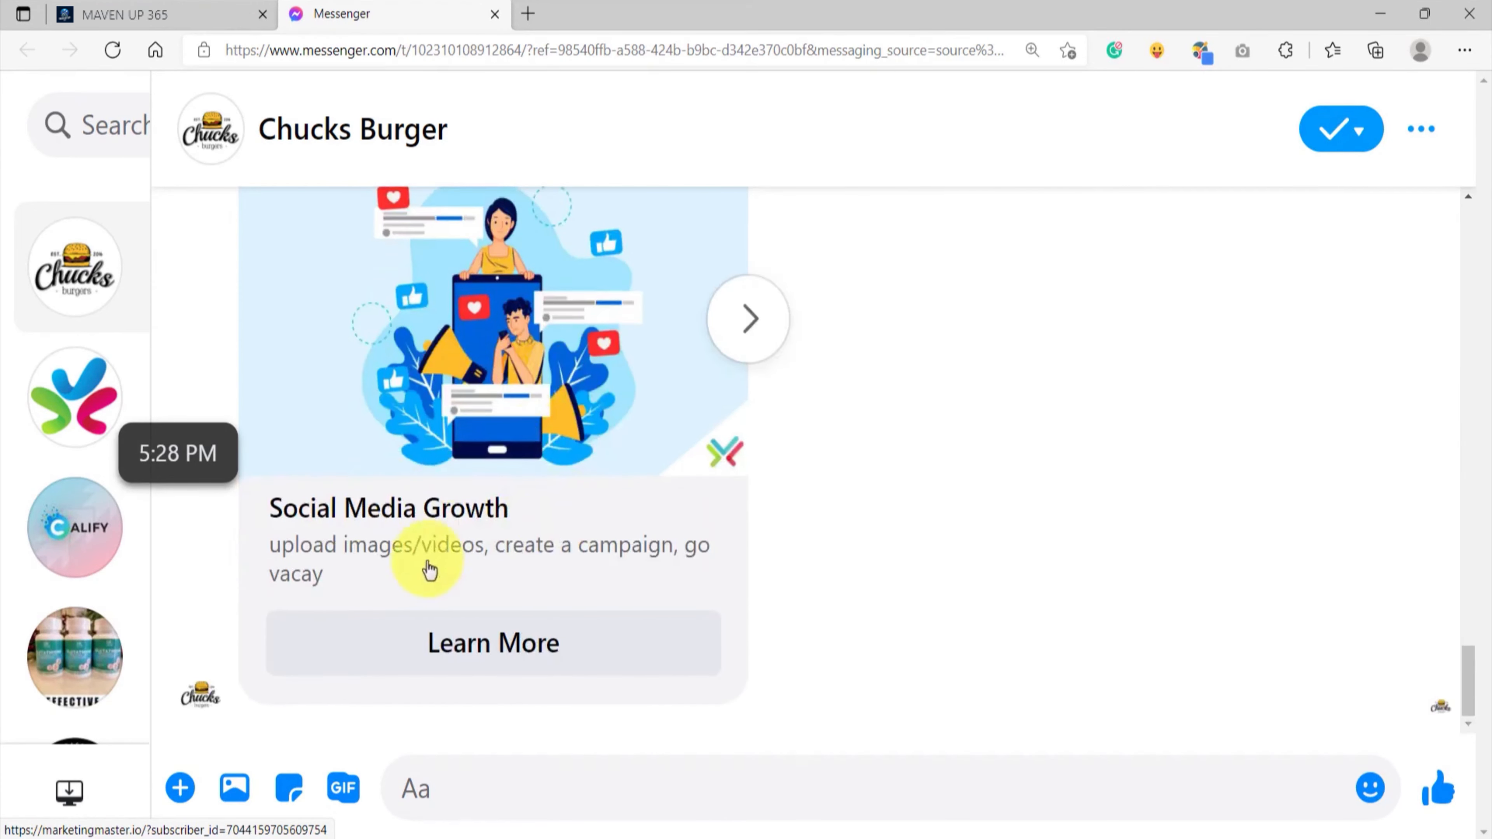
scroll(706, 527, up, 3)
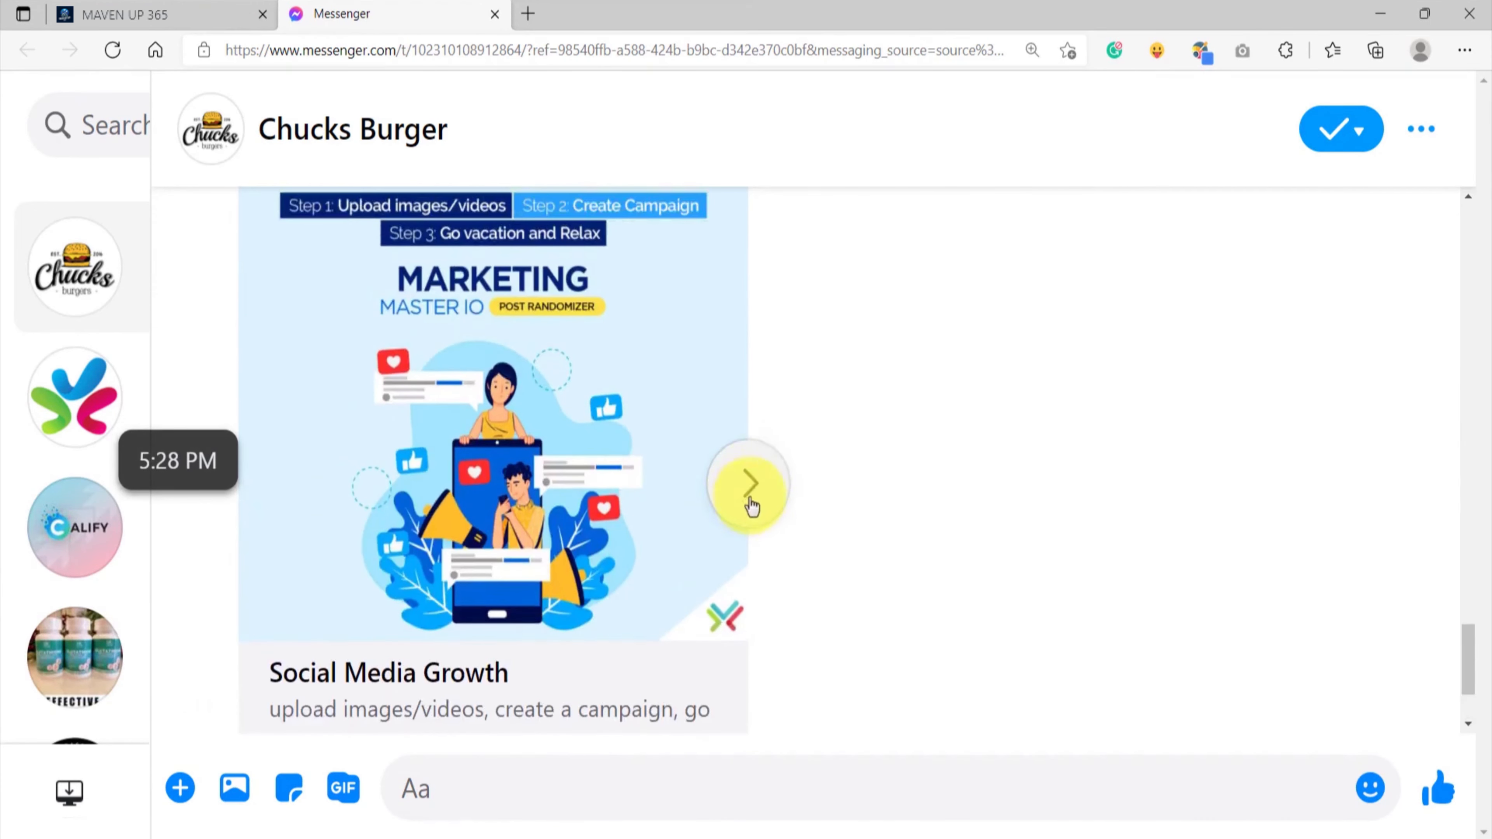
Browse the carousel in the chat from the "Social Media Growth" item to the "Powerful online marketing tools" item.
click(750, 487)
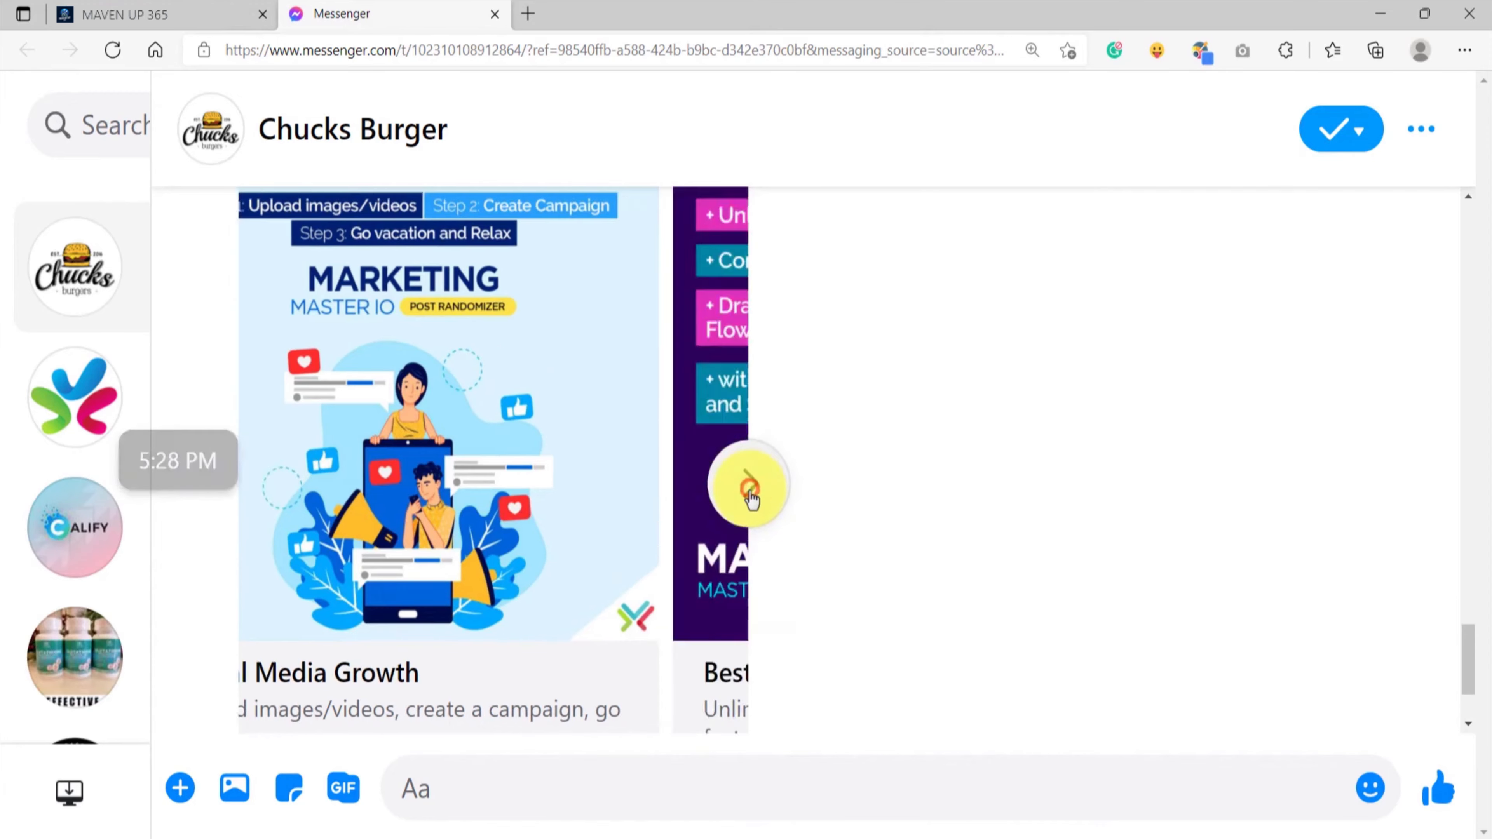
click(751, 488)
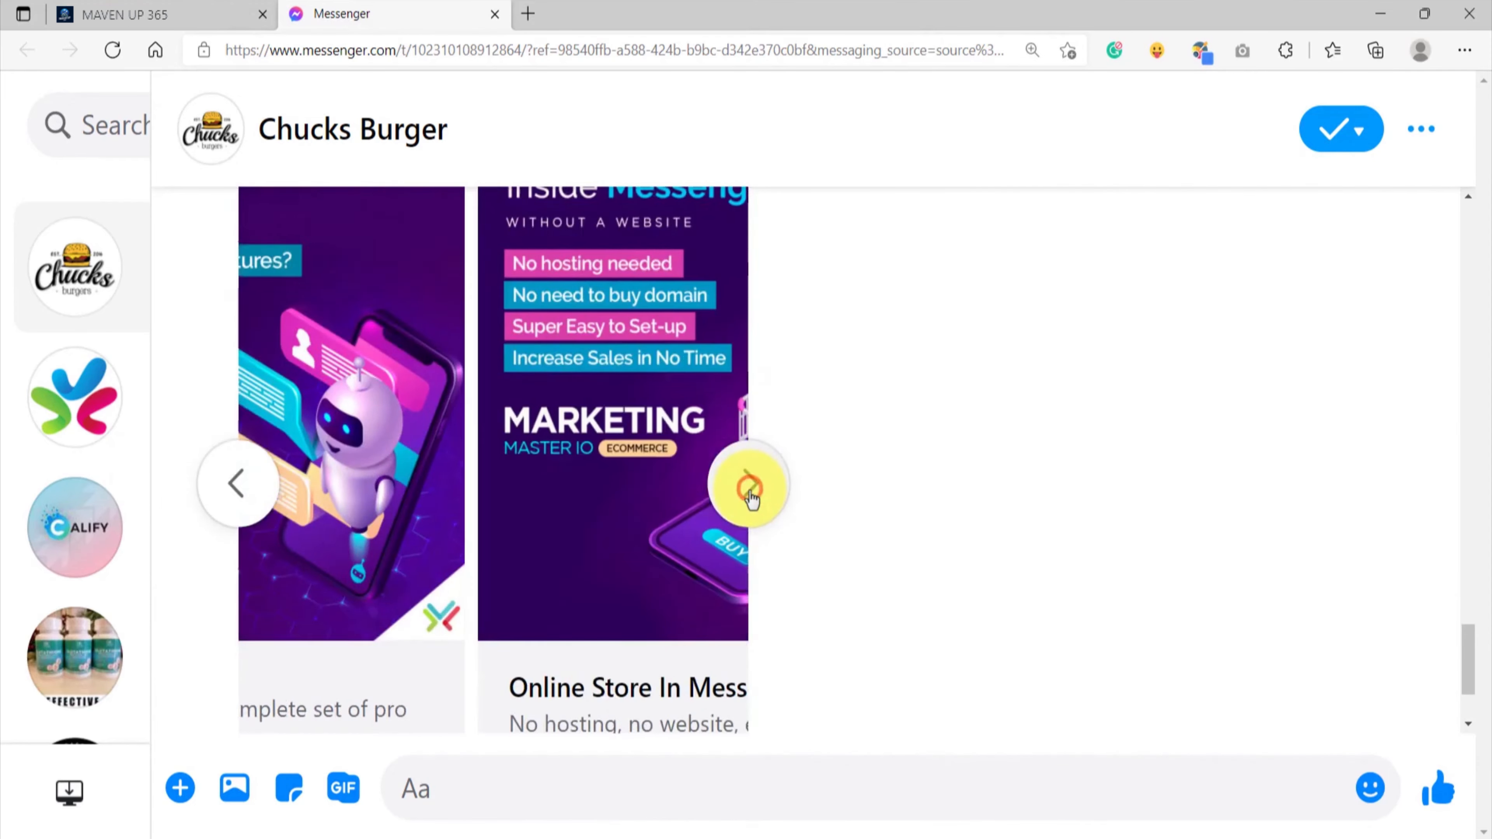
scroll(752, 498, up, 3)
click(758, 647)
scroll(746, 533, down, 2)
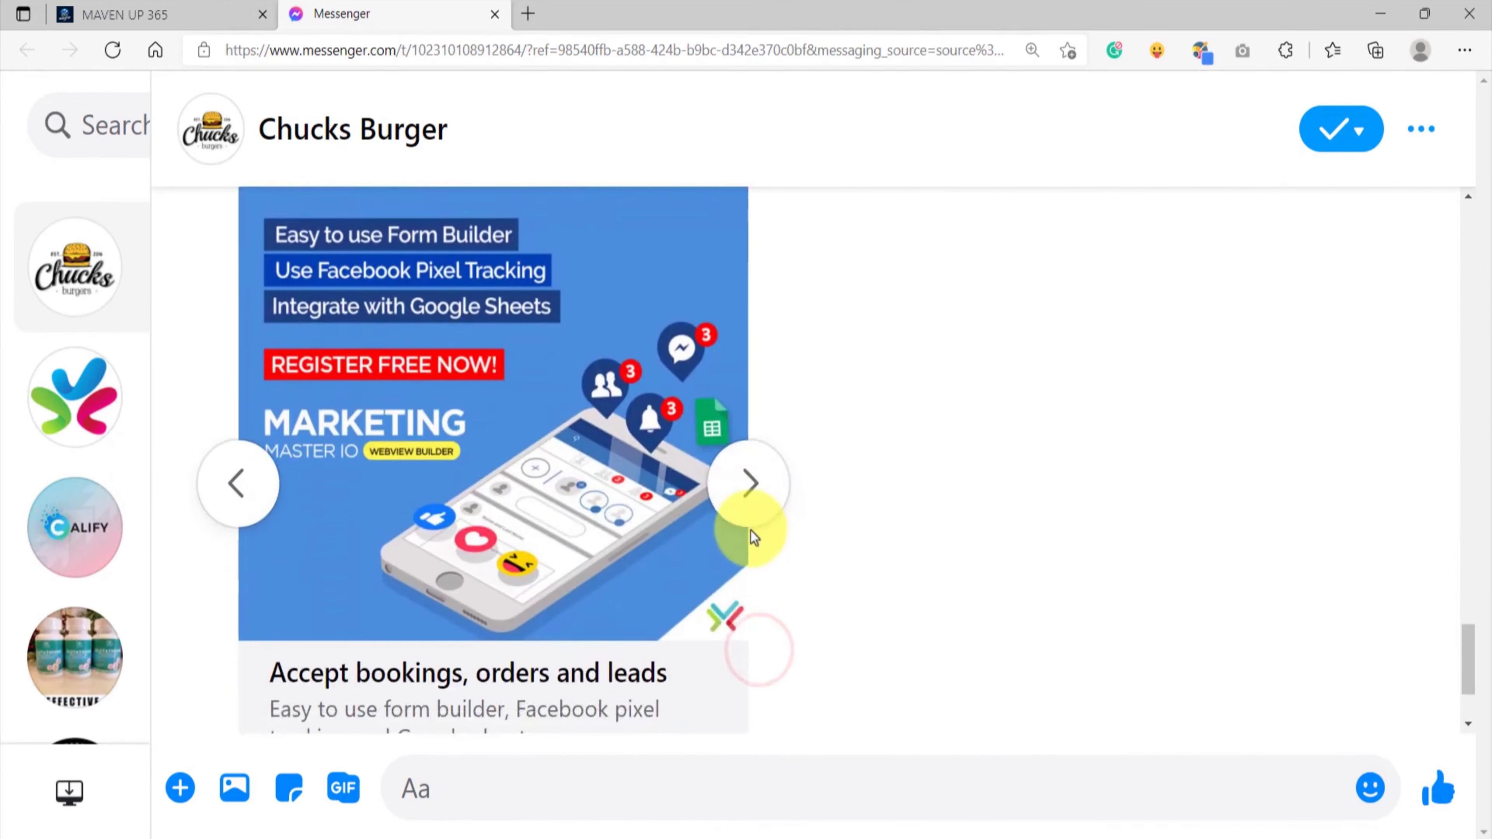
click(746, 487)
click(242, 485)
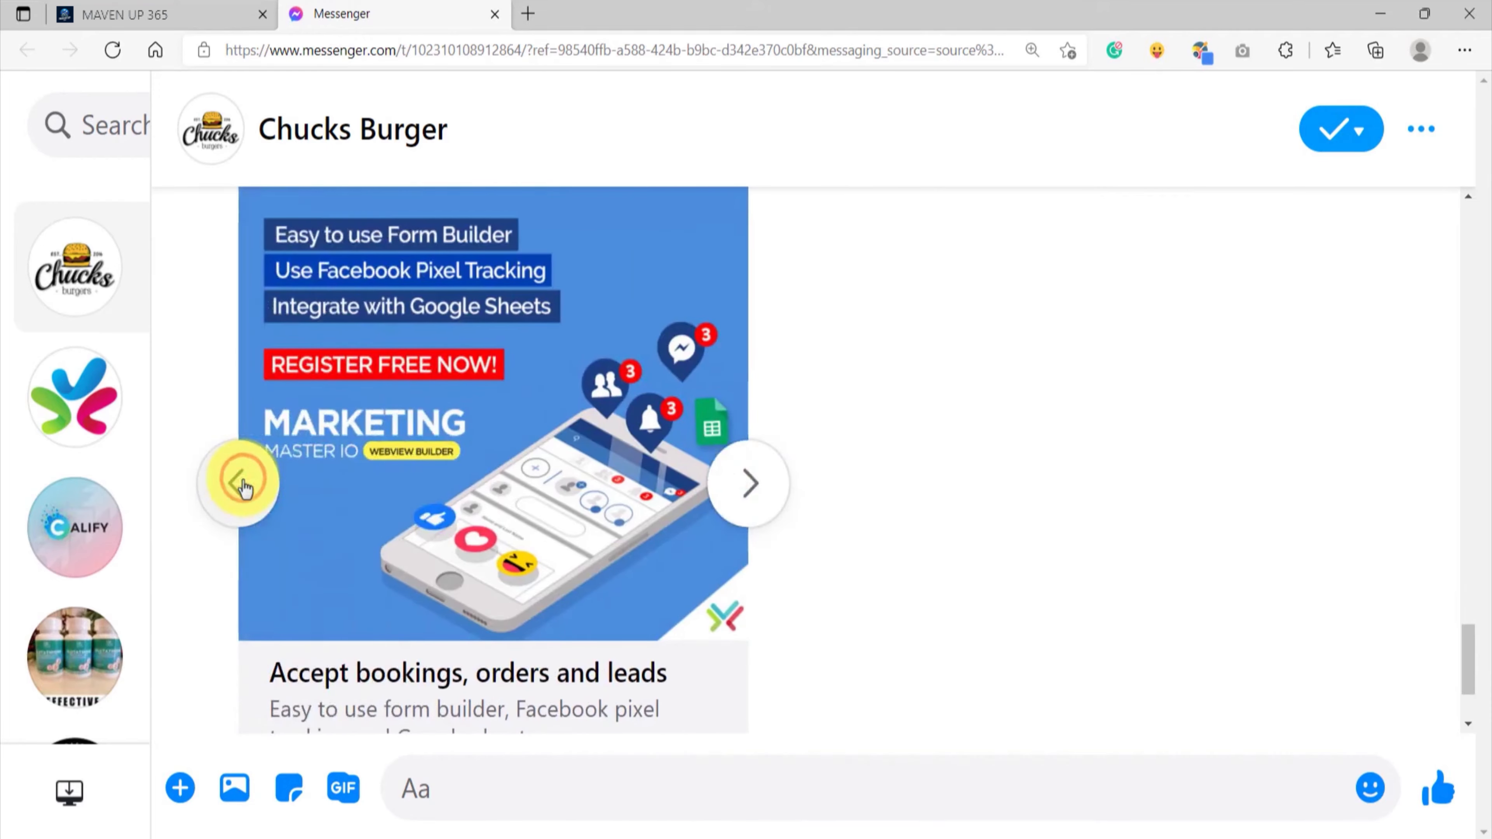
click(242, 485)
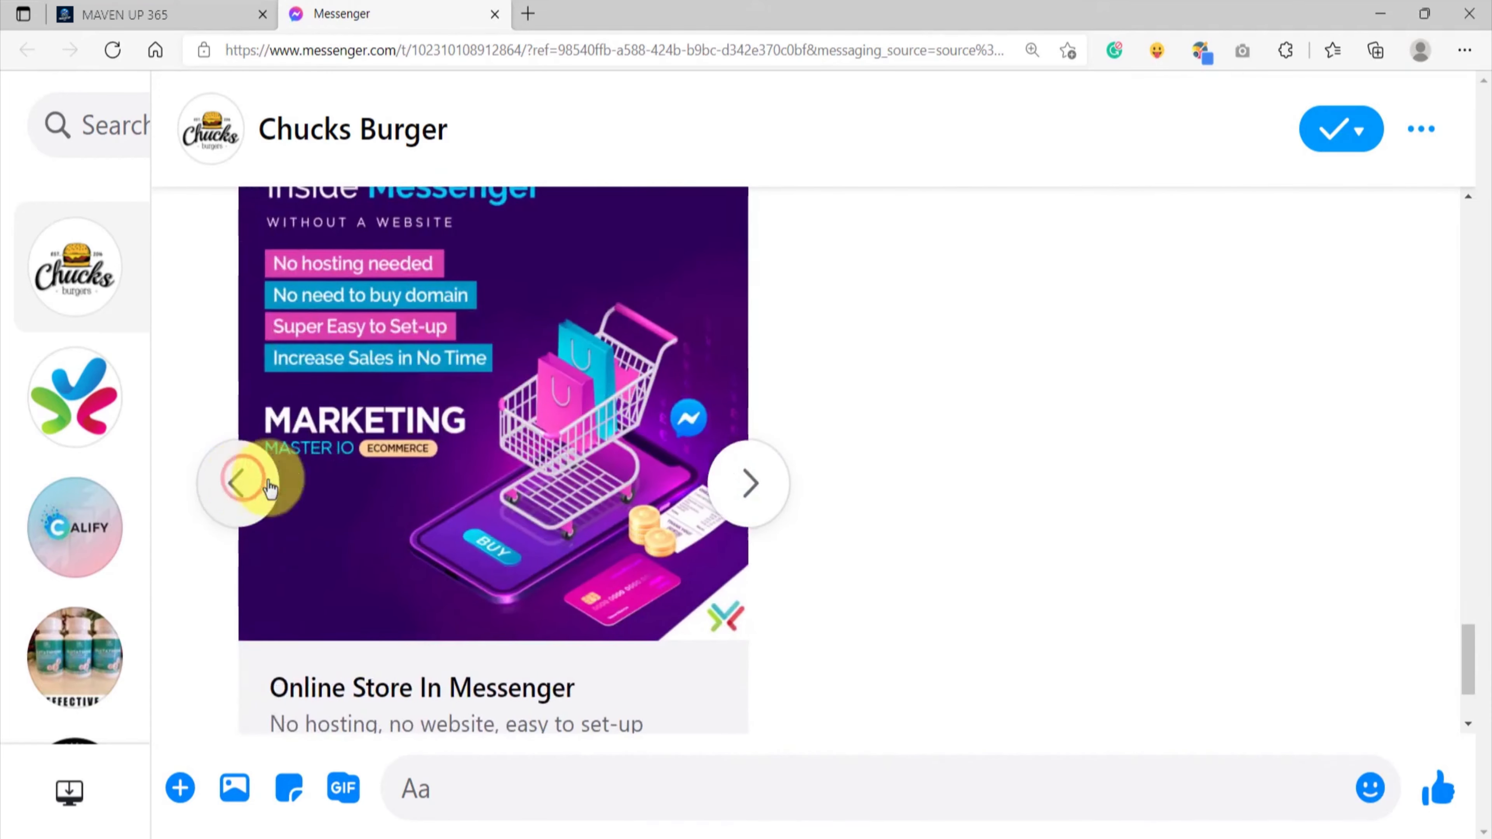
click(757, 487)
click(756, 488)
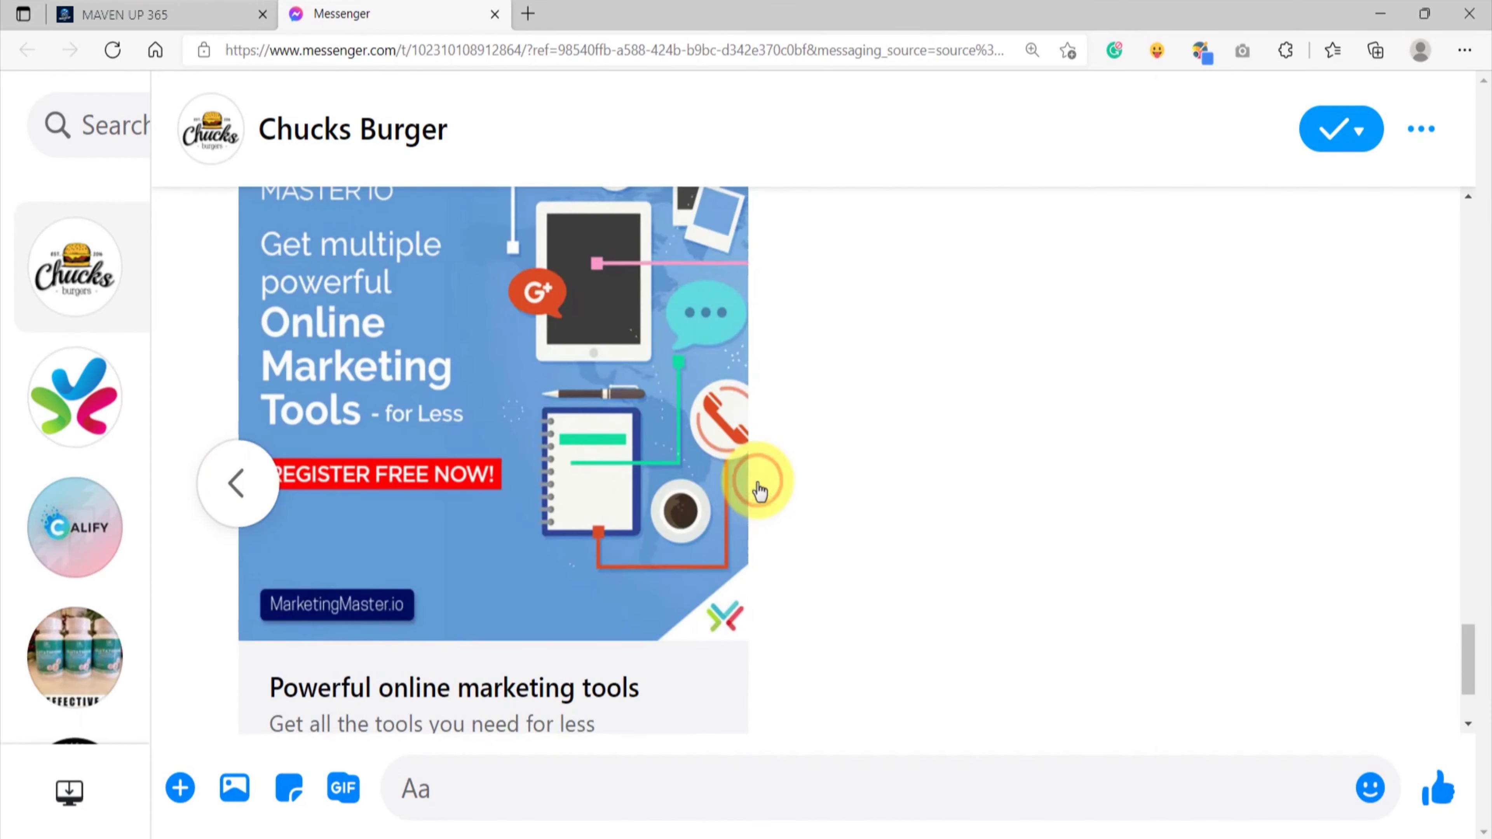
Go back to the "Best Chatbot" item, then forward to the "Powerful online marketing tools" item to check its Learn More button.
click(238, 495)
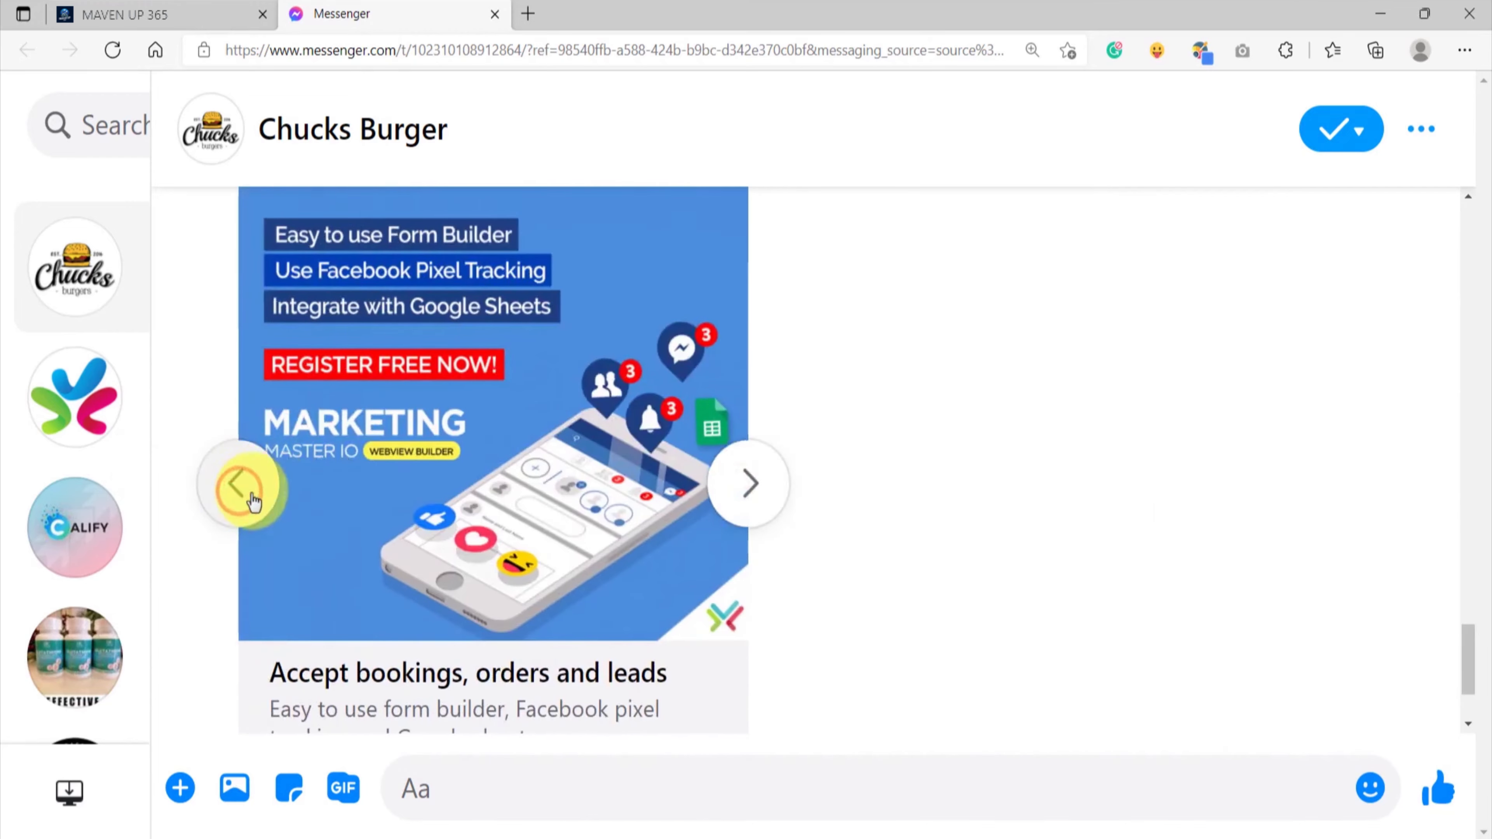
click(242, 487)
click(239, 482)
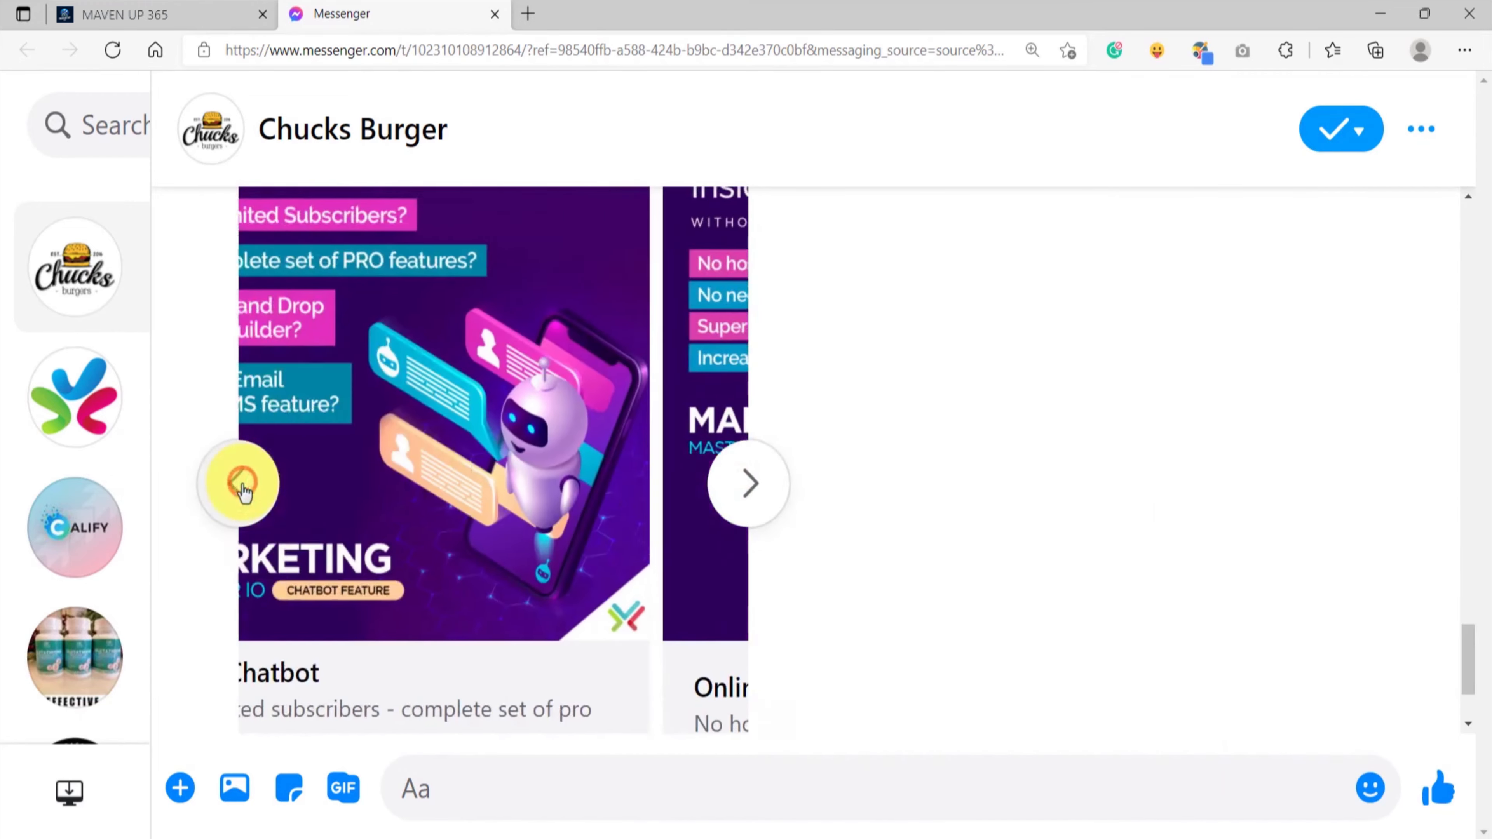
scroll(769, 502, up, 2)
scroll(771, 507, down, 2)
scroll(774, 529, up, 2)
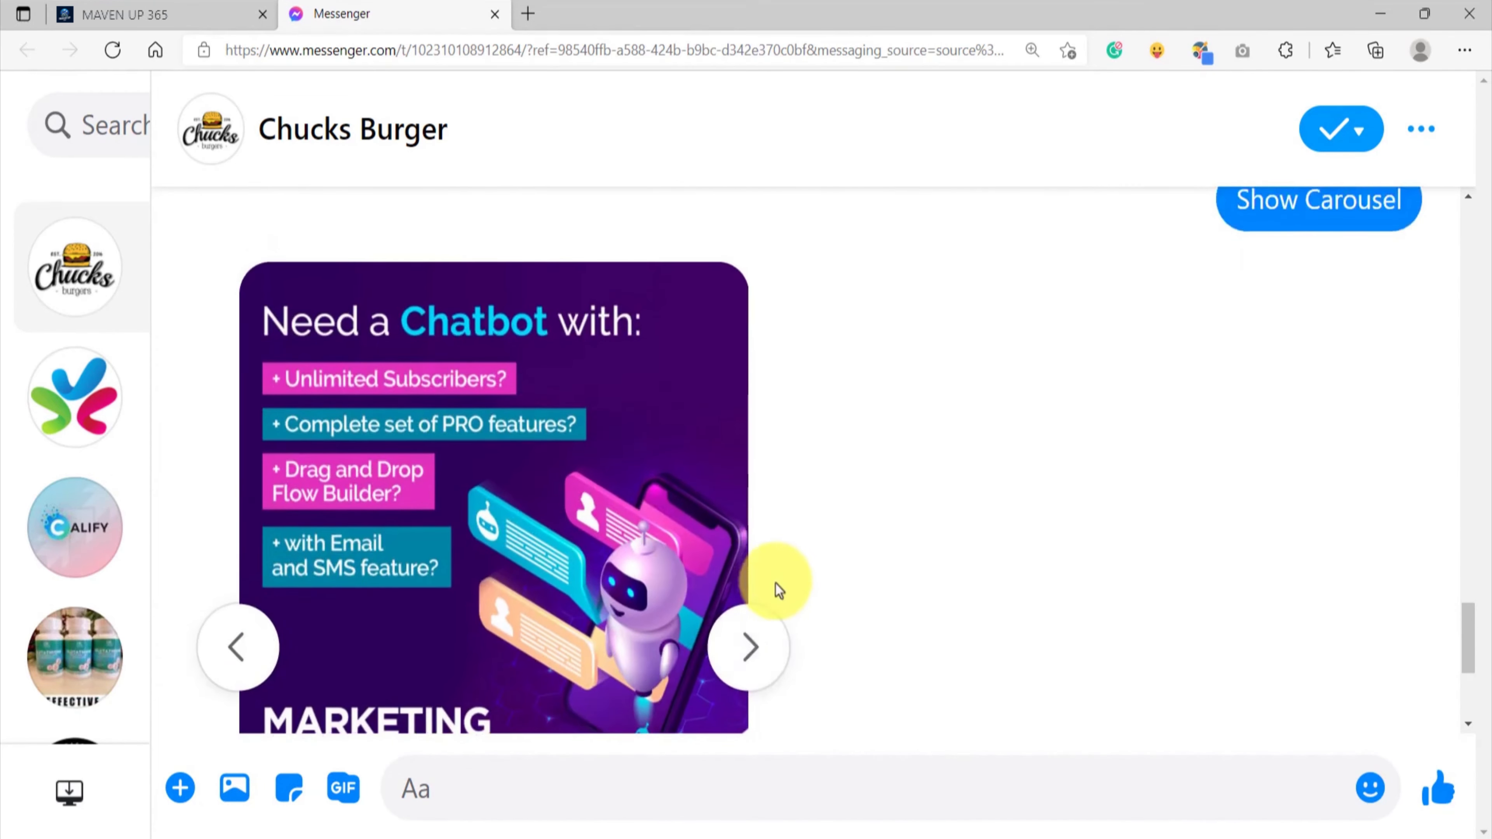
click(760, 651)
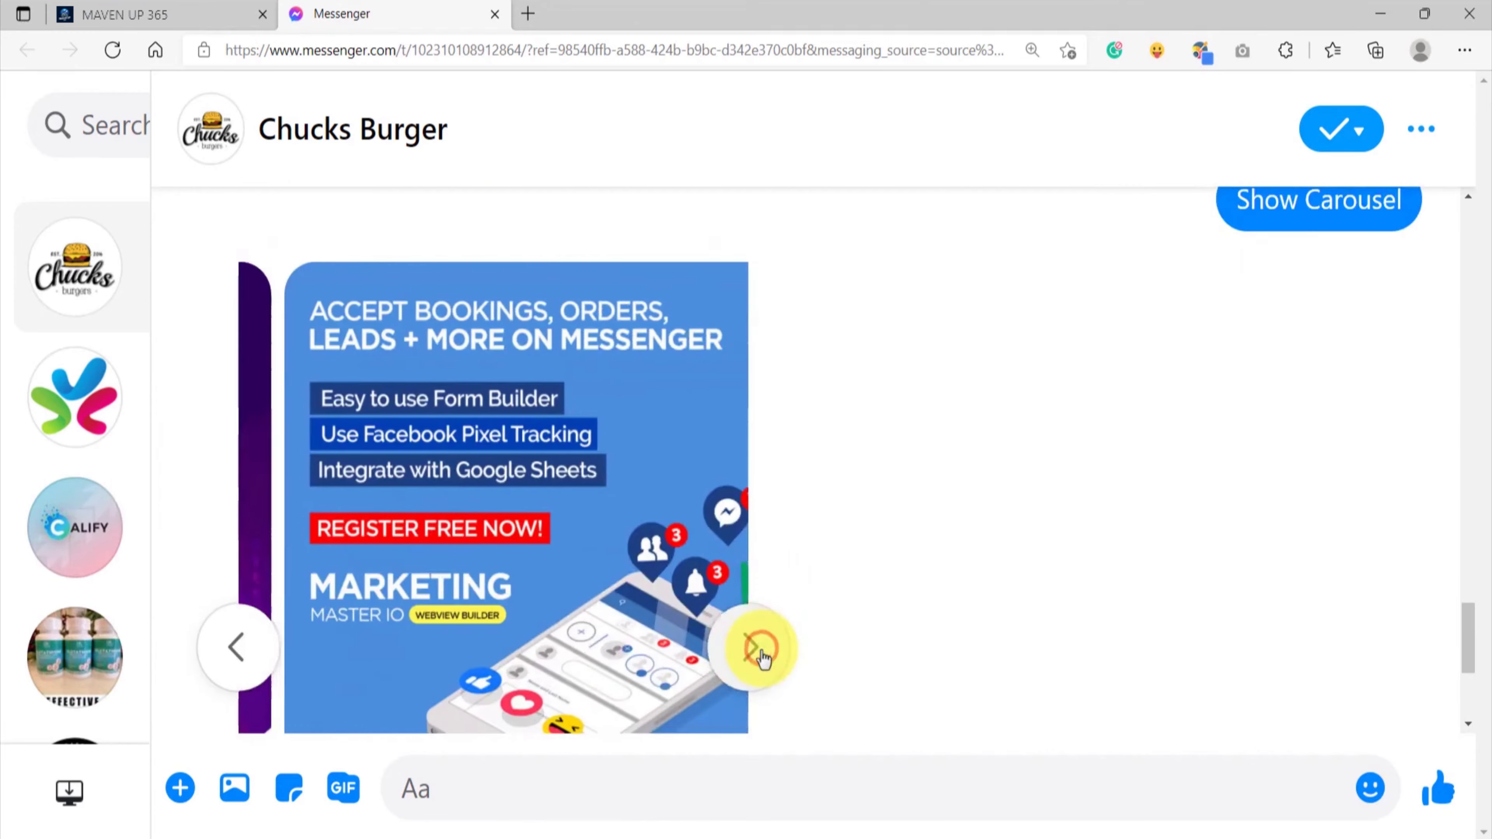
scroll(798, 573, down, 3)
click(768, 500)
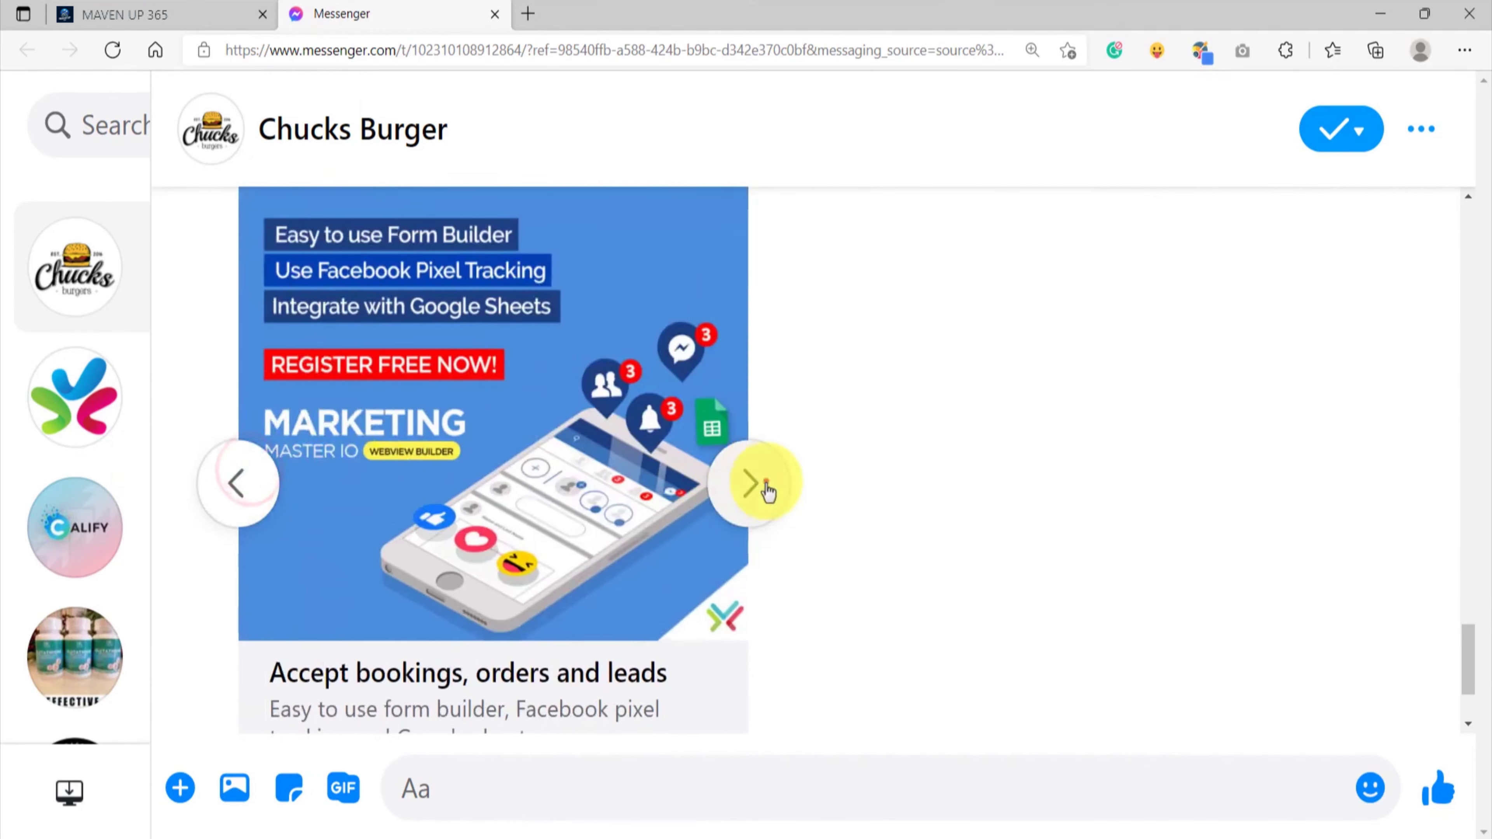
click(756, 484)
scroll(529, 529, down, 3)
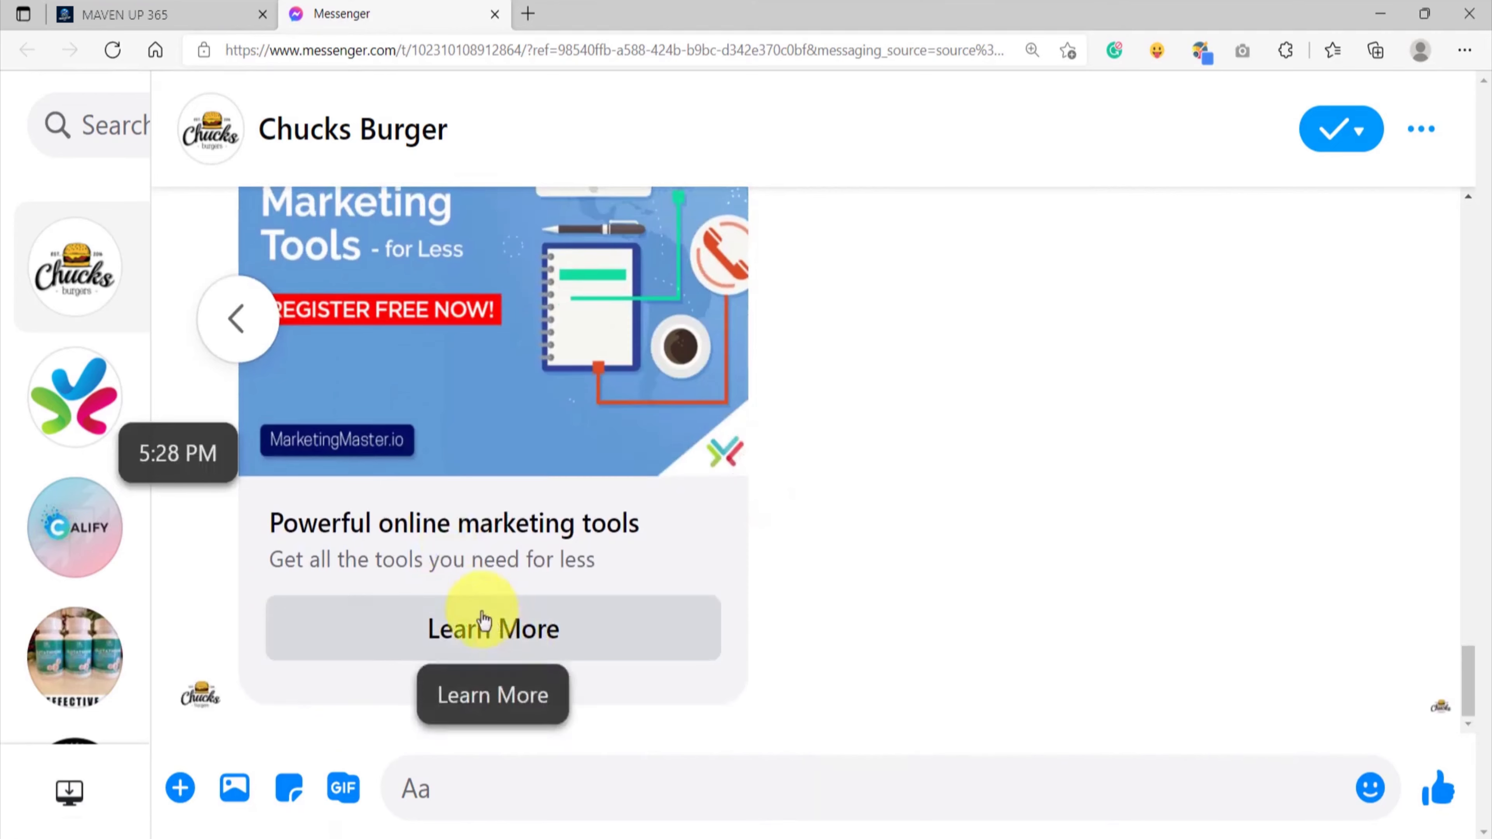
Return to the "Social Media Growth" item and test its Learn More button in the chat.
click(235, 321)
click(238, 323)
click(237, 320)
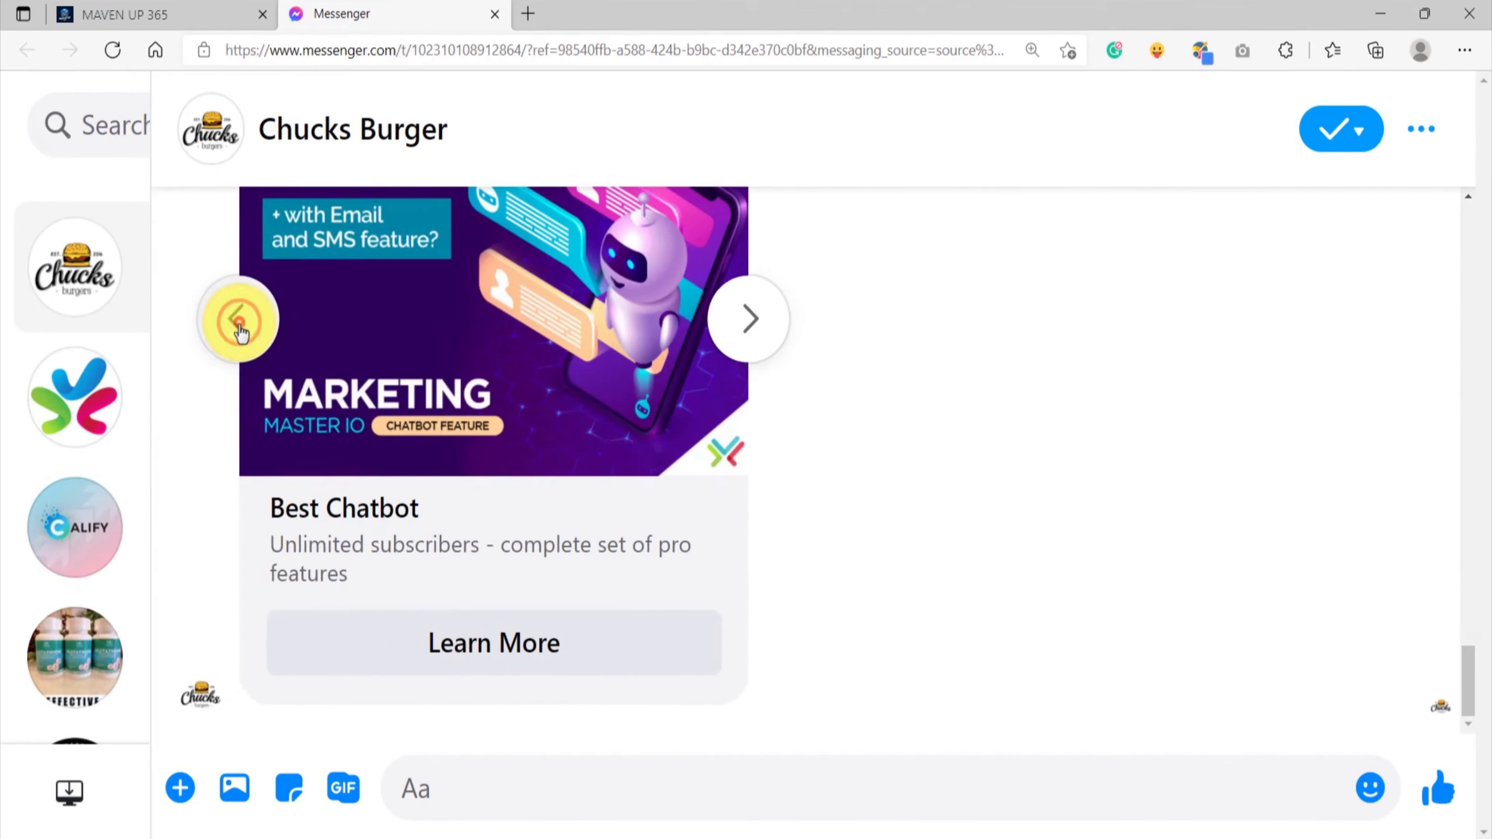
click(238, 322)
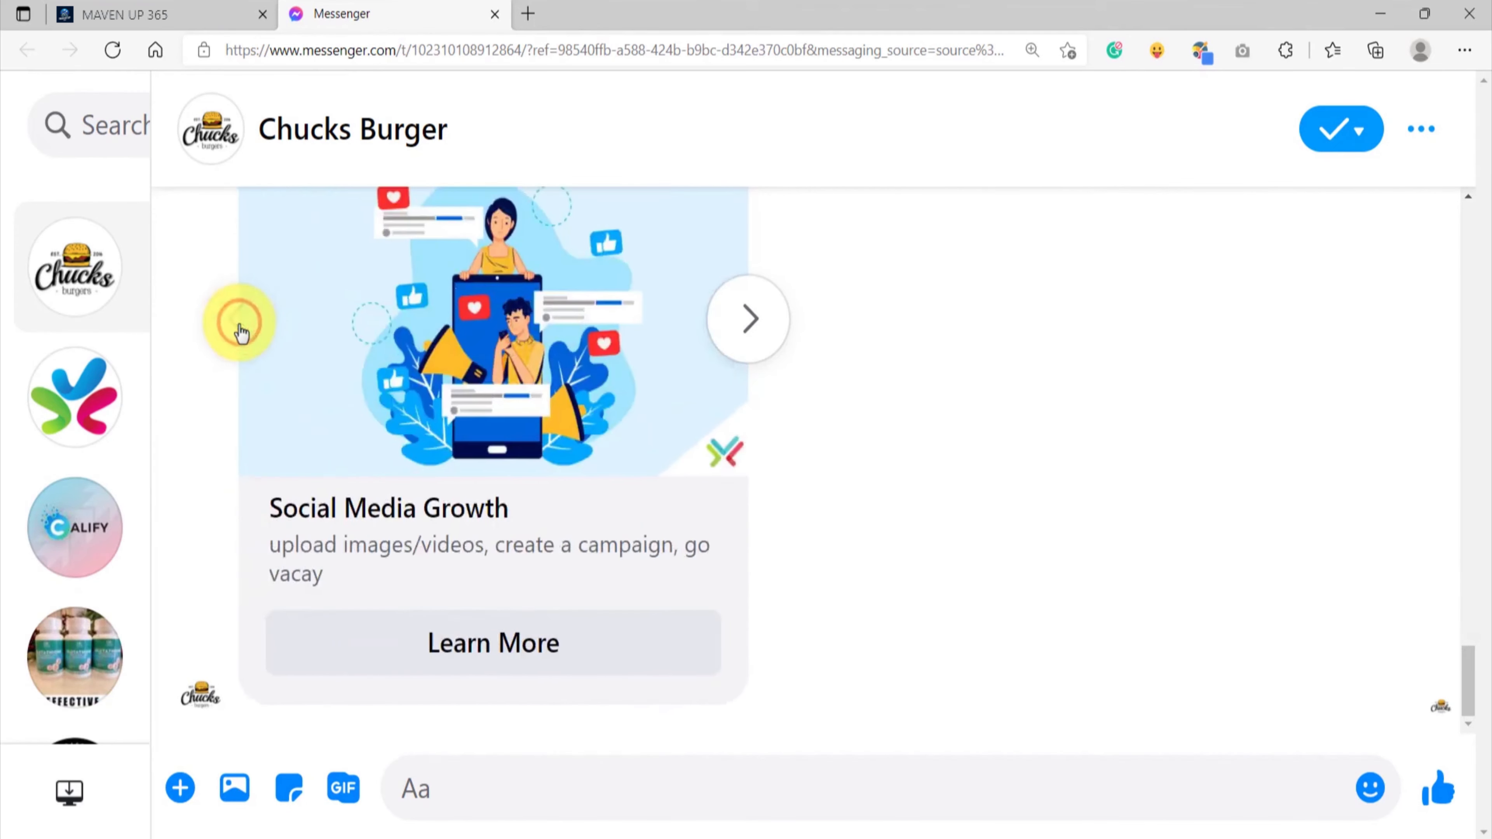
click(510, 643)
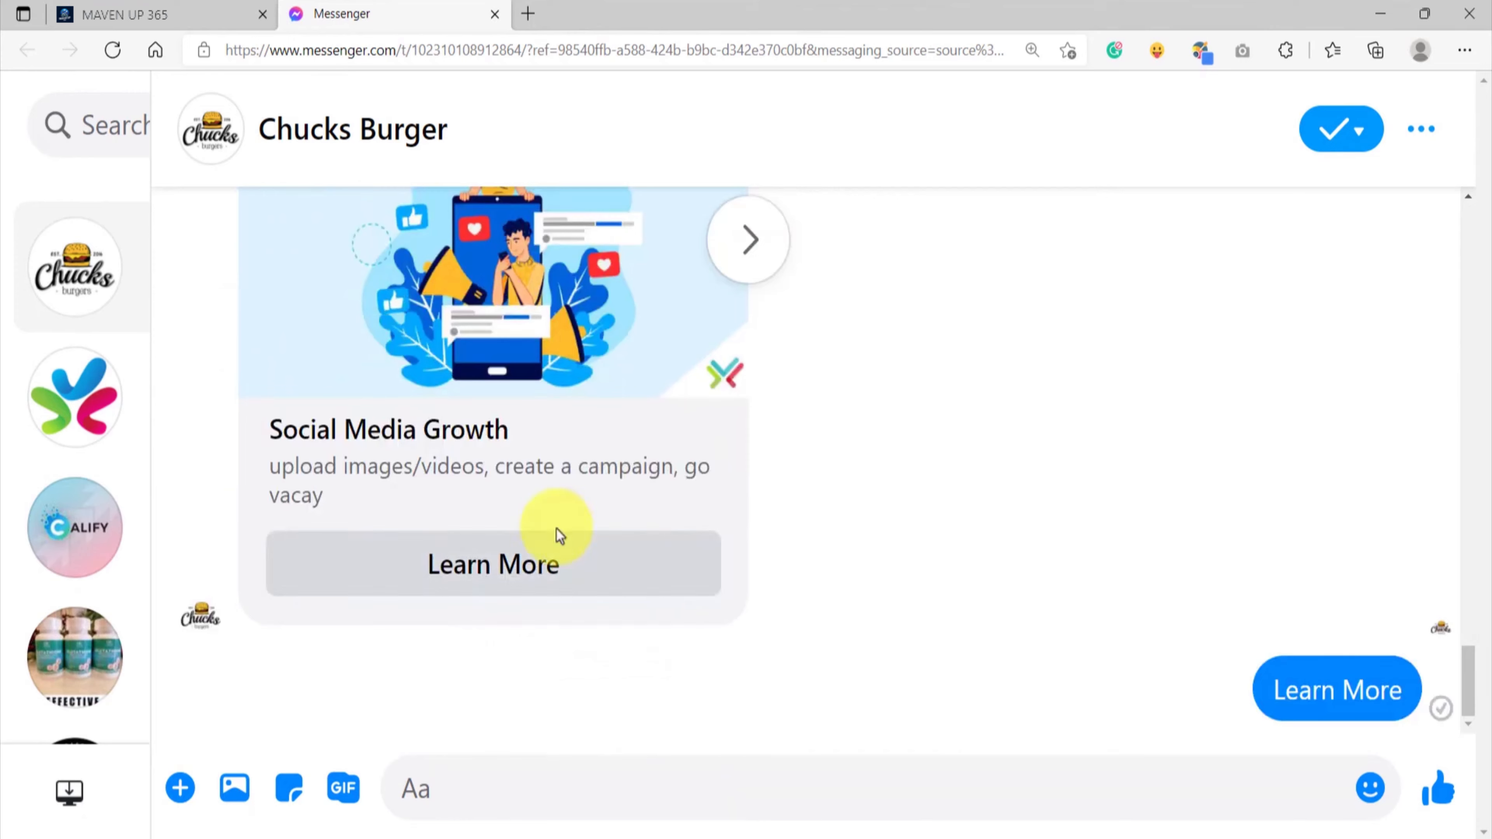
scroll(555, 529, up, 3)
scroll(496, 400, down, 2)
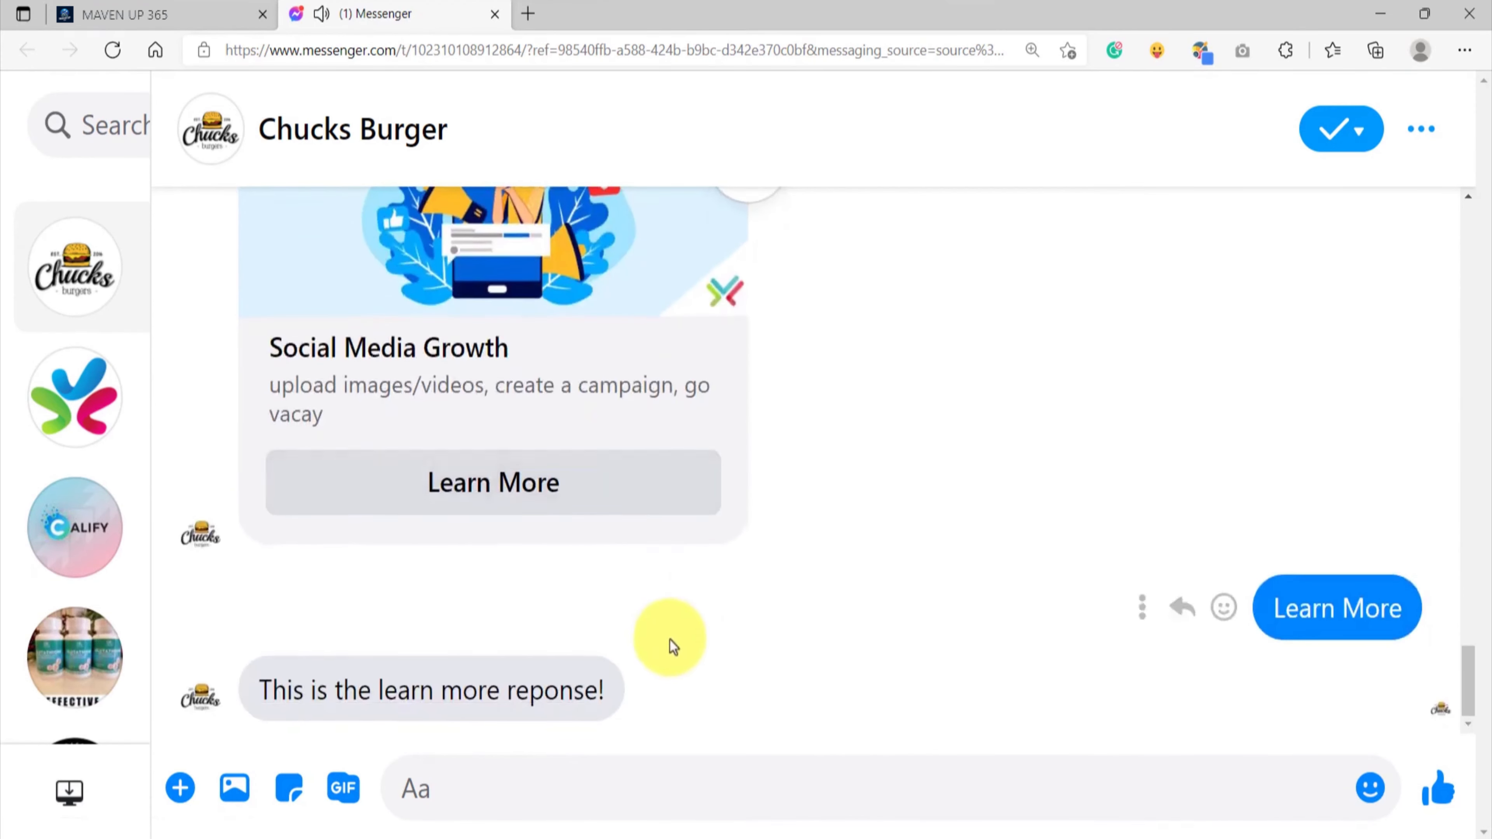
Read the "Social Media Growth" reply, then test the "Best Chatbot" item's Learn More button and check its reply.
drag(602, 689, 370, 696)
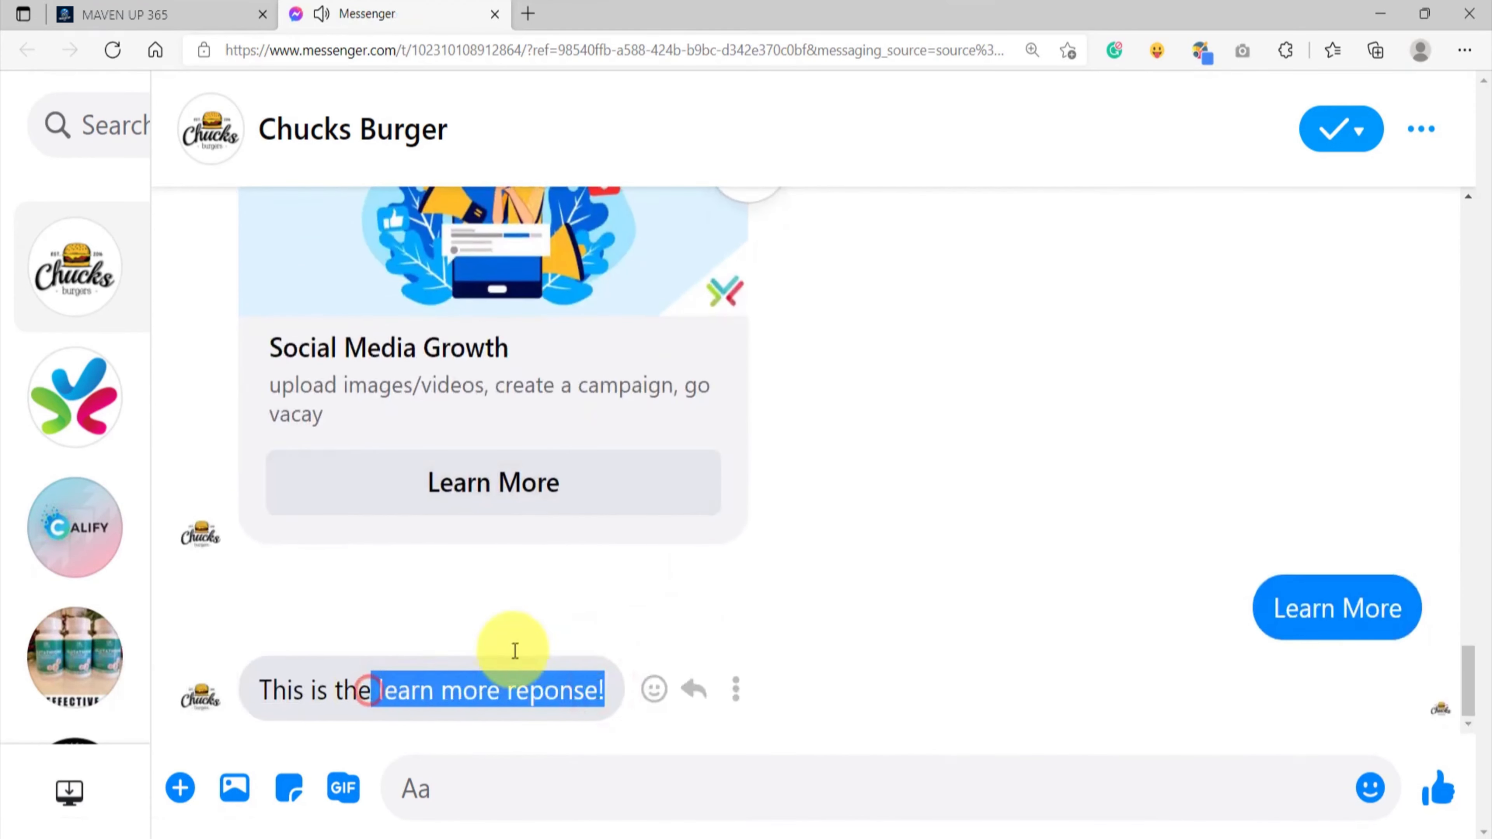
scroll(529, 588, up, 3)
click(751, 412)
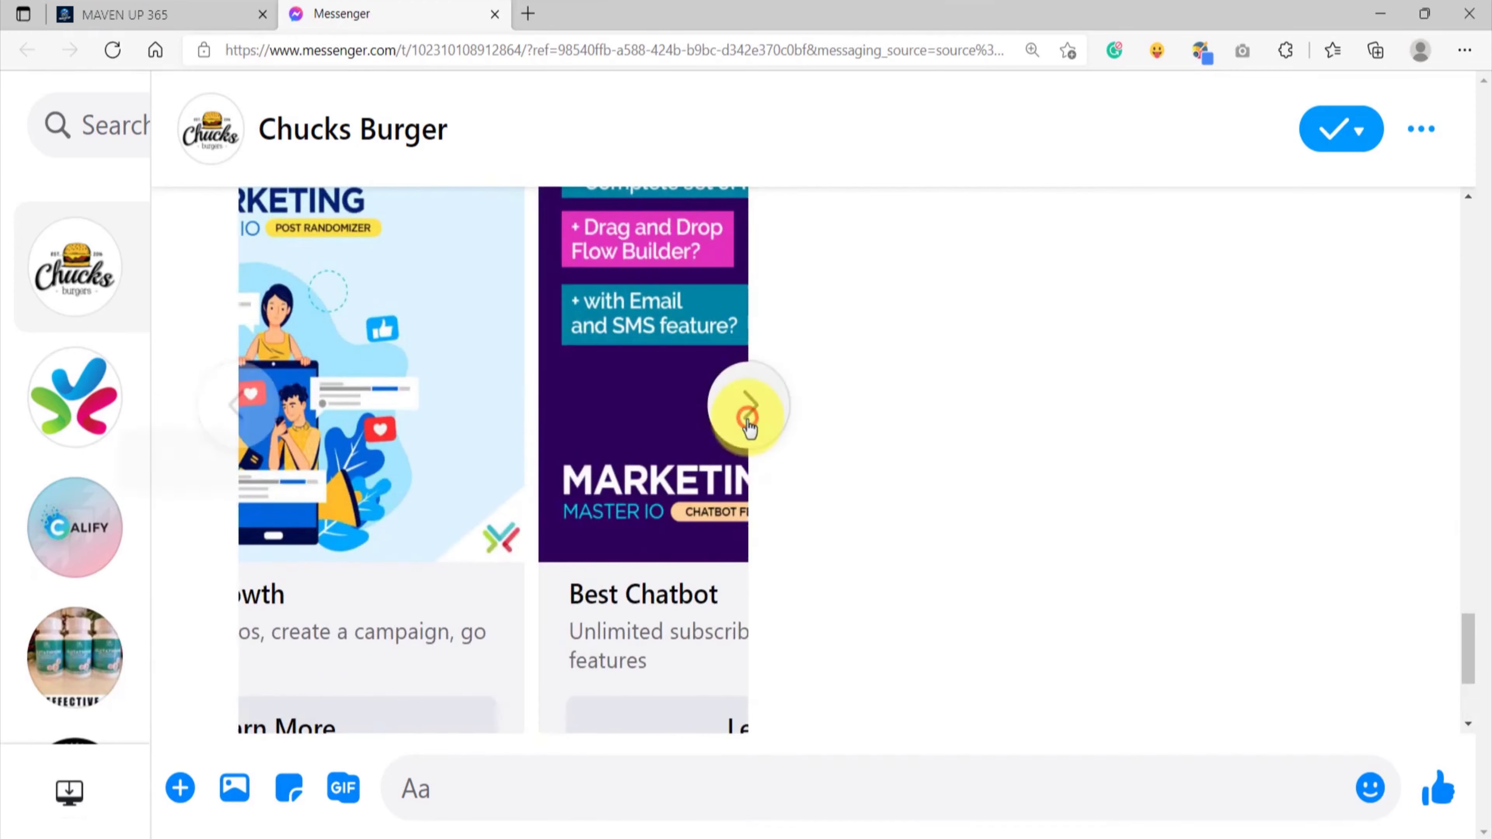
scroll(578, 564, down, 3)
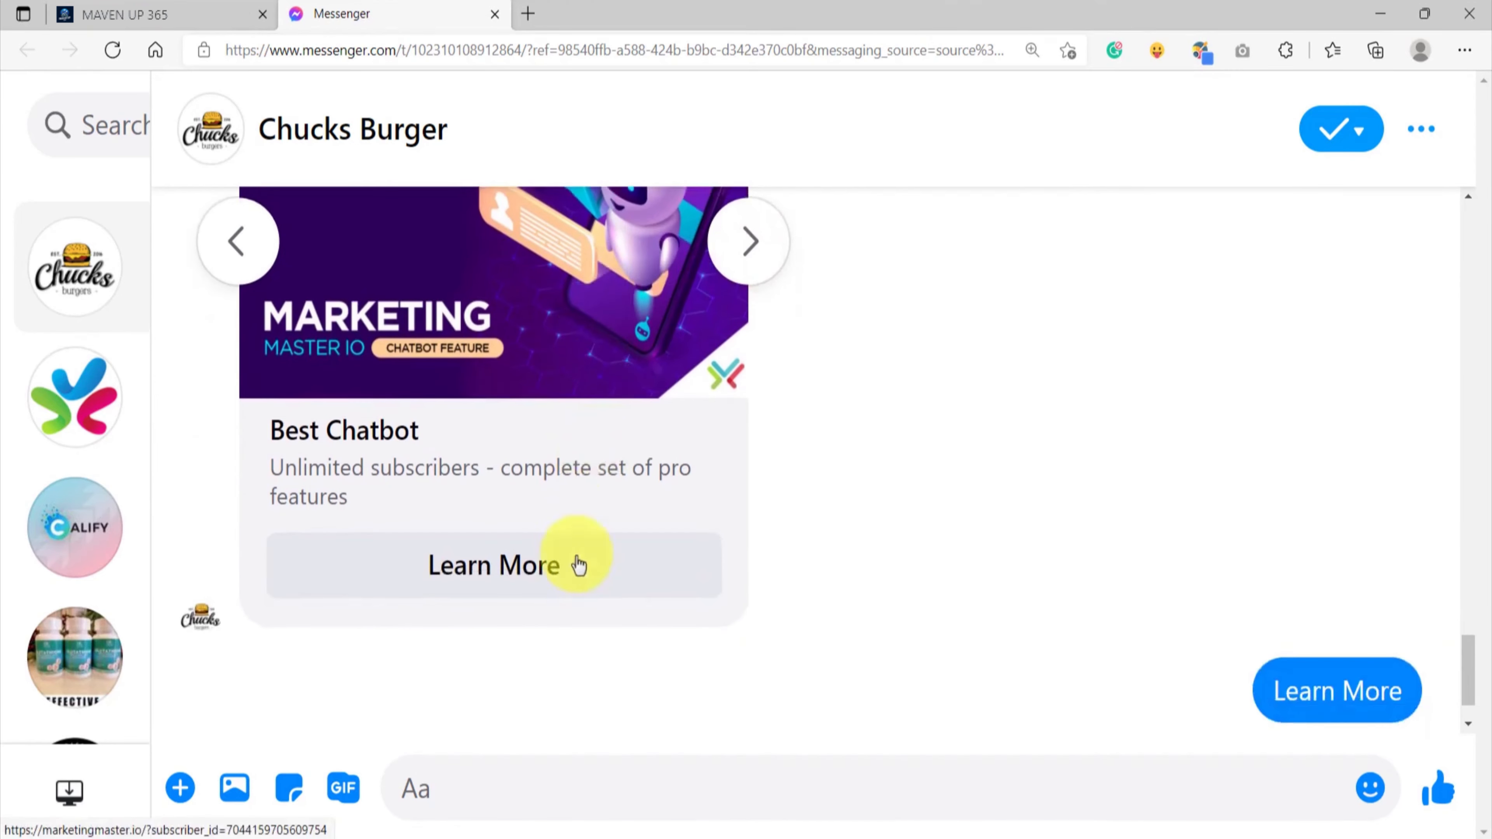
click(487, 568)
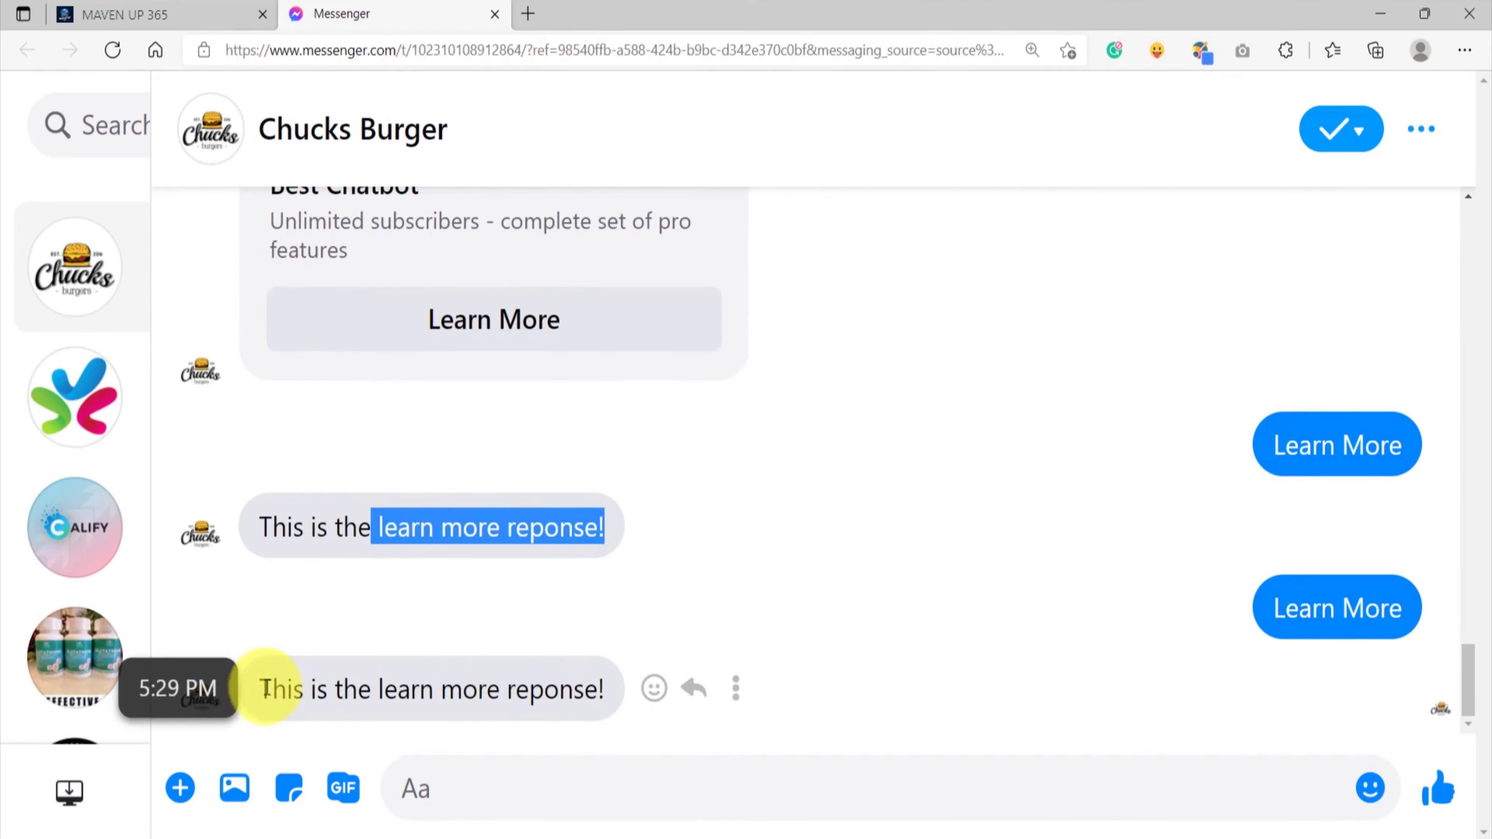
drag(266, 688, 610, 685)
click(498, 689)
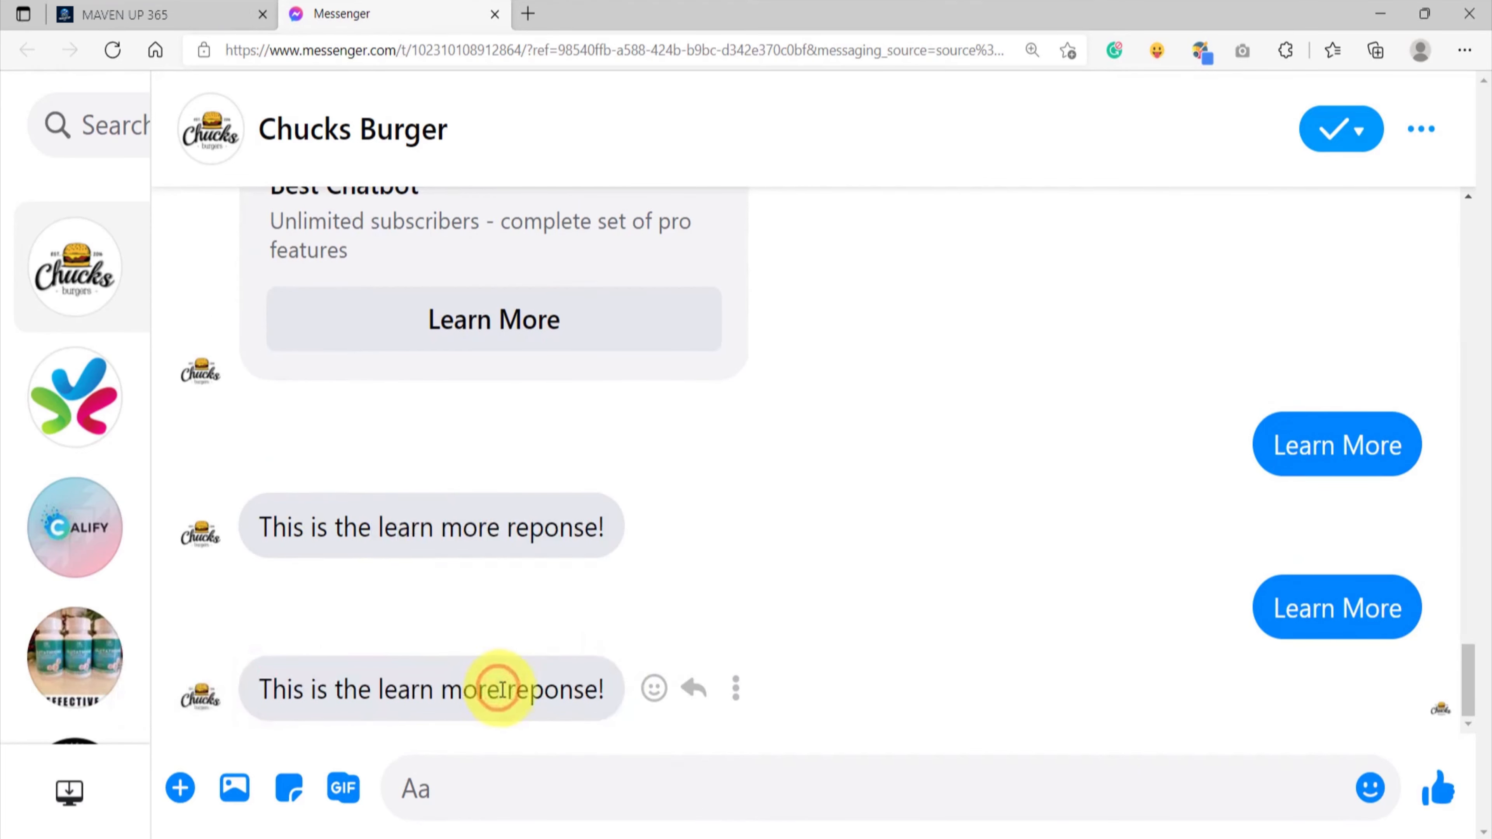
Advance to the "Powerful online marketing tools" item, test its Learn More button and check its separate response.
scroll(529, 643, up, 5)
click(746, 325)
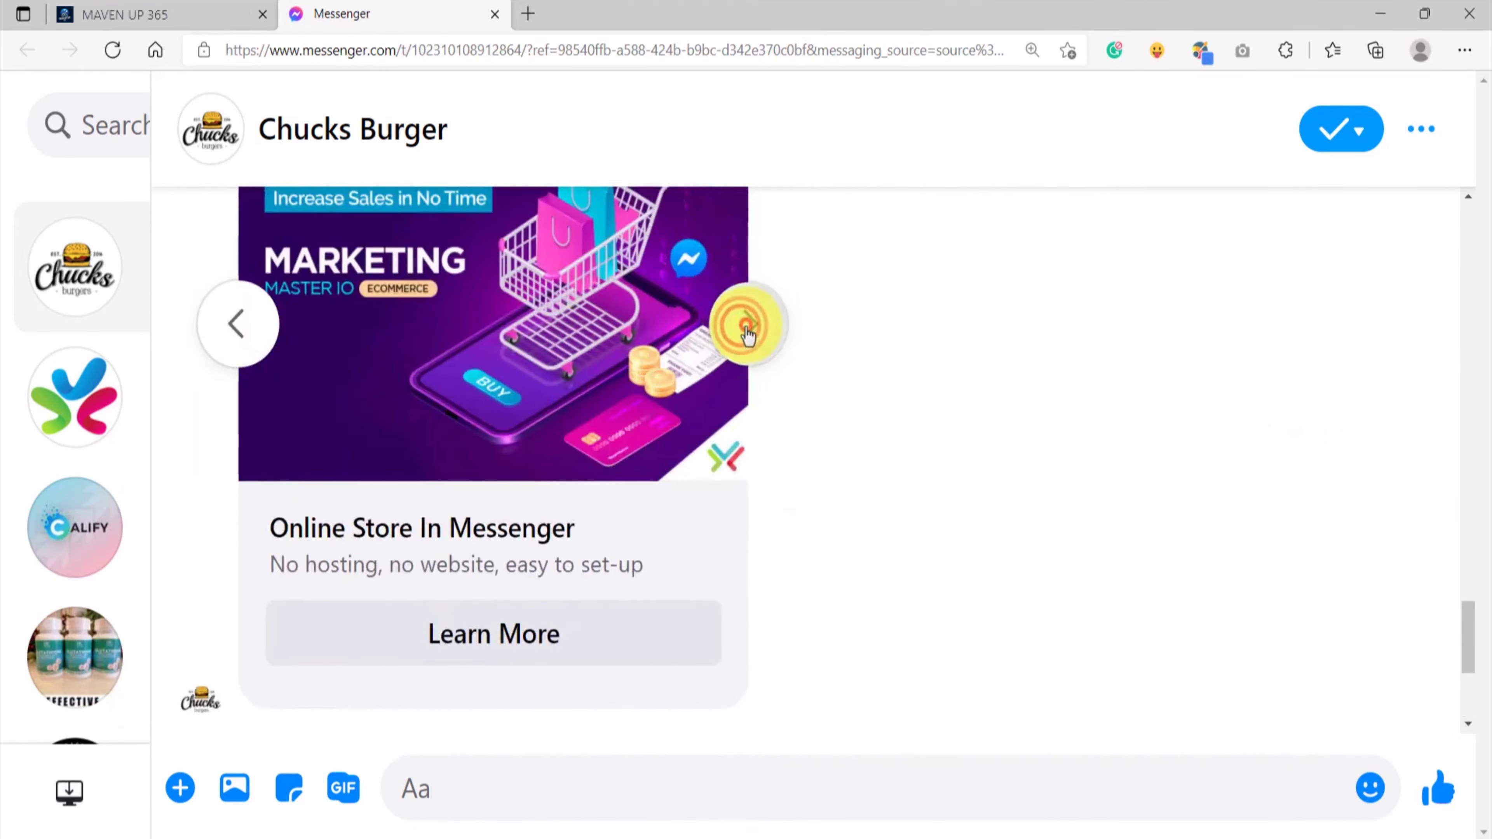
click(746, 325)
click(746, 325)
scroll(584, 414, up, 4)
scroll(584, 414, down, 5)
click(537, 470)
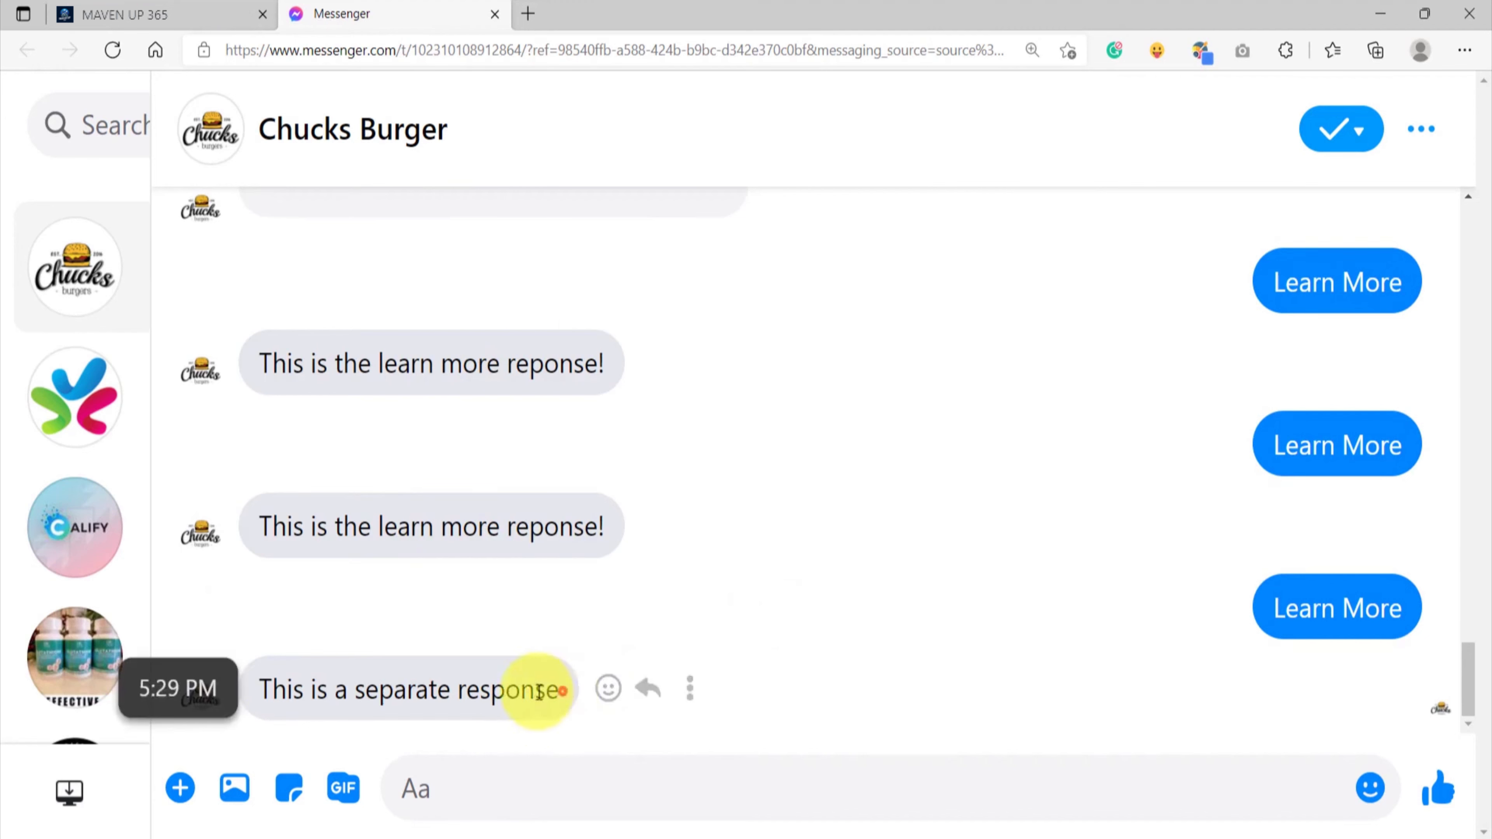
drag(561, 689, 264, 691)
scroll(605, 591, up, 10)
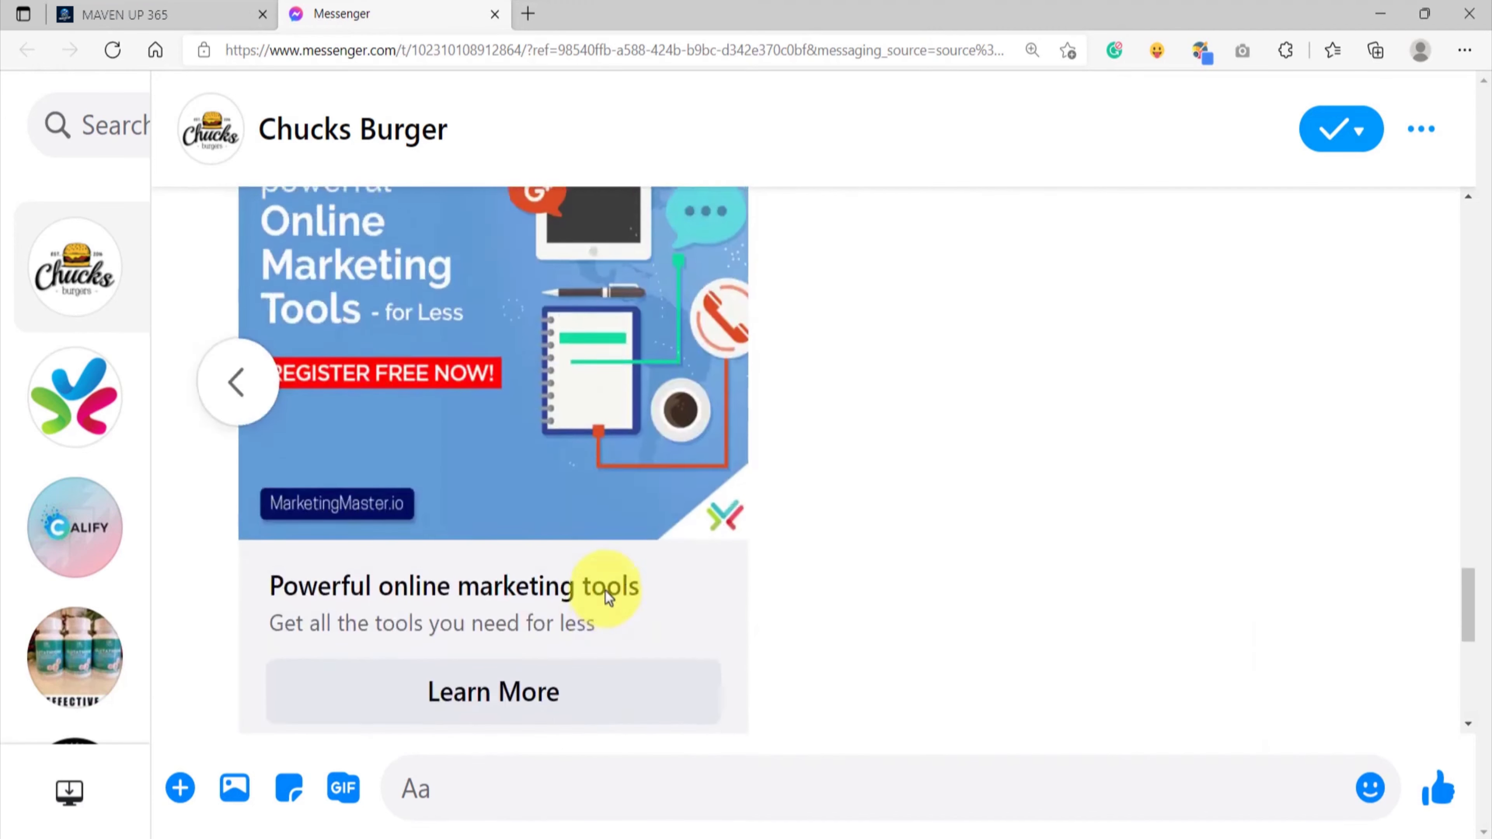
scroll(568, 514, down, 10)
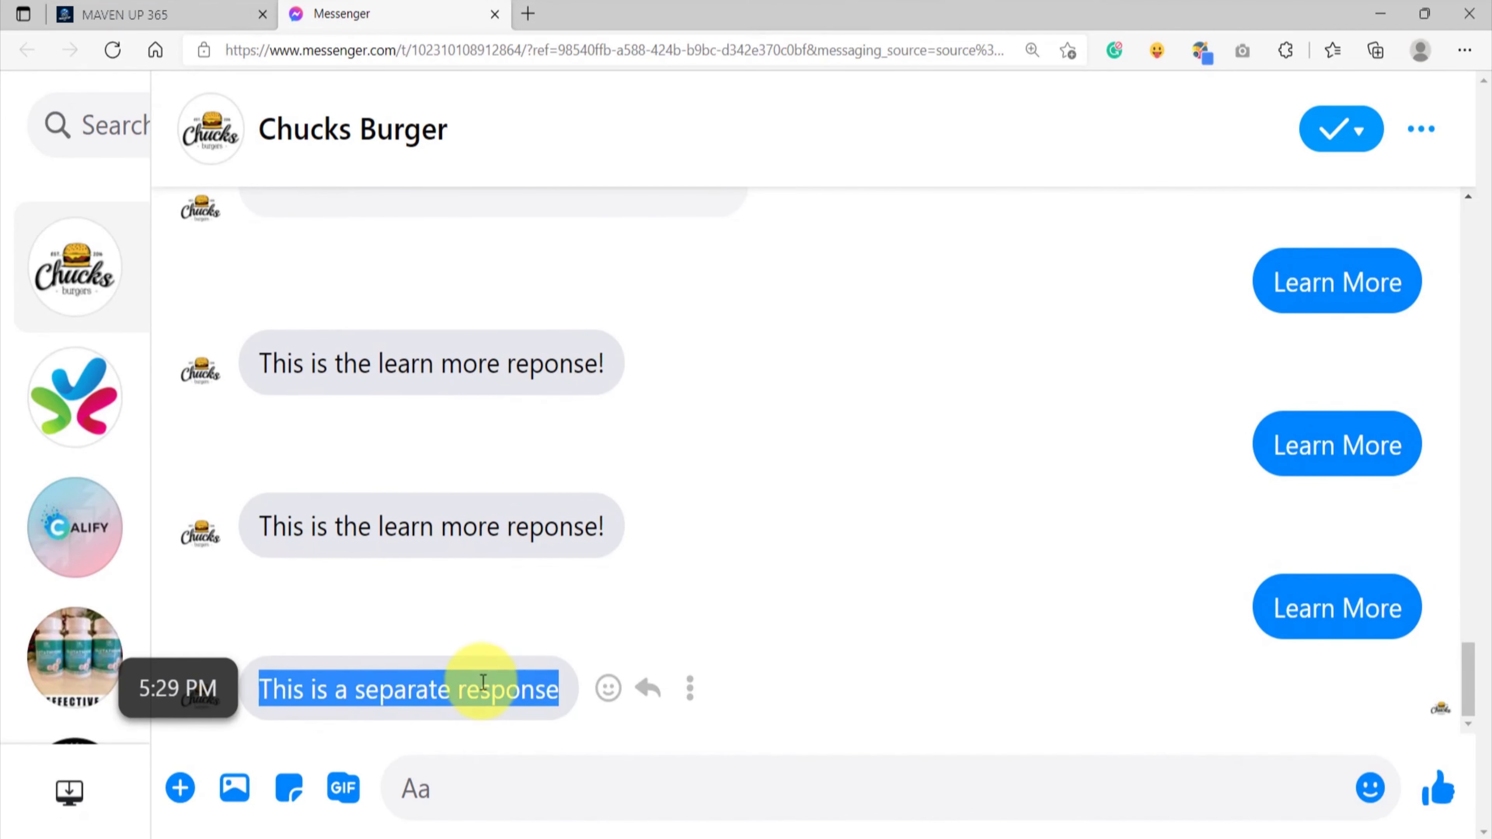
click(881, 685)
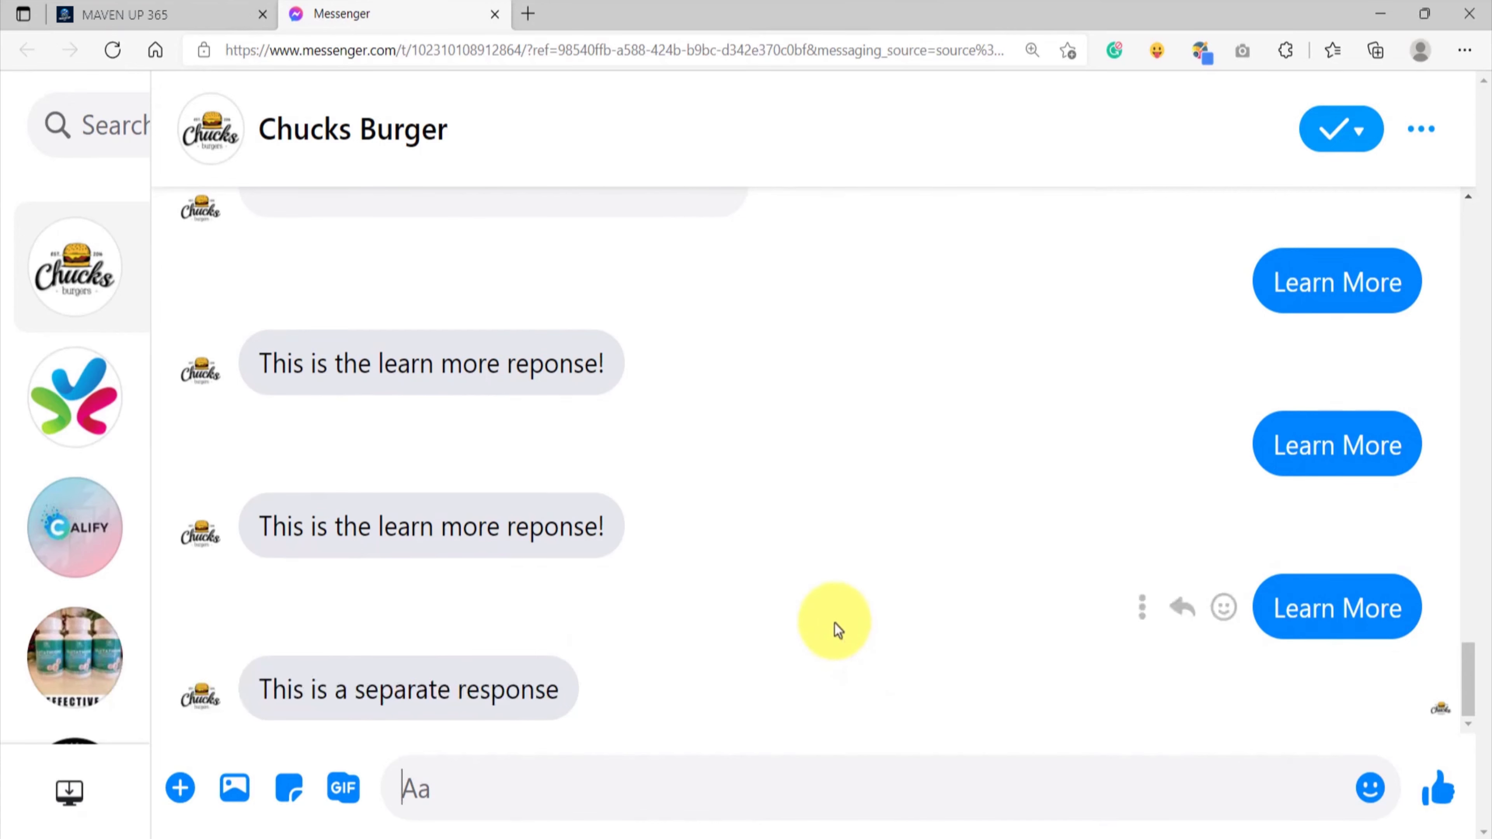
Browse the chat carousel back to the "Social Media Growth" item, then forward to the "Best Chatbot" item.
scroll(763, 615, up, 10)
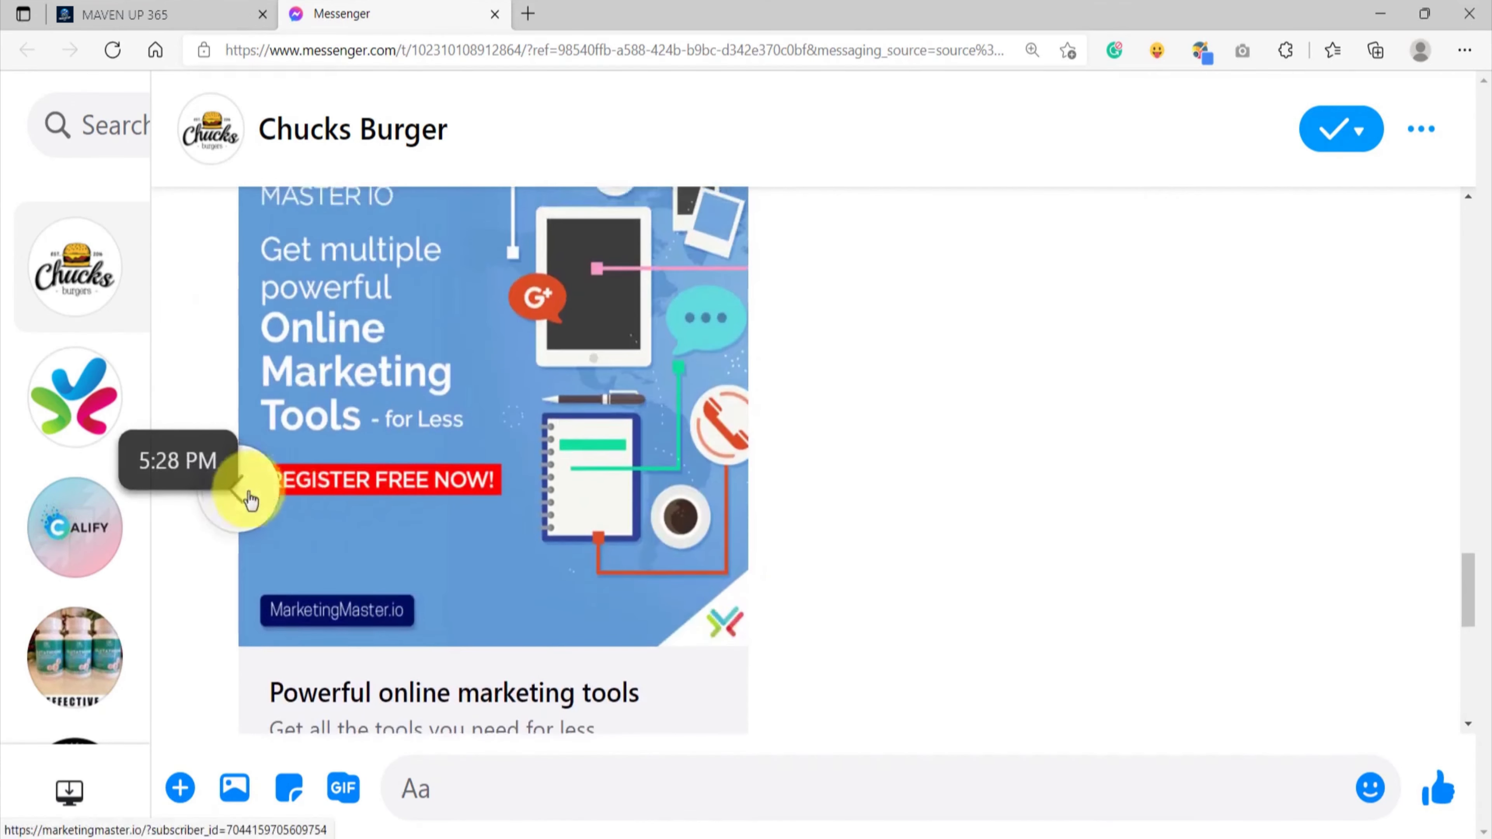
click(251, 498)
click(252, 501)
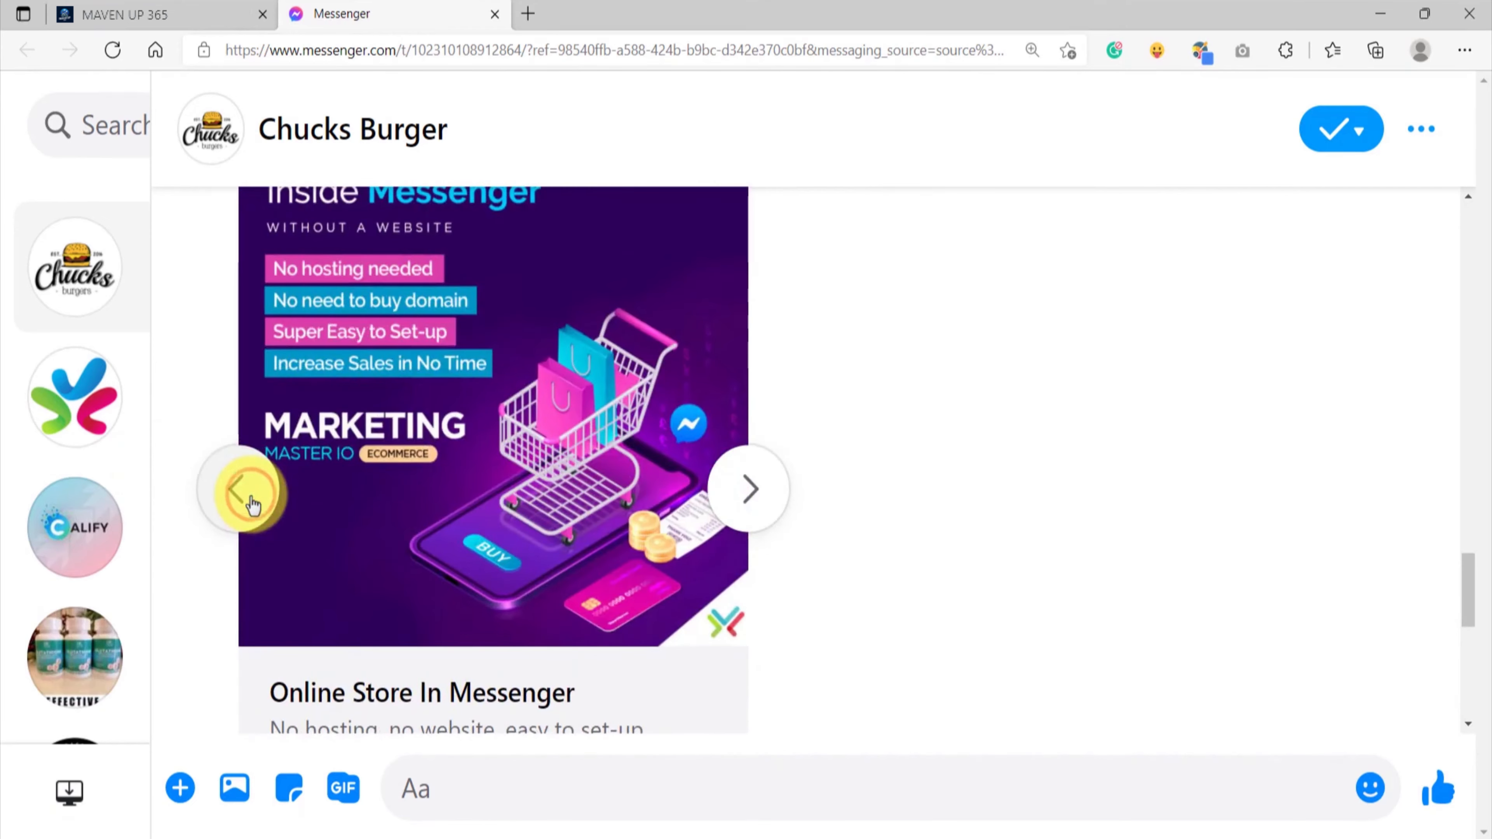
click(252, 502)
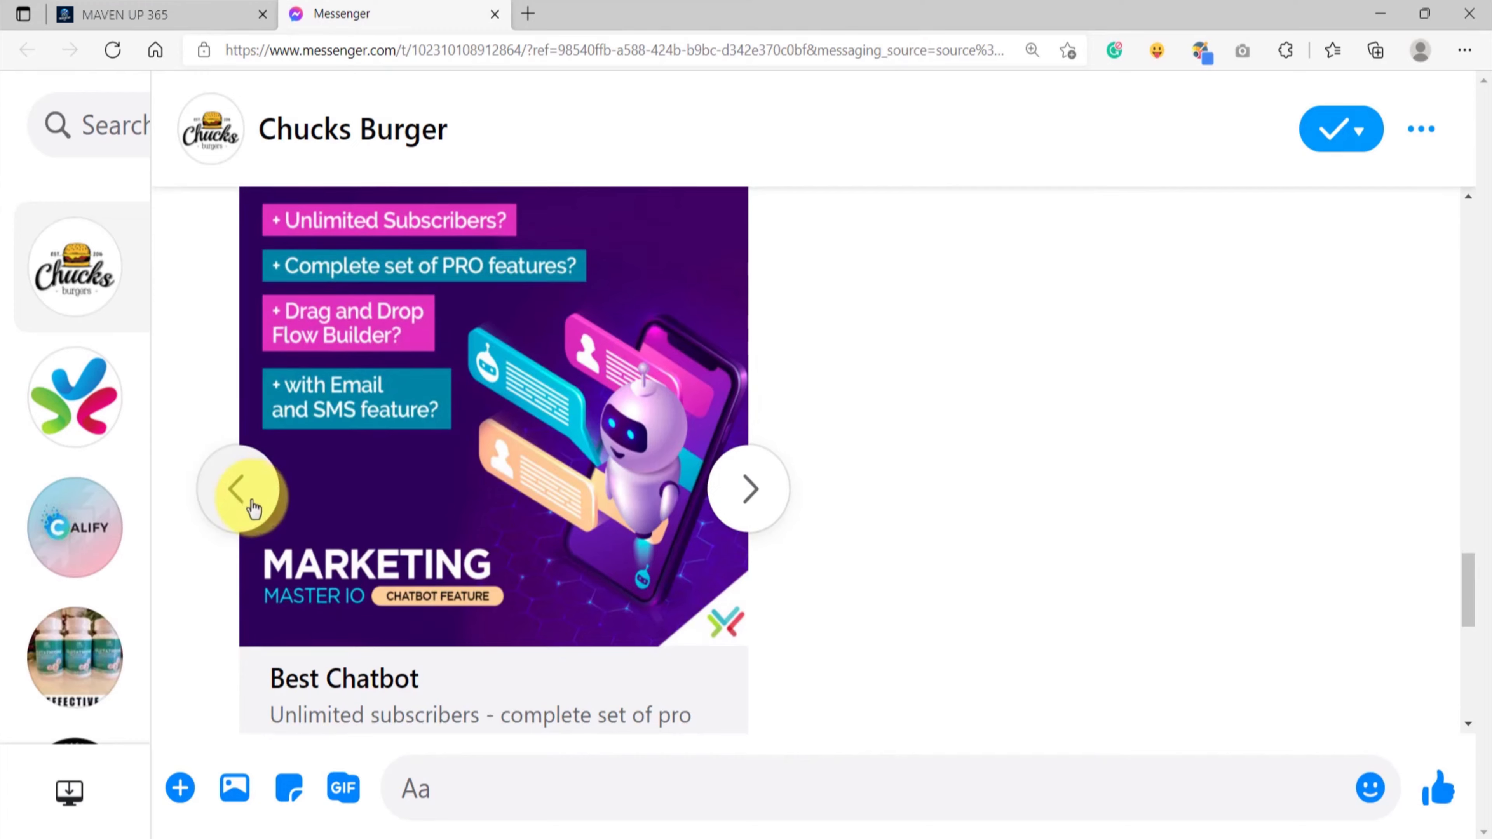
click(253, 501)
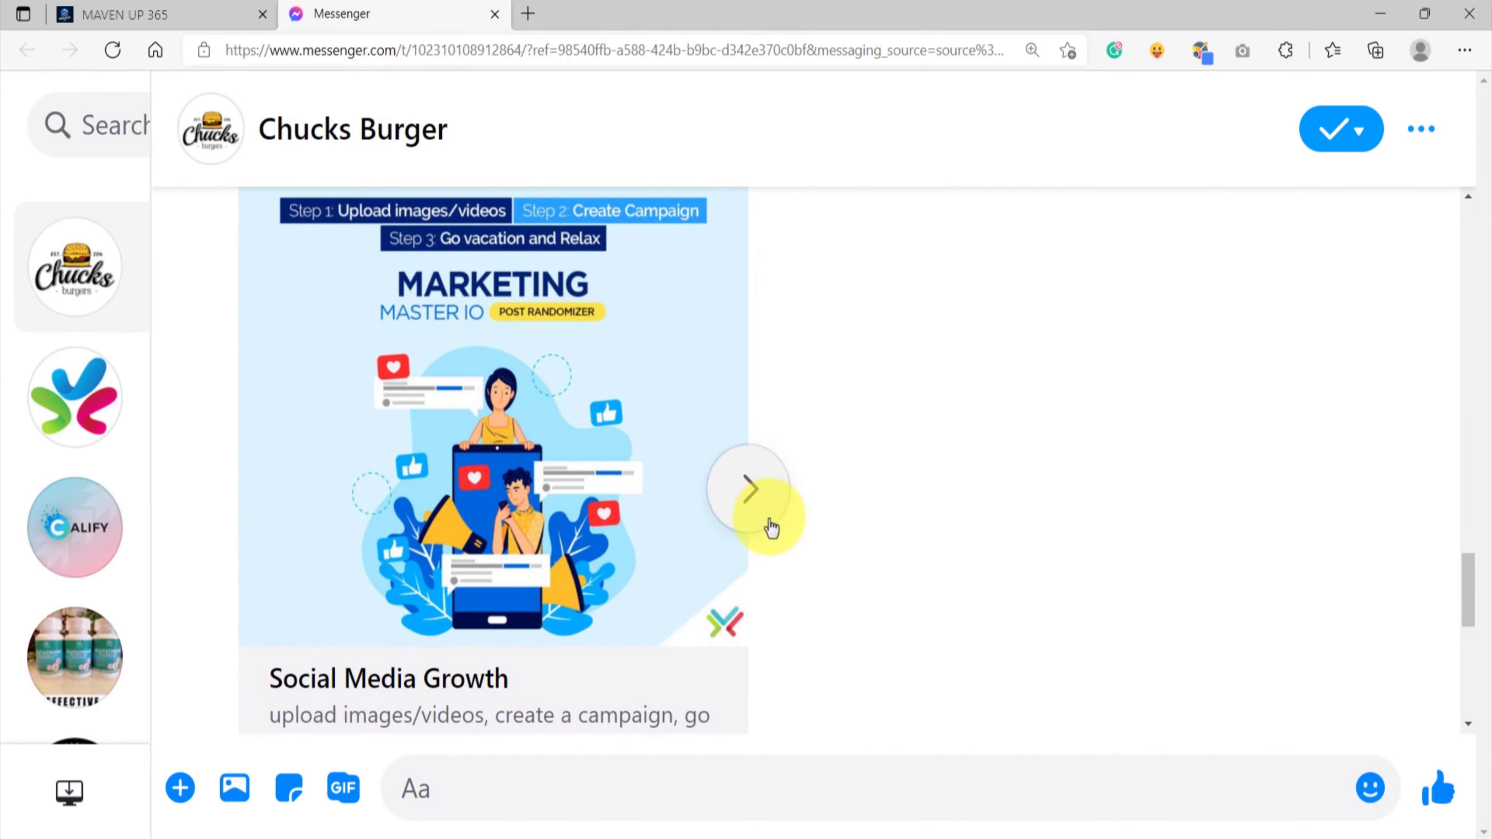
click(765, 517)
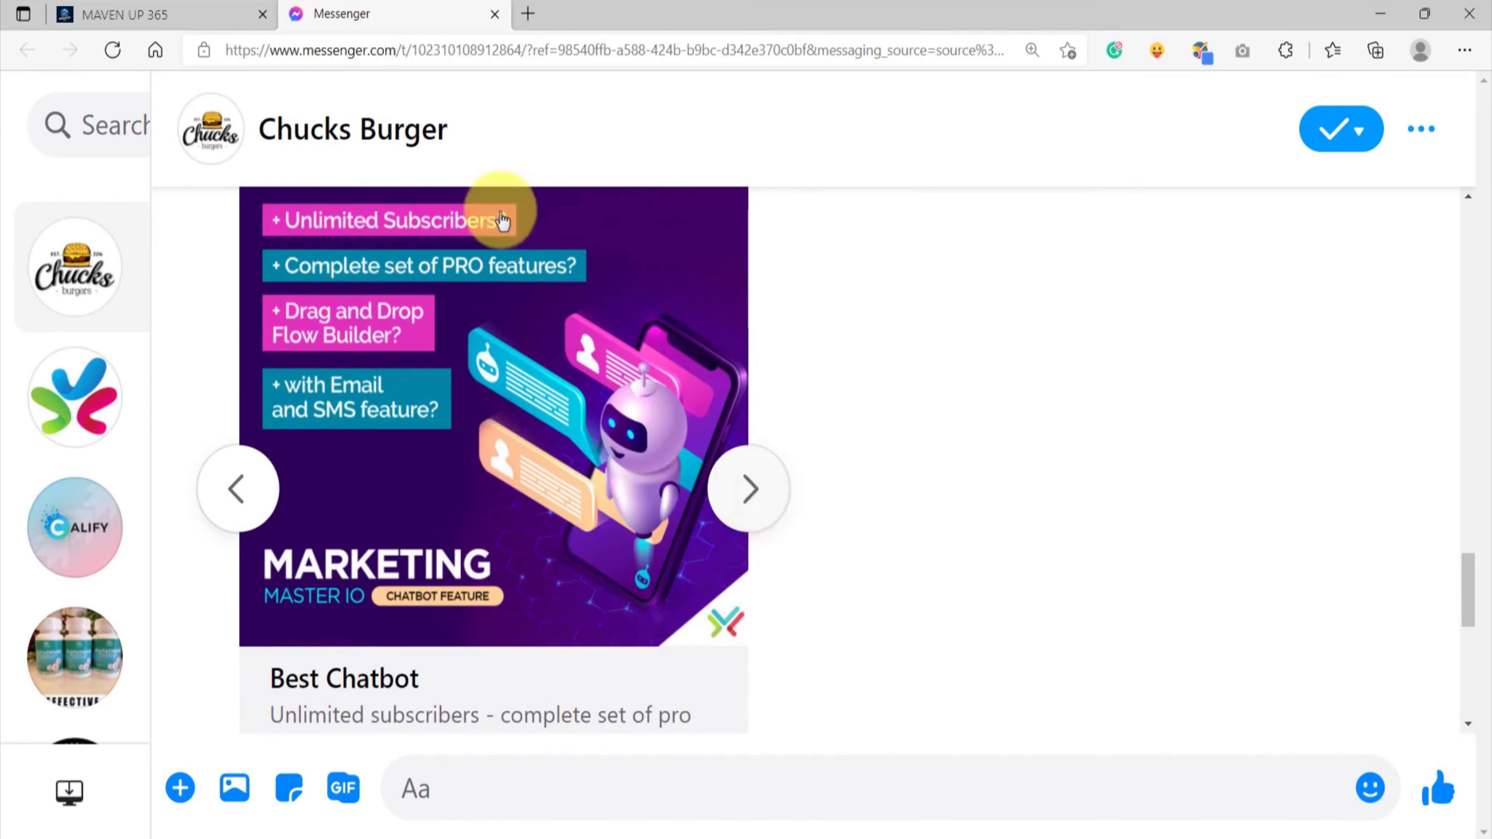
Switch to the Maven Up 365 Flow Builder and move the Reference and starting text elements farther from the carousel.
click(132, 25)
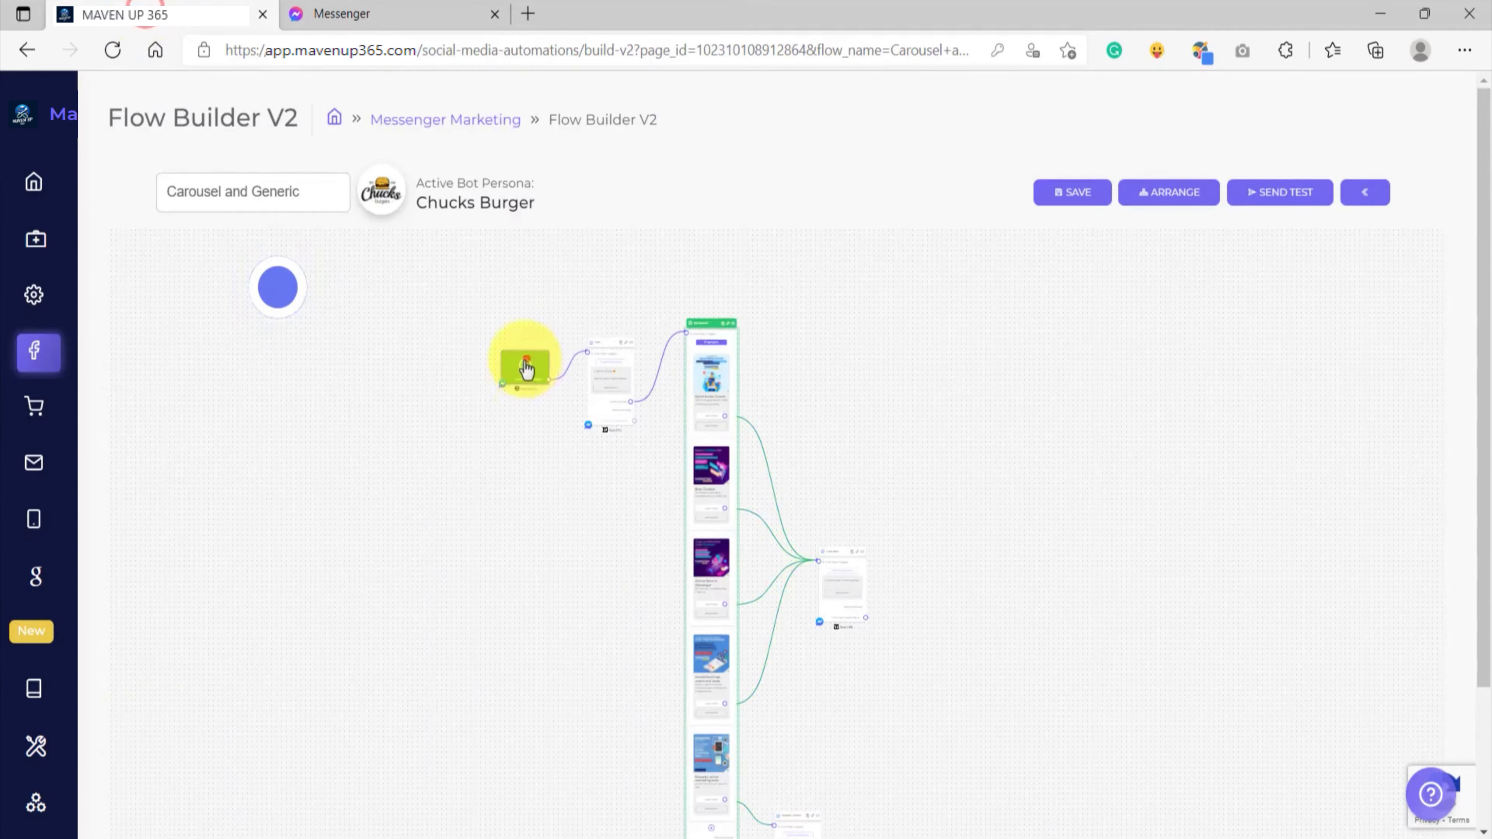
drag(524, 360, 413, 399)
drag(605, 412, 525, 470)
Add a Next Step quick reply labelled "Show Generic" to the starting text element.
scroll(748, 385, up, 7)
drag(472, 615, 621, 482)
scroll(473, 432, up, 8)
click(465, 425)
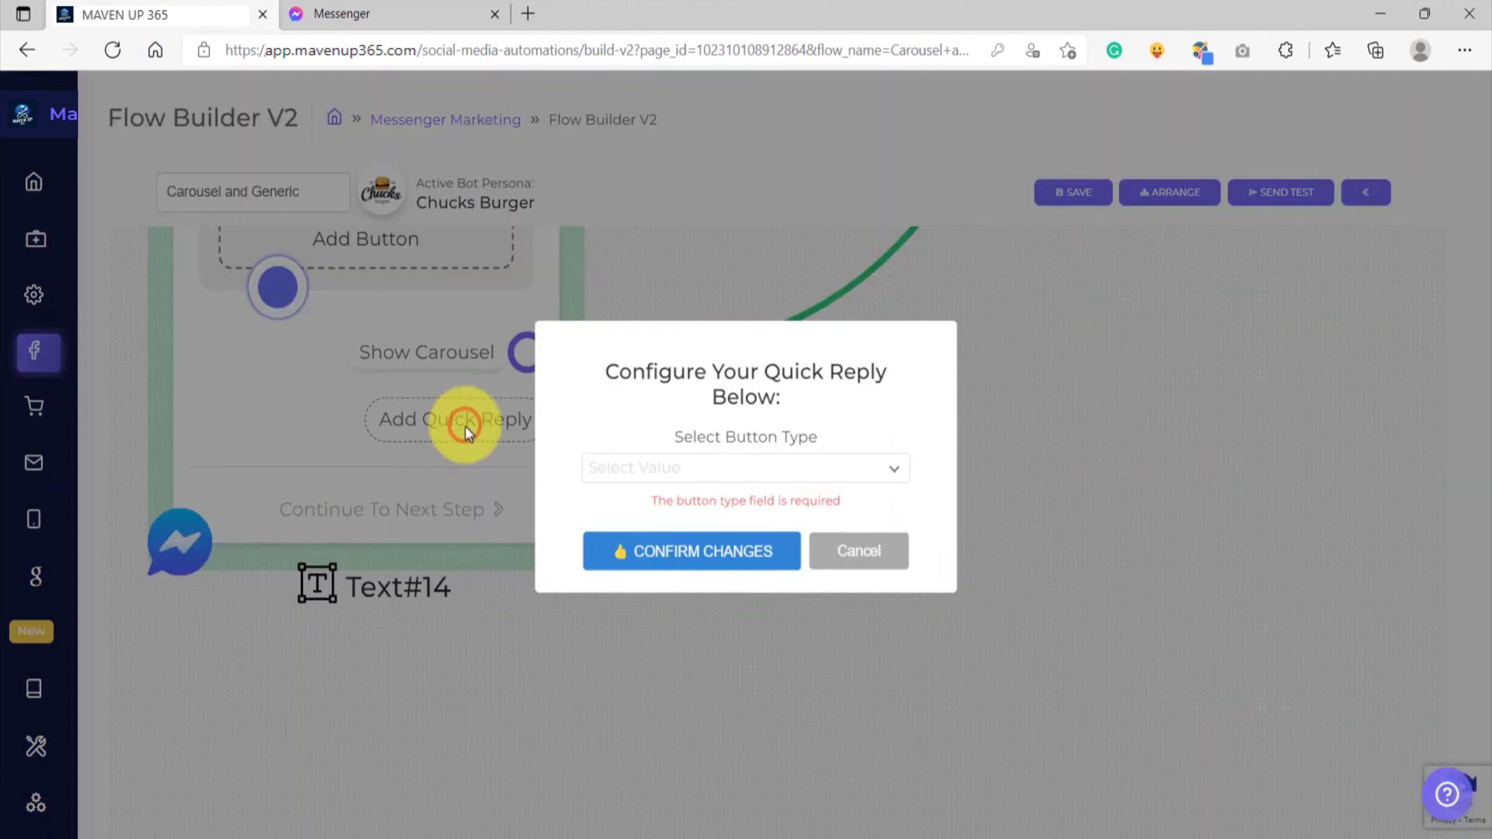
click(641, 479)
click(643, 546)
click(644, 519)
text(Show Generic)
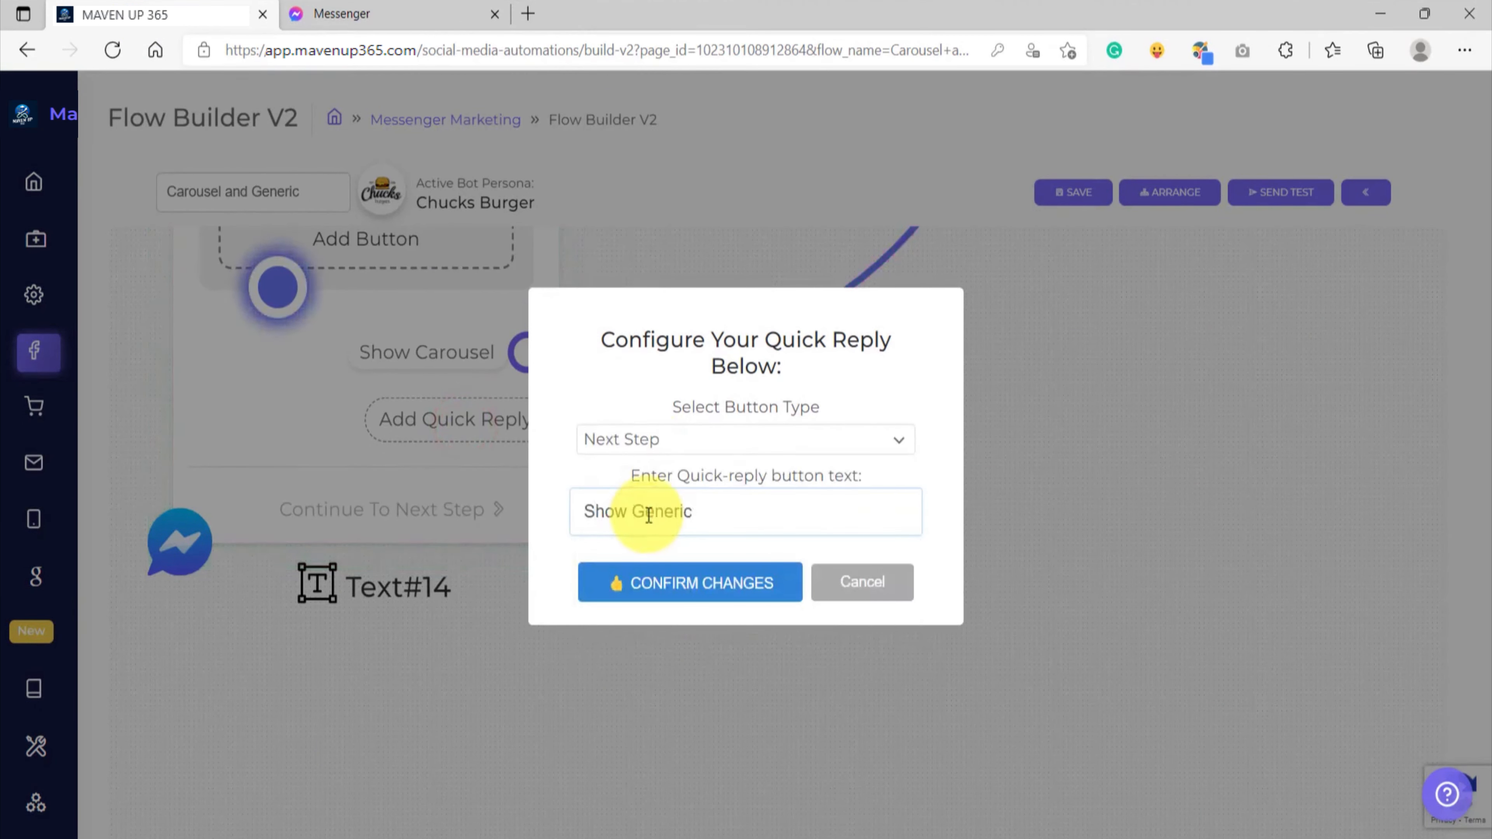
click(666, 582)
Connect the "Show Generic" quick reply to a new Generic element placed below the starting text element.
scroll(666, 582, down, 2)
drag(746, 654, 708, 489)
drag(435, 438, 284, 487)
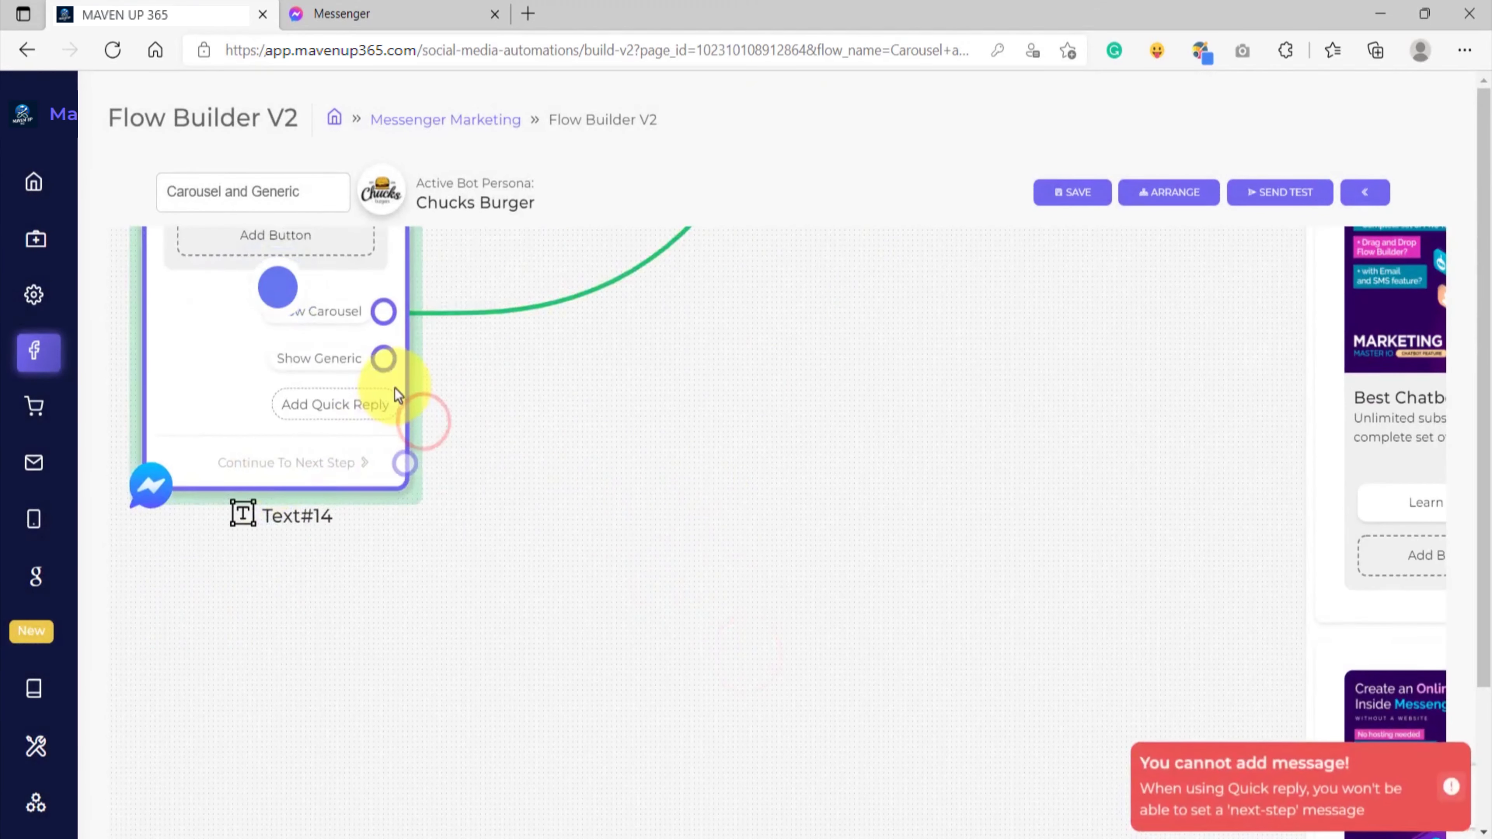
drag(386, 363, 631, 533)
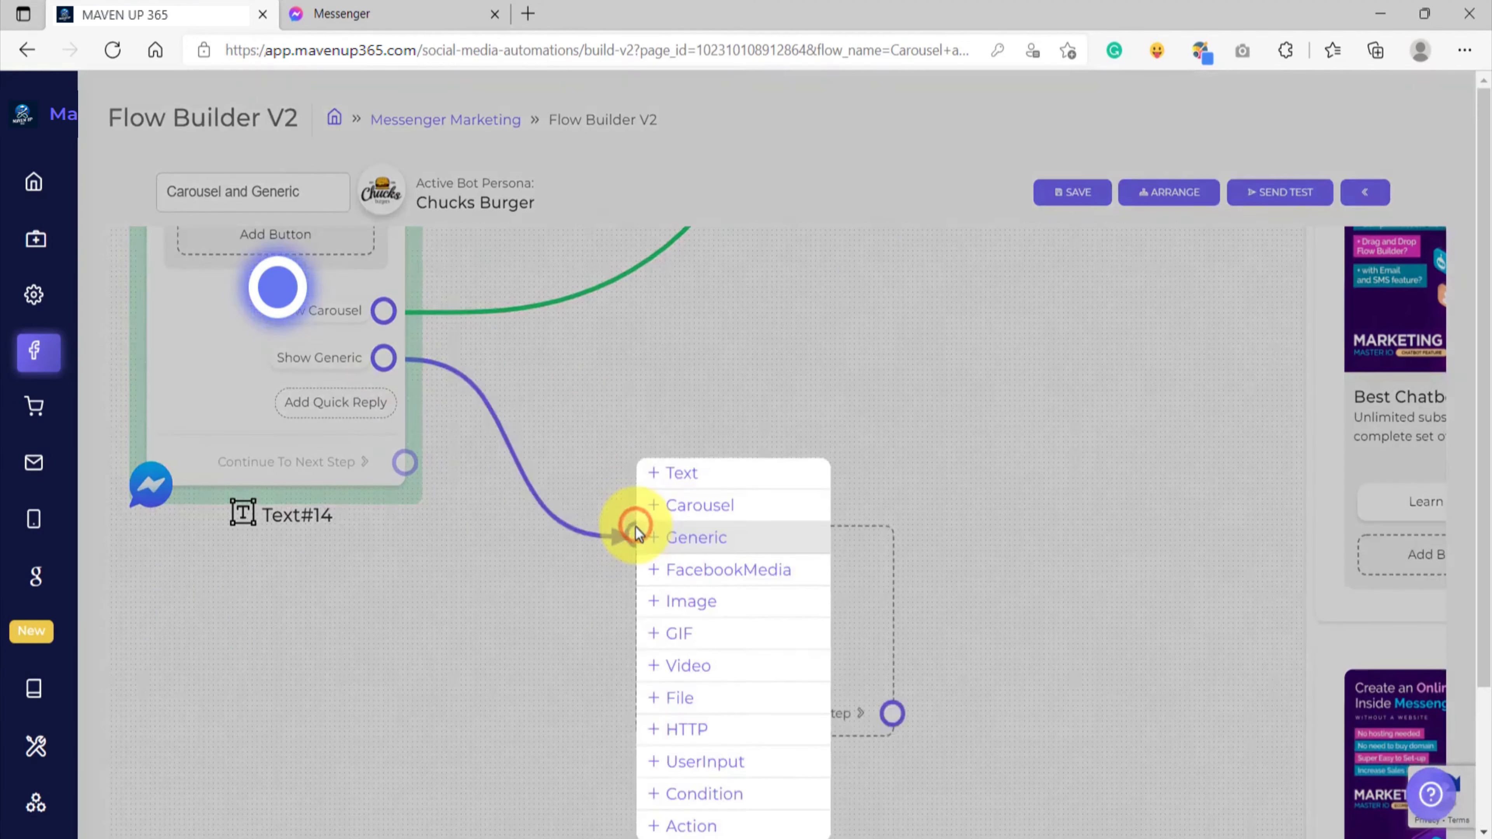
click(708, 540)
scroll(707, 543, down, 3)
drag(606, 656, 572, 524)
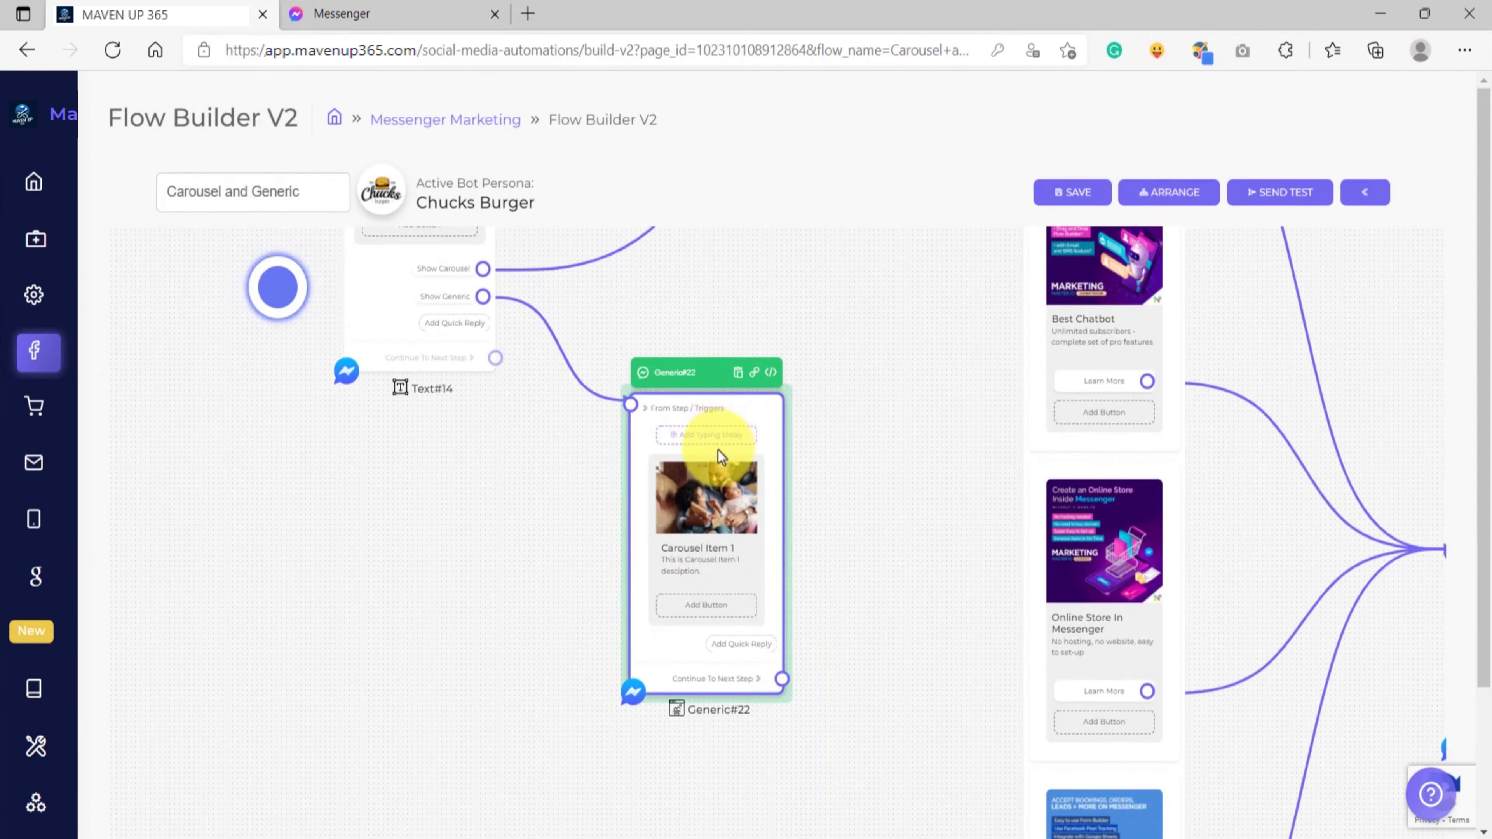
Examine the new Generic element's item image, title, description and button area alongside the multi-item carousel.
scroll(920, 382, down, 2)
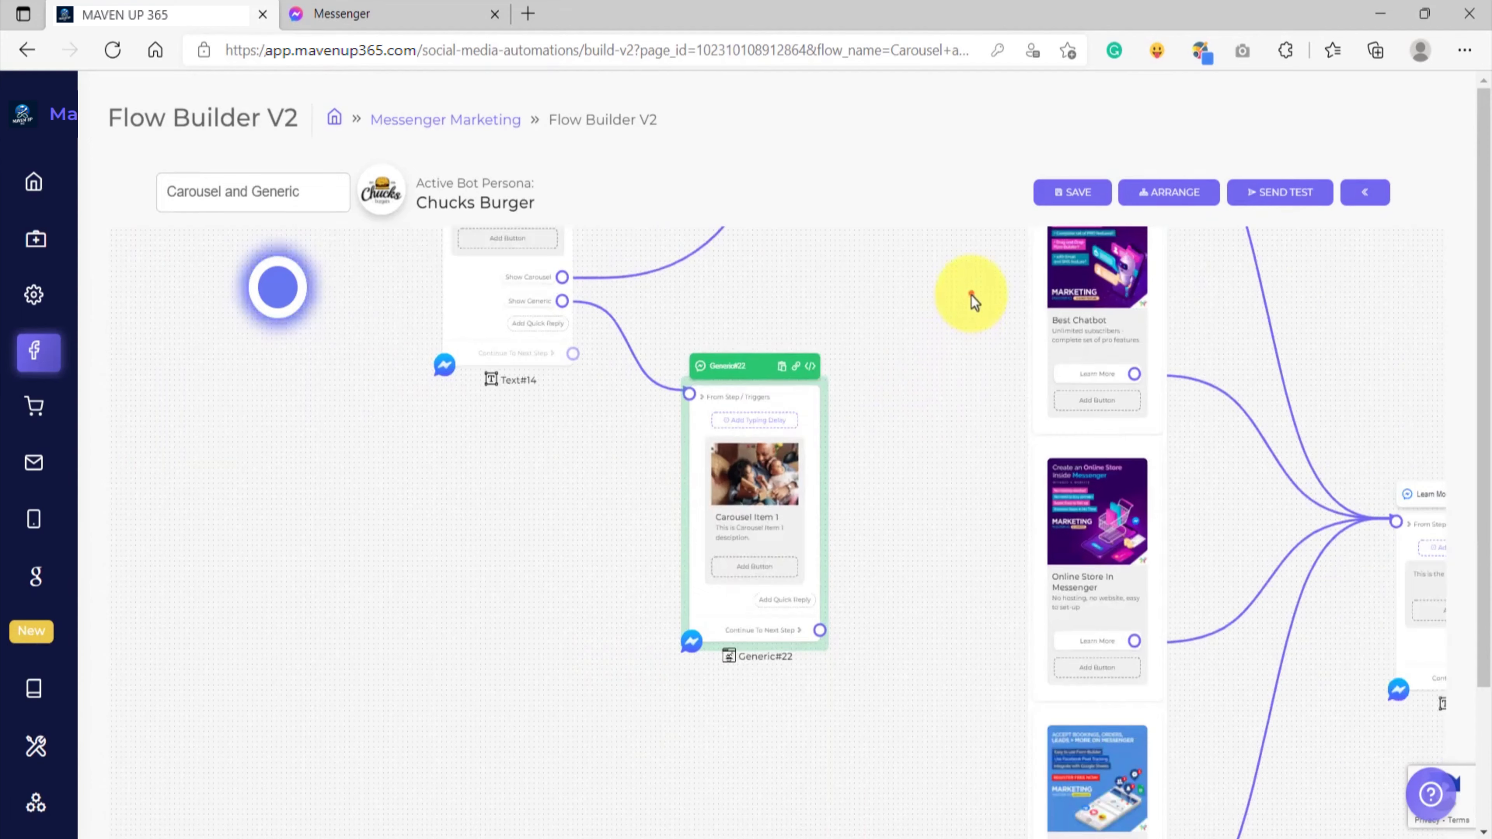
drag(972, 301, 710, 407)
scroll(869, 386, up, 5)
scroll(869, 386, down, 3)
drag(524, 669, 806, 433)
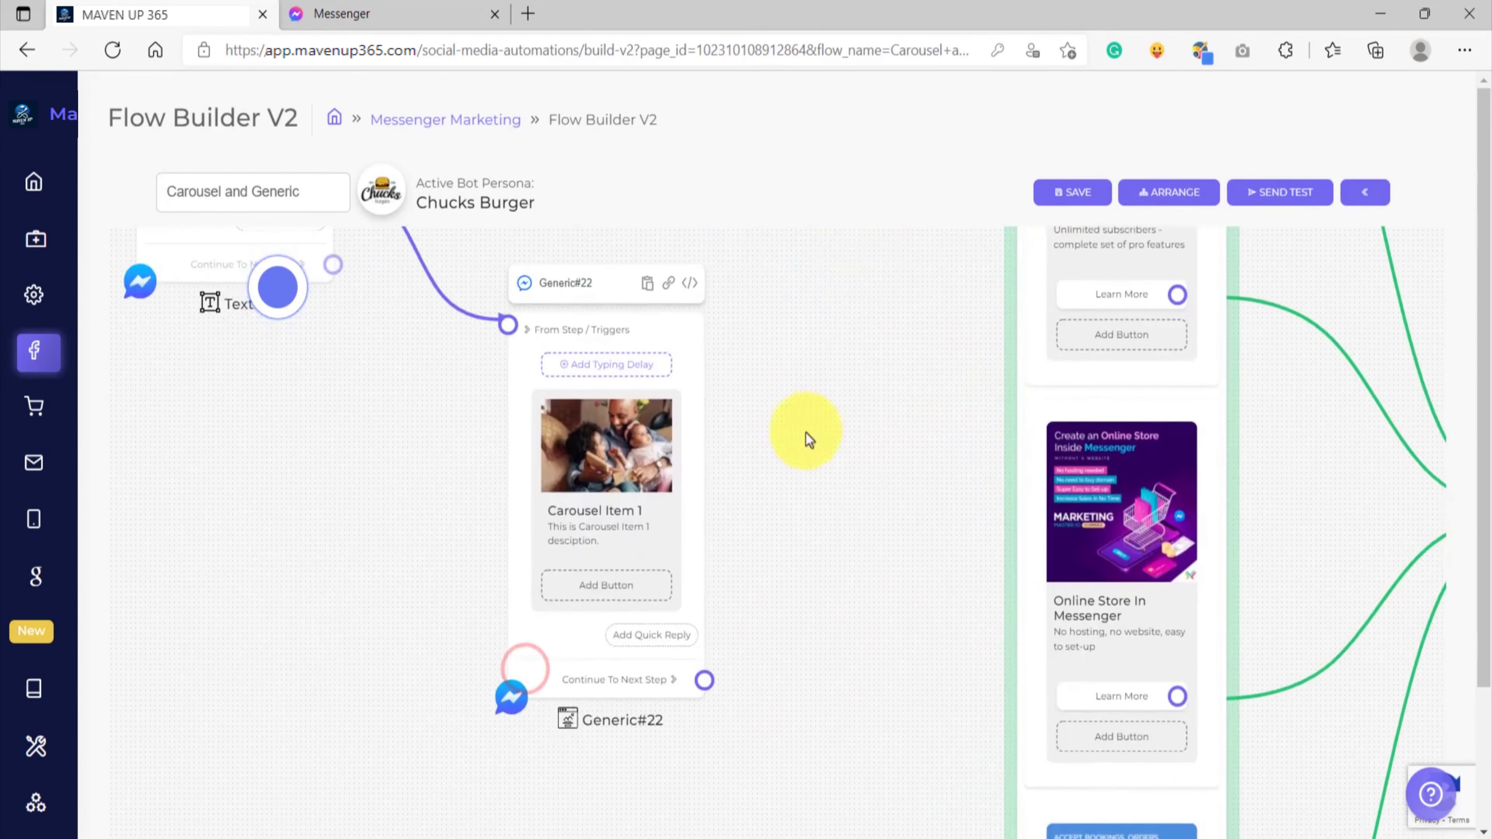
drag(811, 499, 831, 472)
scroll(635, 452, up, 5)
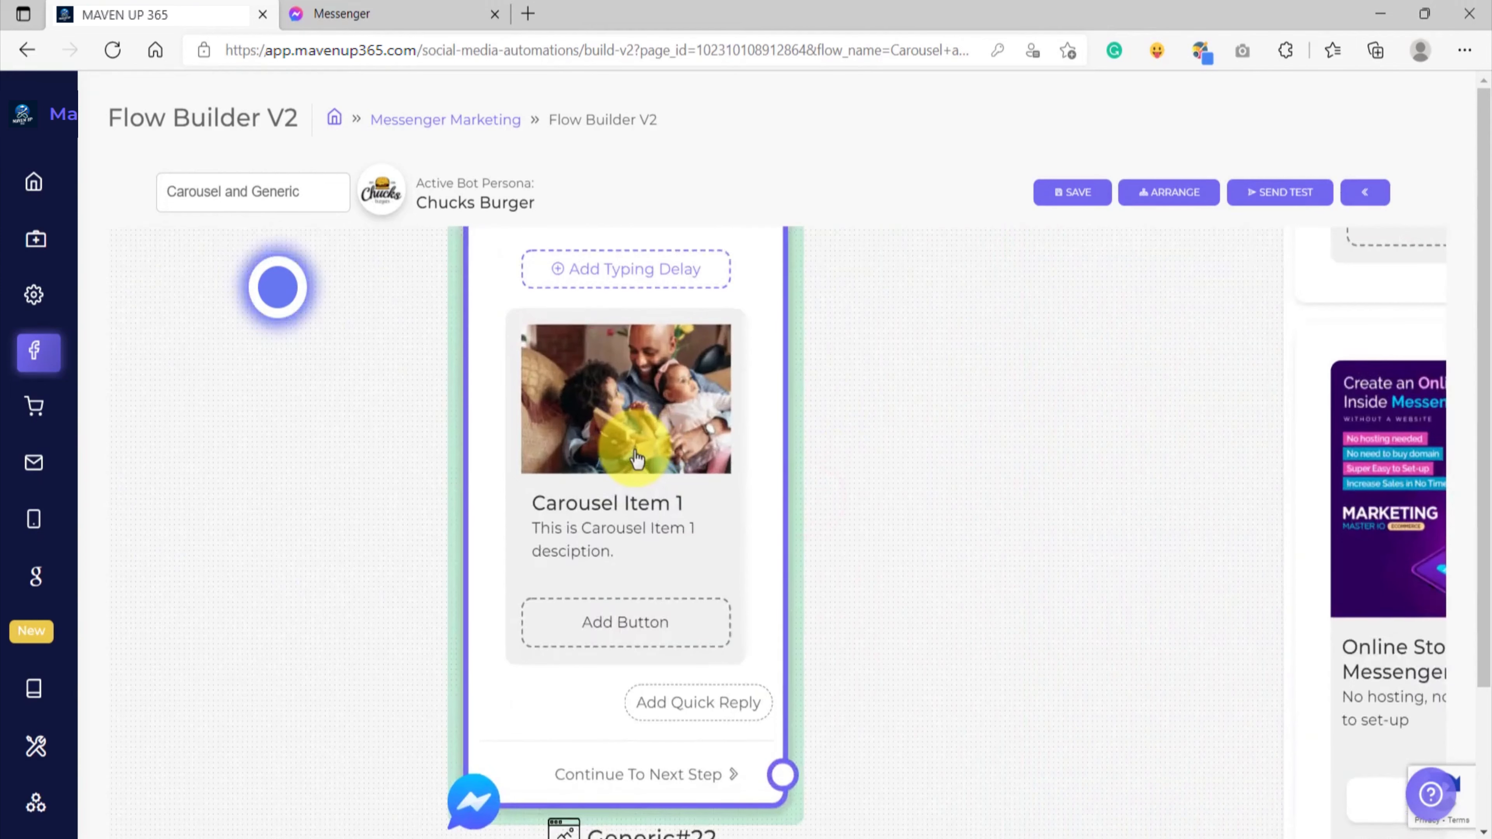
drag(973, 427, 1035, 411)
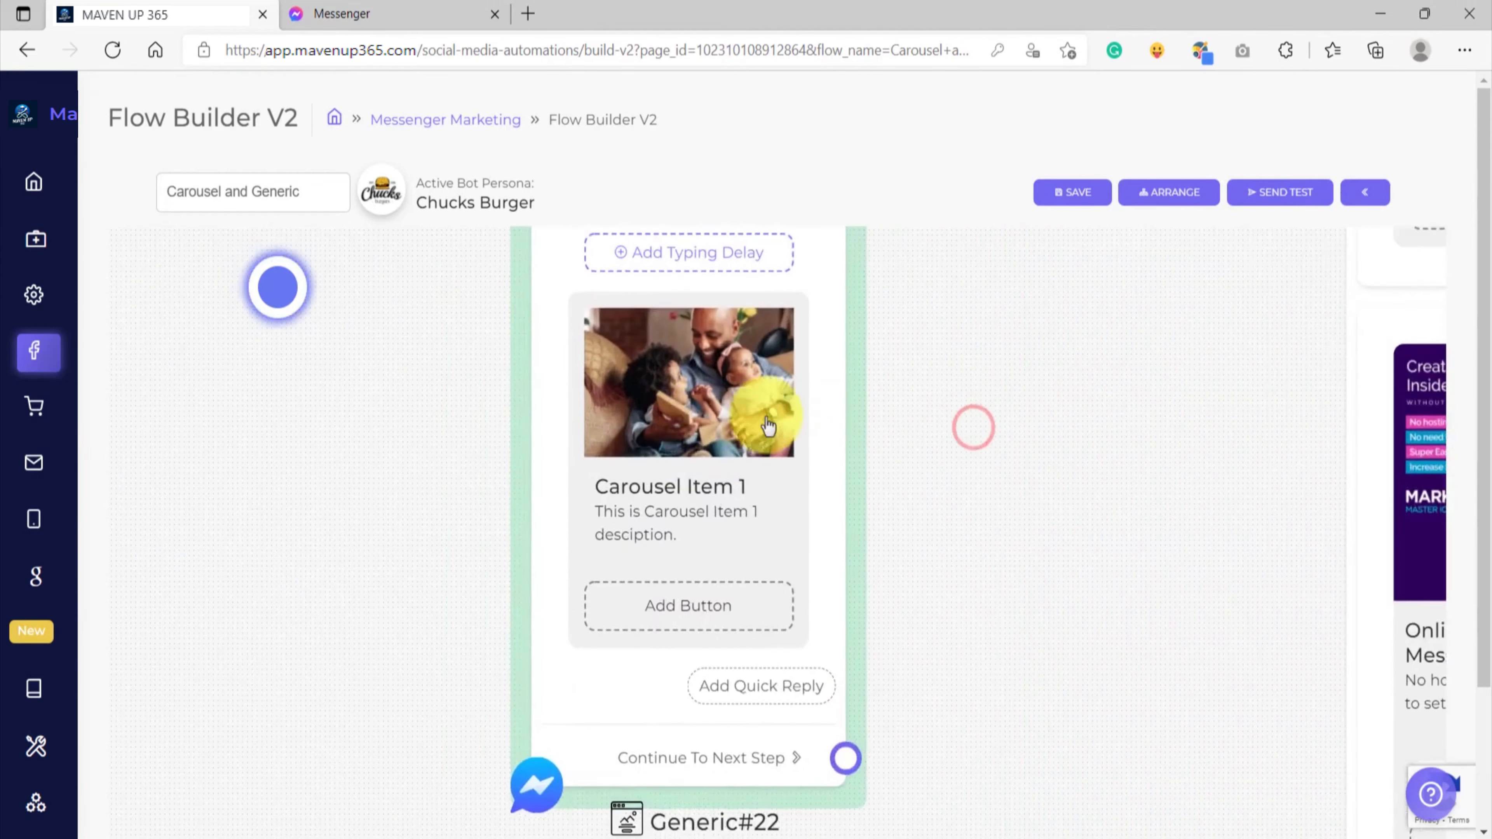
Replace the Generic item's default image with the uploaded Social Media Growth image, 4(1).
click(699, 423)
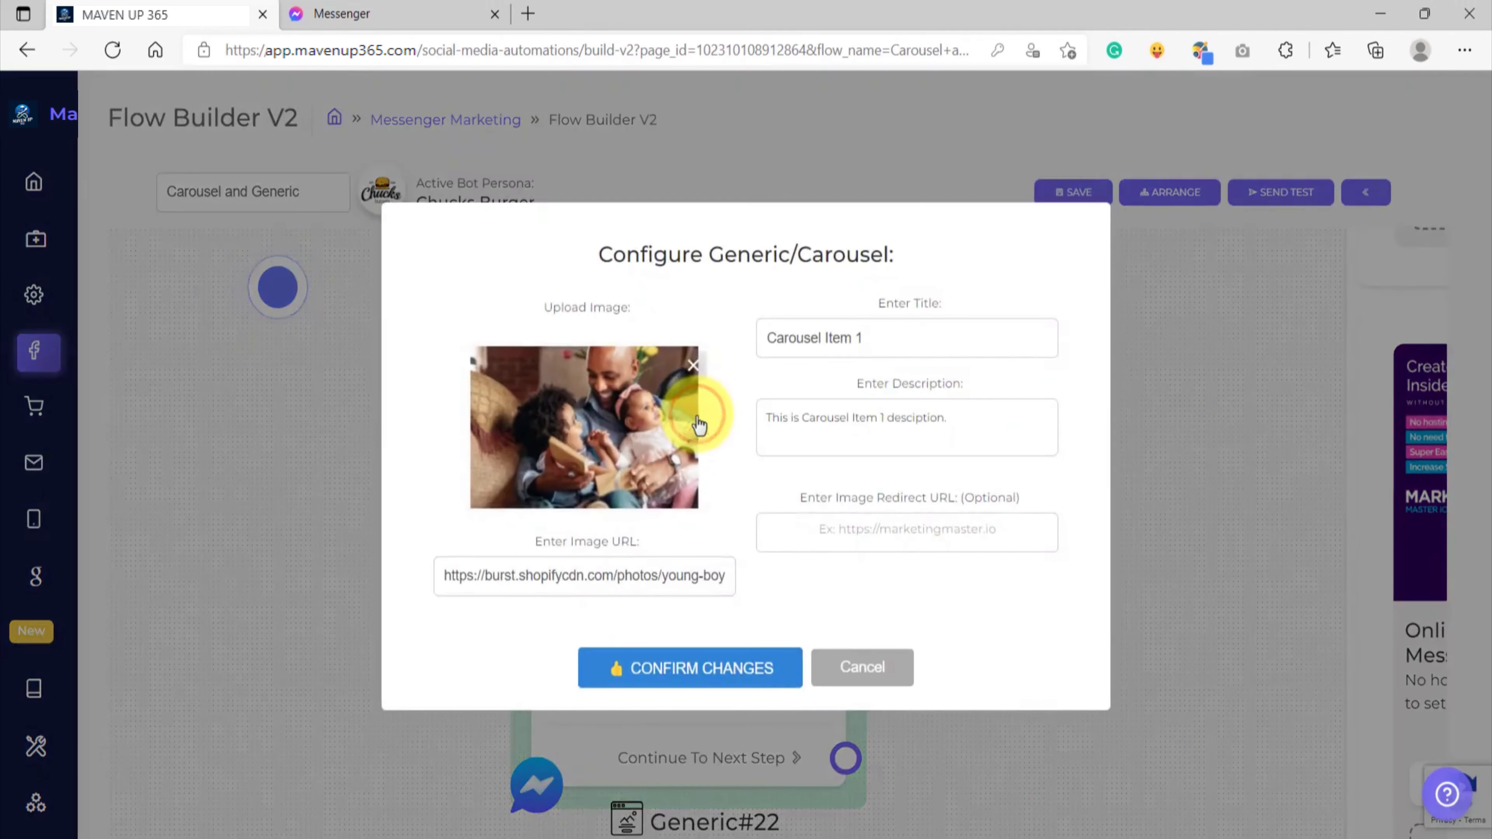
click(695, 368)
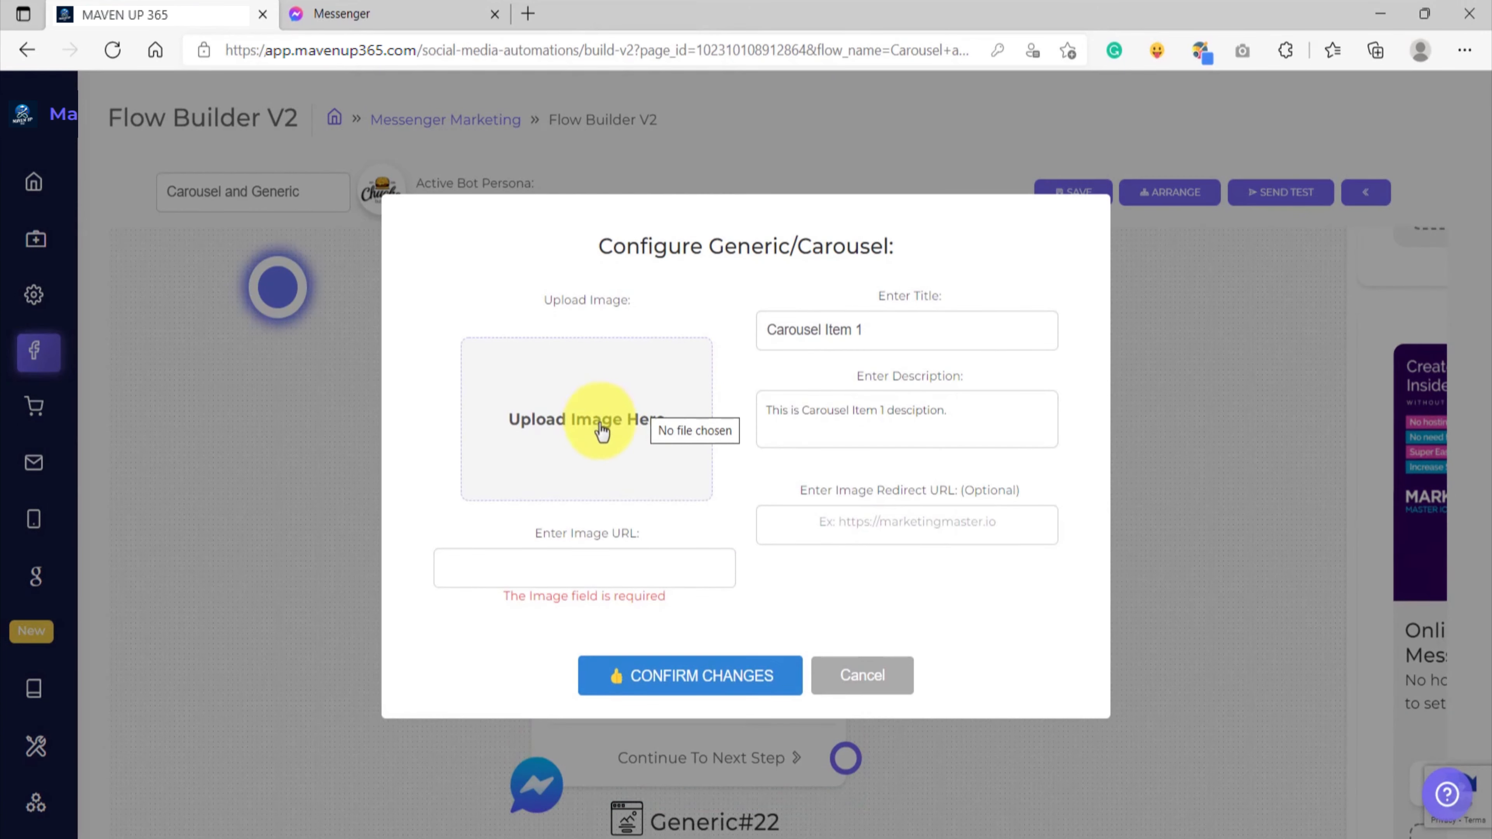
click(624, 418)
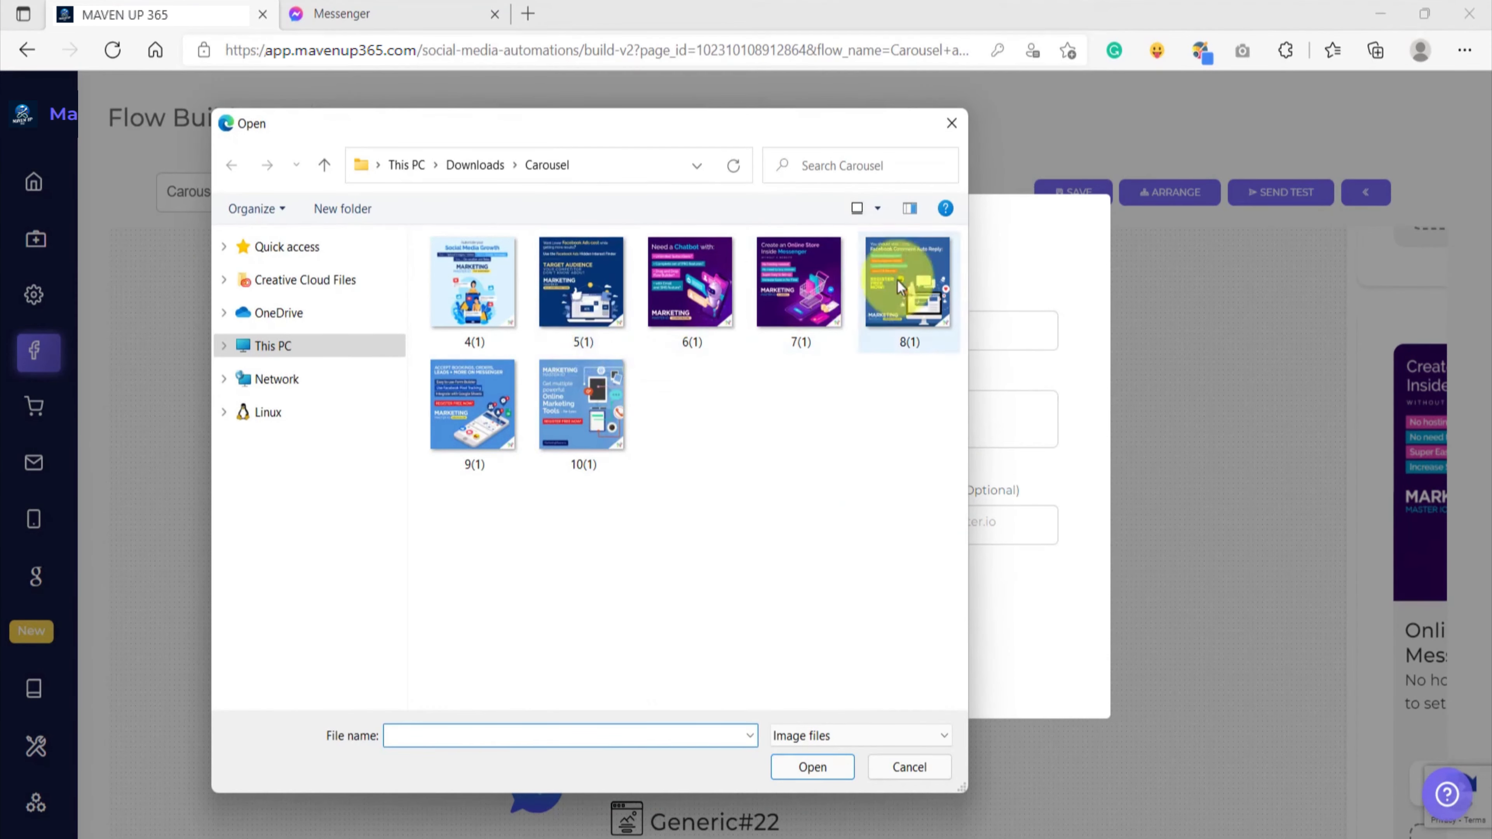
double_click(472, 273)
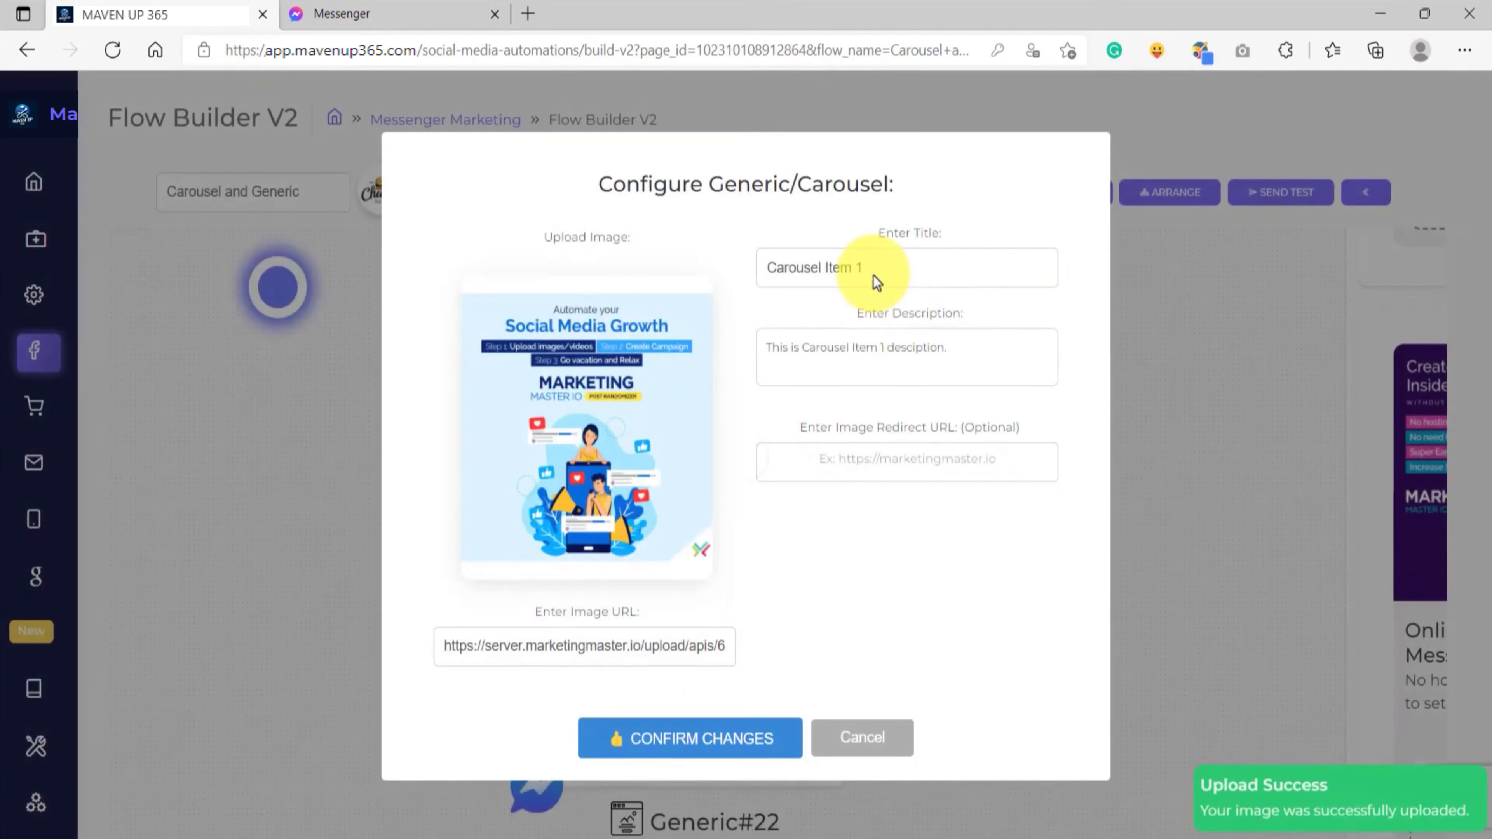
Correct the Generic item's description to "This is Carousel Item 1 description." and confirm its configuration.
triple_click(873, 343)
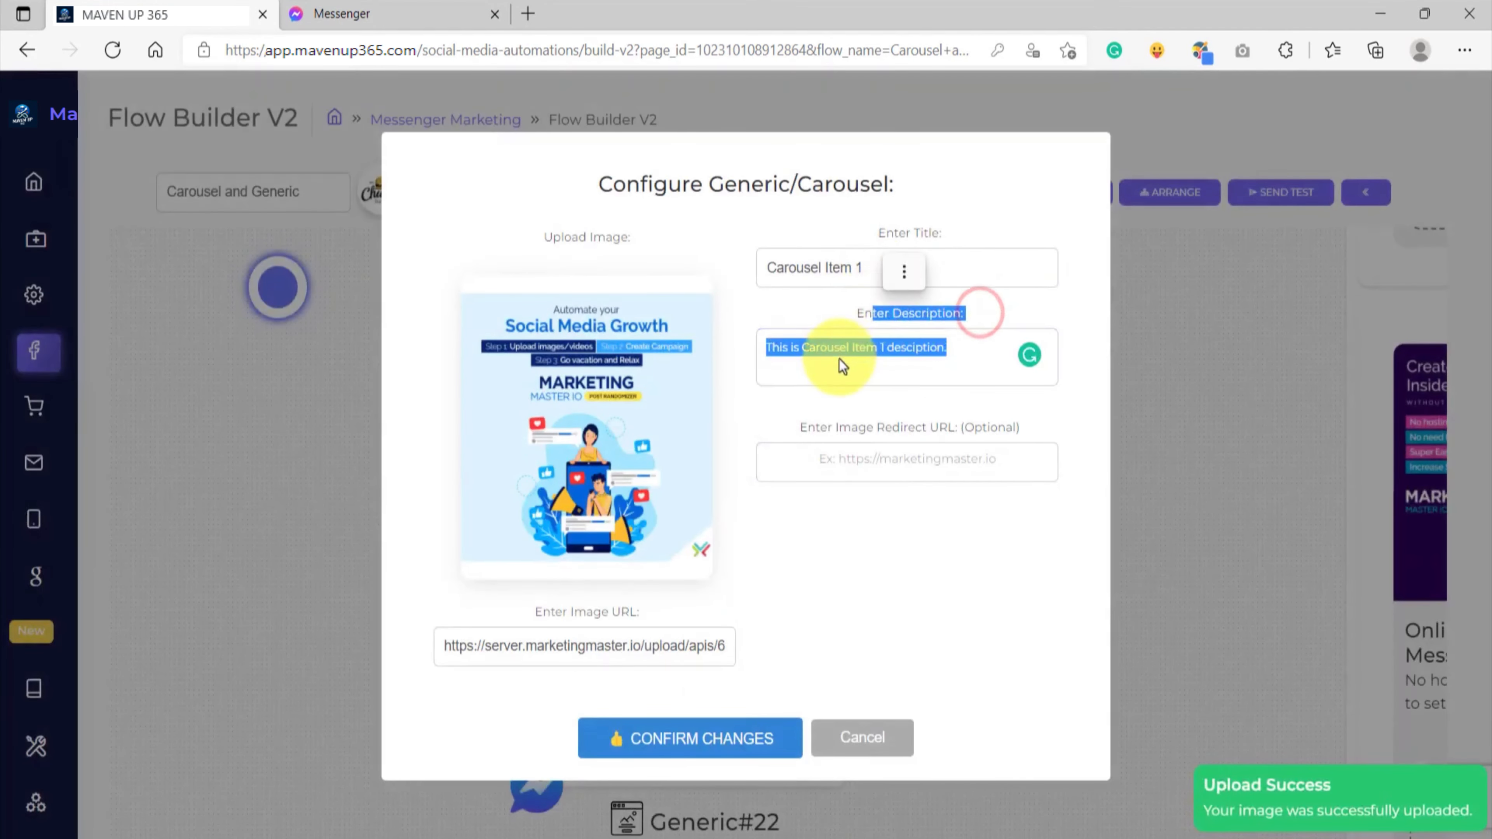
click(864, 279)
click(834, 422)
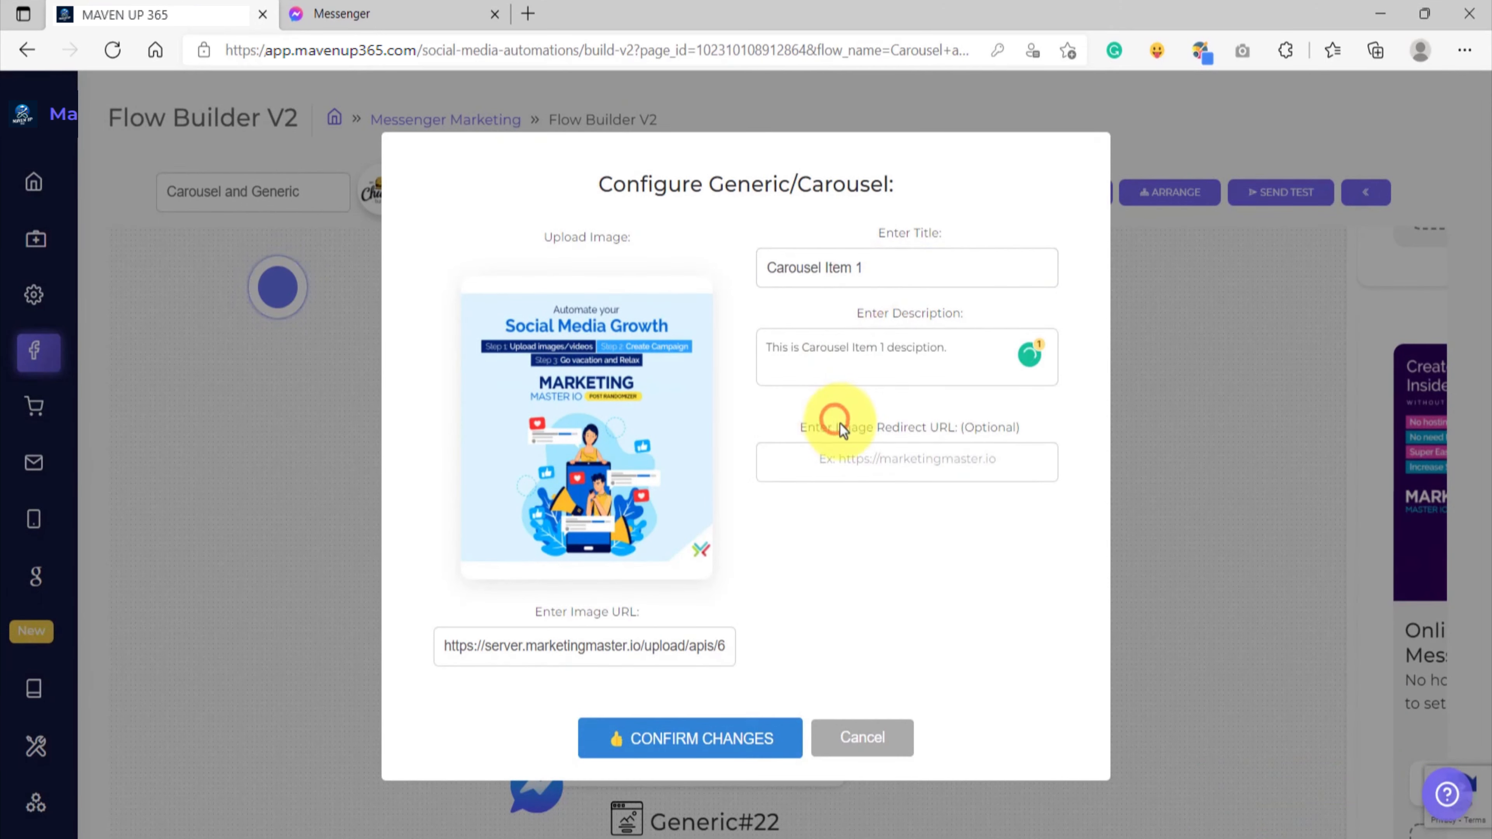
mouse_move(972, 424)
mouse_down()
mouse_move(1008, 428)
mouse_move(964, 430)
mouse_up()
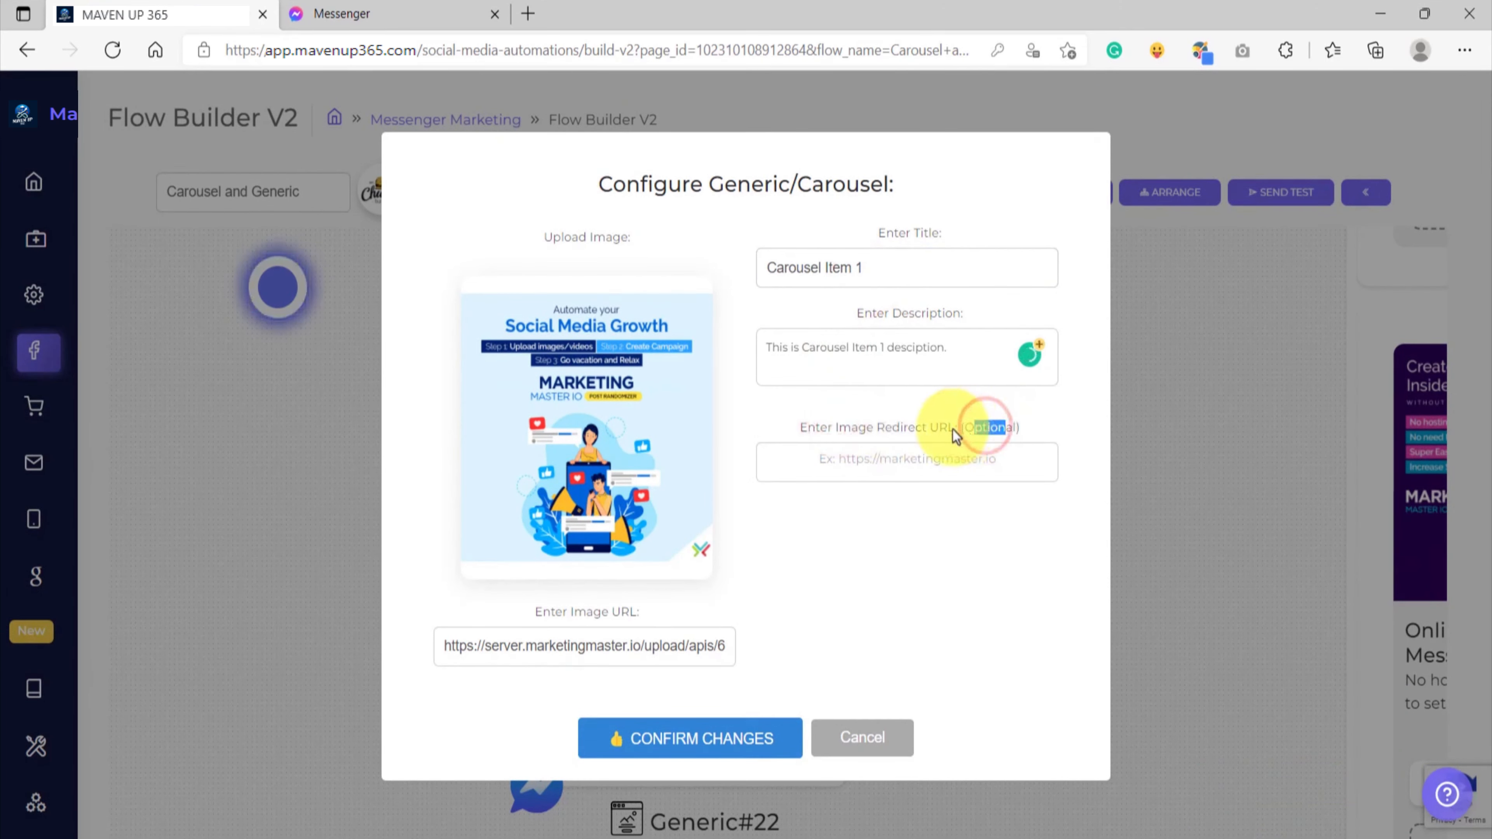
click(911, 348)
click(907, 381)
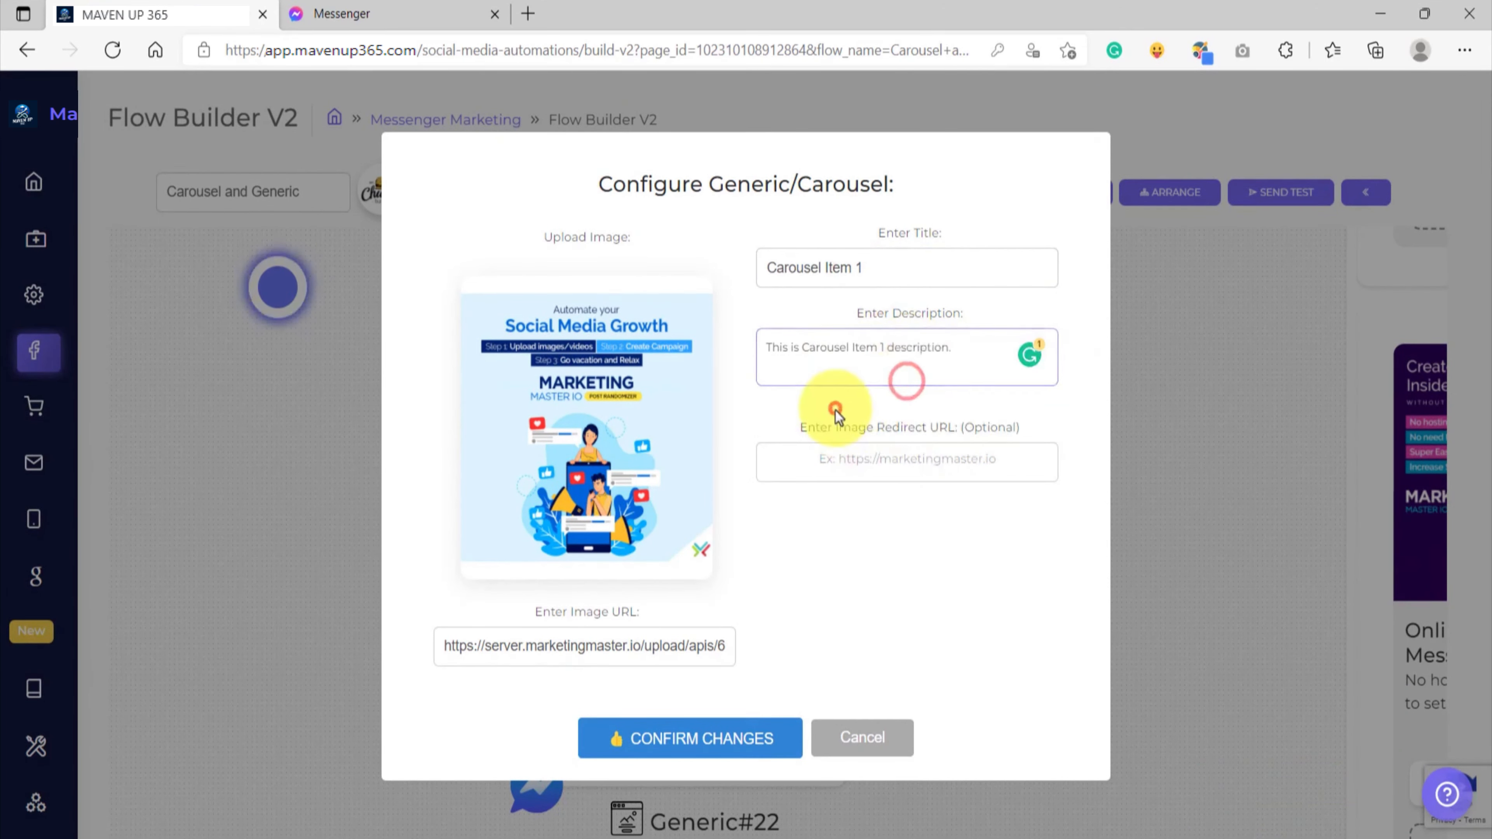
click(688, 741)
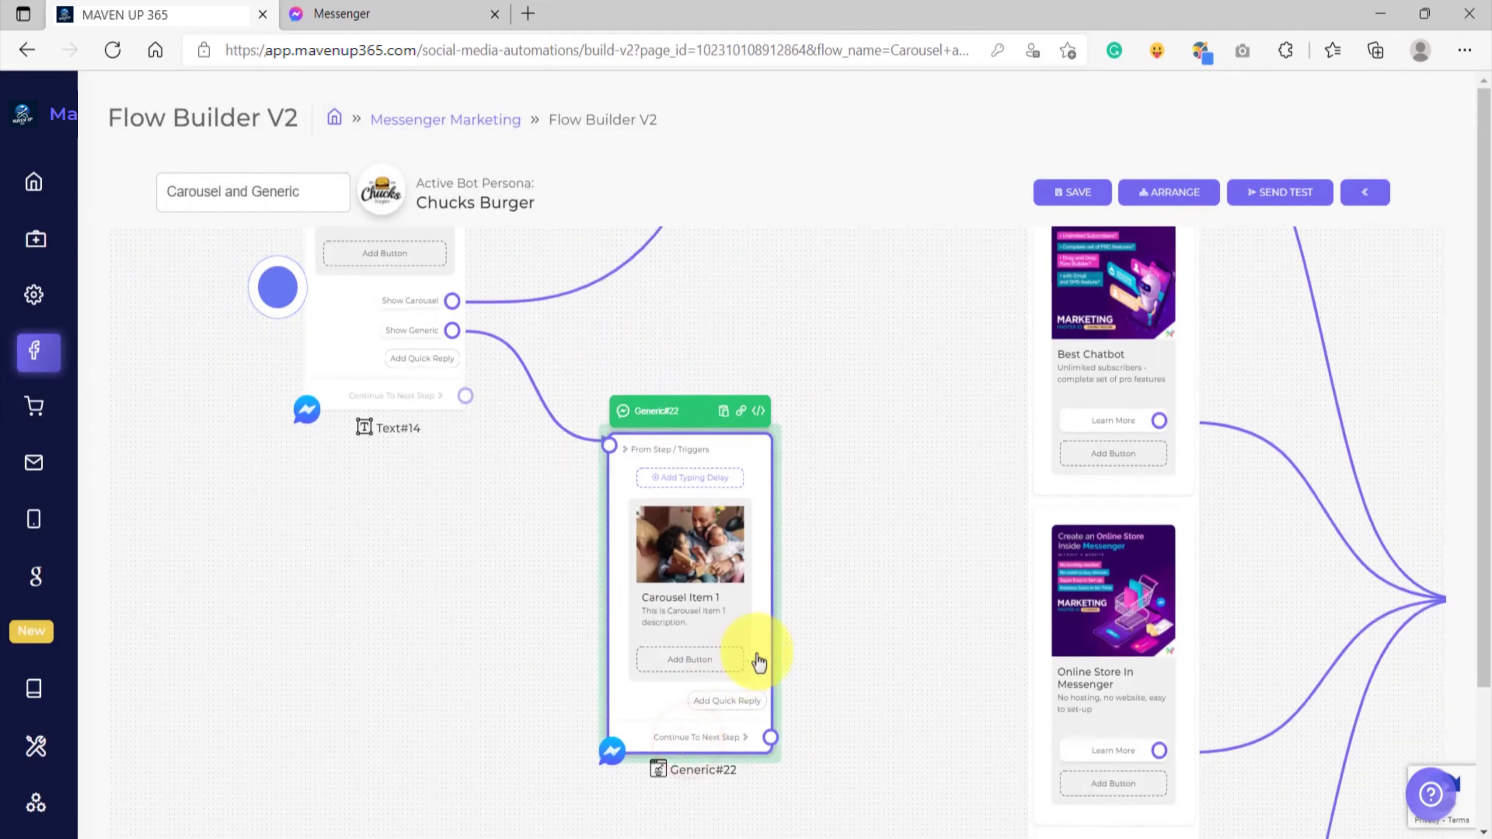
scroll(838, 559, down, 3)
drag(848, 400, 937, 508)
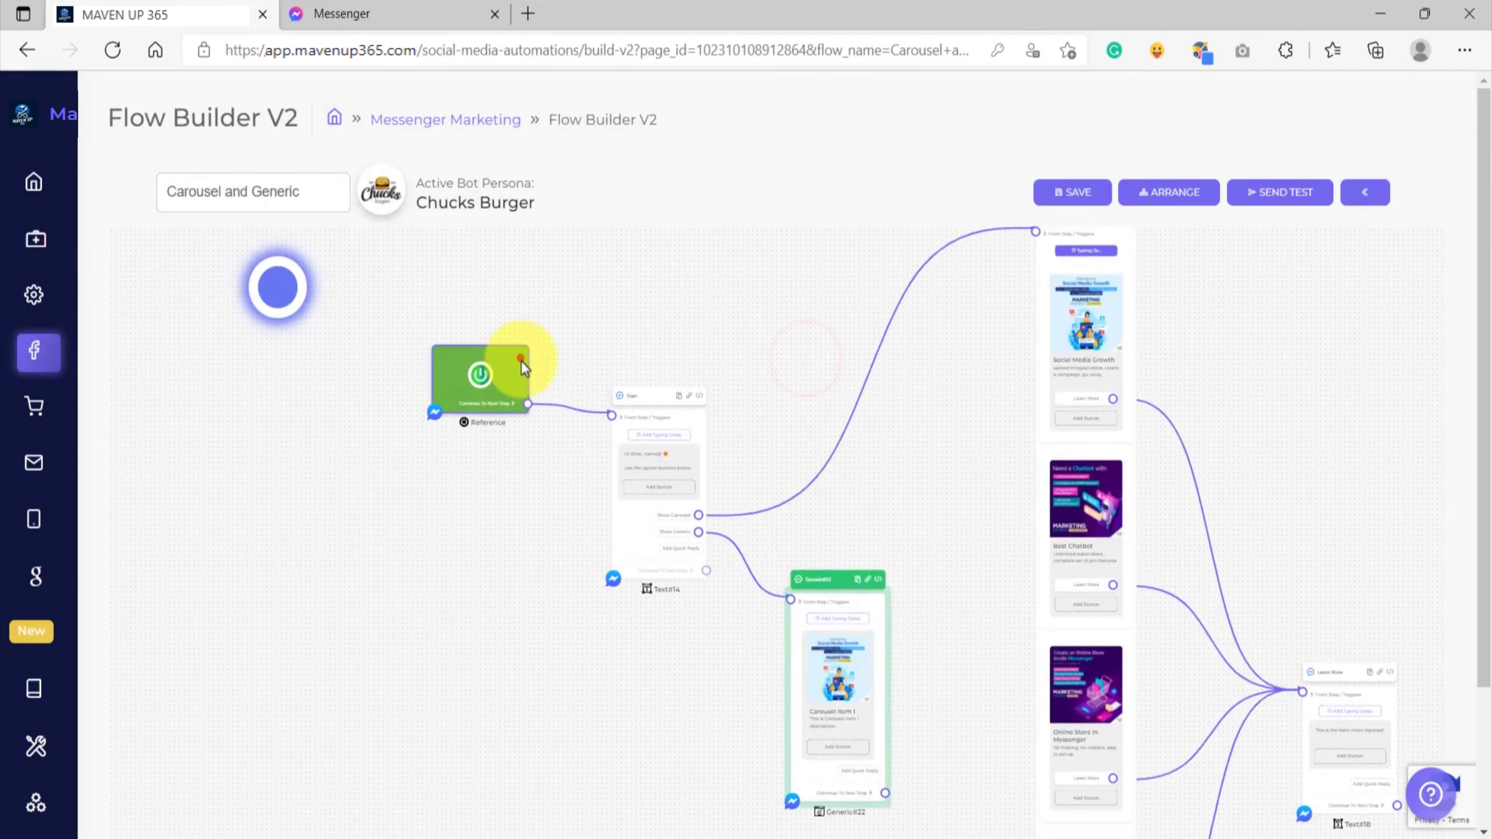
Add a trigger element above the Reference element and connect its output to the Start text element.
drag(521, 358, 488, 463)
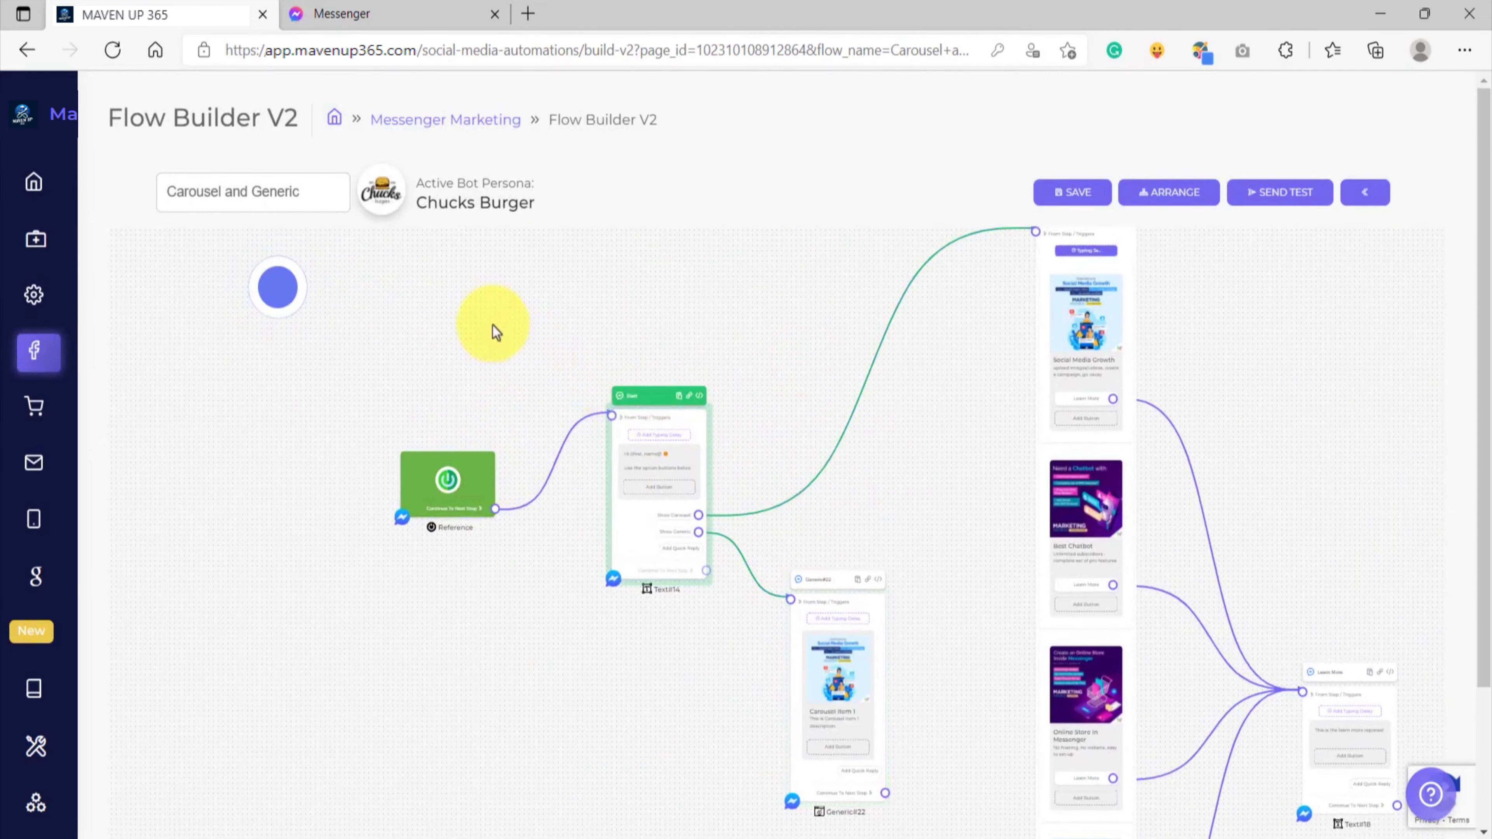
right_click(495, 333)
click(576, 770)
drag(599, 787, 699, 504)
scroll(554, 359, up, 3)
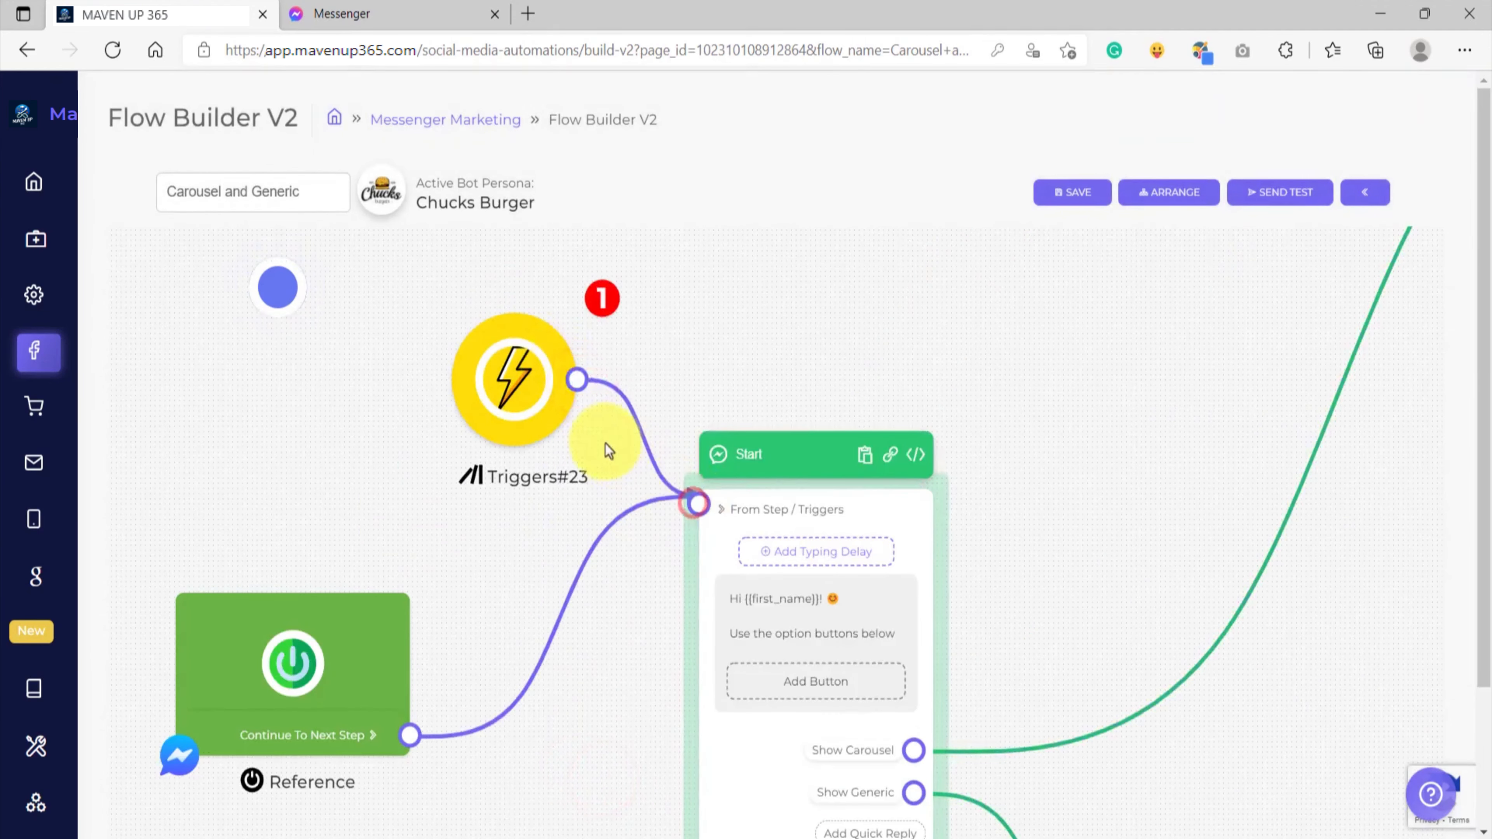
Configure the new trigger as a Keyword trigger with the keyword "carousel".
click(523, 381)
click(658, 465)
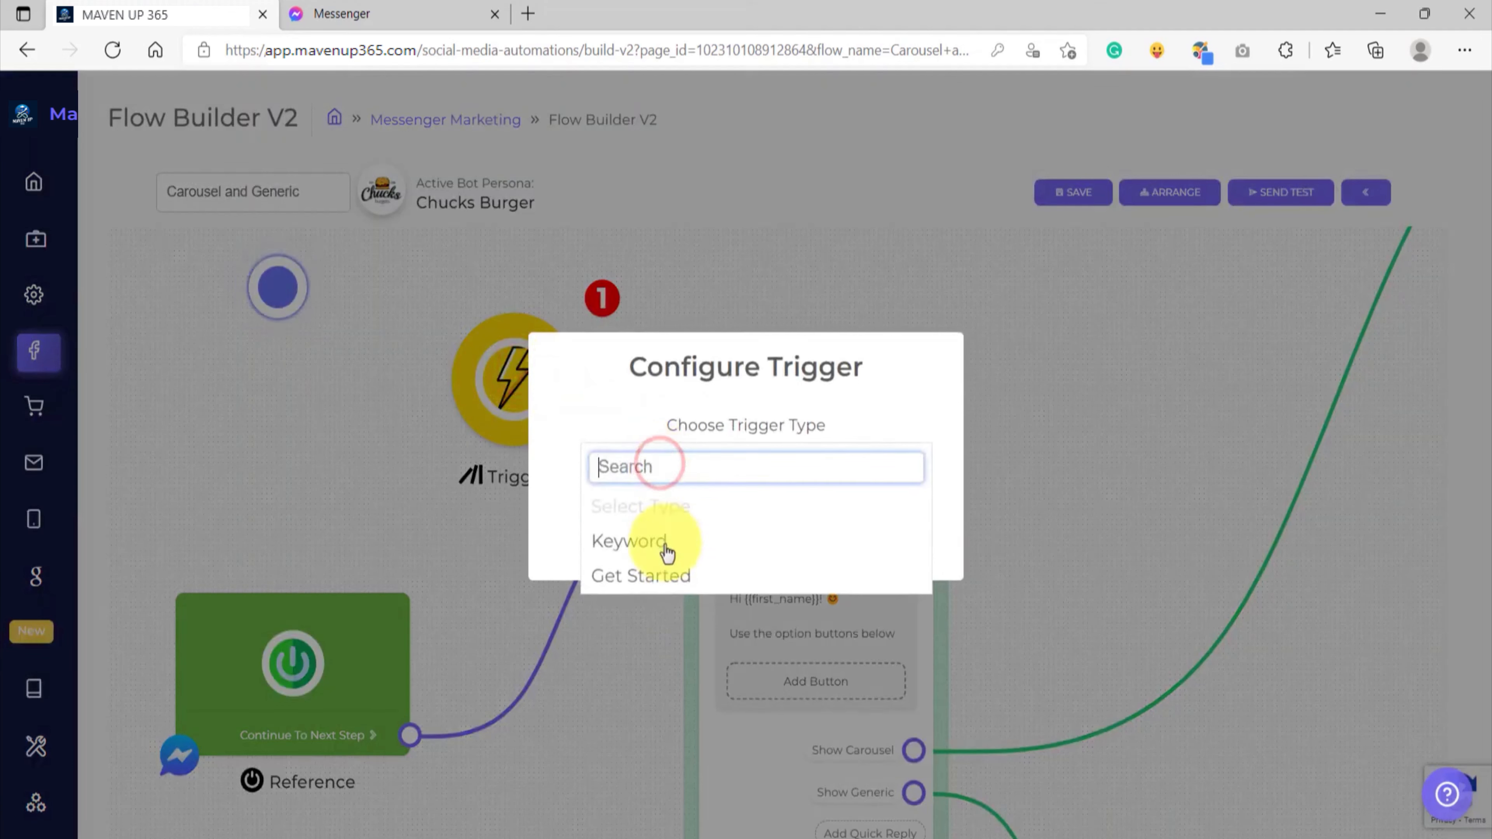
click(667, 552)
click(654, 485)
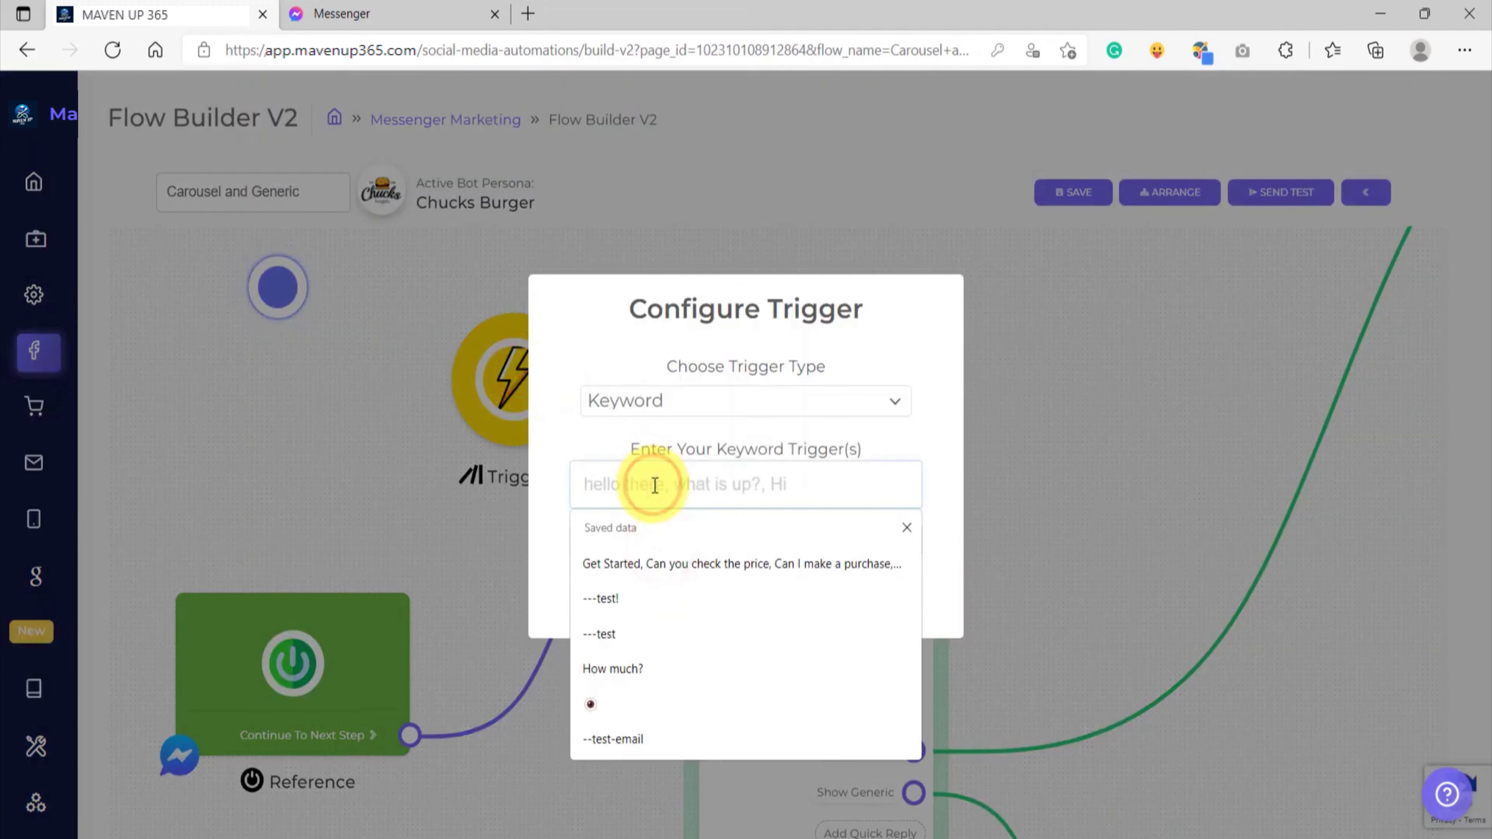
text(carousel)
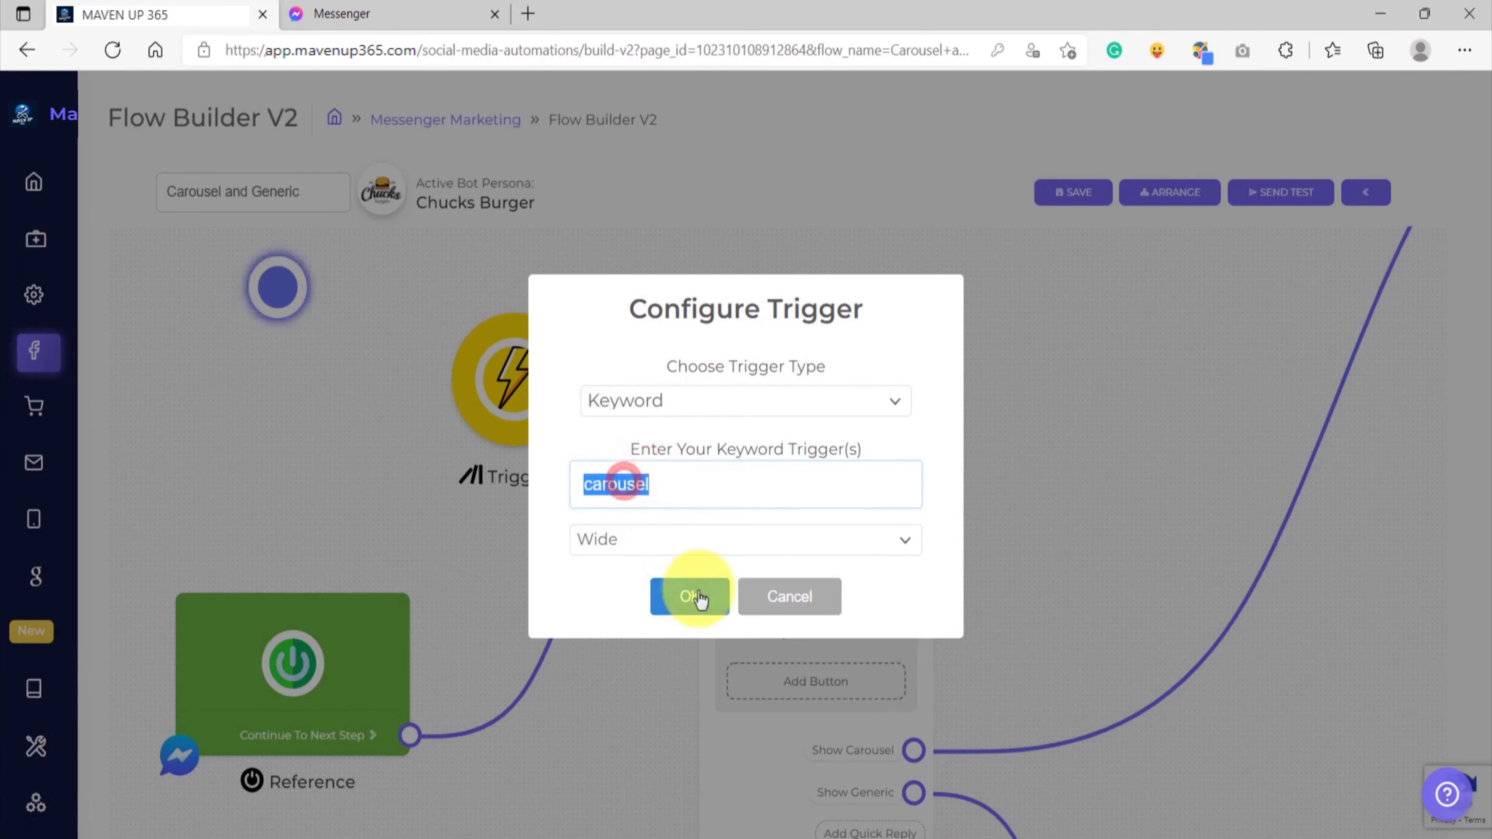
click(690, 600)
scroll(683, 616, down, 4)
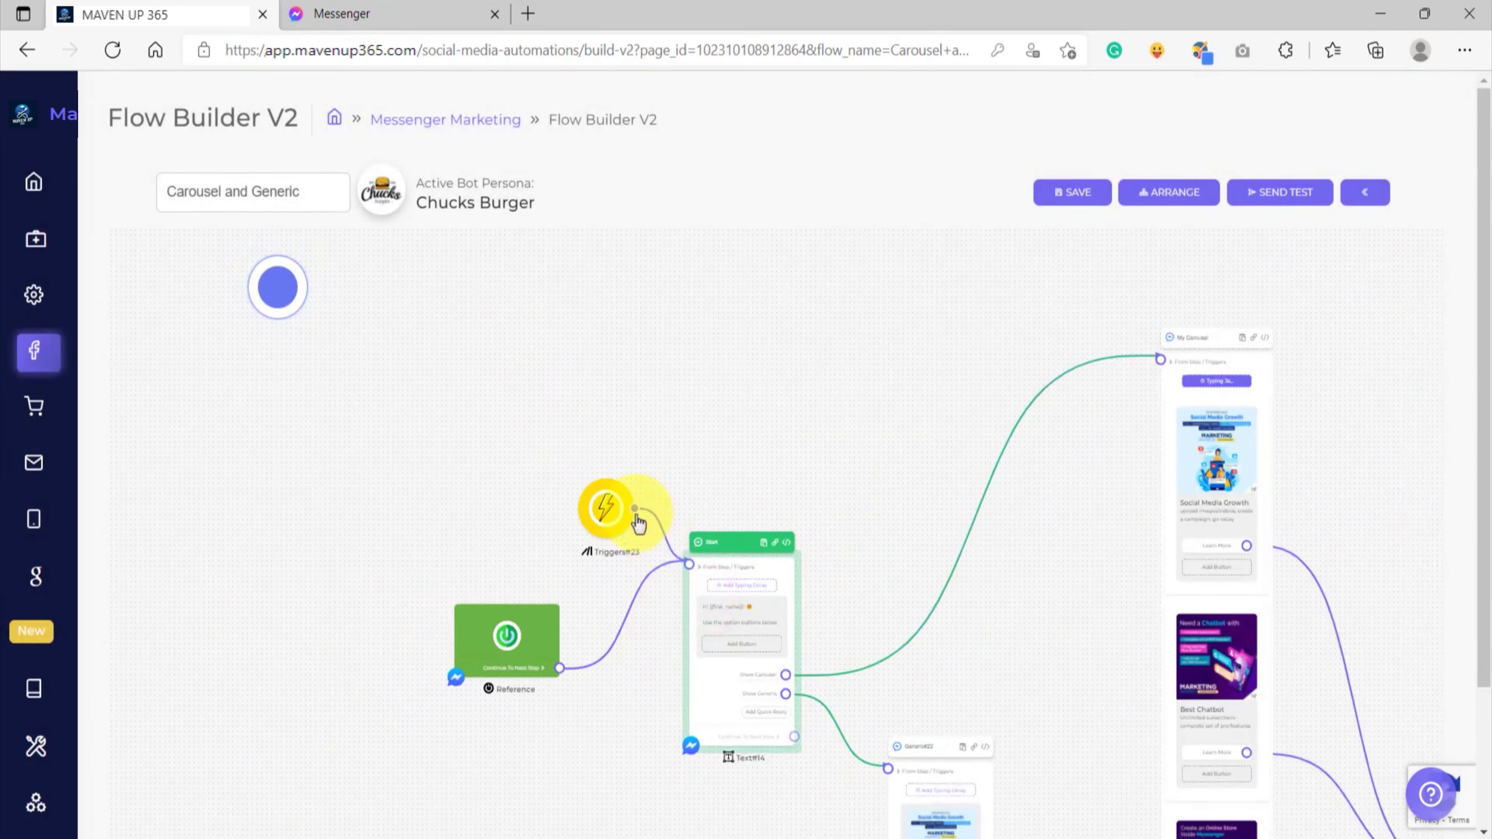
scroll(636, 513, up, 5)
double_click(576, 504)
click(680, 591)
Rename the Generic element's title as "Generic".
scroll(692, 607, down, 5)
drag(693, 737, 544, 408)
drag(703, 524, 660, 559)
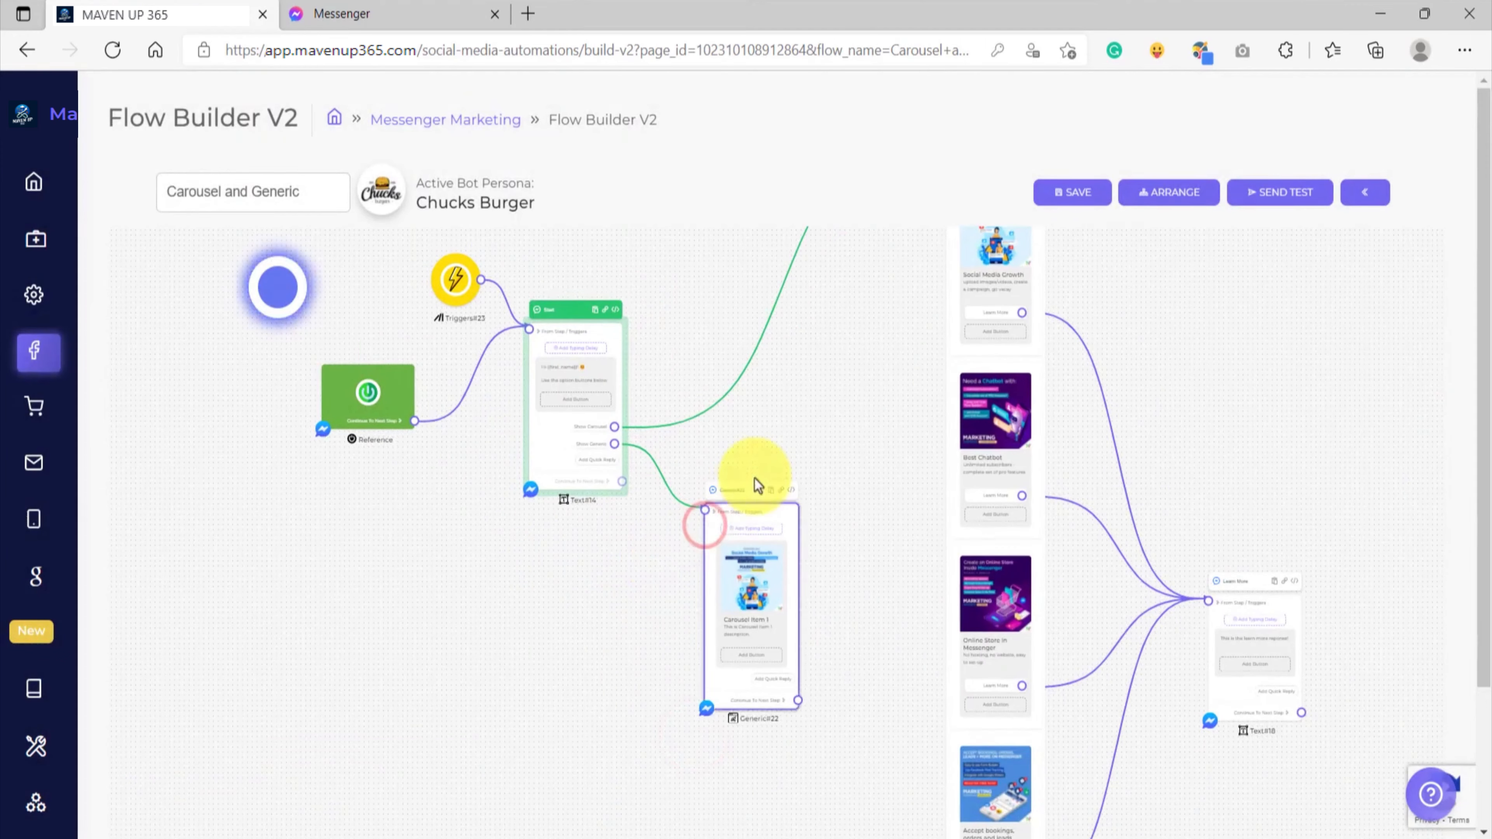
scroll(734, 500, up, 5)
click(681, 528)
click(714, 529)
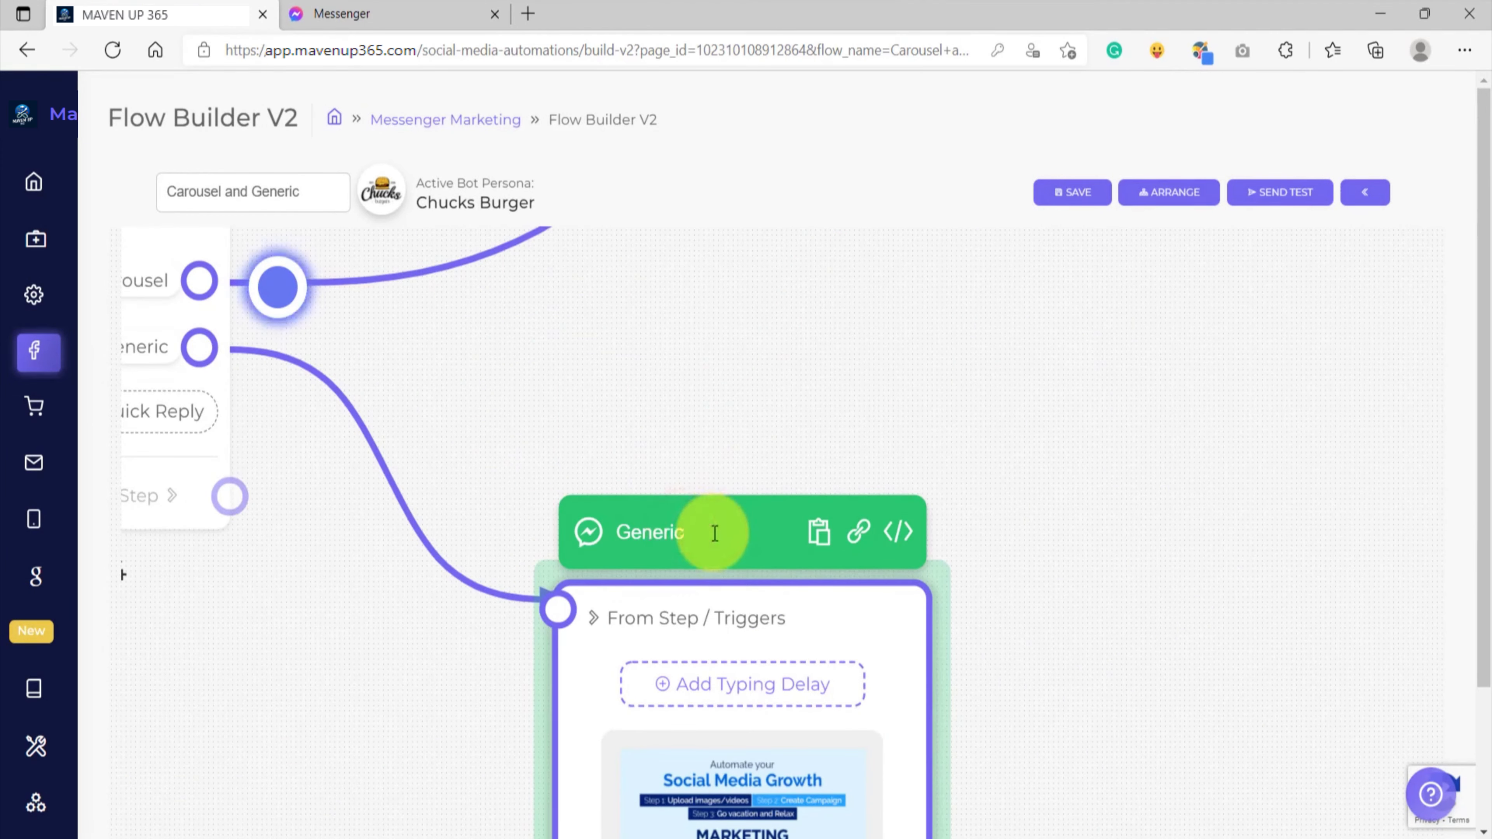
Save the Carousel and Generic flow and dismiss the confirmation.
scroll(715, 534, down, 10)
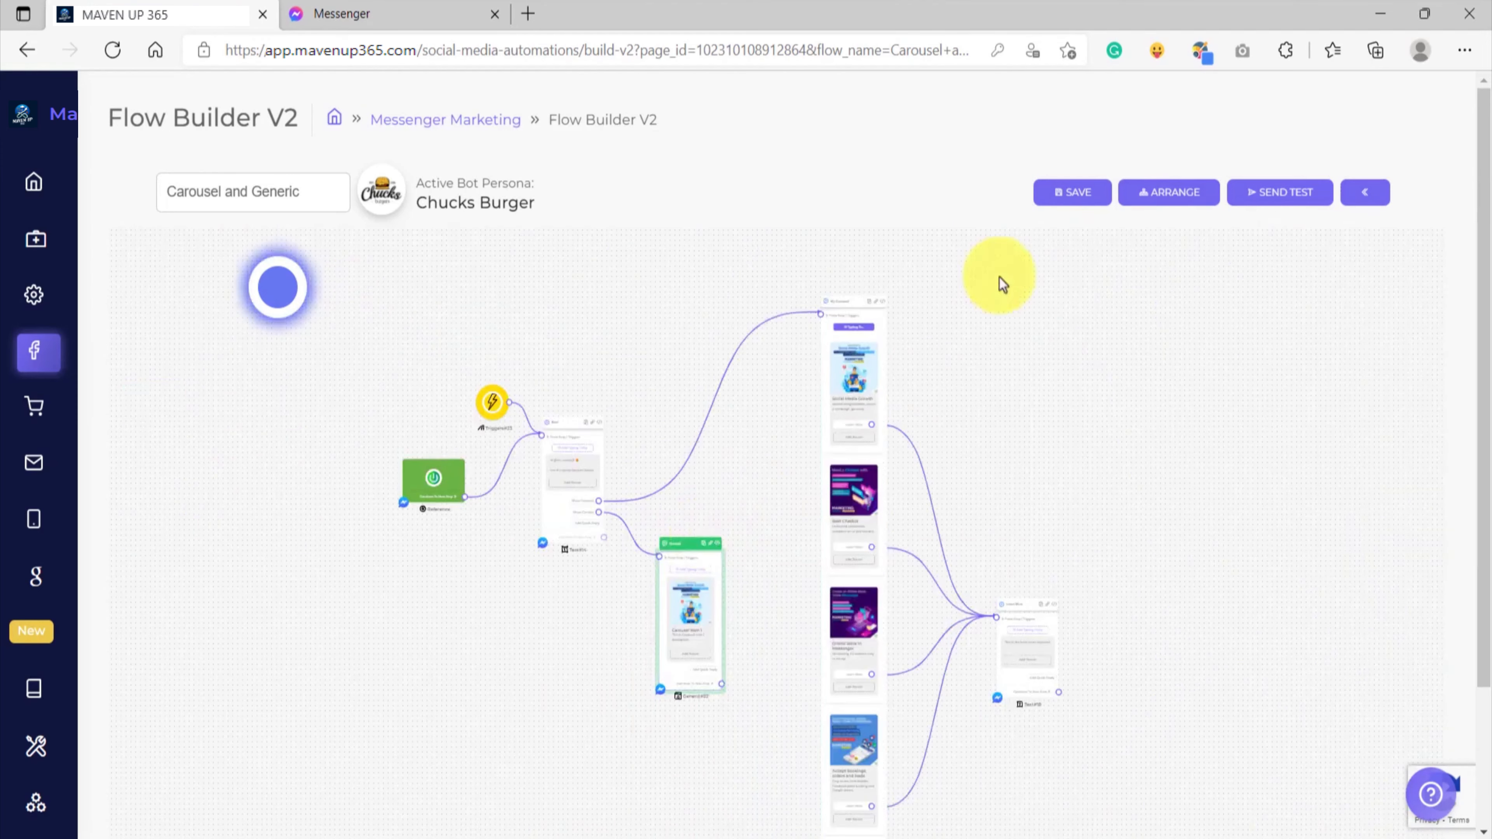
click(1066, 199)
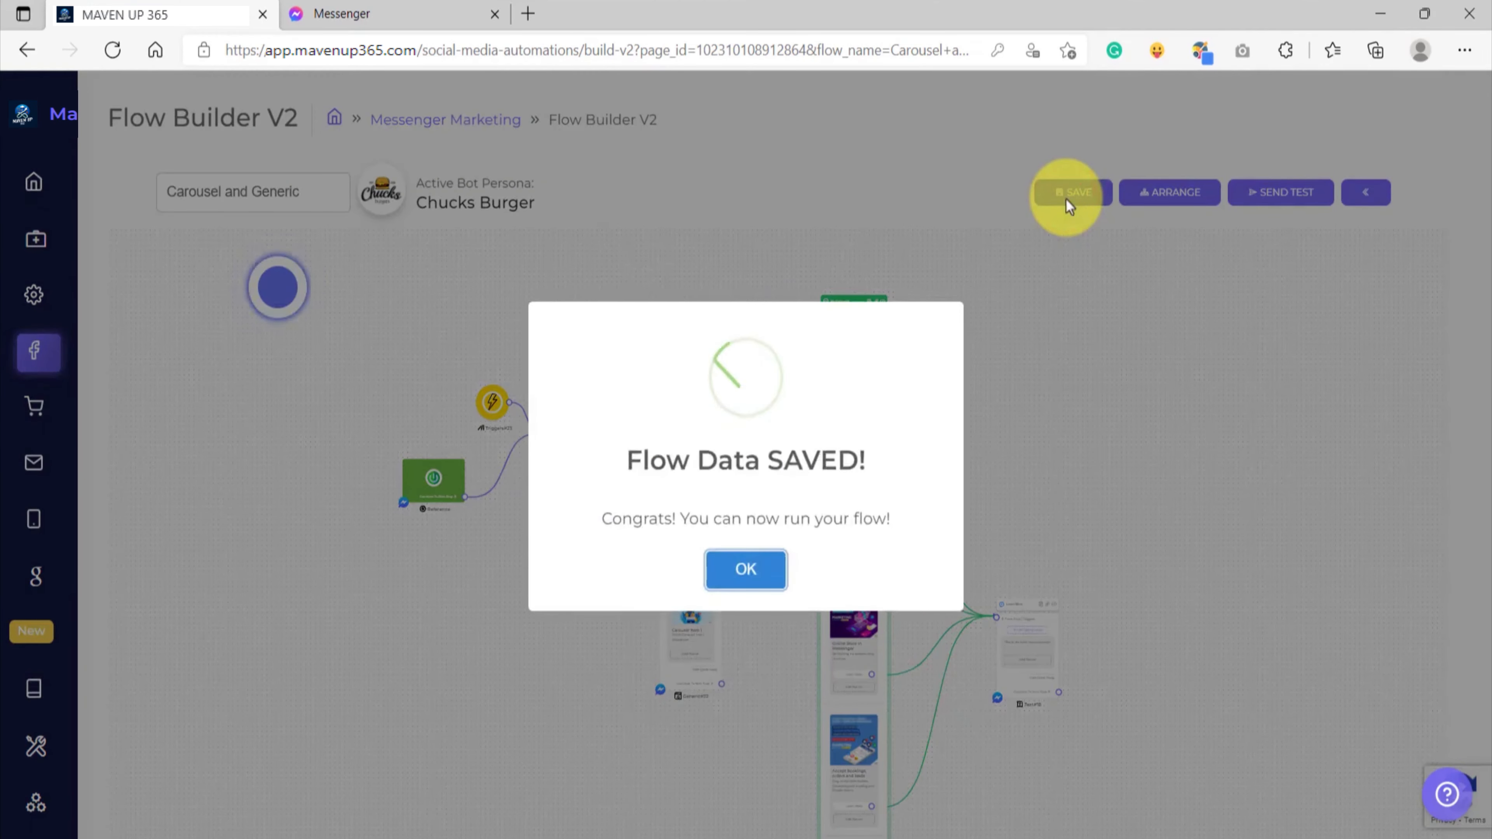
click(759, 569)
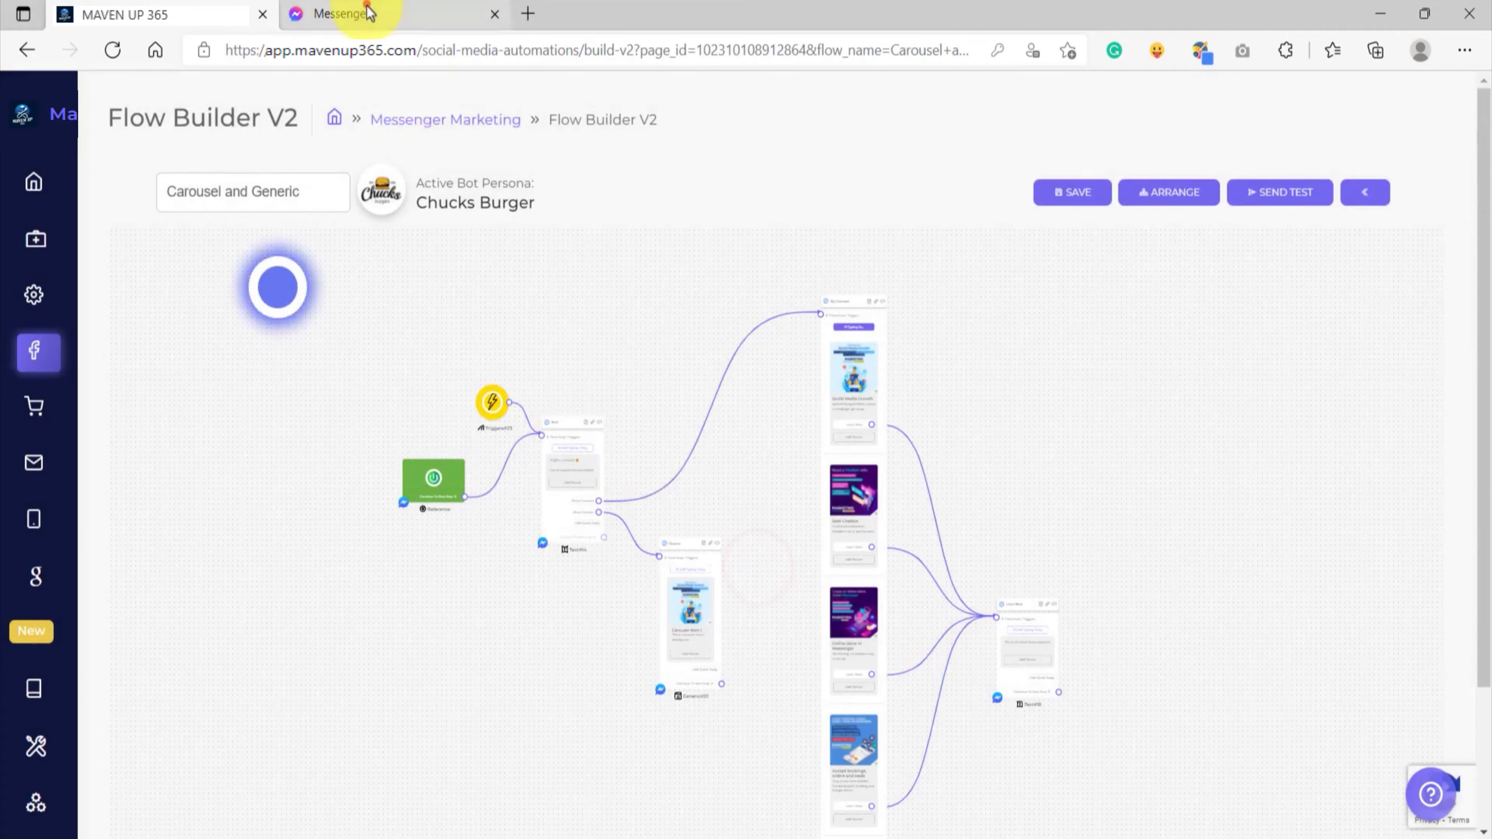
Switch to the Messenger chat with Chucks Burger and send the keyword "carousel" to test the trigger.
click(365, 13)
scroll(734, 525, up, 3)
scroll(741, 549, down, 10)
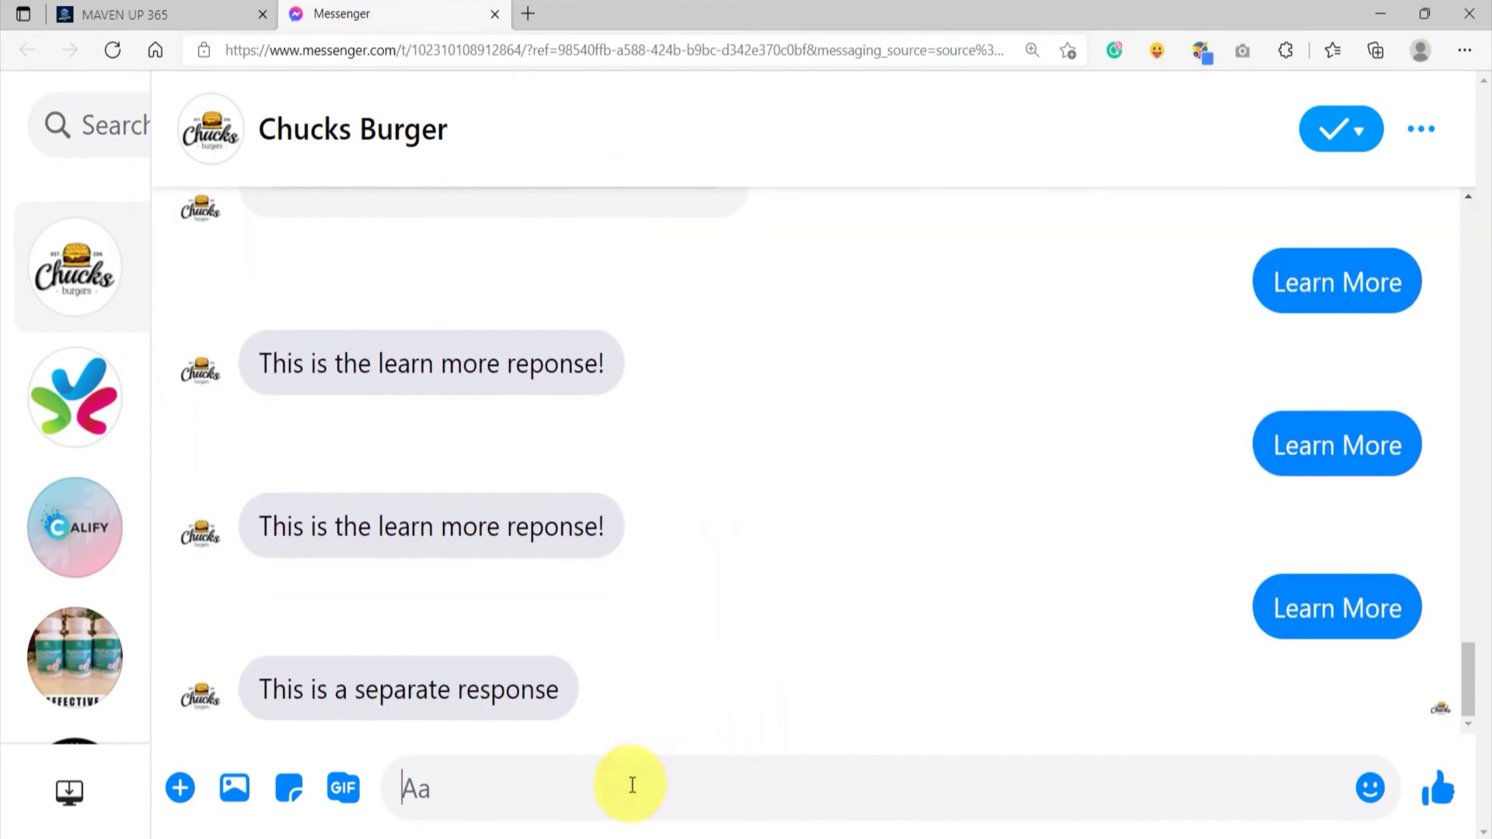
text(carousel)
key(Return)
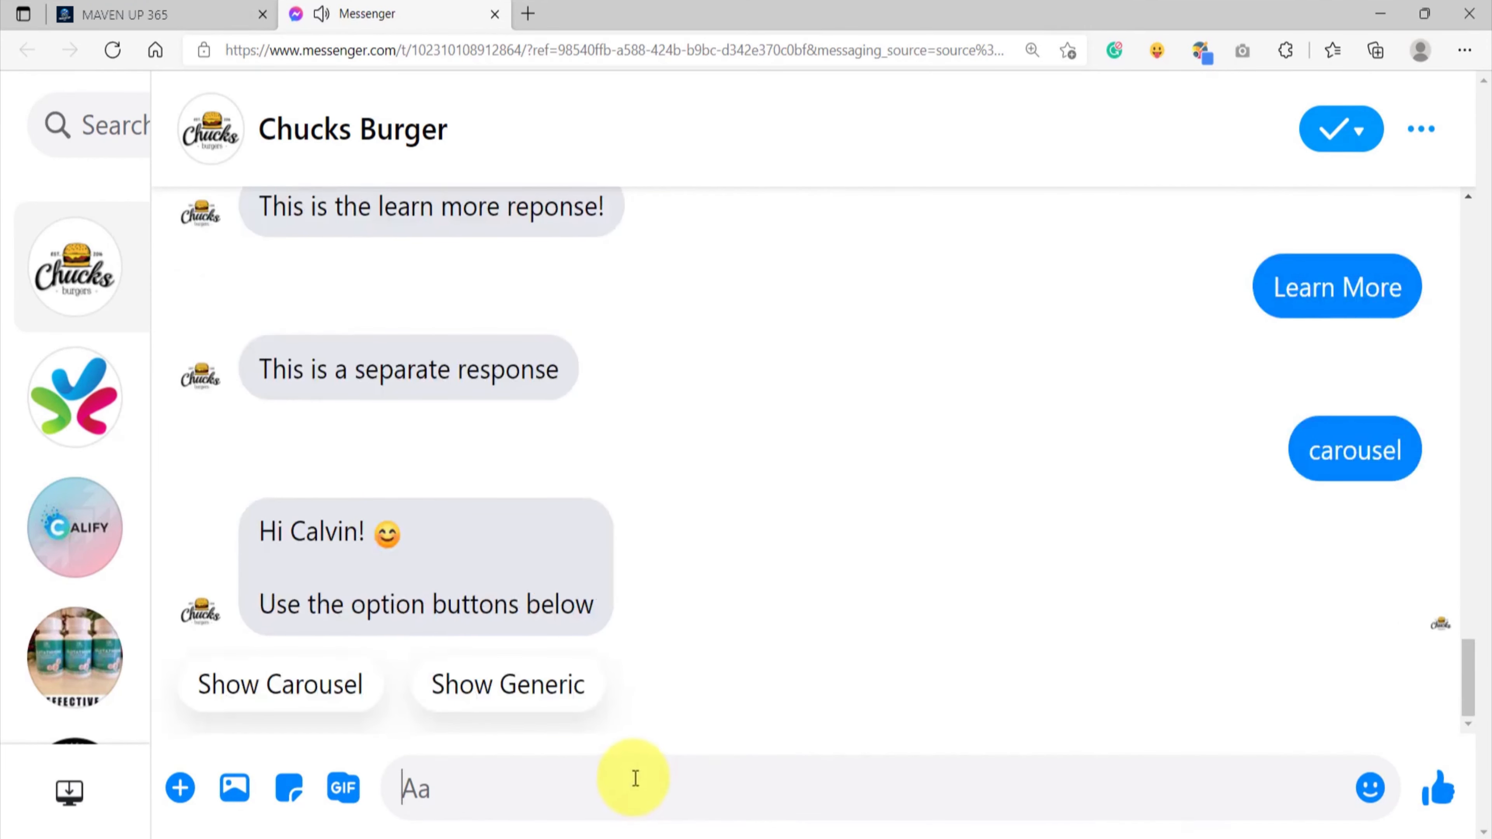
Choose the "Show Generic" quick reply and check the single-item card returned in the chat.
drag(413, 599, 533, 557)
click(524, 548)
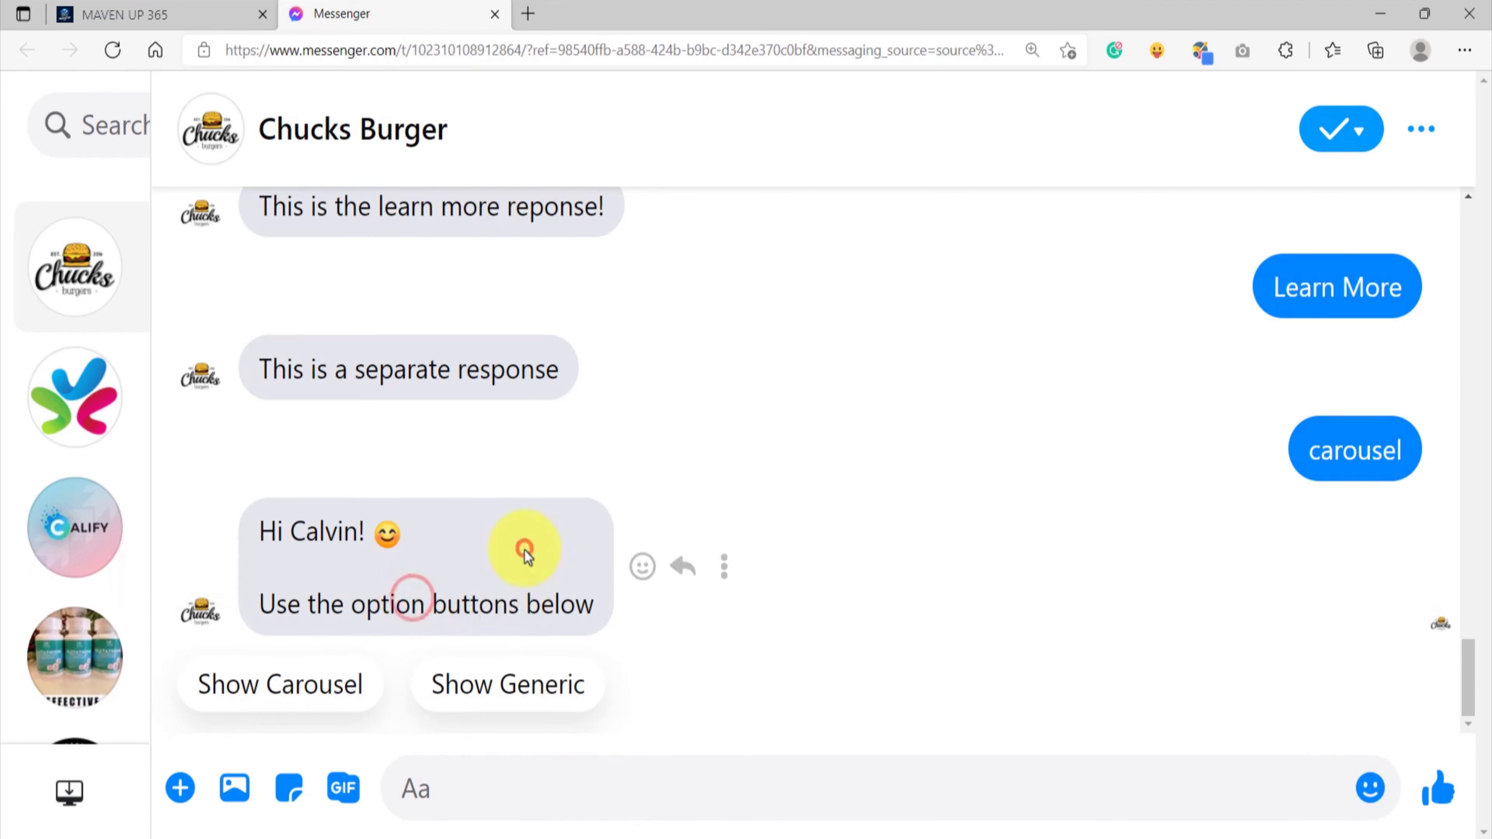
click(499, 689)
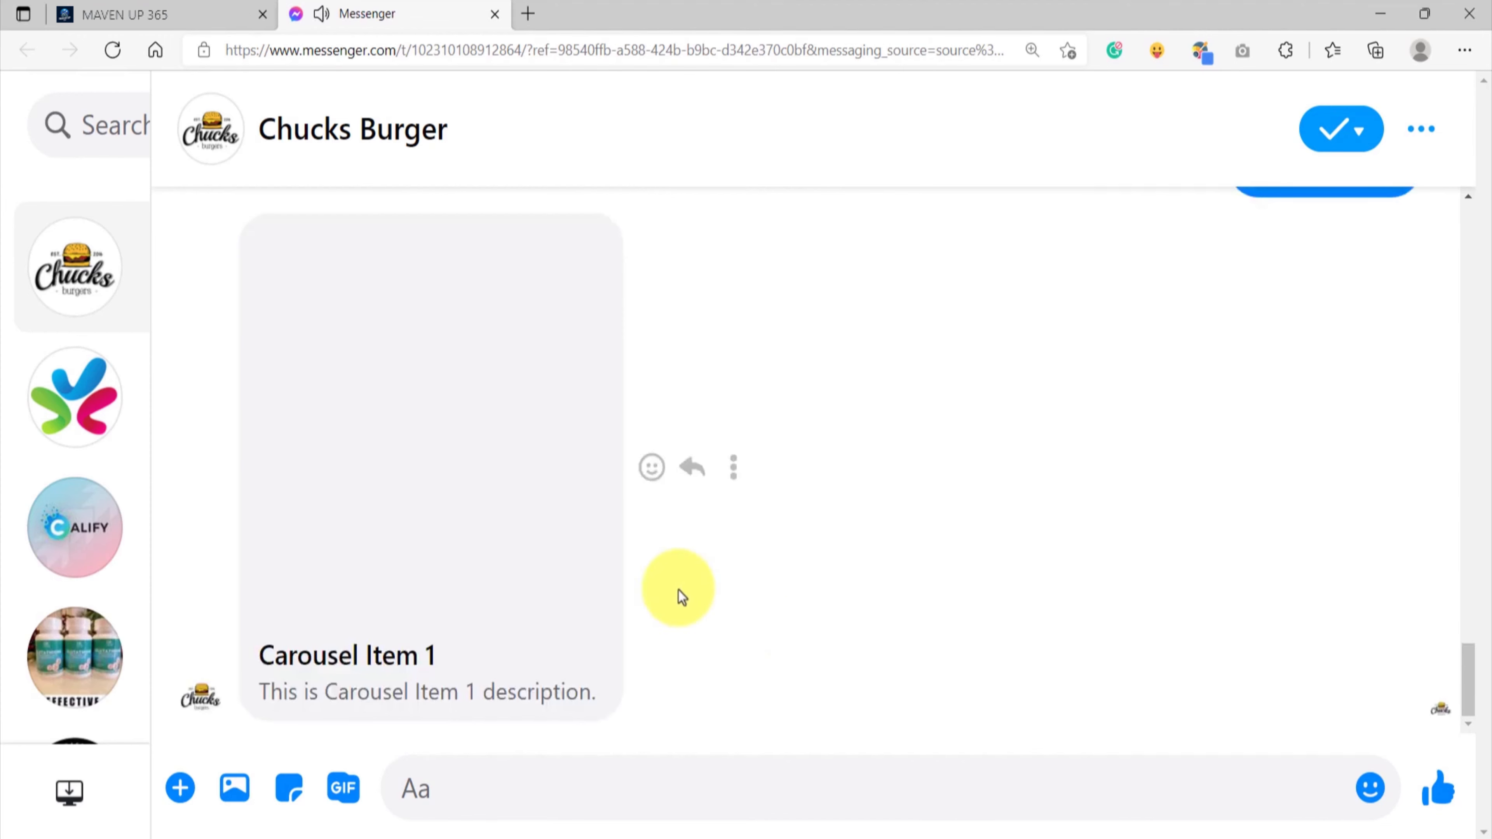
scroll(506, 467, up, 3)
scroll(529, 441, down, 3)
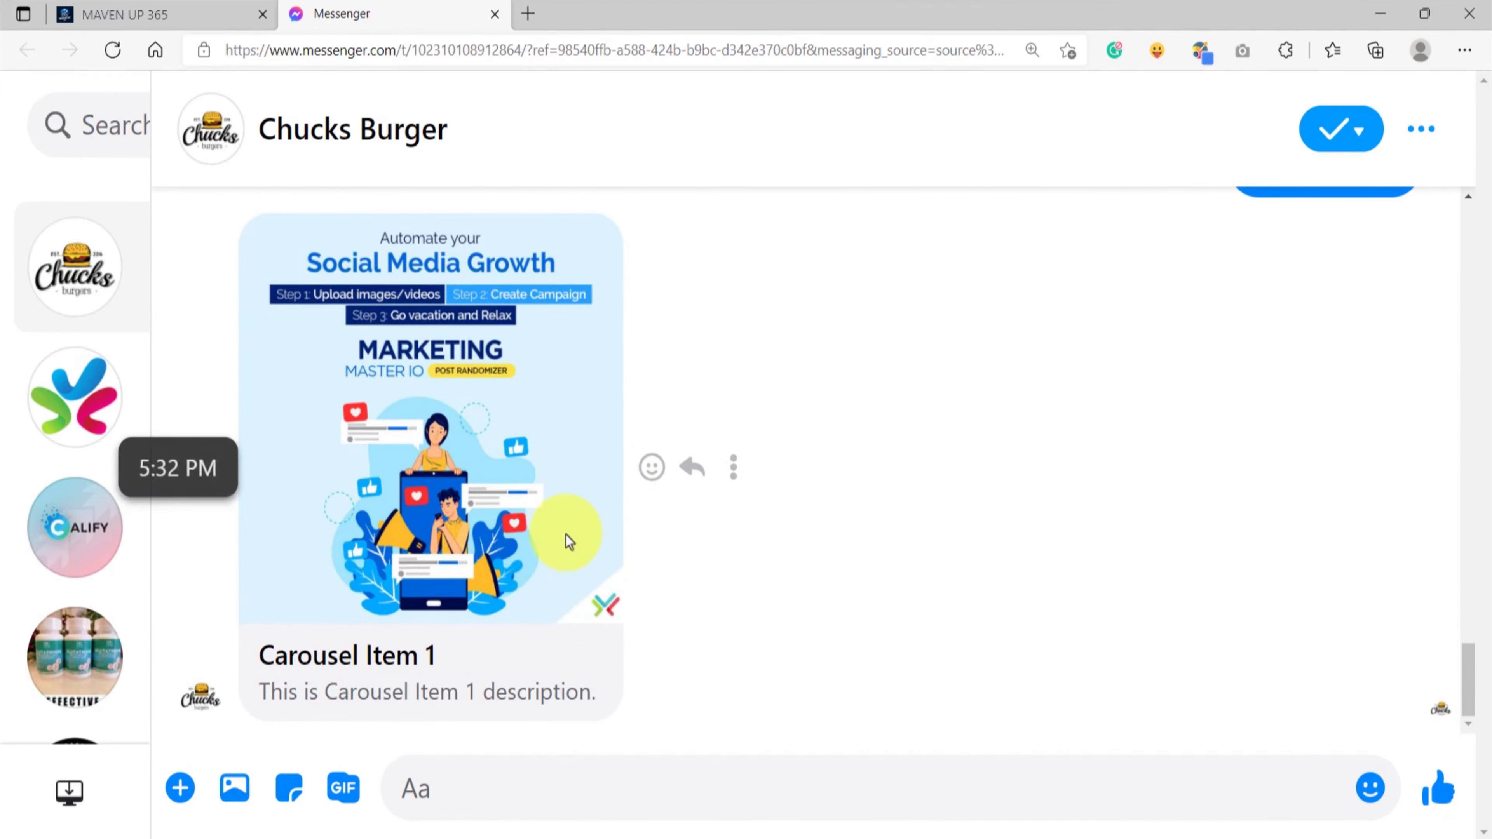
scroll(568, 517, up, 4)
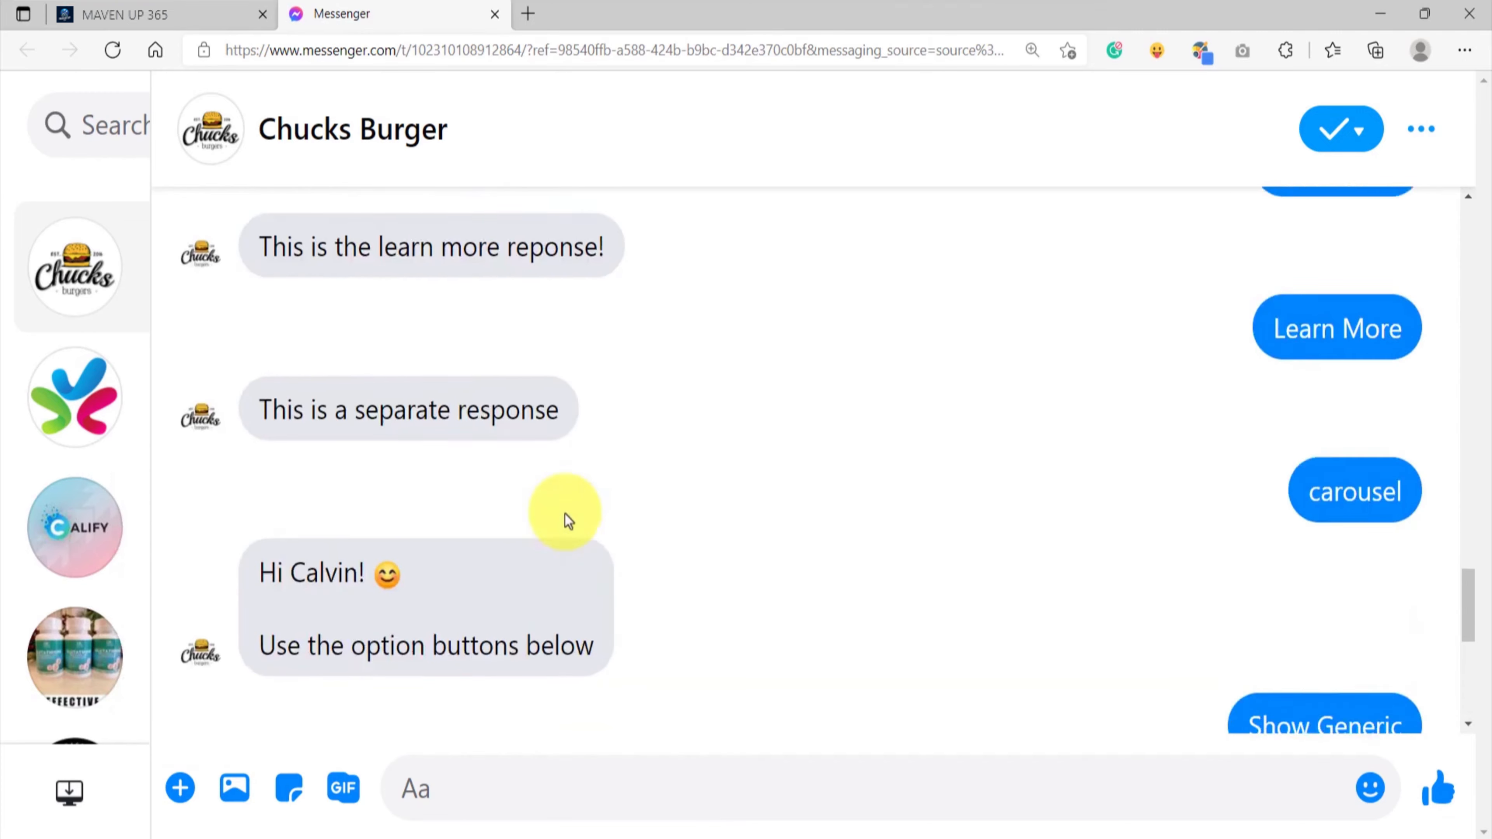
scroll(566, 520, down, 4)
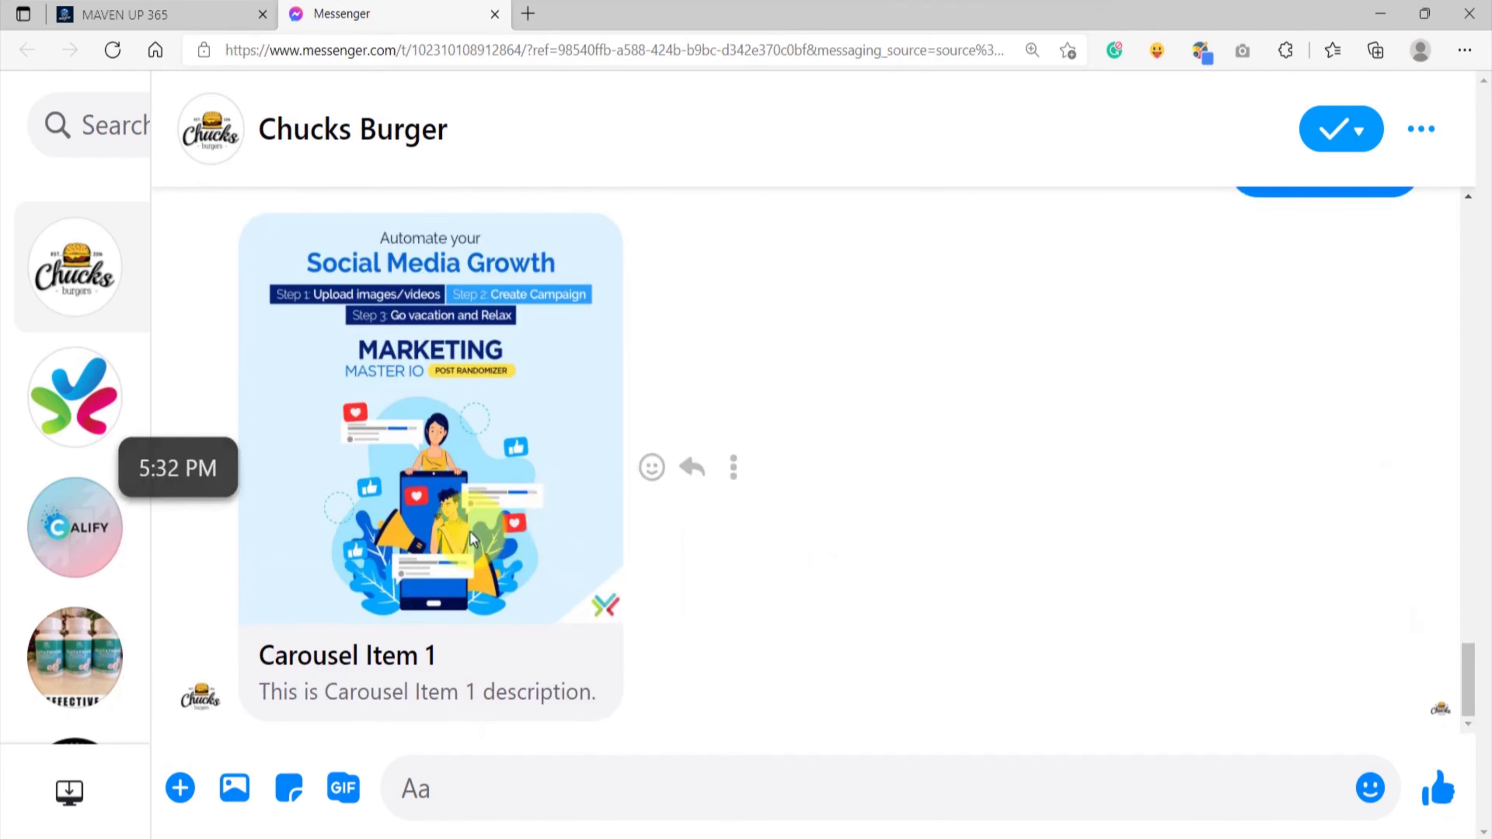
Browse the earlier multi-item carousel in the chat and compare it with the single Generic card.
scroll(473, 540, up, 15)
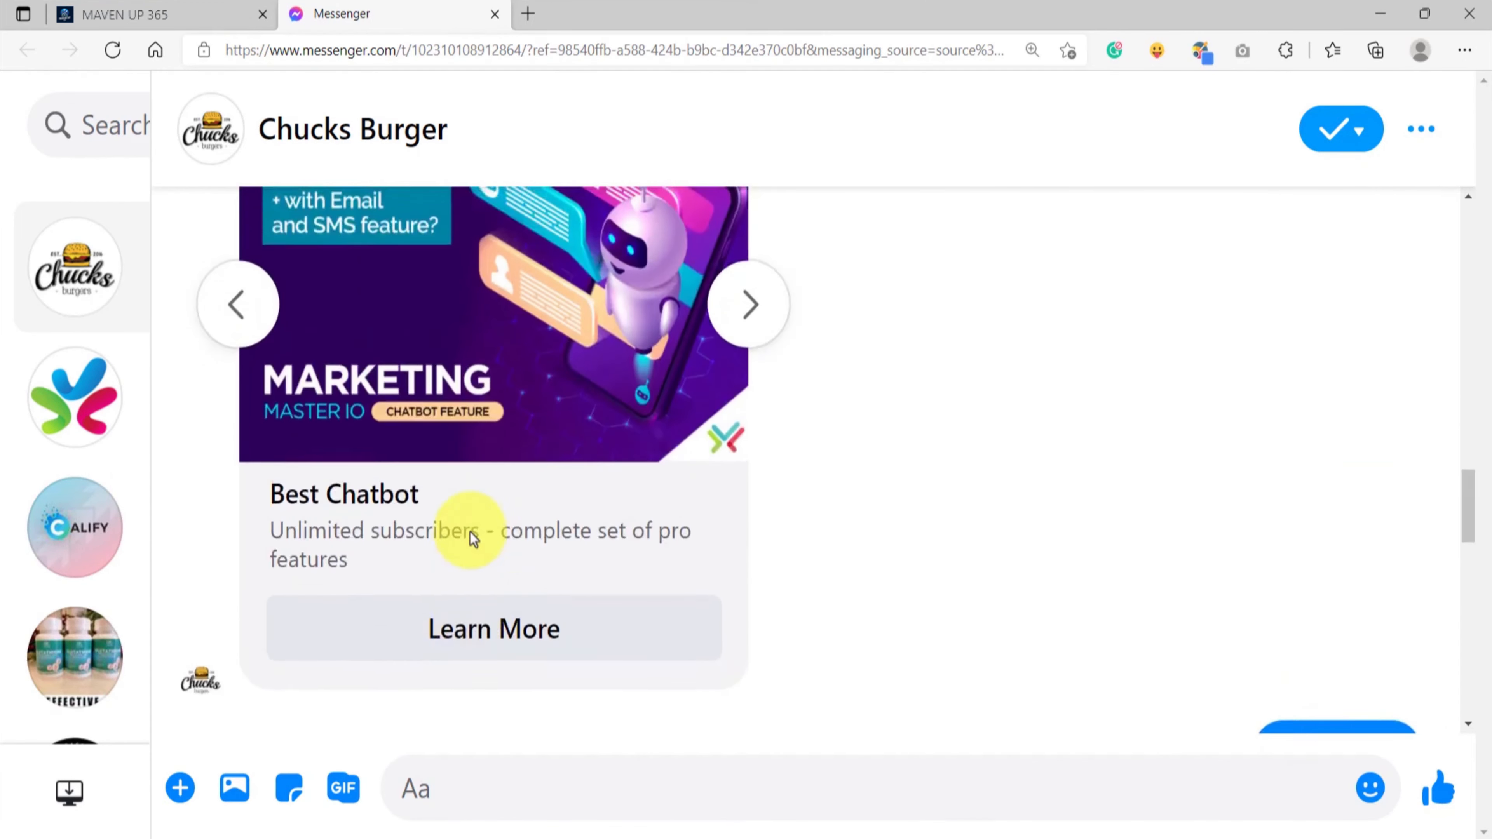
click(750, 548)
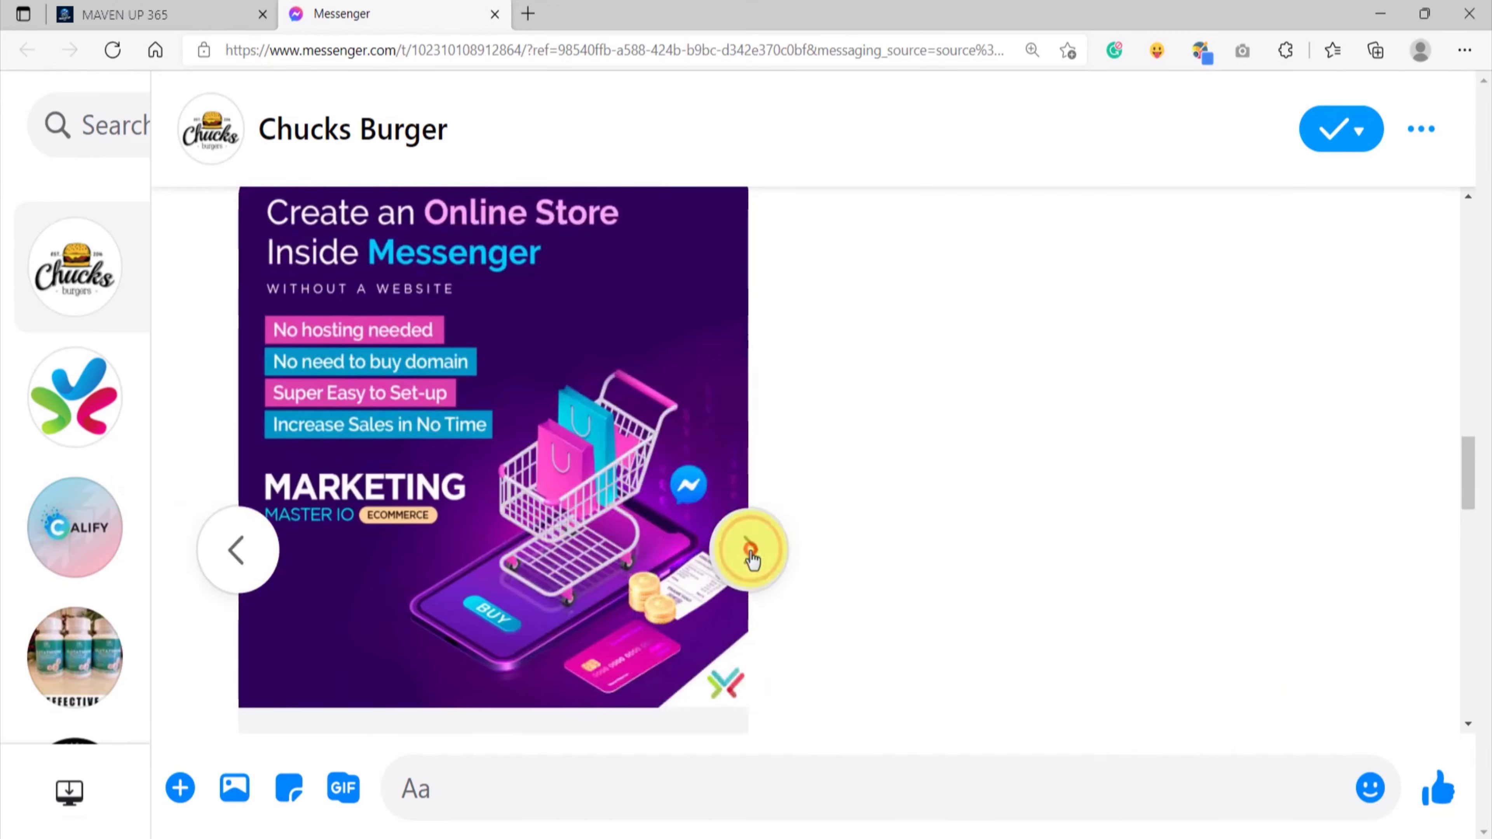
click(750, 549)
scroll(518, 582, down, 15)
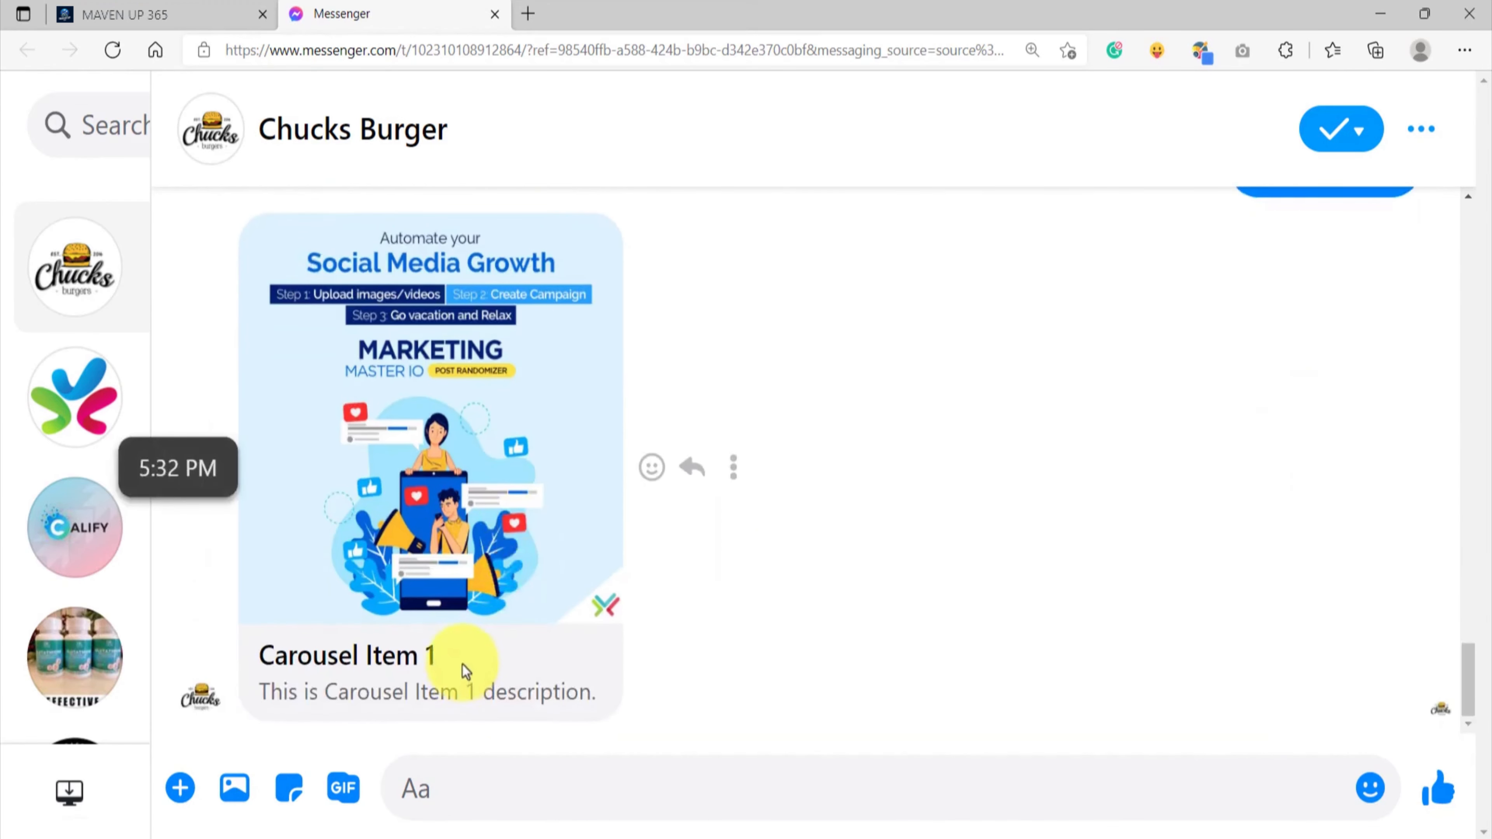
scroll(466, 670, up, 8)
scroll(466, 656, down, 6)
scroll(529, 575, up, 9)
scroll(530, 576, down, 6)
scroll(529, 575, up, 15)
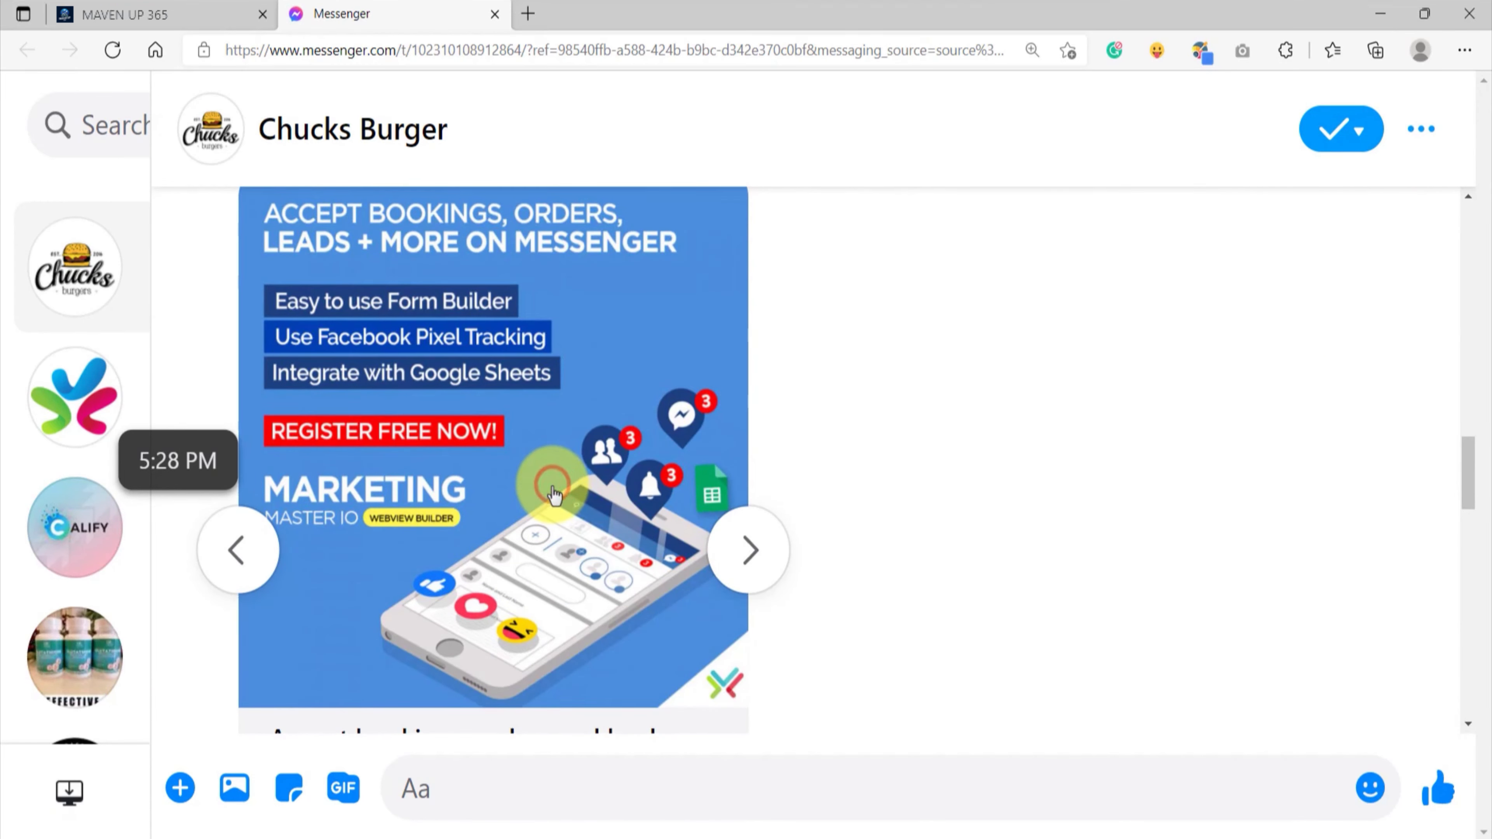
Open the redirect link of the bookings carousel item's image and look over the destination page.
click(554, 495)
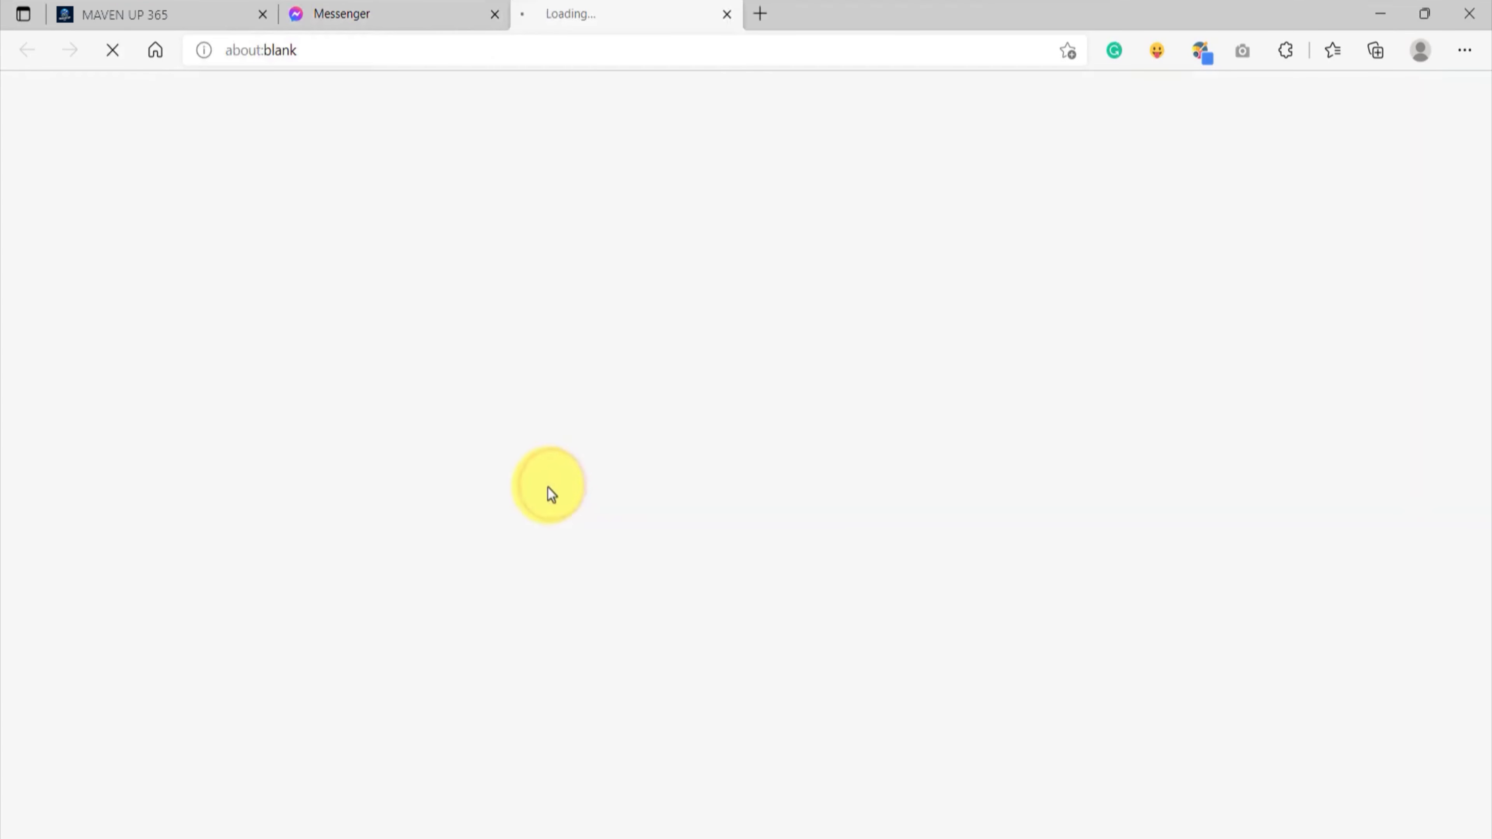
click(90, 63)
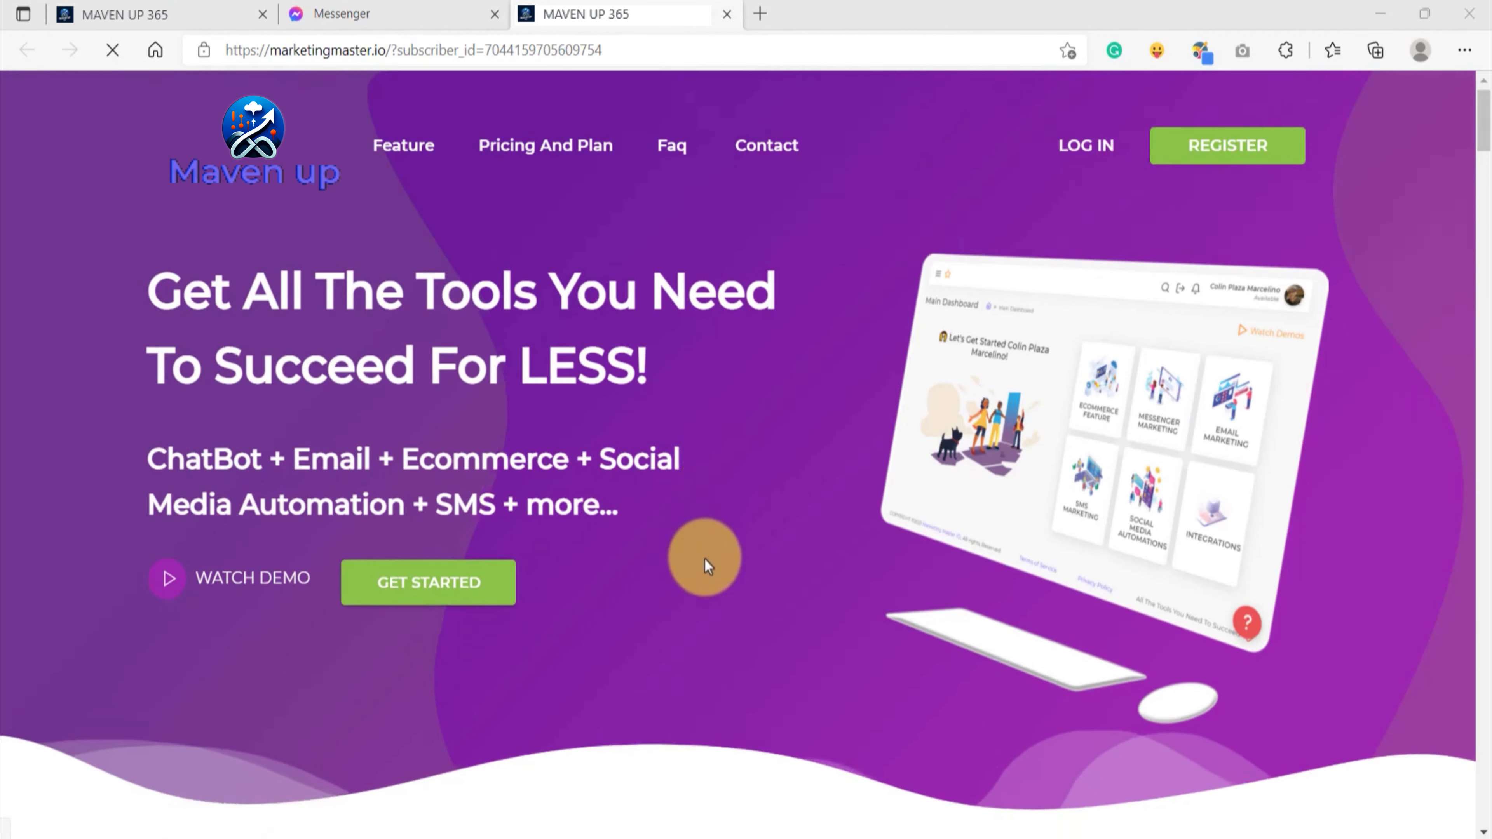
scroll(704, 558, down, 7)
scroll(700, 560, up, 7)
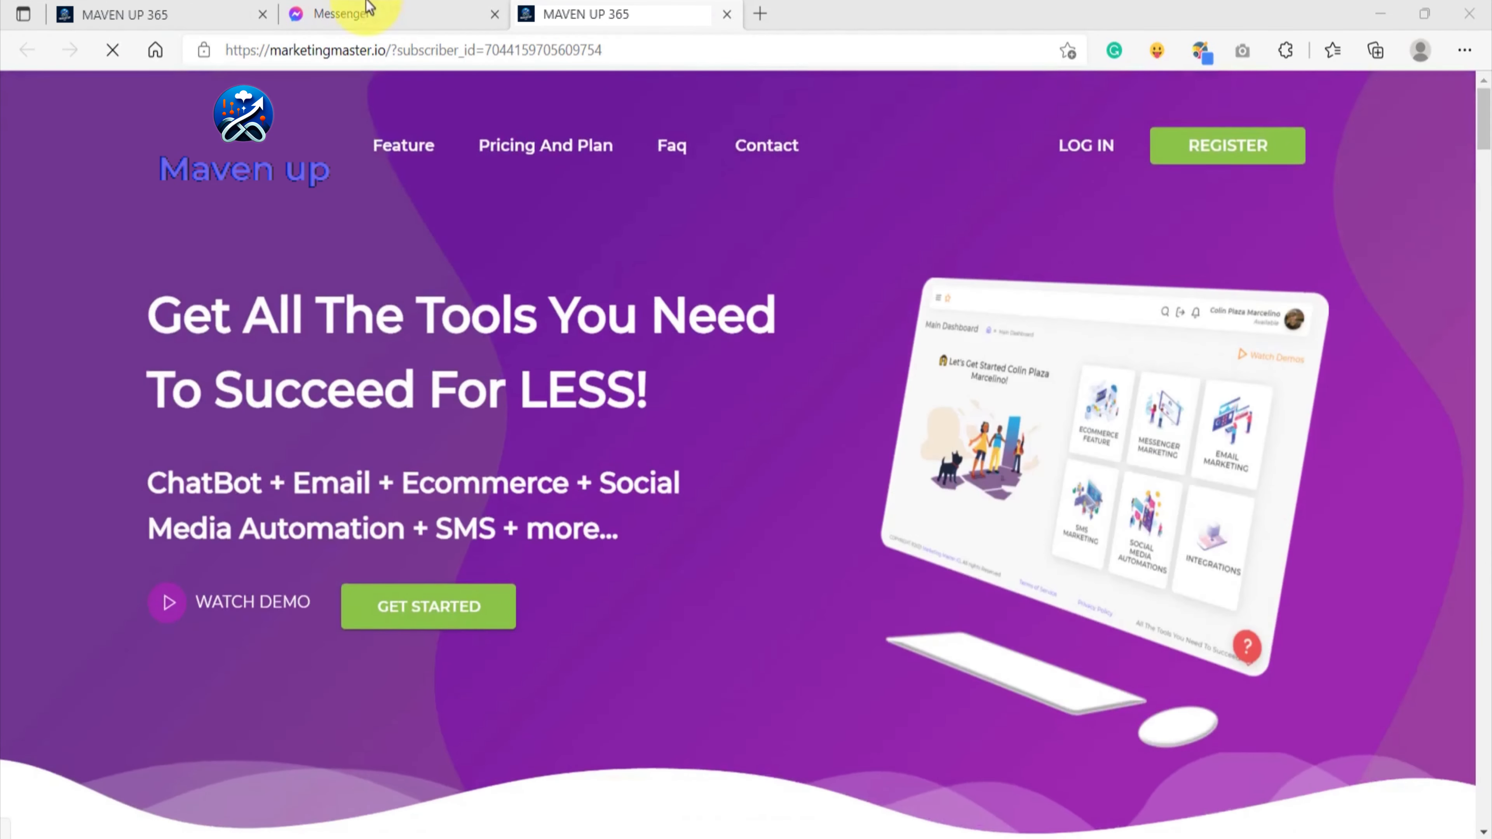
Return to the Flow Builder, inspect the Generic item's optional image redirect URL setting, and close its configuration without changes.
click(196, 16)
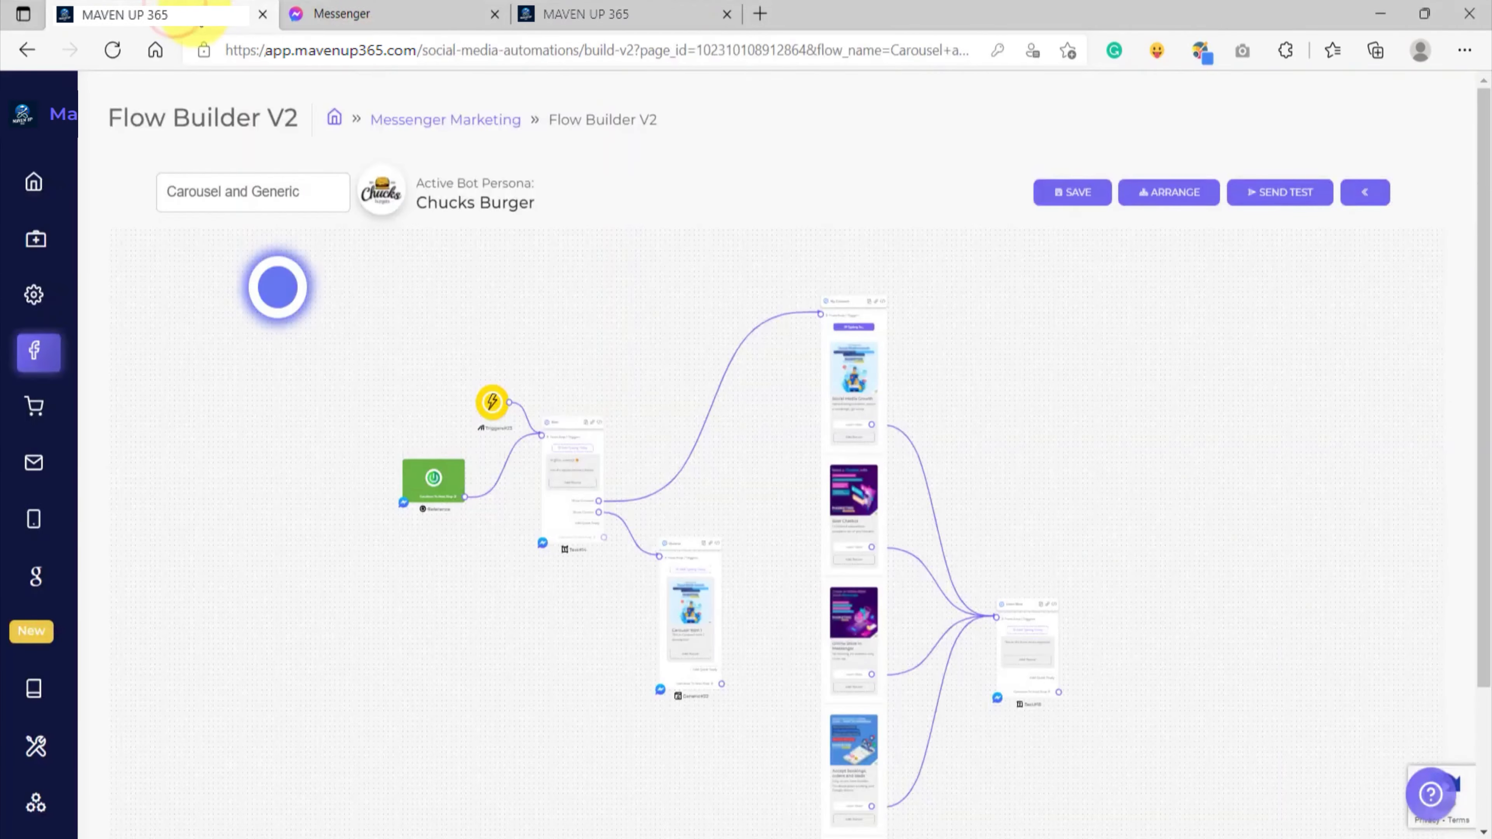
scroll(696, 594, up, 5)
click(696, 595)
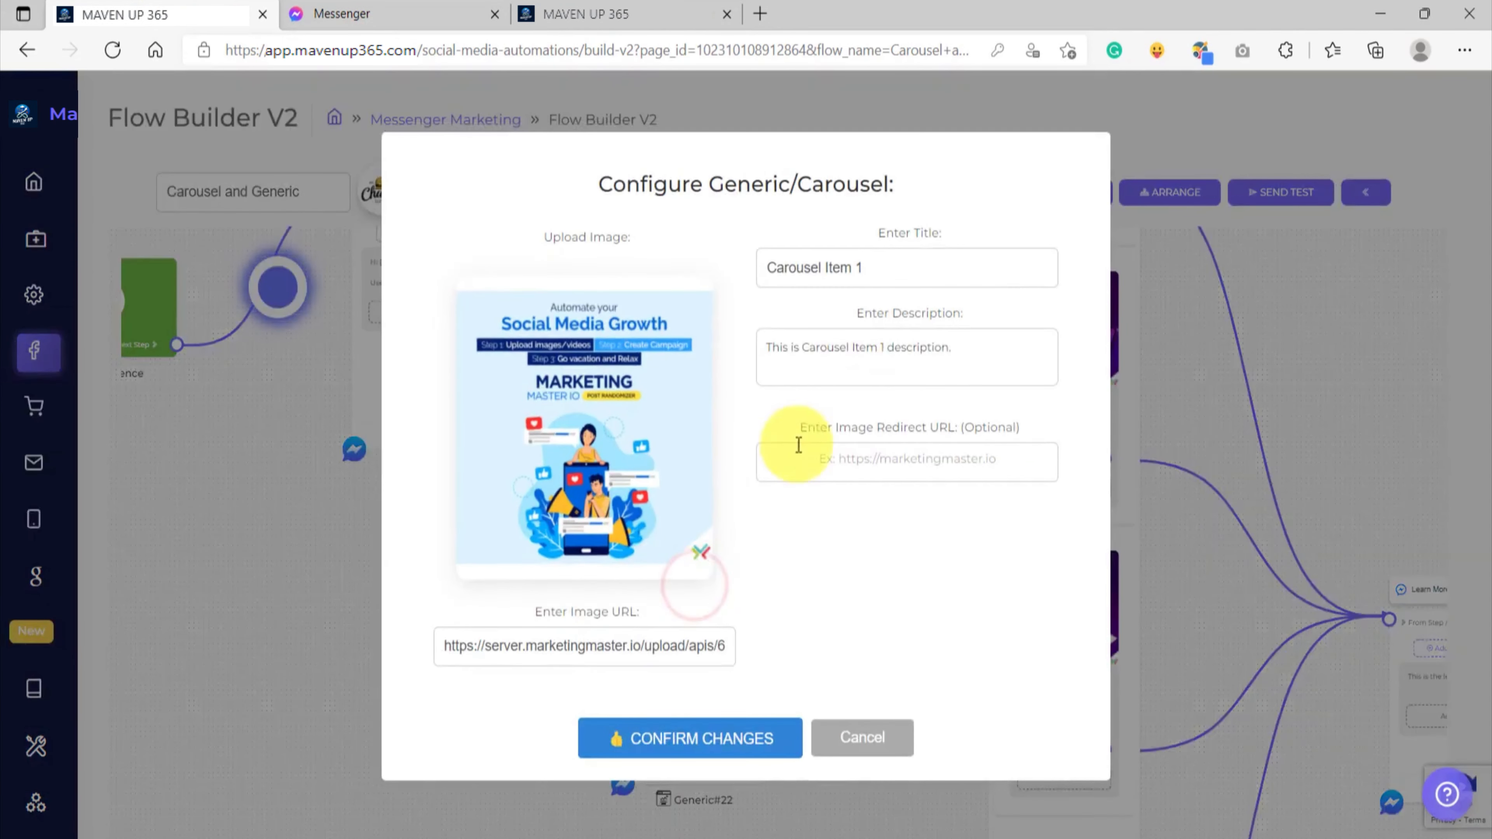
click(866, 462)
click(859, 427)
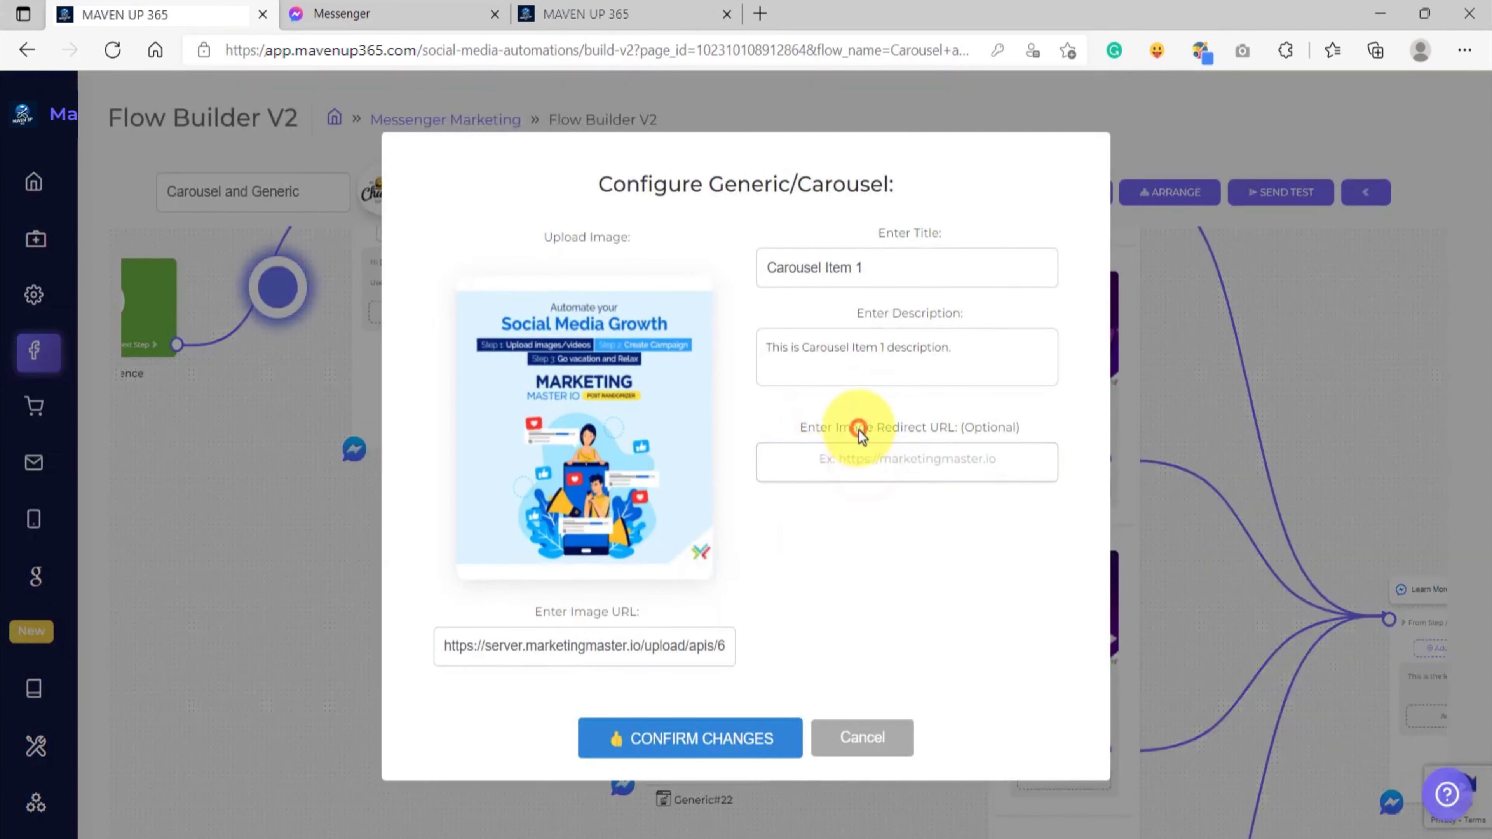
click(862, 738)
Examine the carousel items' Learn More buttons and the Learn More text element they connect to.
scroll(856, 638, down, 1)
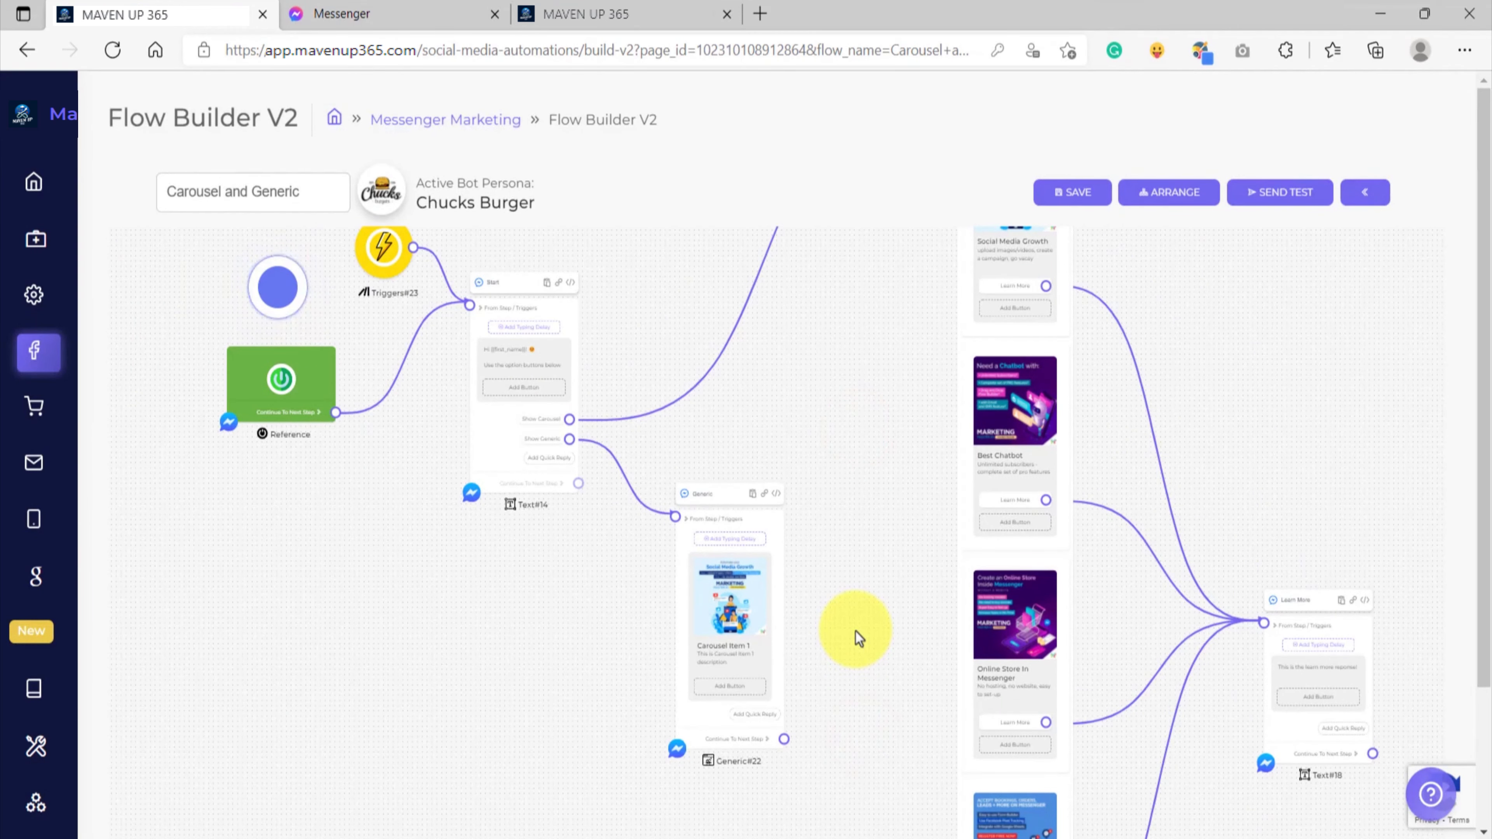
drag(887, 304, 739, 464)
scroll(883, 323, up, 2)
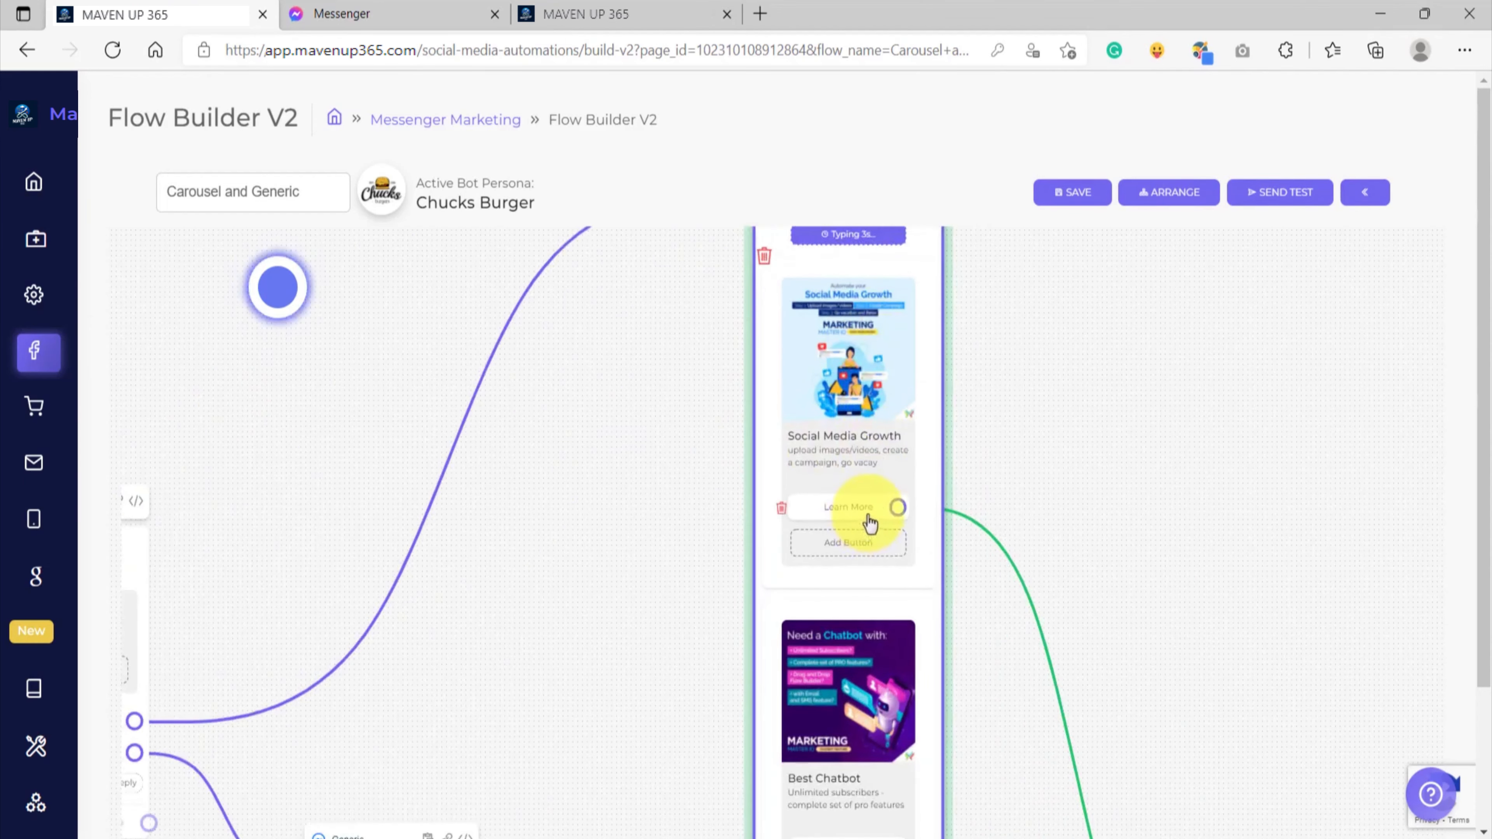
scroll(1016, 483, down, 1)
scroll(799, 500, up, 5)
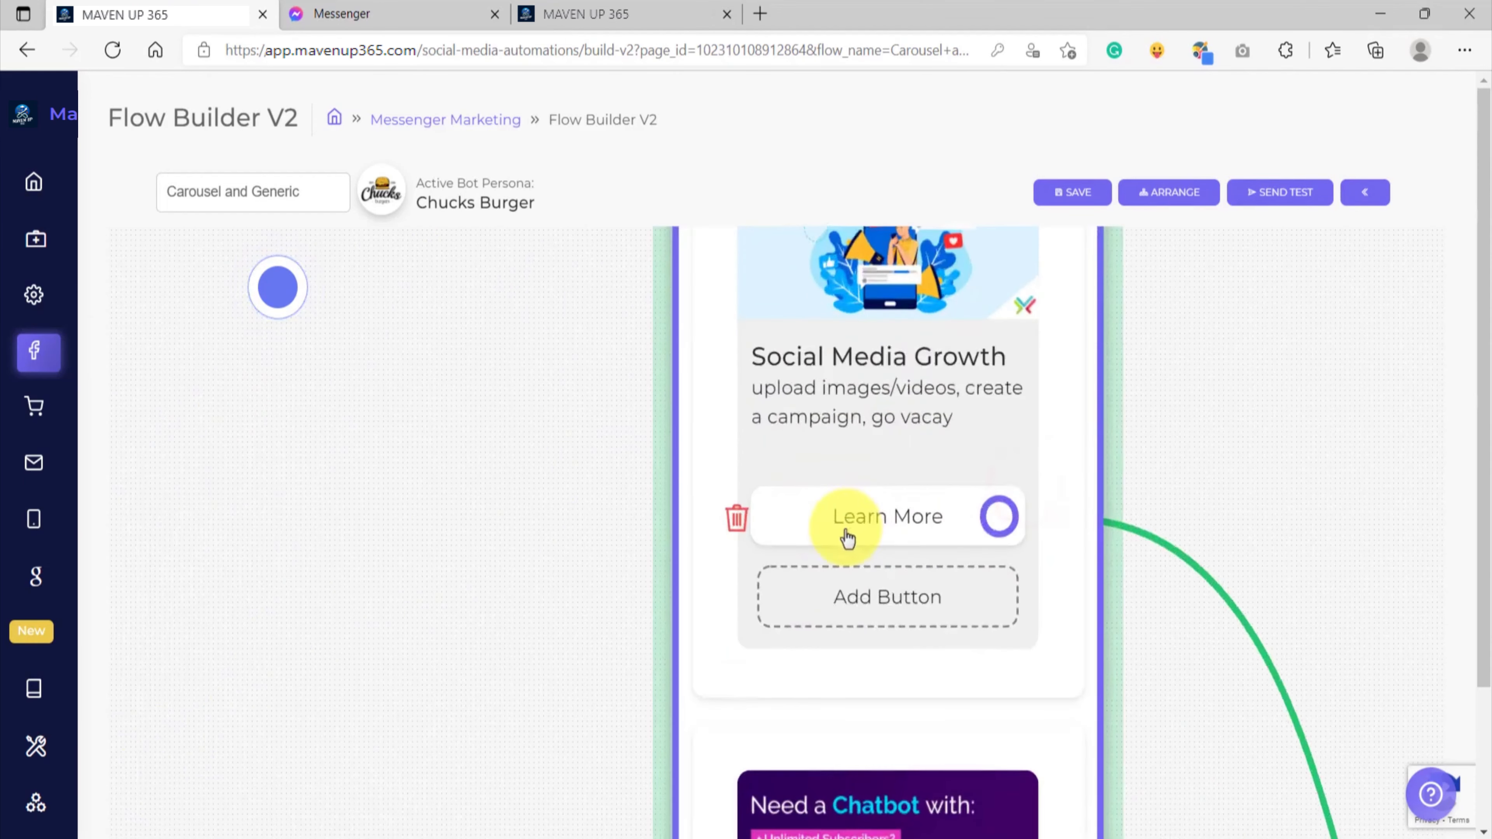
scroll(789, 595, down, 5)
drag(727, 692, 595, 453)
drag(1133, 643, 974, 461)
click(984, 553)
scroll(940, 517, up, 2)
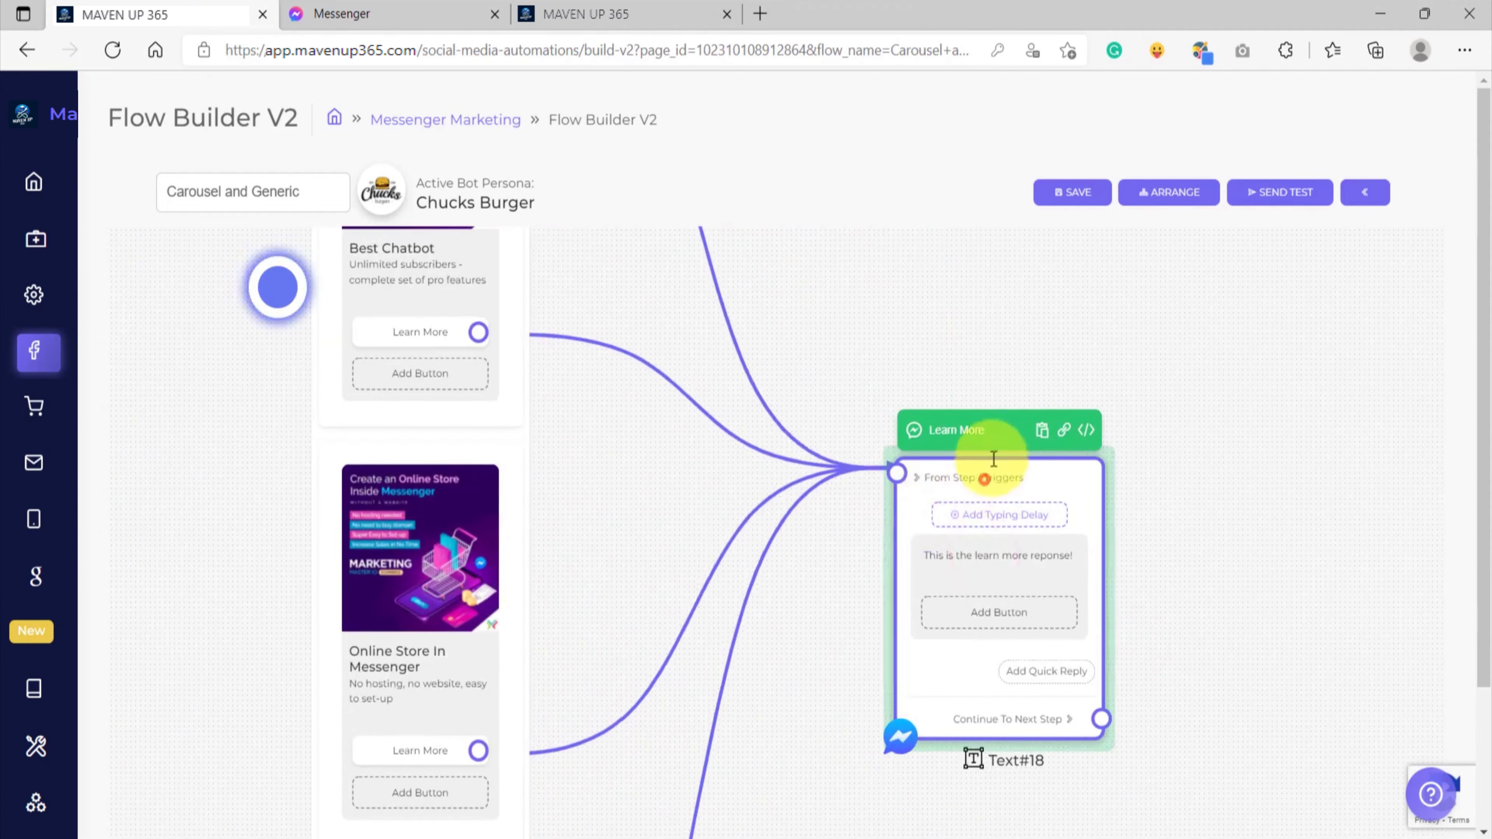
scroll(990, 457, up, 1)
scroll(969, 495, up, 1)
scroll(826, 493, down, 4)
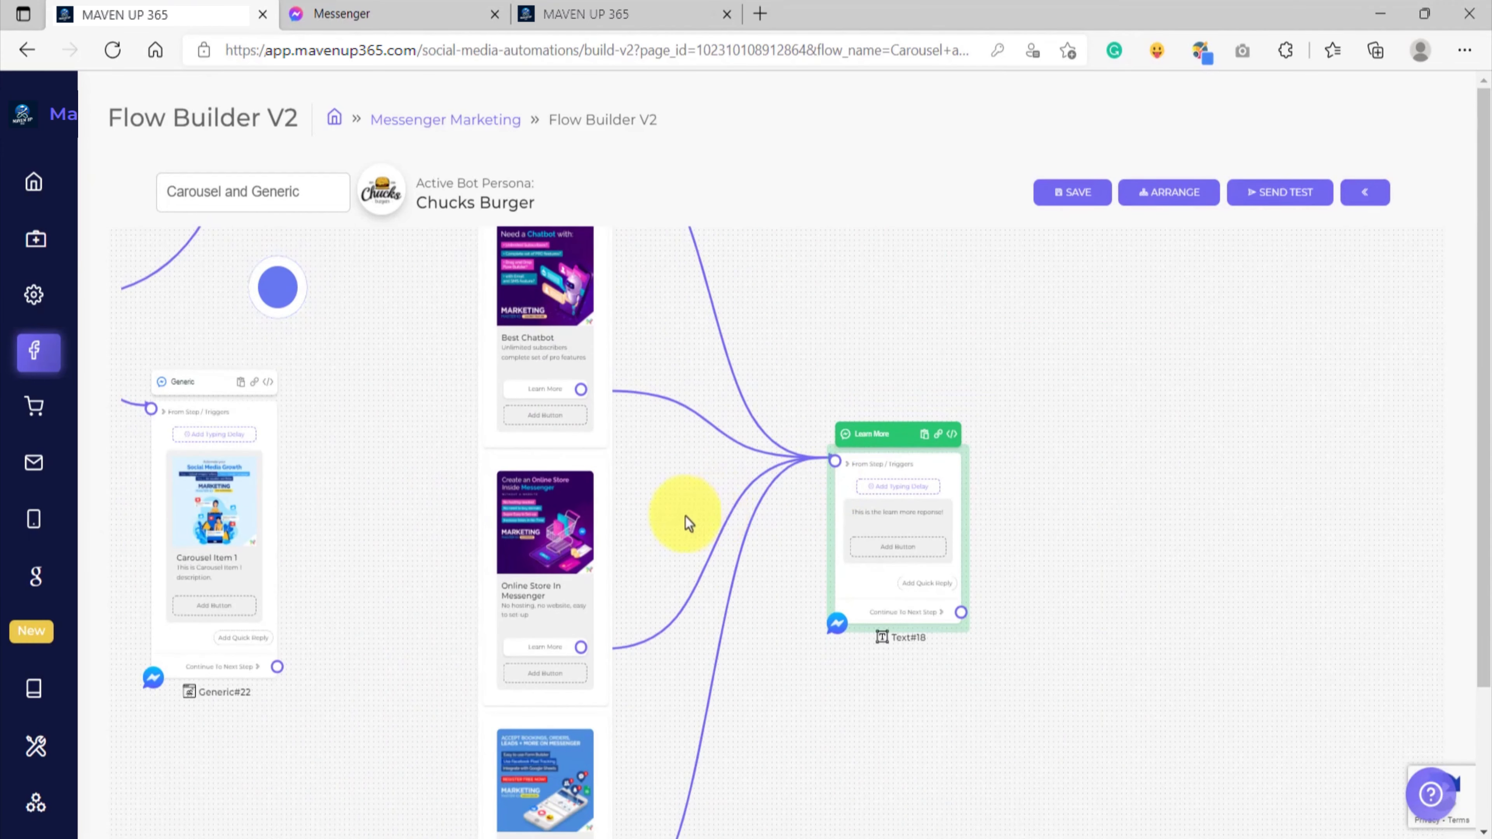
Examine the Generic element and its connection from the "Show Generic" quick reply.
drag(742, 498, 975, 499)
drag(607, 467, 785, 495)
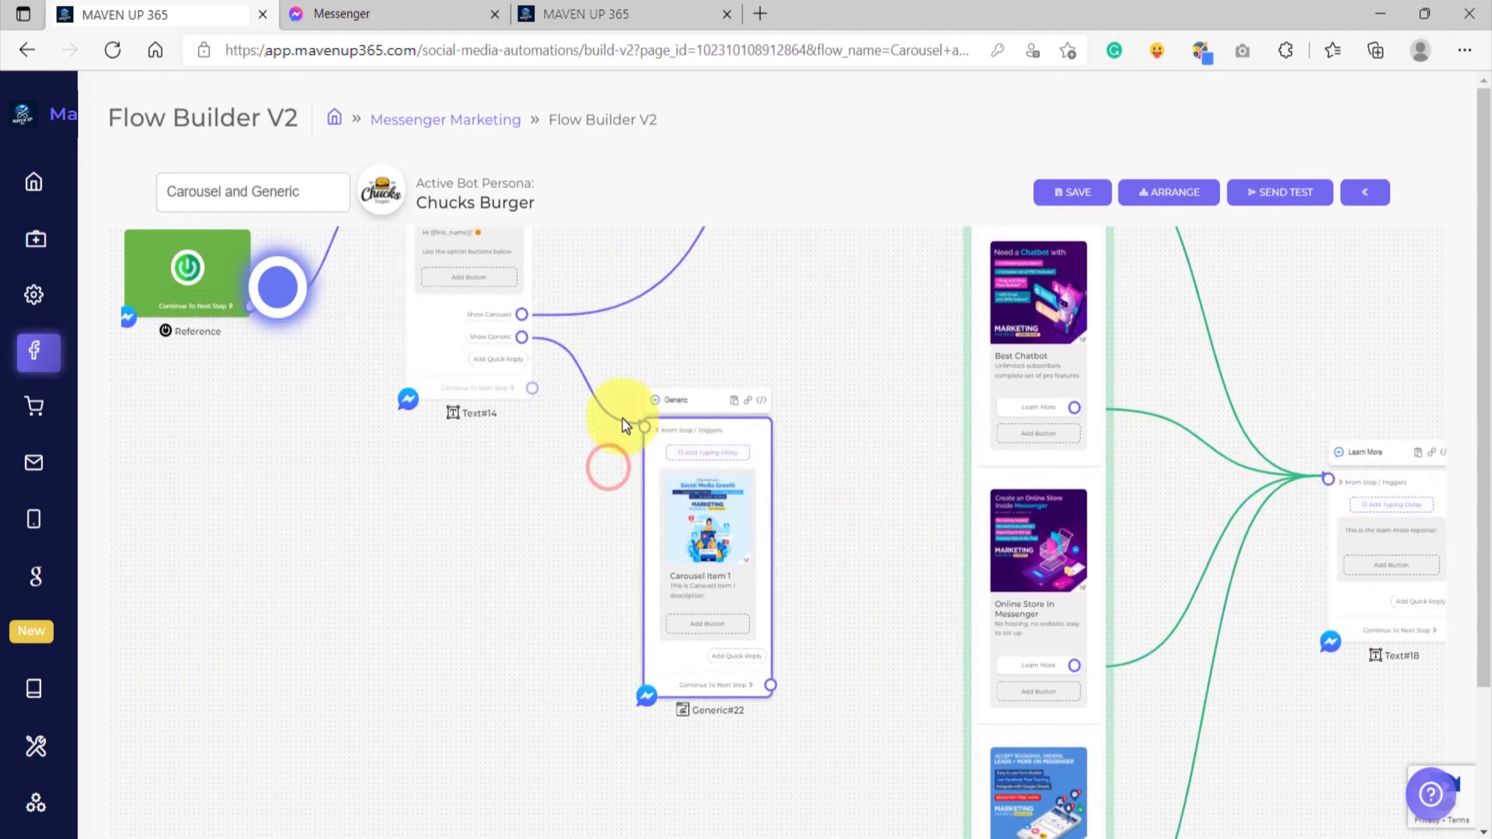
scroll(681, 430, up, 3)
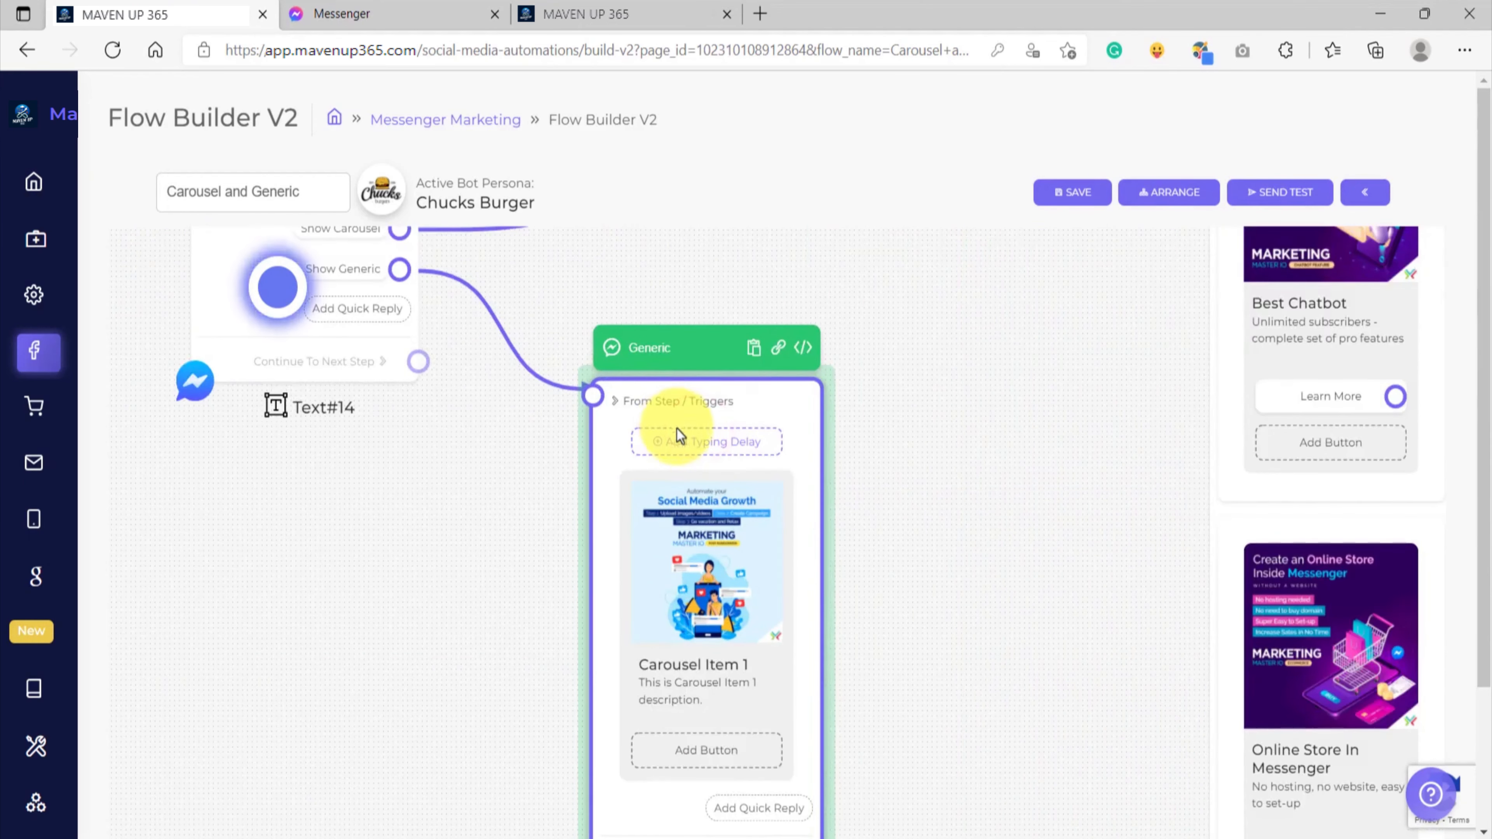